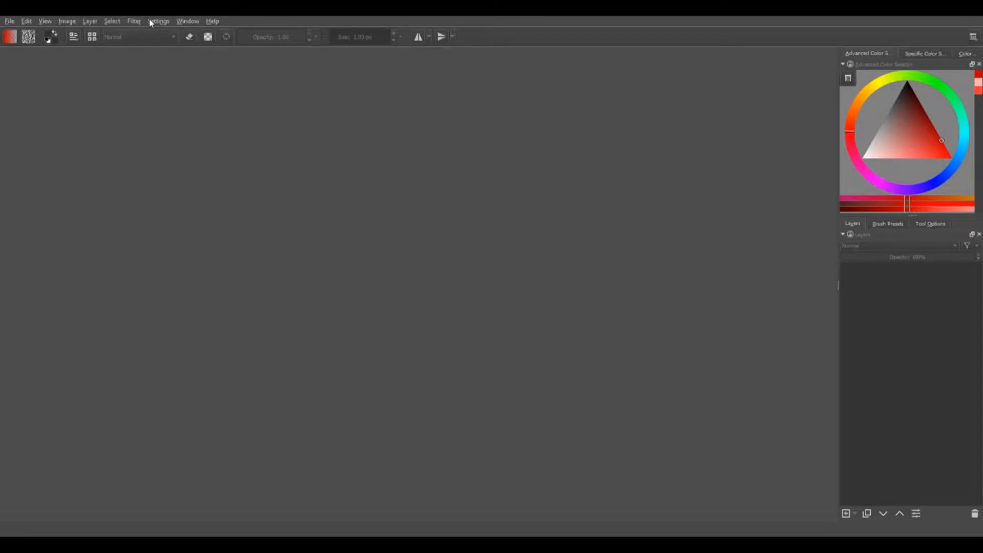
Step: Examine the Brush Presets, Tool Options, Specific Color Selector, Color Sliders and Advanced Color Selector dockers
left_click(150, 21)
left_click(159, 22)
left_click(318, 177)
left_click(876, 223)
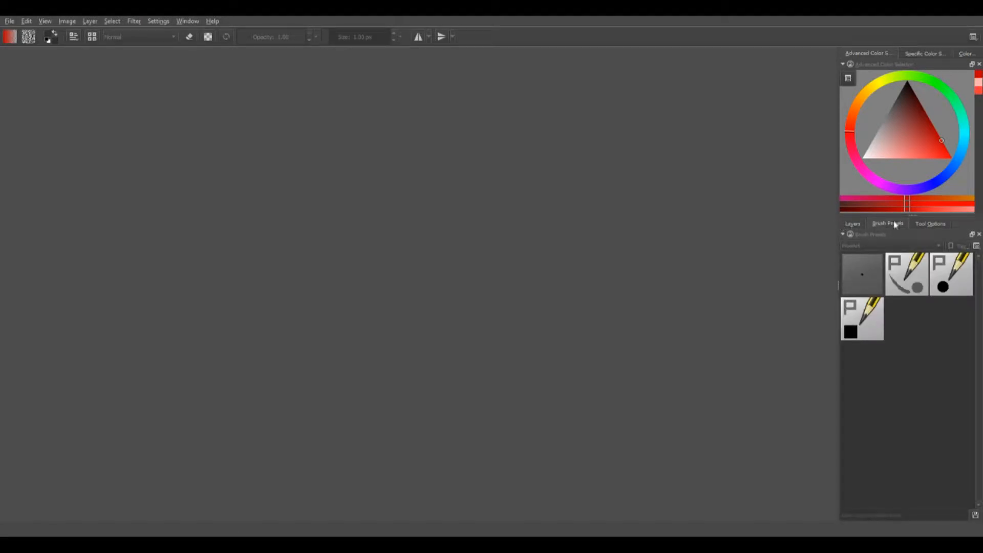
left_click(918, 223)
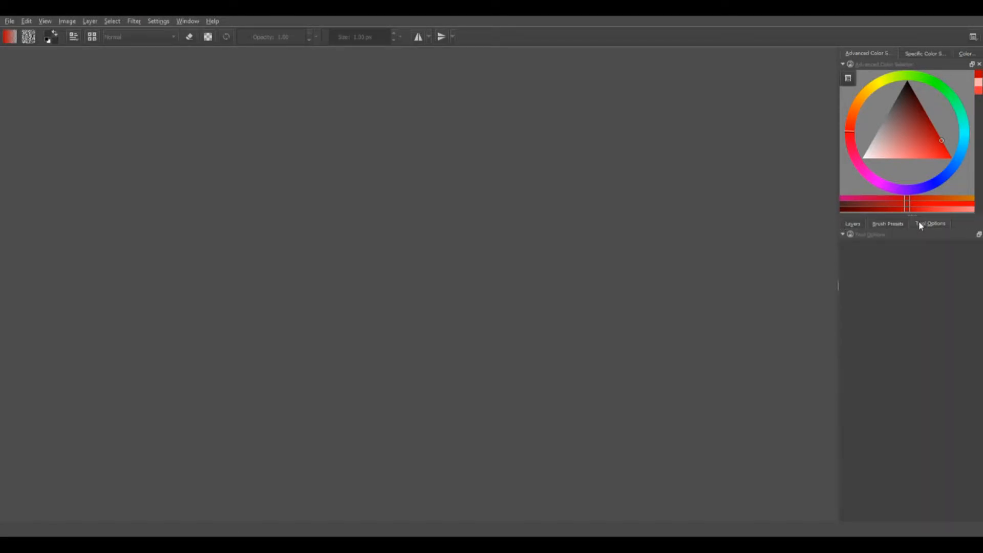
left_click(887, 224)
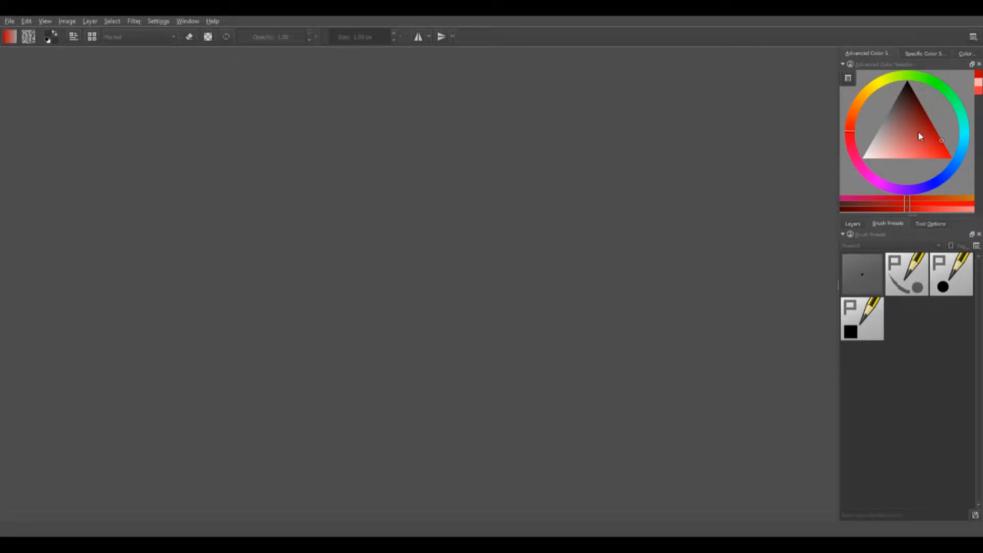
left_click(917, 53)
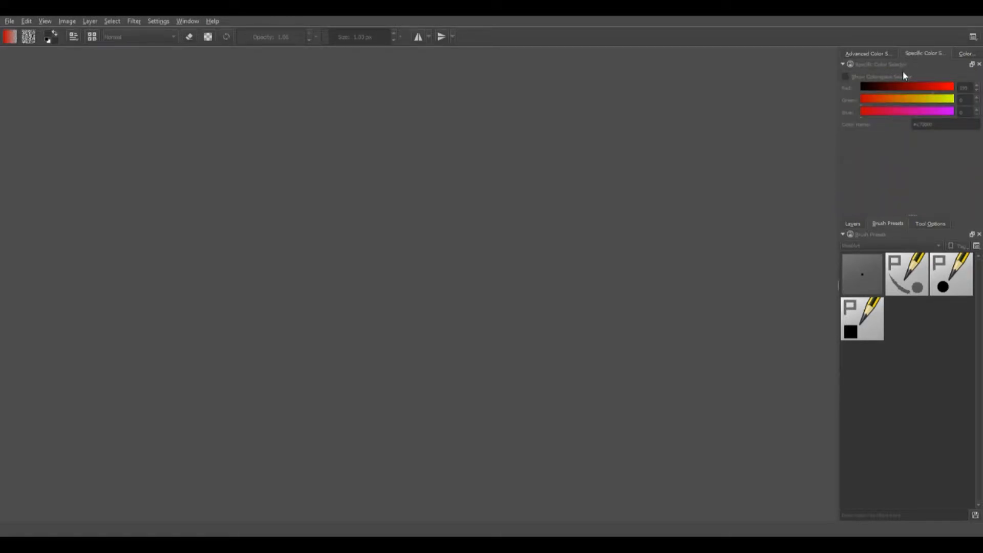
left_click(963, 55)
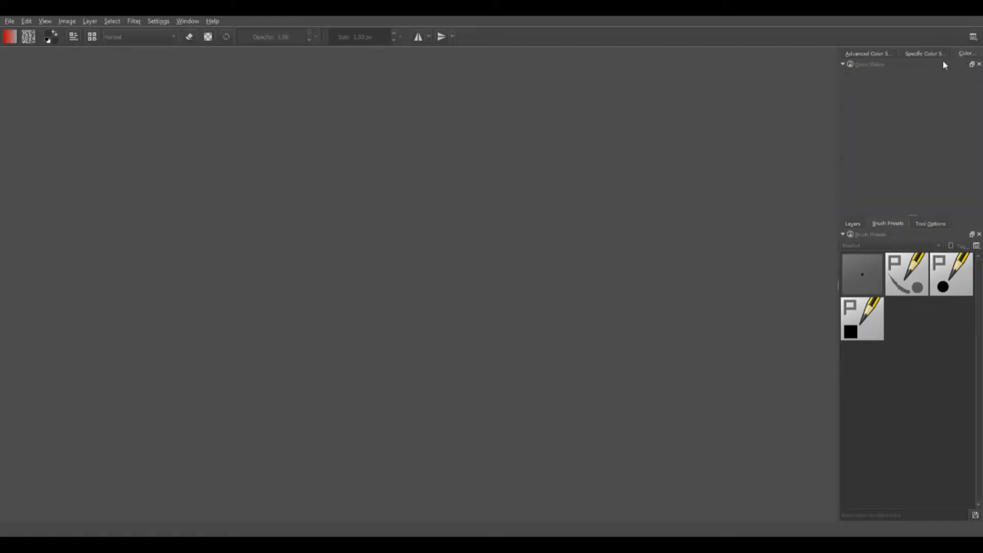
left_click(870, 54)
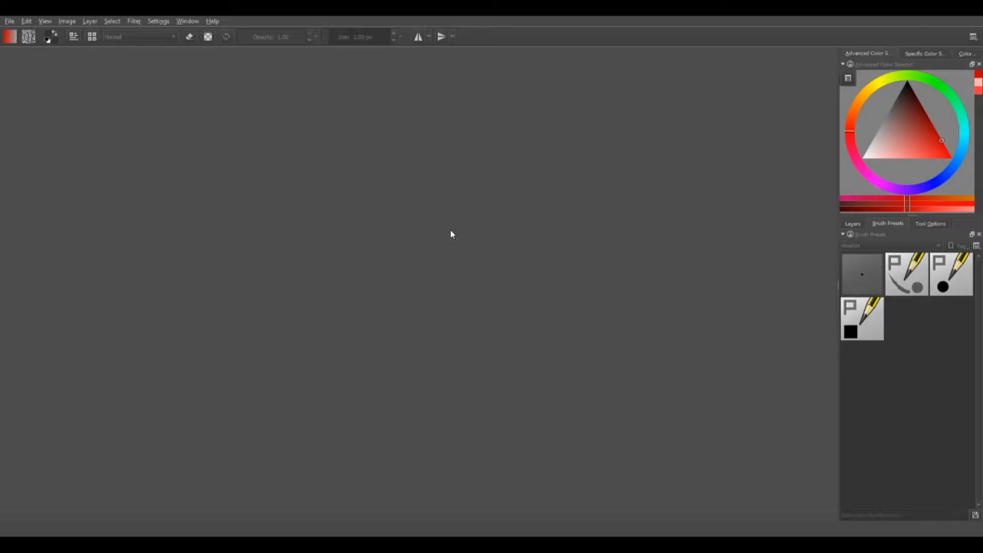
Step: Create a new 100 × 100 px document and go through the PixelArt brush presets, ending on PixelArt_Square
left_click(659, 370)
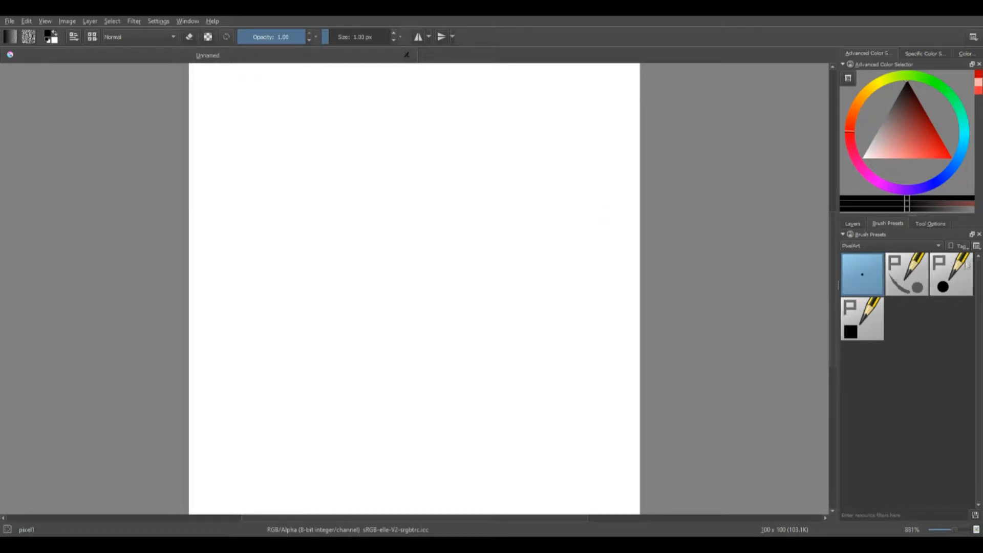
left_click(916, 279)
left_click(947, 271)
left_click(875, 318)
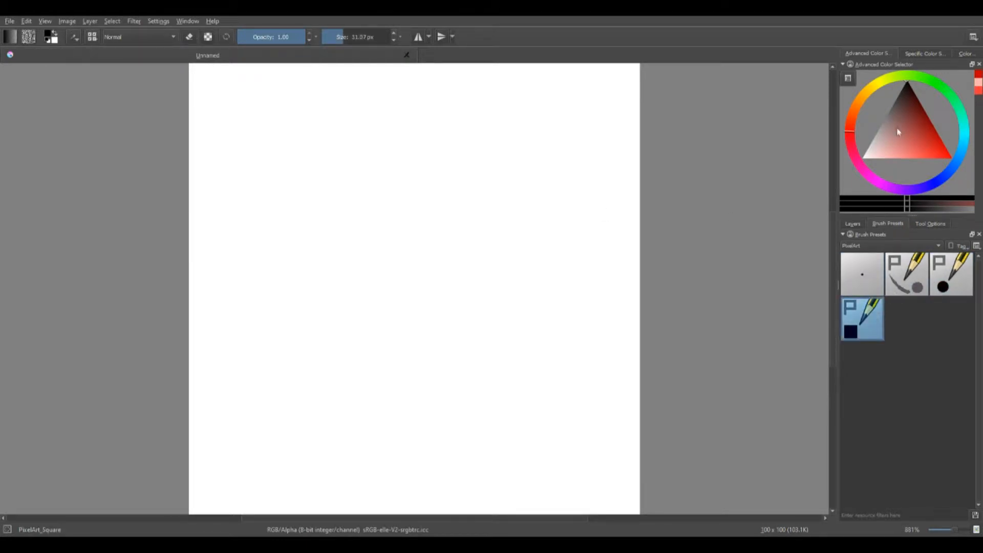
Step: Choose a light red and paint a large dithered patch across the canvas with the PixelArt dithering brush
left_click(917, 149)
left_click(906, 274)
mouse_move(389, 102)
left_mouse_down()
mouse_move(553, 250)
mouse_move(451, 327)
mouse_move(327, 369)
mouse_move(266, 337)
left_mouse_up()
Step: Paint over the dithered patch in broad red strokes with the 64 px Block_wet_tilt brush from the Wet presets
left_click(859, 268)
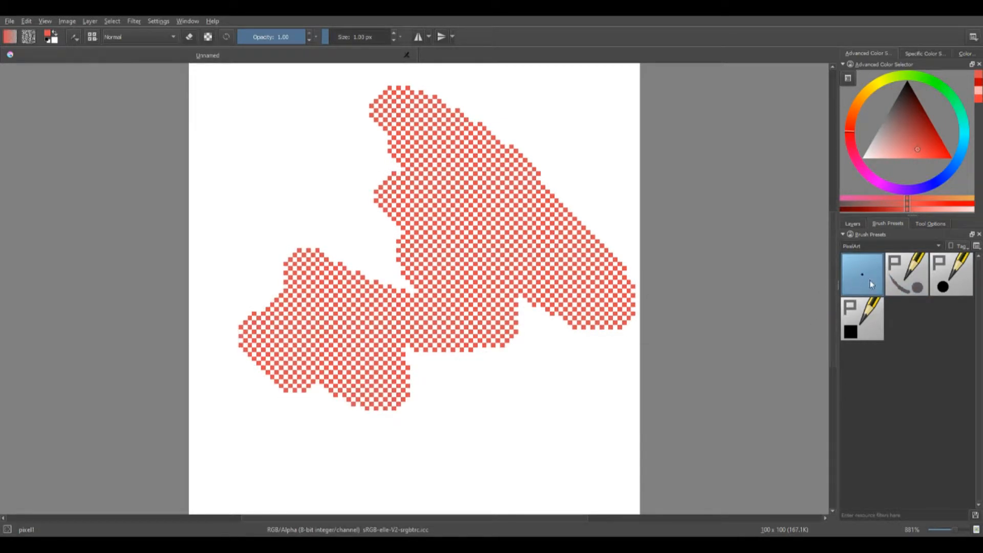
left_click(862, 266)
left_click(944, 277)
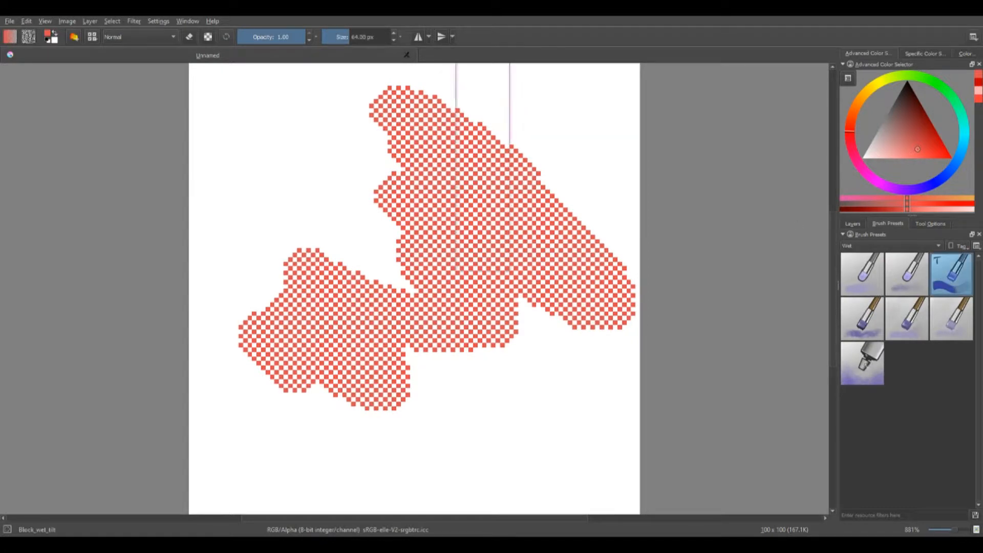
mouse_move(651, 302)
left_mouse_down()
mouse_move(340, 166)
mouse_move(293, 272)
mouse_move(273, 245)
mouse_move(255, 289)
left_mouse_up()
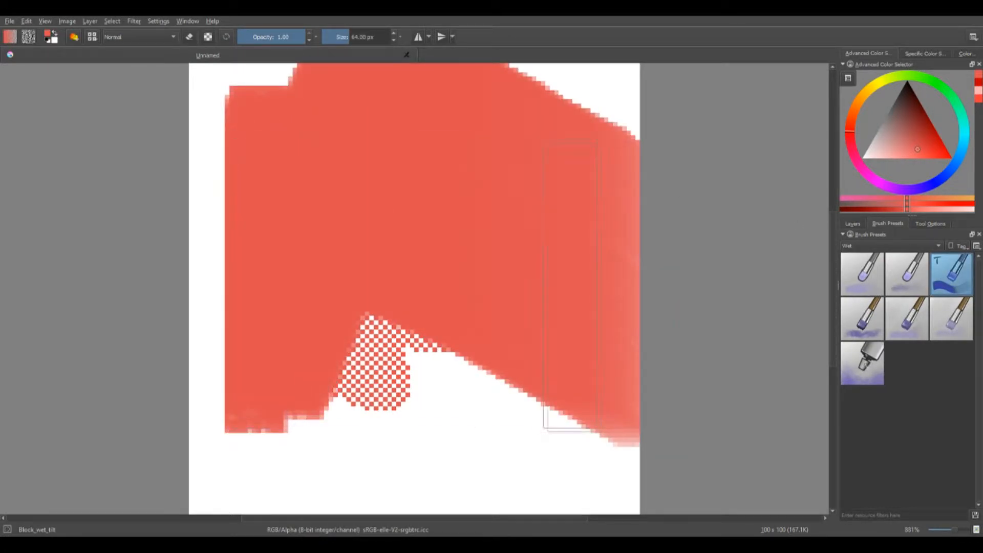
left_click_drag(535, 366, 320, 366)
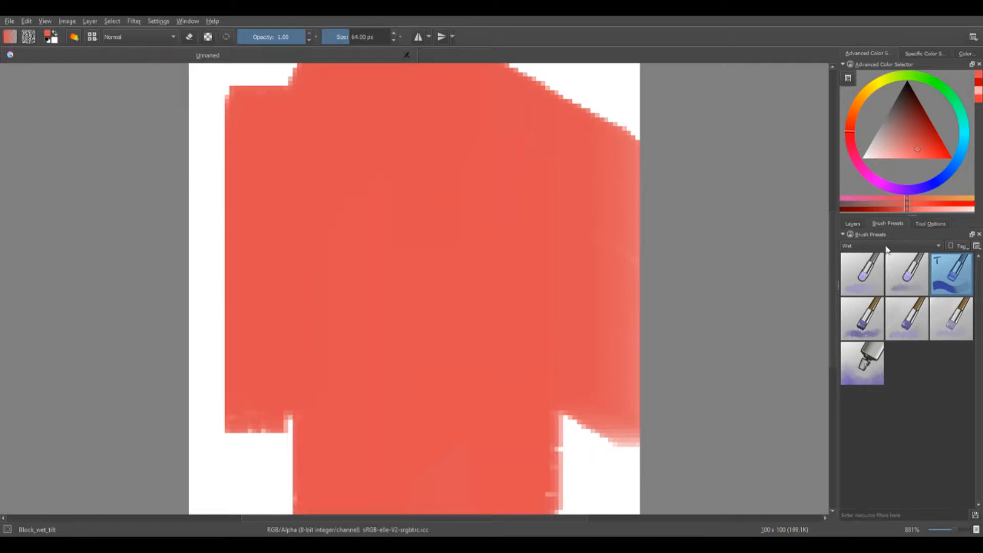
Step: Paint a stroke near the canvas's upper-left corner with Ink_brush_25 from the Ink presets, and clear the layer
left_click(877, 263)
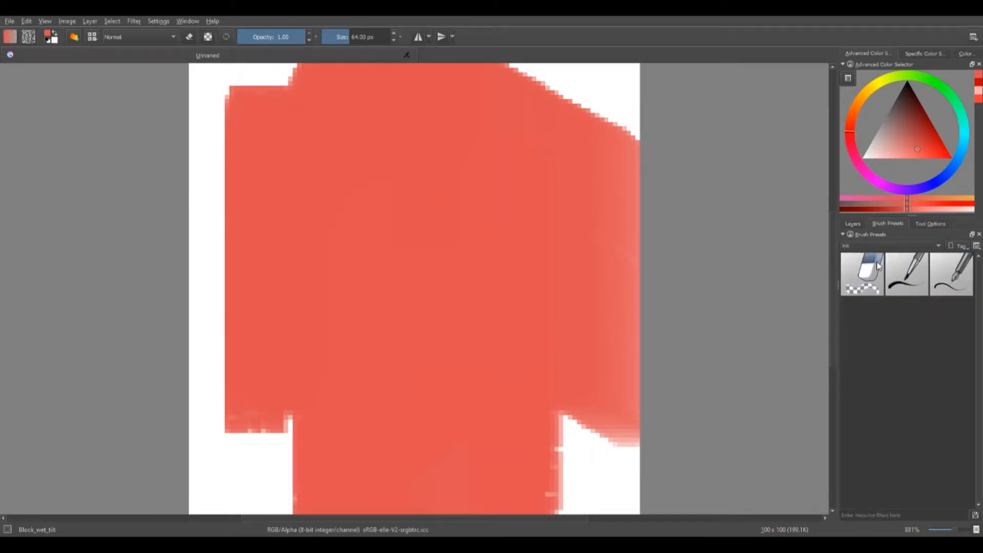
left_click(917, 293)
left_click_drag(205, 125, 350, 253)
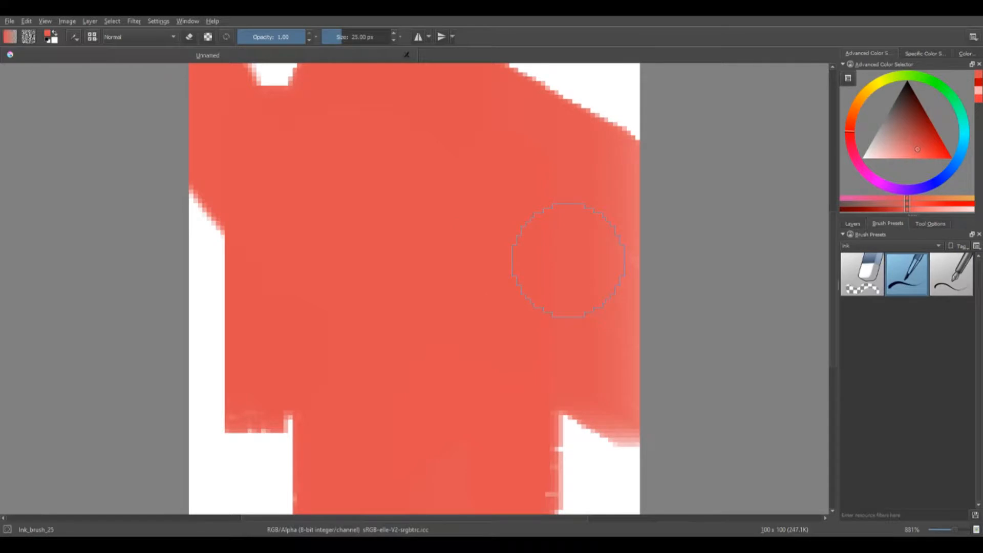
key("Delete")
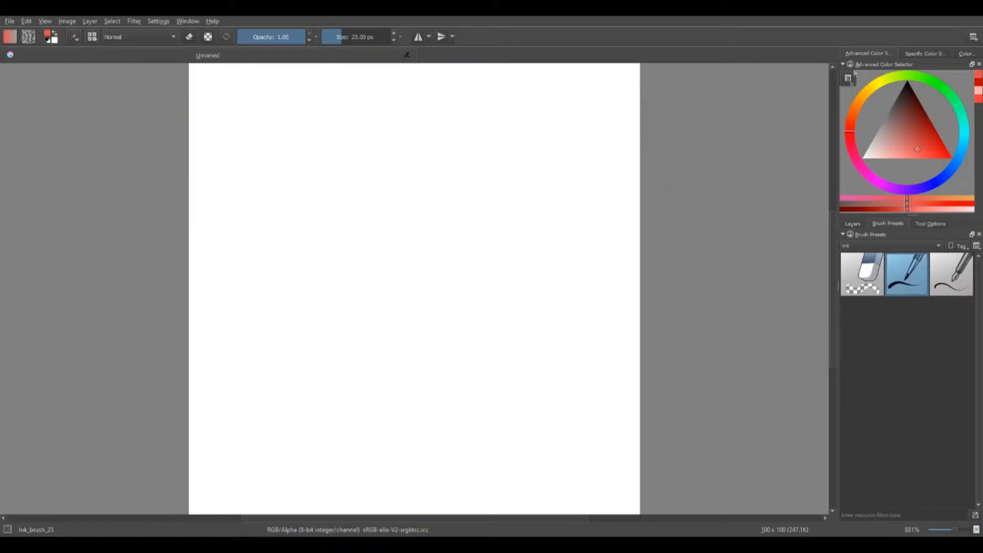
Step: Set the brush color to a muted olive green with hue 80, saturation 29.41 and lightness 42
left_click(914, 55)
left_click(884, 78)
left_click_drag(884, 80, 902, 101)
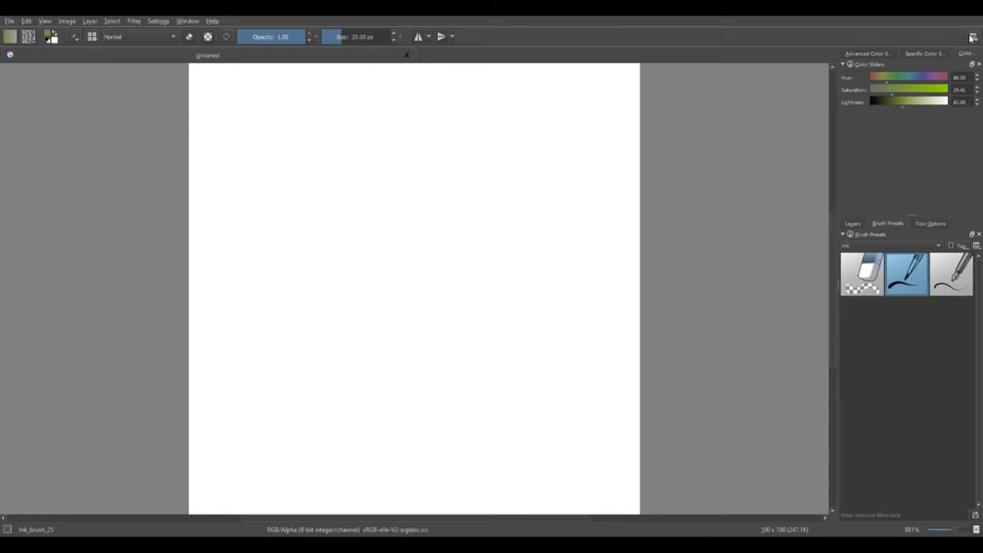
Step: Switch to a workspace that includes the toolbox, and return to the compact docker layout with the toolbox kept docked
left_click(970, 37)
left_click(879, 70)
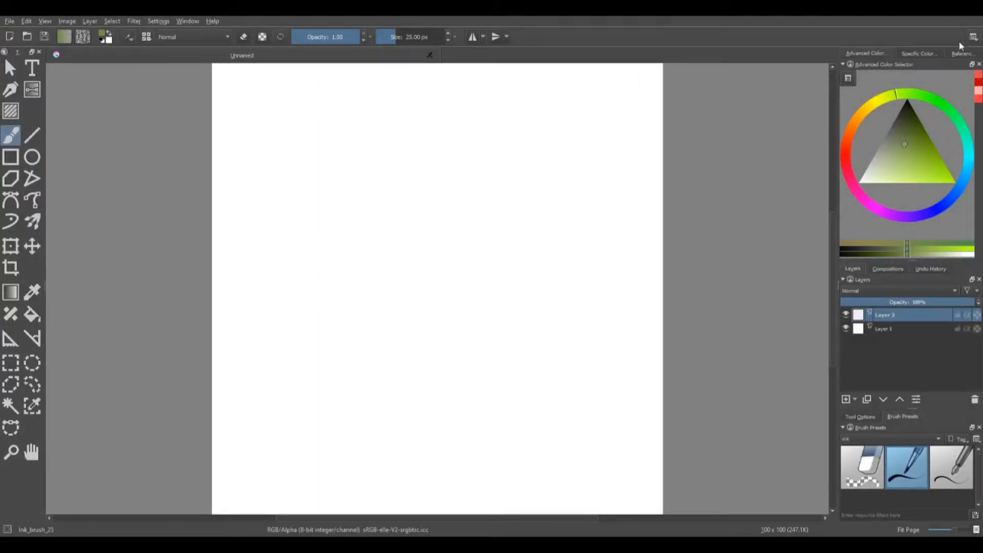
left_click(904, 58)
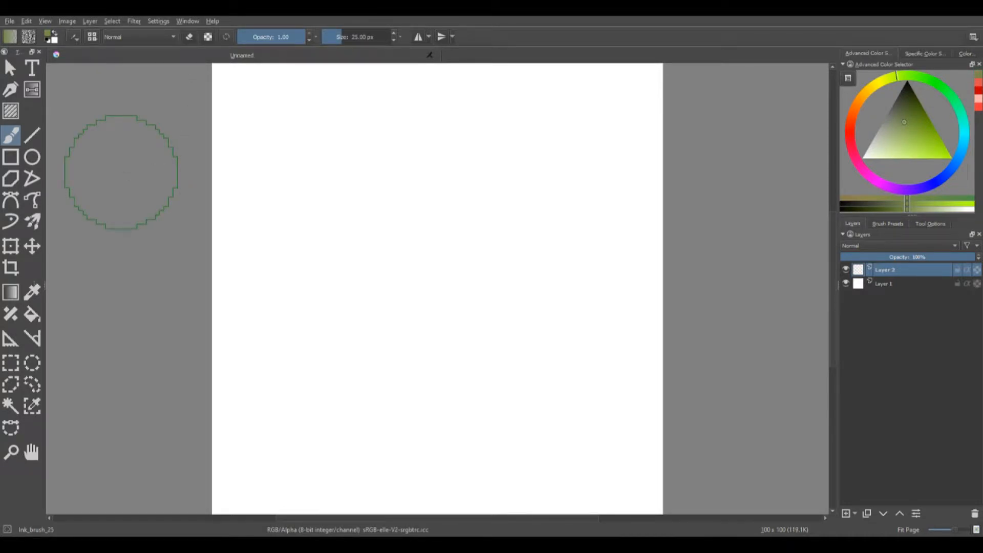
Step: Browse the brush presets under the Block and All tags, and return to the layer list
left_click(889, 225)
left_click(878, 246)
left_click(862, 140)
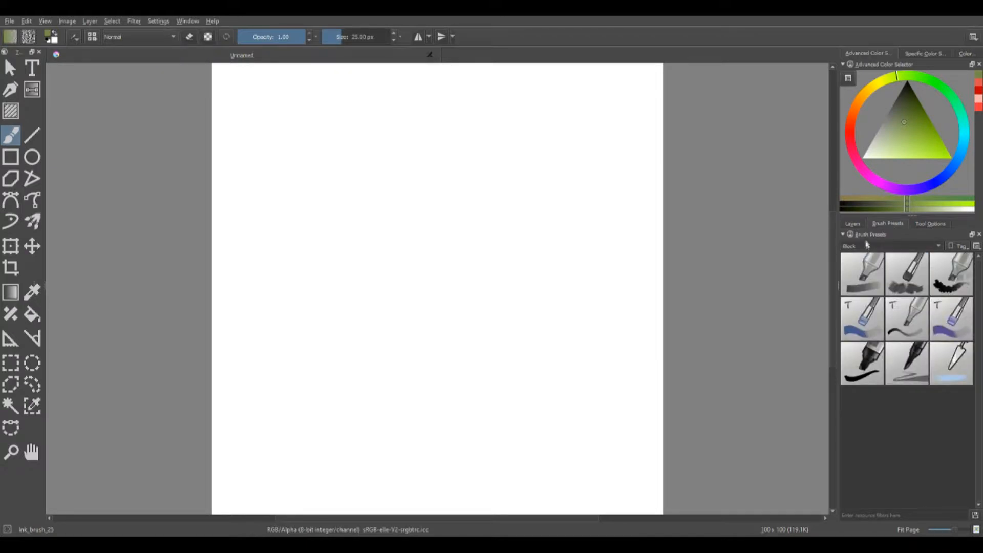
left_click(866, 244)
left_click(862, 235)
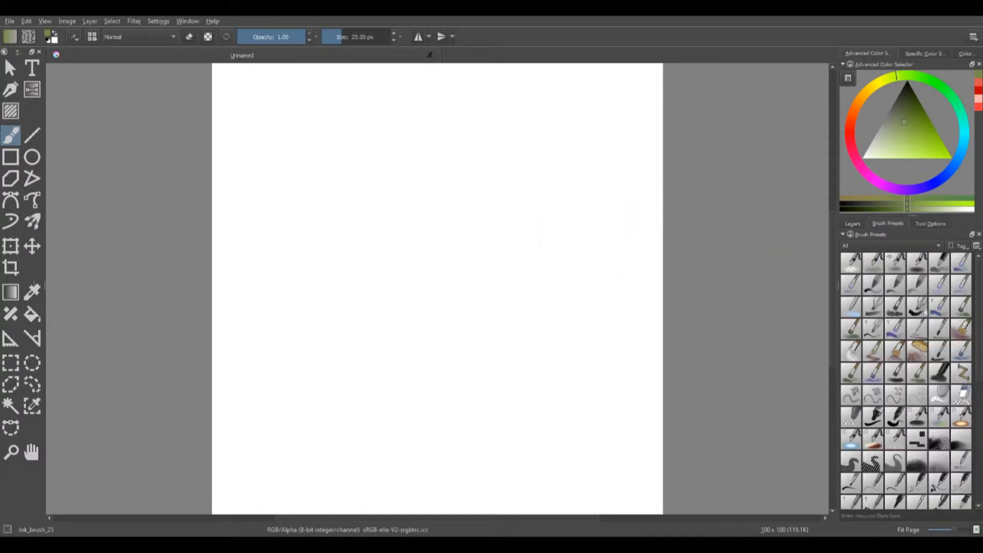
left_click(853, 224)
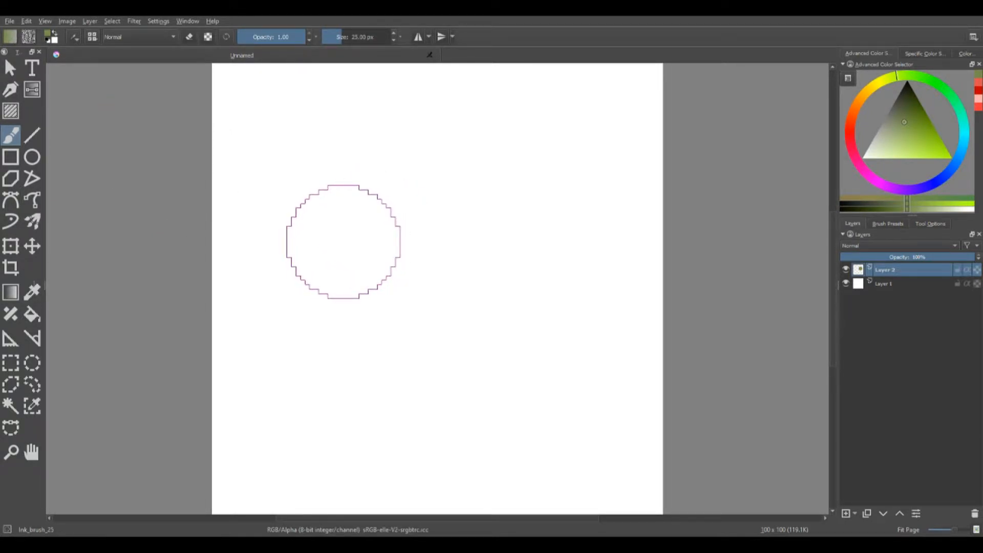
Step: Zoom the canvas to 400% and pan it toward the middle of the view
scroll(343, 241, "down", 4)
scroll(343, 242, "up", 2)
scroll(342, 241, "down", 2)
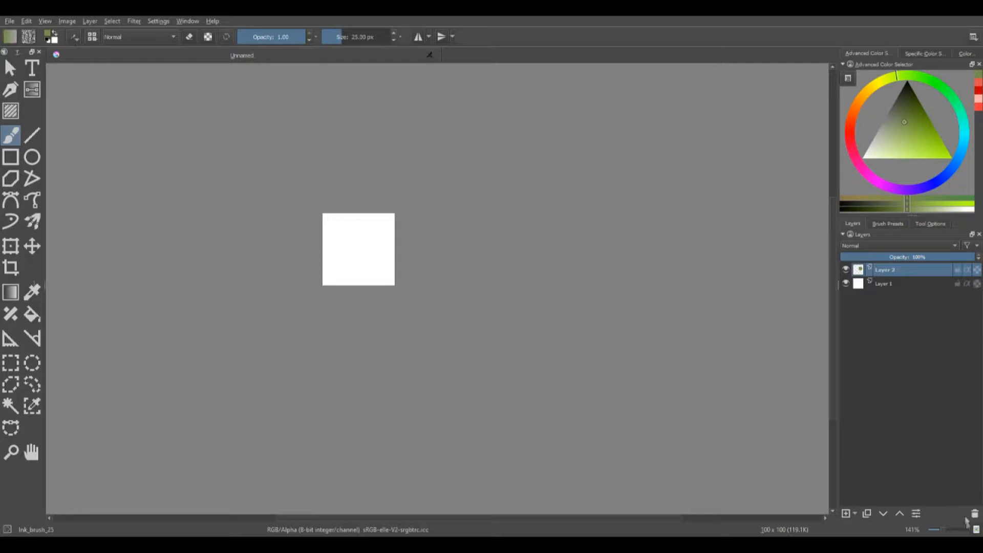
left_click_drag(949, 533, 953, 533)
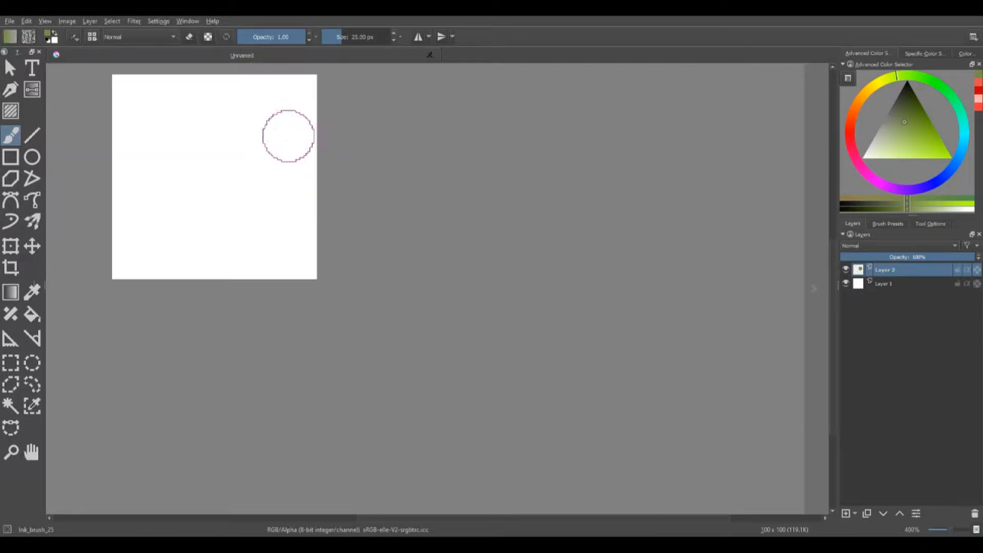
left_click_drag(288, 135, 448, 244)
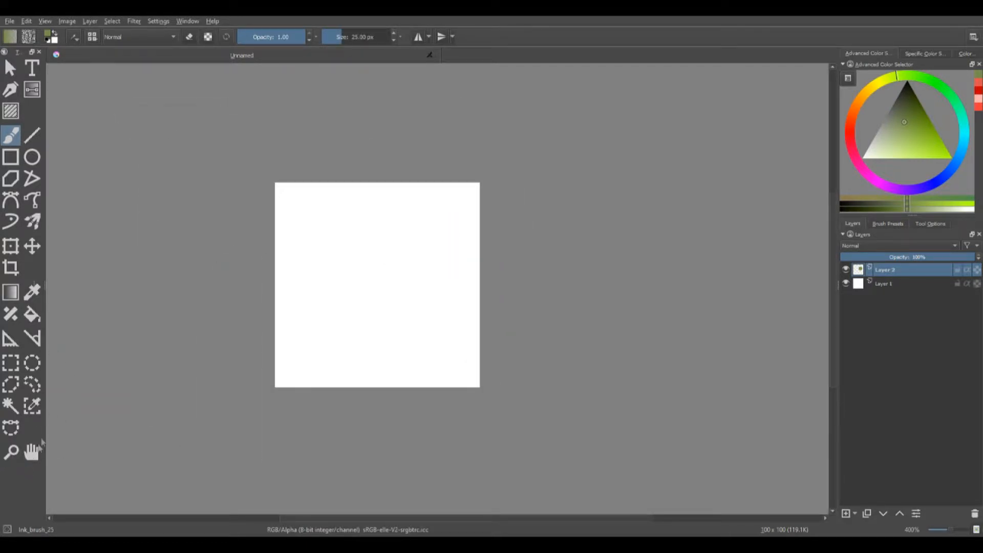
Step: Undock the toolbox and use the Pan tool to shift the canvas slightly
left_click_drag(4, 57, 89, 113)
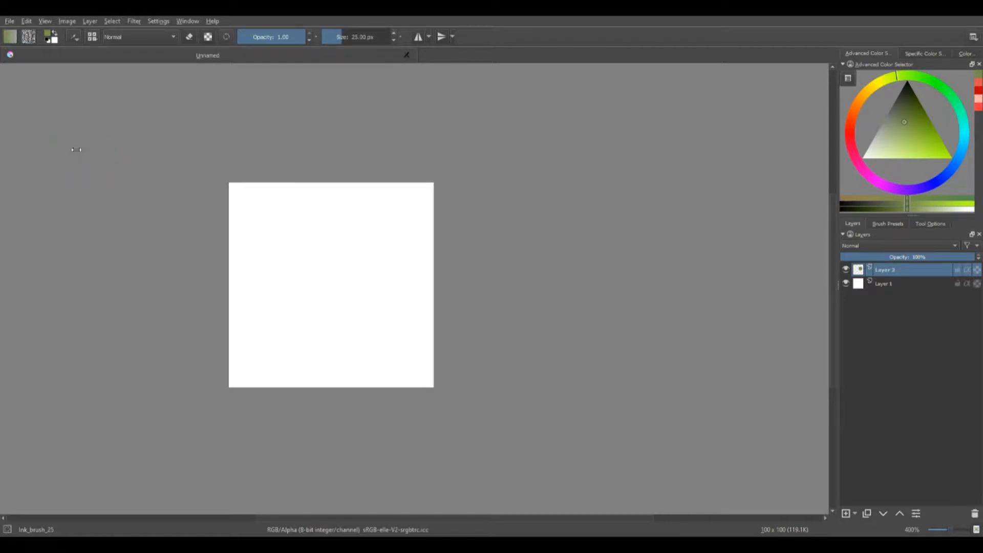
left_click(68, 372)
mouse_move(277, 209)
left_mouse_down()
mouse_move(344, 173)
mouse_move(281, 249)
mouse_move(399, 179)
mouse_move(320, 196)
mouse_move(348, 187)
left_mouse_up()
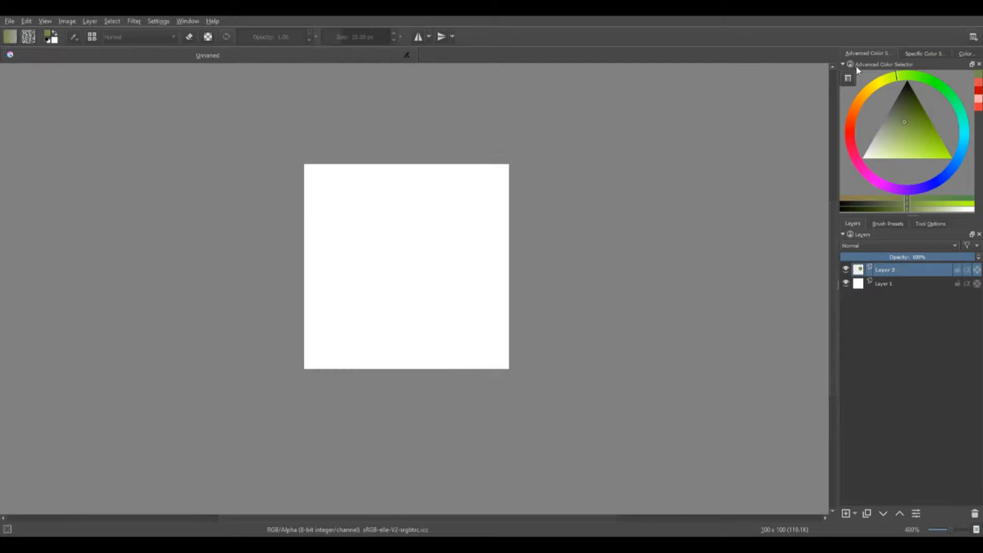
Step: Undock the Advanced Color Selector and dock it back with the other color dockers above the layers
left_click_drag(886, 64, 626, 137)
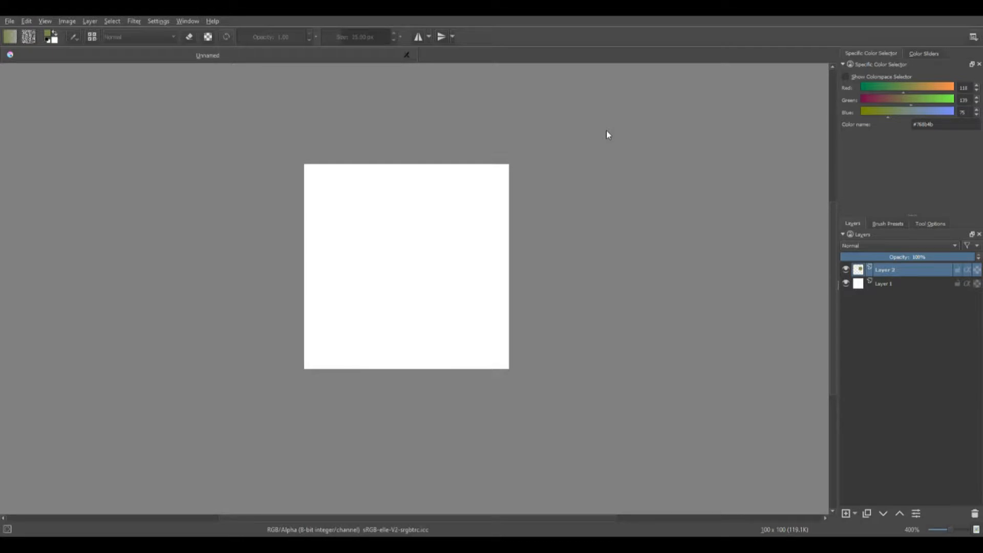
left_click_drag(812, 230, 959, 198)
left_click_drag(919, 184, 893, 96)
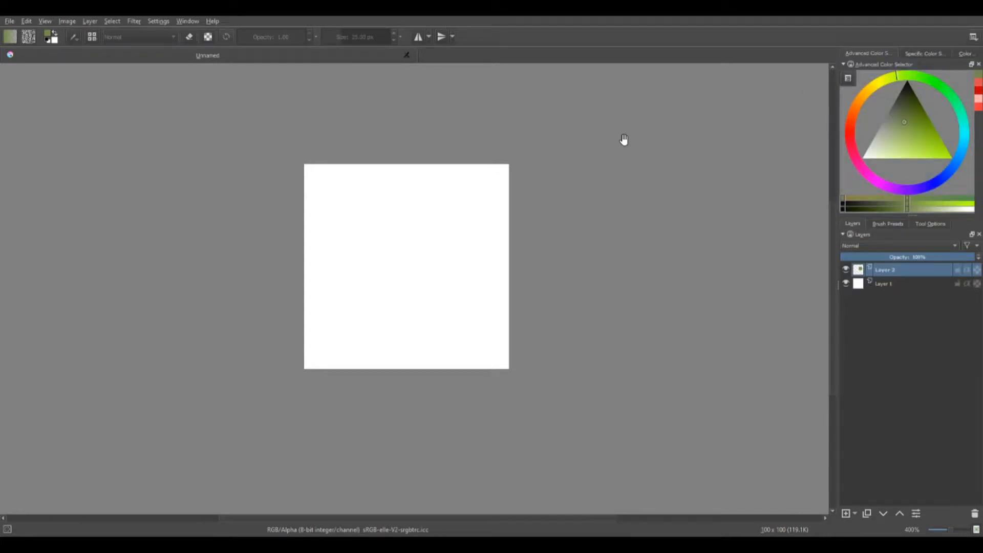
Step: Filter the brush presets by the Mix tag and select the Splat_mix_cells brush
left_click_drag(258, 146, 314, 168)
scroll(387, 264, "up", 1)
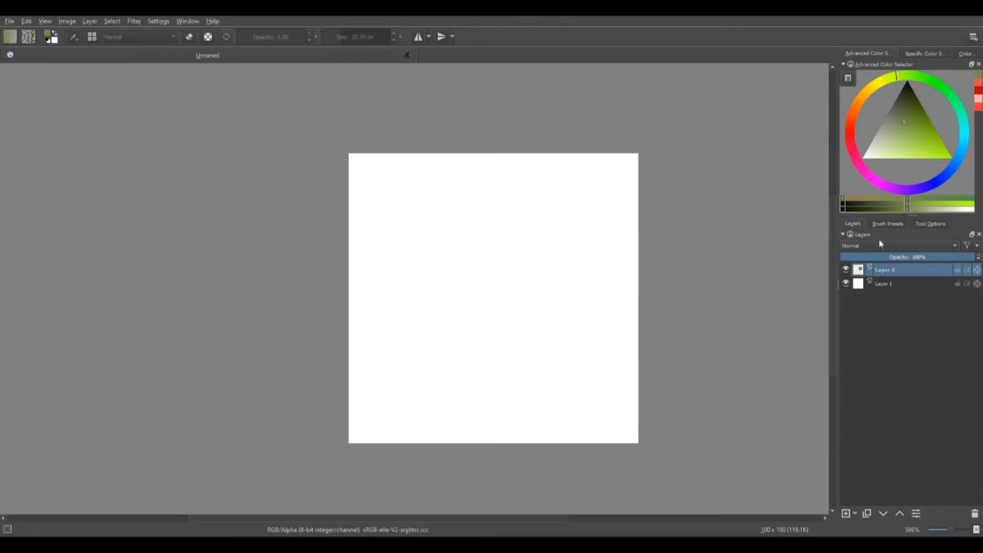
left_click(882, 225)
left_click(912, 291)
left_click(913, 314)
left_click(859, 248)
left_click(873, 312)
left_click(905, 317)
left_click_drag(388, 216, 1, 88)
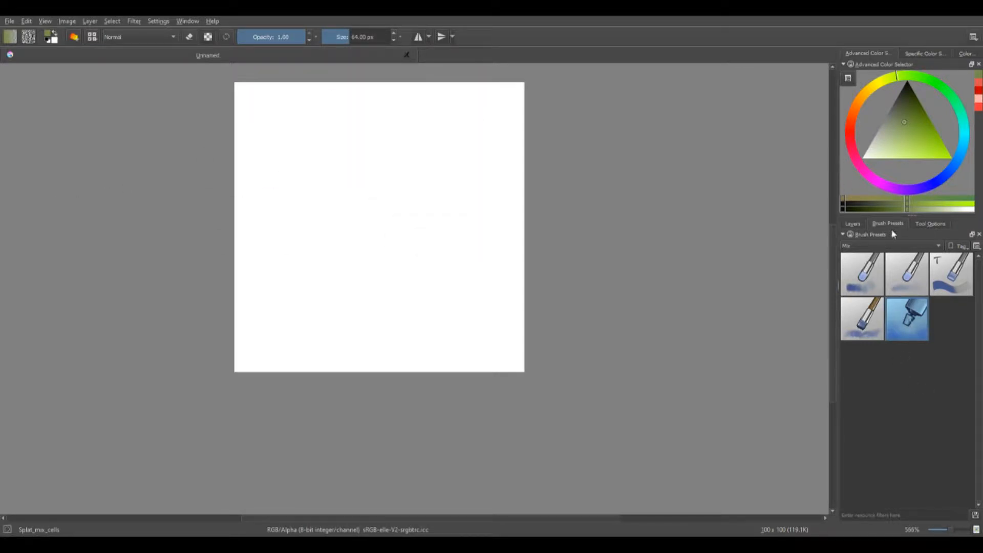
Step: Select Layer 1, hide it and show it again, and make Layer 2 the active layer
left_click(853, 223)
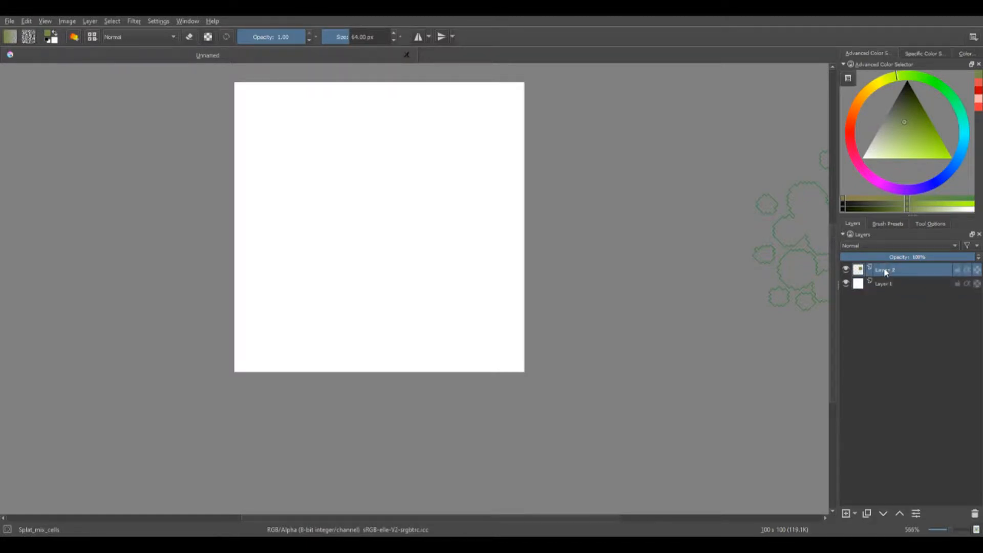
left_click(882, 285)
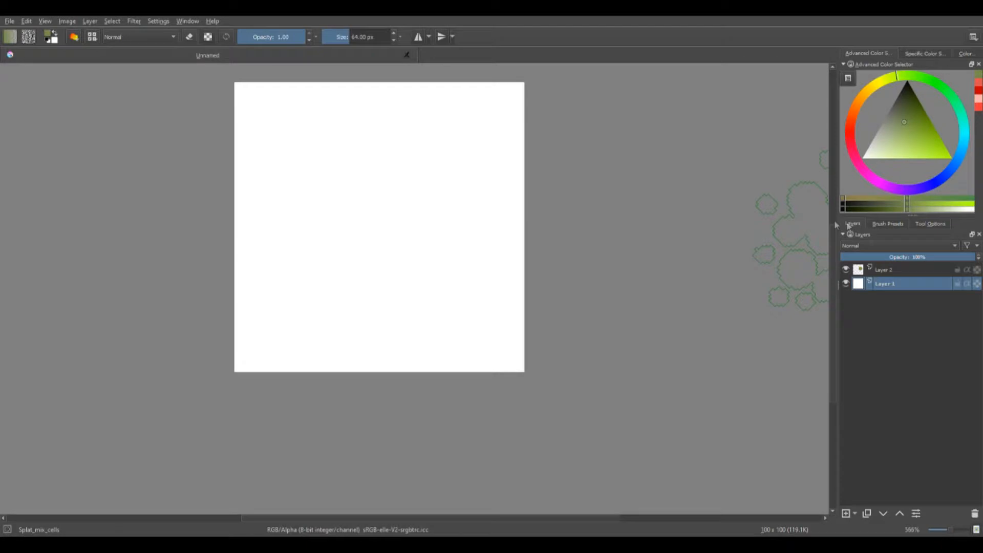
left_click(845, 283)
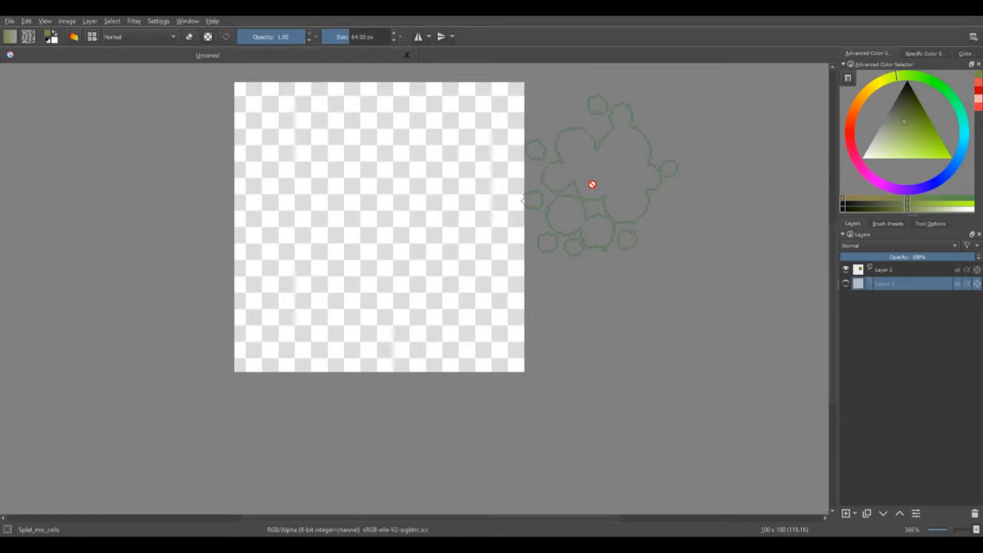
left_click(845, 283)
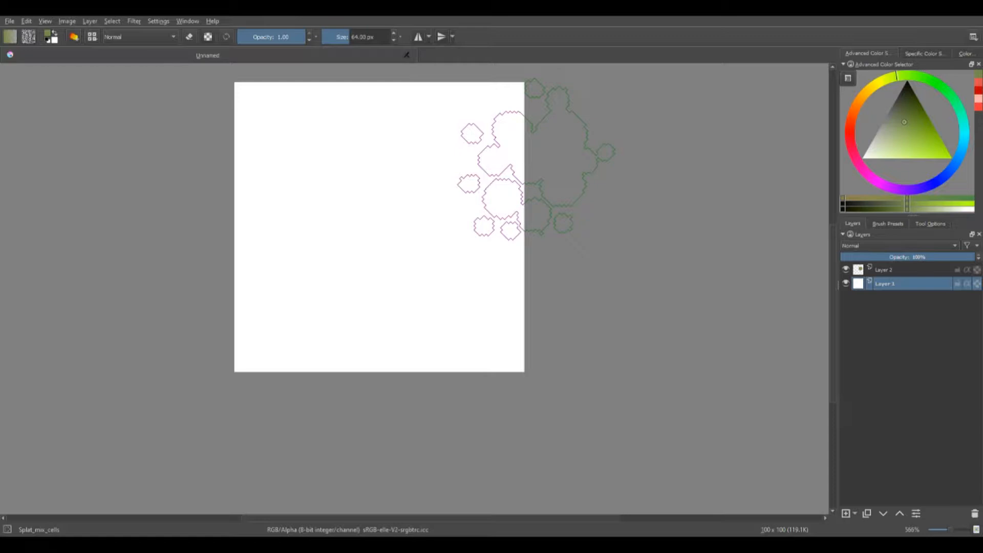
left_click(889, 272)
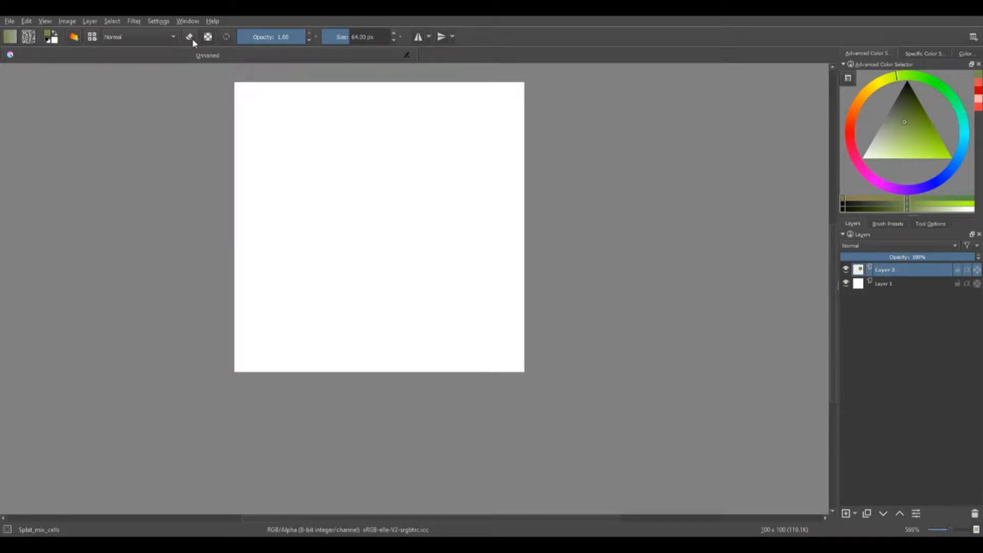
Step: View the brush's tool options, return to the brush presets, and dab dark olive once on the canvas with Splat_mix_cells
left_click(924, 225)
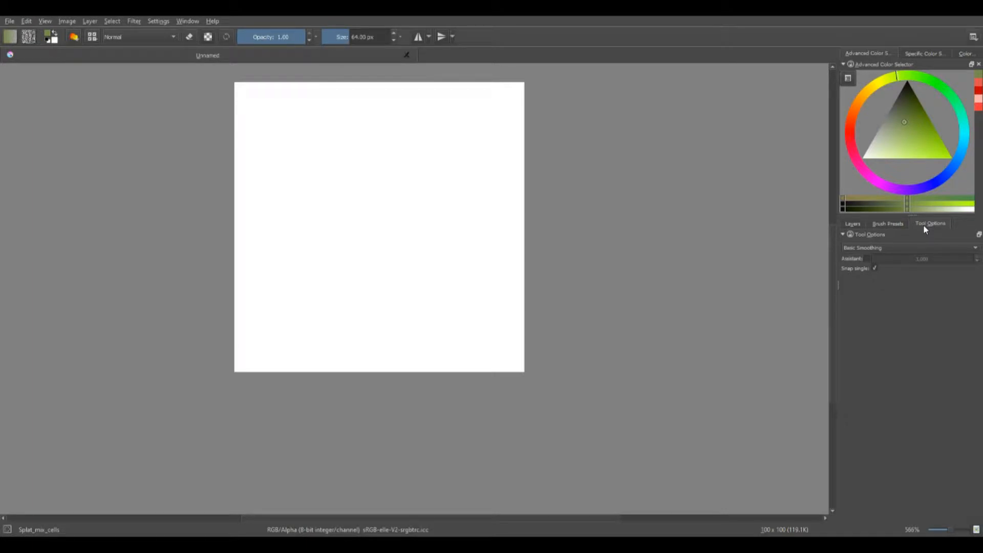
left_click(884, 223)
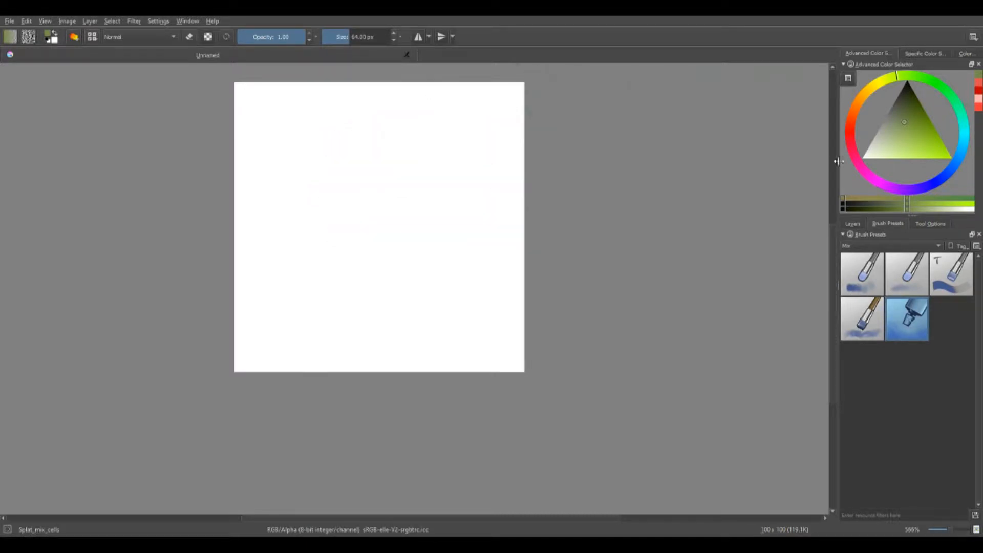
left_click(903, 107)
left_click(348, 188)
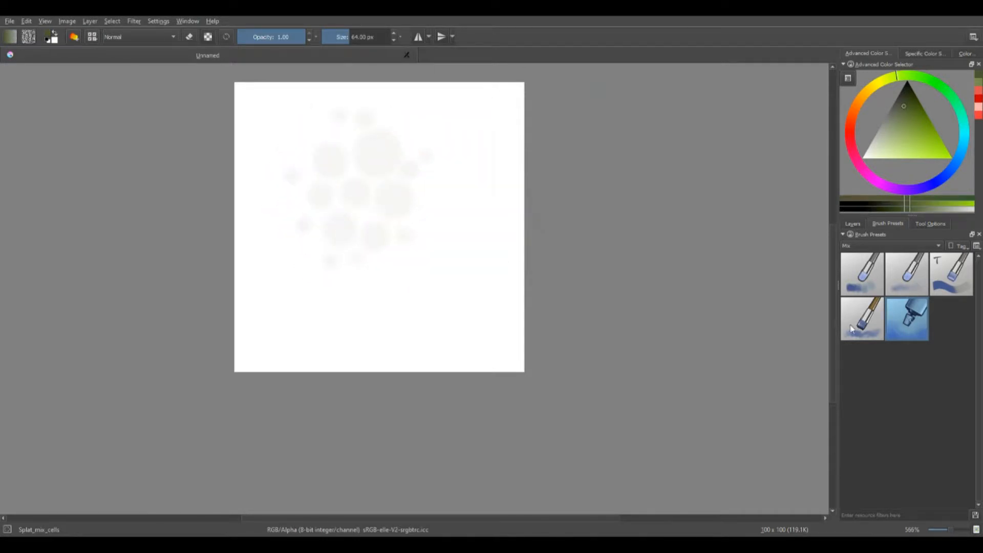
Step: Select the Ink_brush_25 preset under the Ink tag and paint thick dark olive strokes across the canvas
scroll(865, 246, "up", 1)
left_click(900, 279)
mouse_move(349, 152)
left_mouse_down()
mouse_move(338, 256)
mouse_move(412, 207)
mouse_move(486, 208)
left_mouse_up()
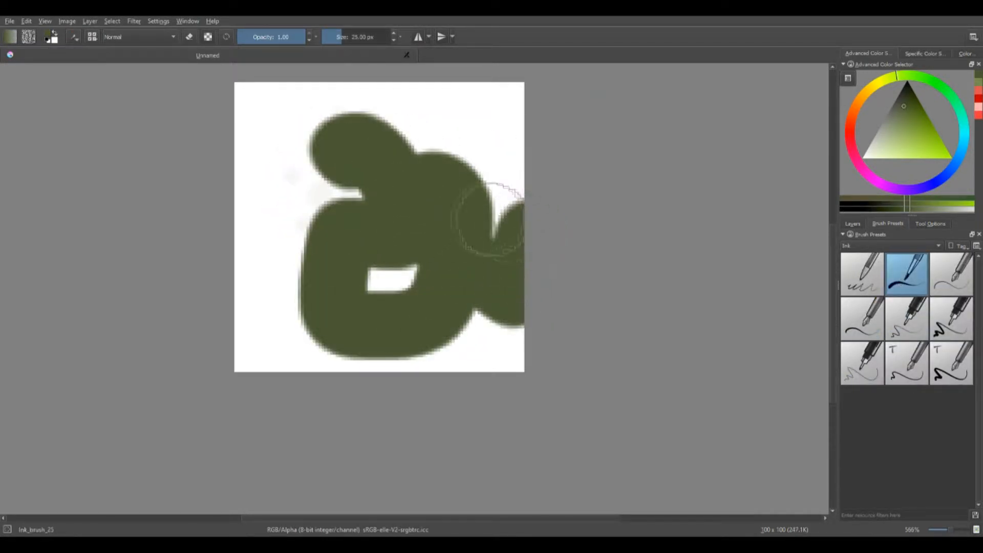
Step: Erase most of the olive strokes in eraser mode and switch back to normal painting
left_click(190, 37)
mouse_move(329, 220)
left_mouse_down()
mouse_move(362, 141)
mouse_move(488, 167)
mouse_move(488, 223)
mouse_move(320, 251)
mouse_move(268, 312)
mouse_move(384, 164)
mouse_move(281, 149)
mouse_move(202, 106)
left_mouse_up()
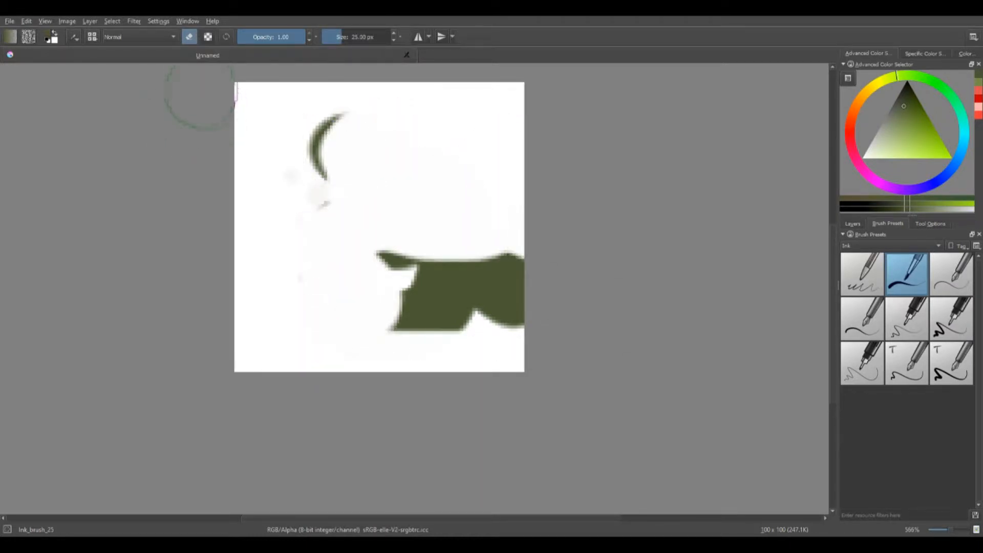
left_click(189, 40)
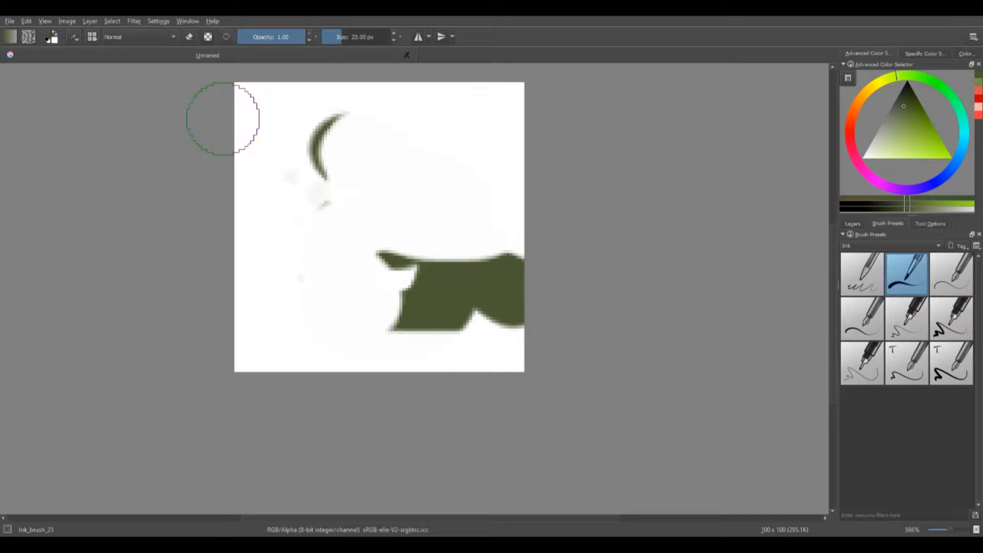
Step: Cover the canvas with dark olive strokes, painting some at 0.51 brush opacity and the rest at 1.00
mouse_move(323, 131)
left_mouse_down()
mouse_move(340, 108)
mouse_move(505, 279)
mouse_move(504, 227)
mouse_move(428, 164)
left_mouse_up()
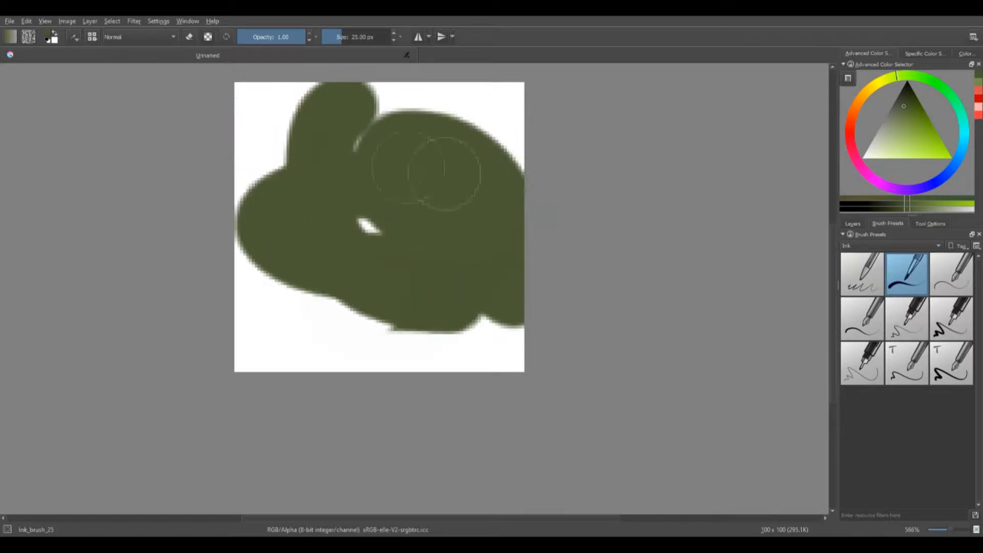
left_click(274, 41)
mouse_move(246, 92)
left_mouse_down()
mouse_move(285, 169)
mouse_move(329, 121)
mouse_move(428, 347)
mouse_move(319, 264)
left_mouse_up()
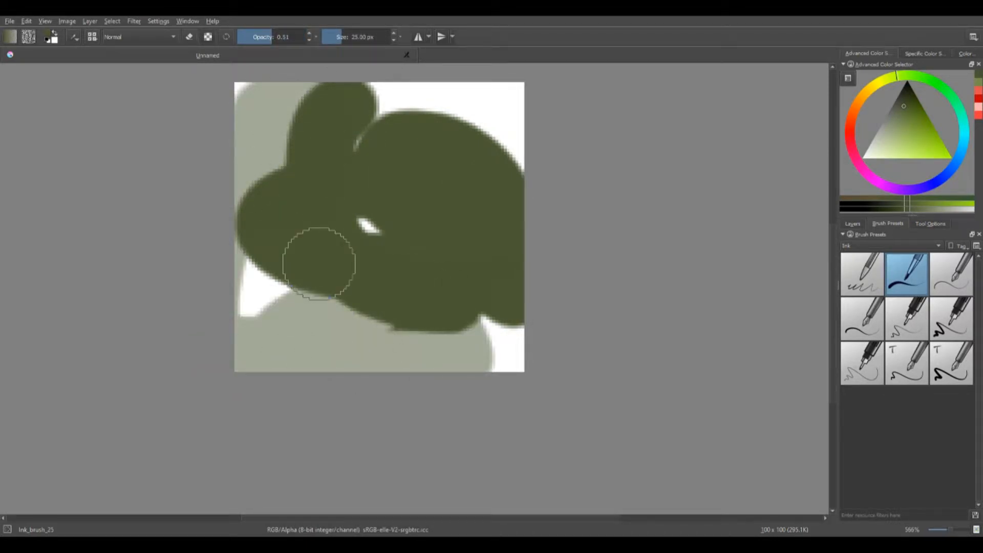
left_click_drag(276, 37, 357, 37)
left_click_drag(478, 175, 279, 186)
Step: Set the brush size to 16.70 px and paint light green strokes over the left part of the canvas
left_click(340, 37)
left_click(902, 140)
mouse_move(439, 234)
left_mouse_down()
mouse_move(265, 150)
mouse_move(229, 273)
left_mouse_up()
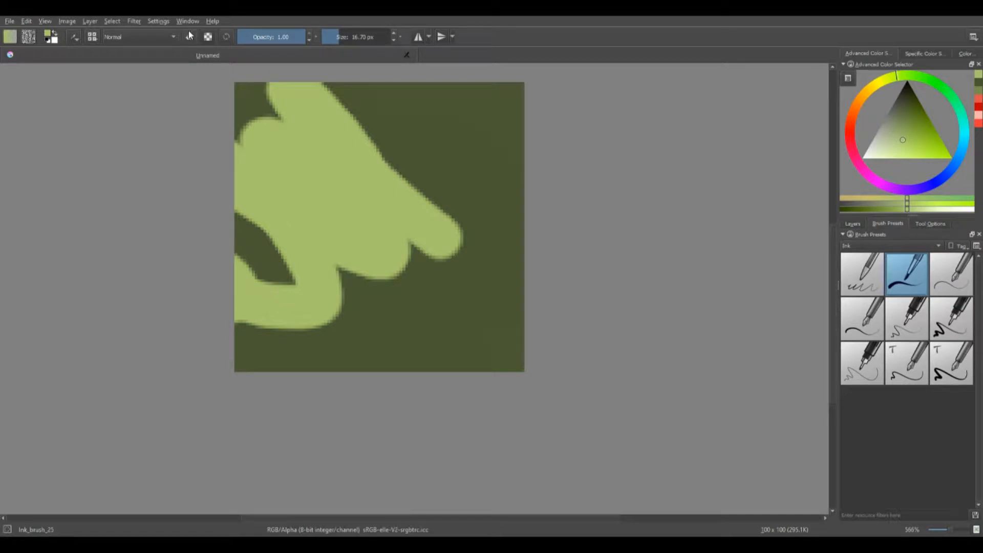
Step: Pick a muted grey-green color and paint symmetrical strokes with horizontal mirroring turned on
left_click(189, 36)
left_click_drag(894, 123, 906, 82)
left_click(893, 115)
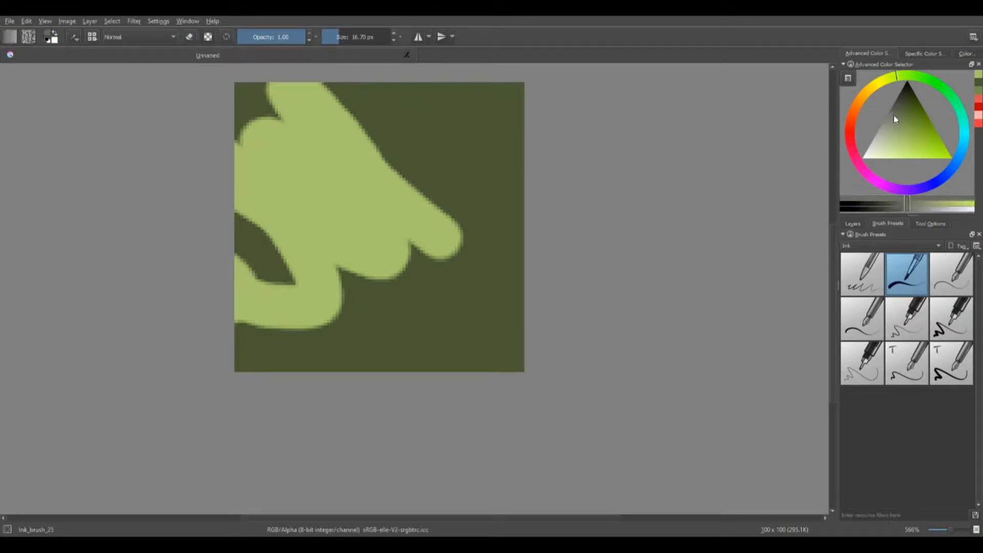
left_click(423, 40)
mouse_move(399, 144)
left_mouse_down()
mouse_move(515, 169)
mouse_move(384, 272)
mouse_move(382, 325)
left_mouse_up()
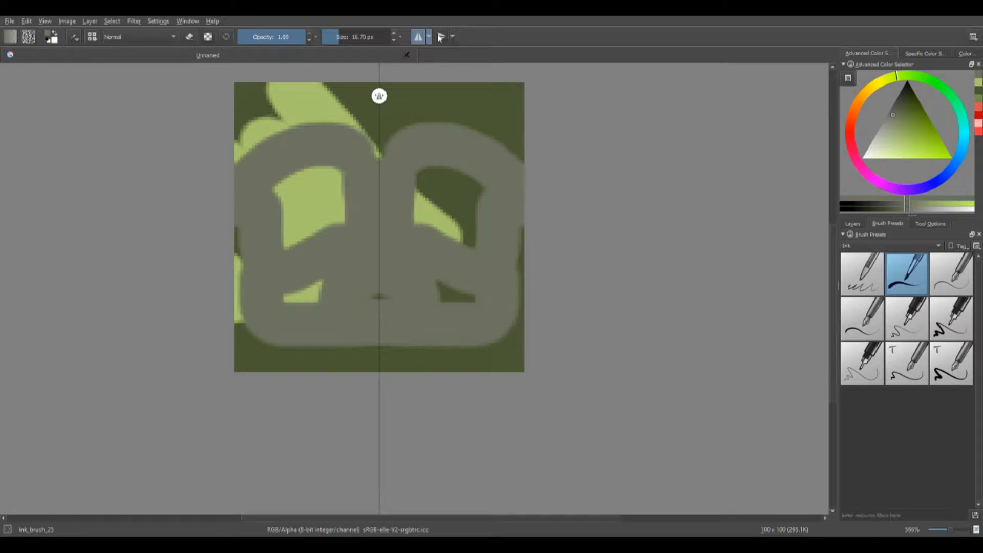
Step: Add vertical mirroring and paint dark olive strokes repeated in all four quarters of the canvas
left_click(441, 36)
left_click(904, 105)
mouse_move(357, 178)
left_mouse_down()
mouse_move(288, 200)
mouse_move(289, 114)
left_mouse_up()
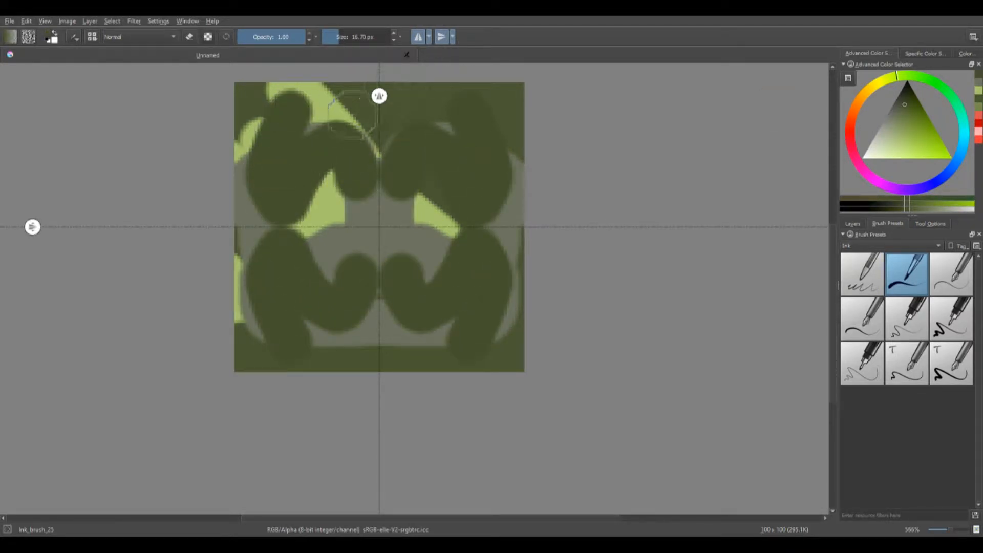
Step: Shift the horizontal mirror axis to the right, turn that mirroring off, and cover the canvas in dark olive with vertical mirroring only
left_click_drag(379, 96, 431, 156)
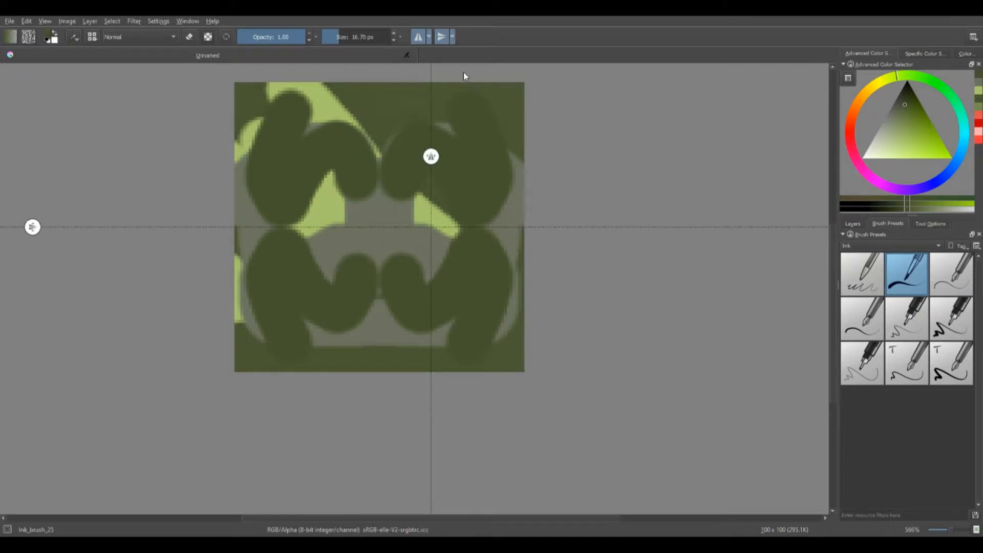
left_click(425, 36)
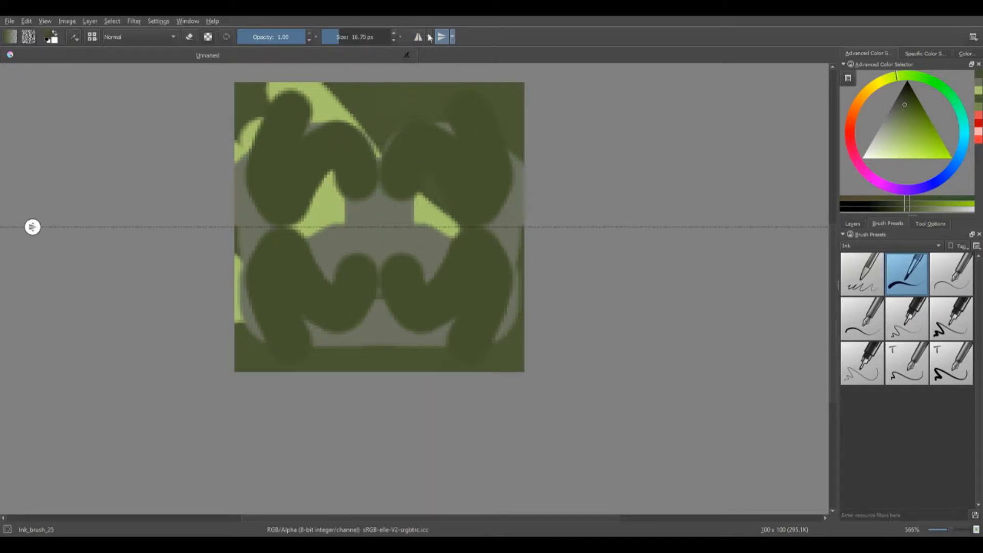
mouse_move(388, 154)
left_mouse_down()
mouse_move(281, 313)
mouse_move(266, 317)
mouse_move(254, 285)
mouse_move(336, 213)
mouse_move(368, 110)
left_mouse_up()
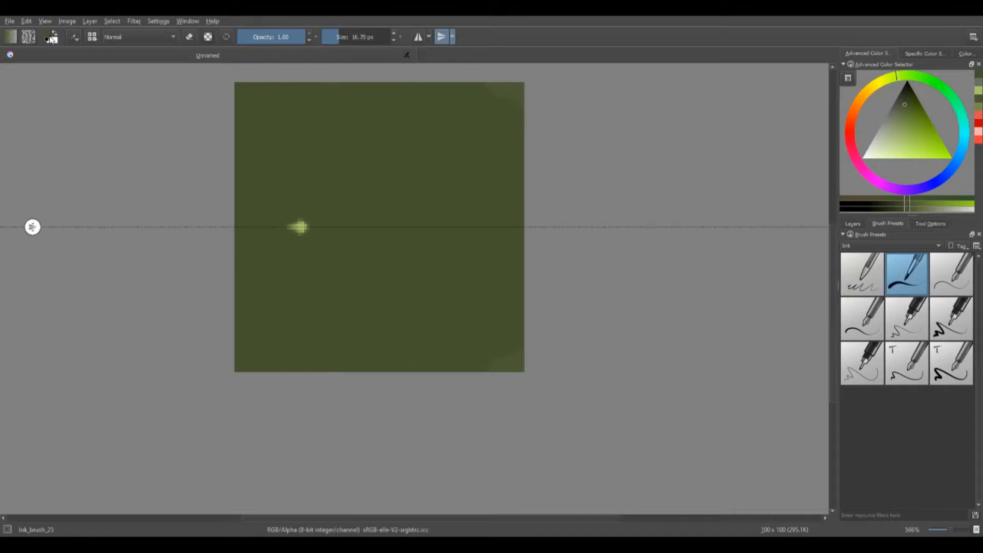
Step: View the pop-up palette, set a brighter green foreground and a red background color, and swap the two colors
right_click(427, 220)
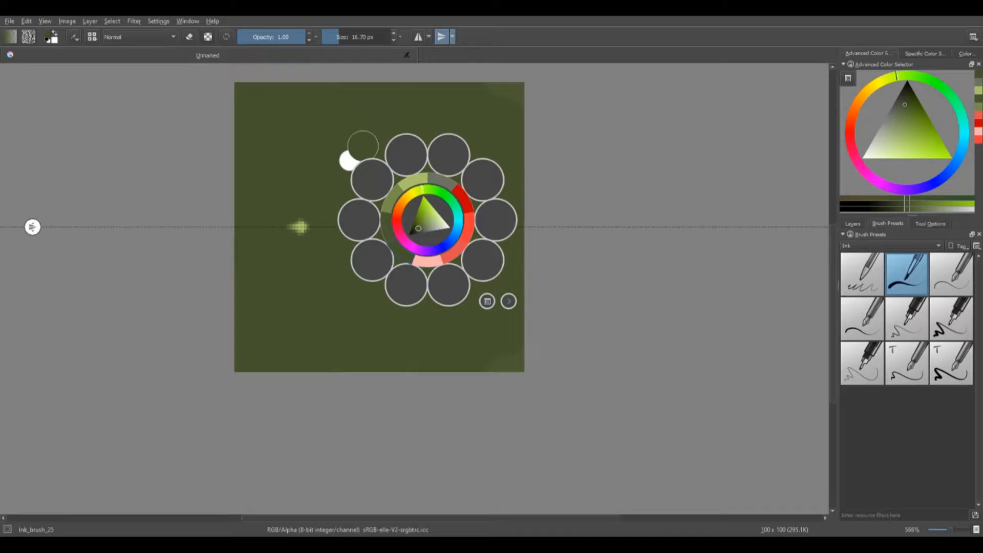
left_click(583, 284)
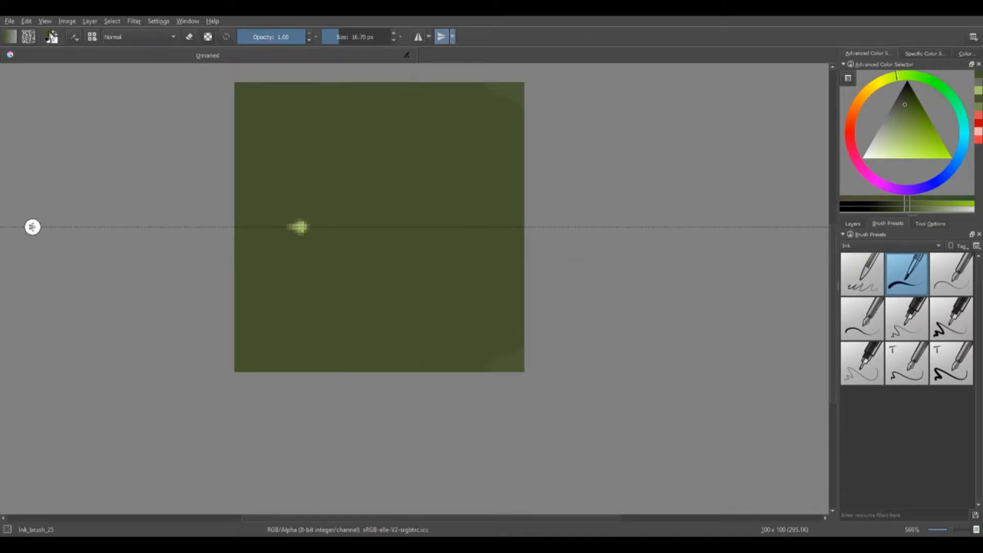
key("l")
key("l")
key("l")
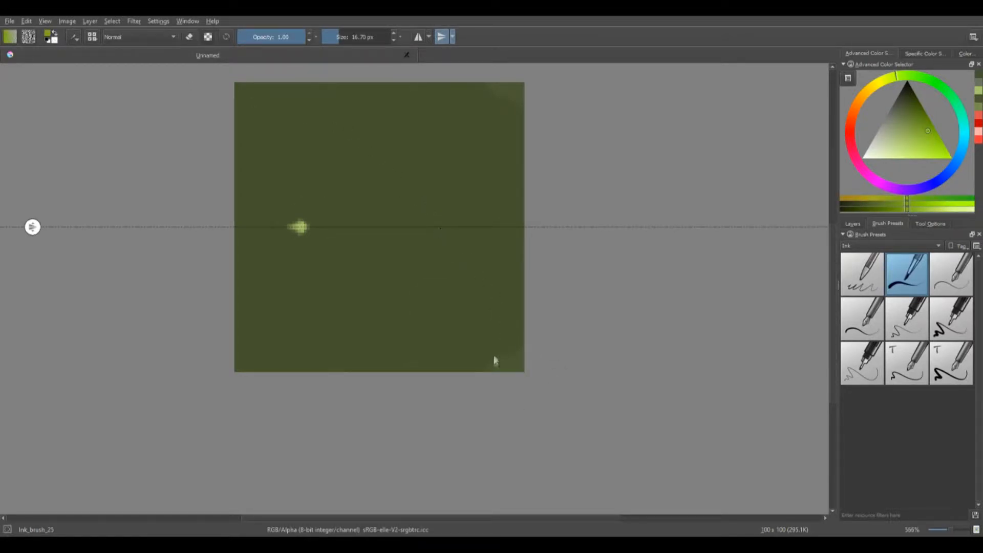
key("x")
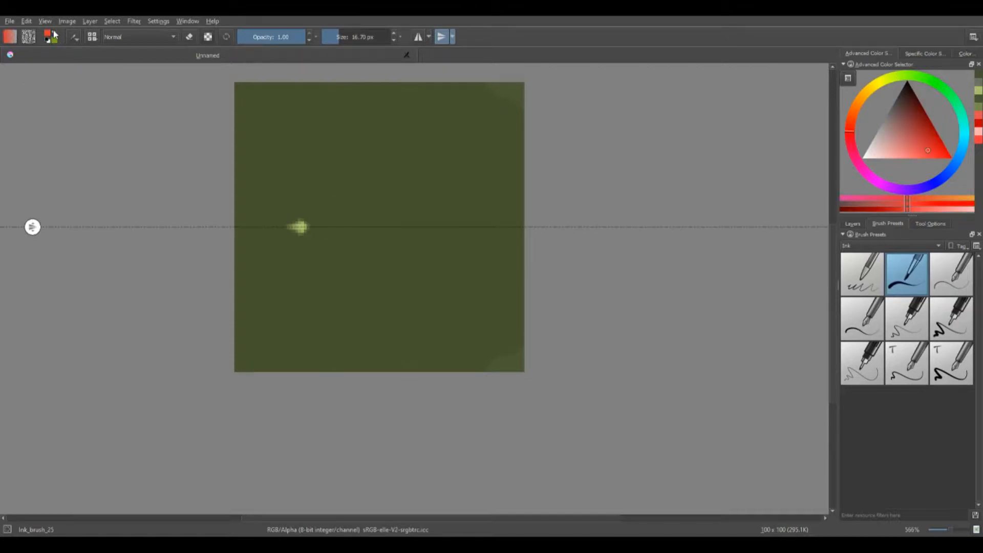
left_click(55, 33)
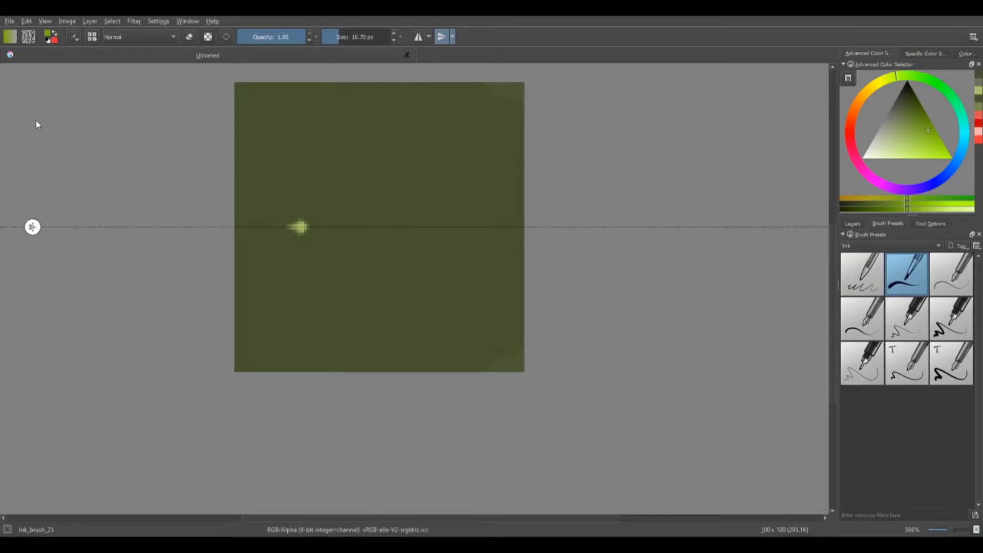
Step: Try several fill patterns and choose the black one with white dots
left_click(59, 141)
left_click(47, 100)
left_click(42, 98)
left_click(63, 162)
left_click(48, 176)
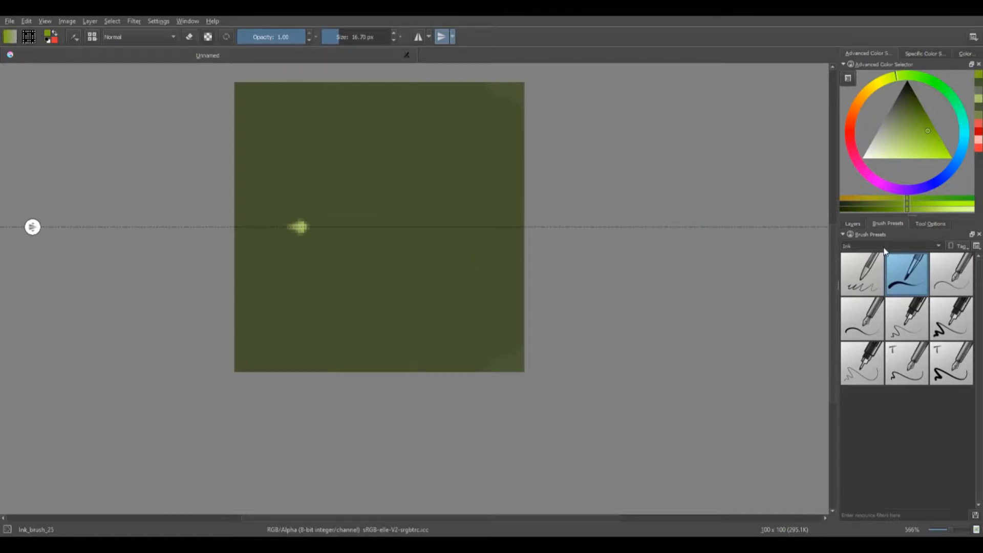
Step: Turn off vertical mirroring and select the PixelArt_Dithering preset under the PixelArt tag with a very dark green color
left_click(850, 246)
left_click(850, 269)
left_click(441, 36)
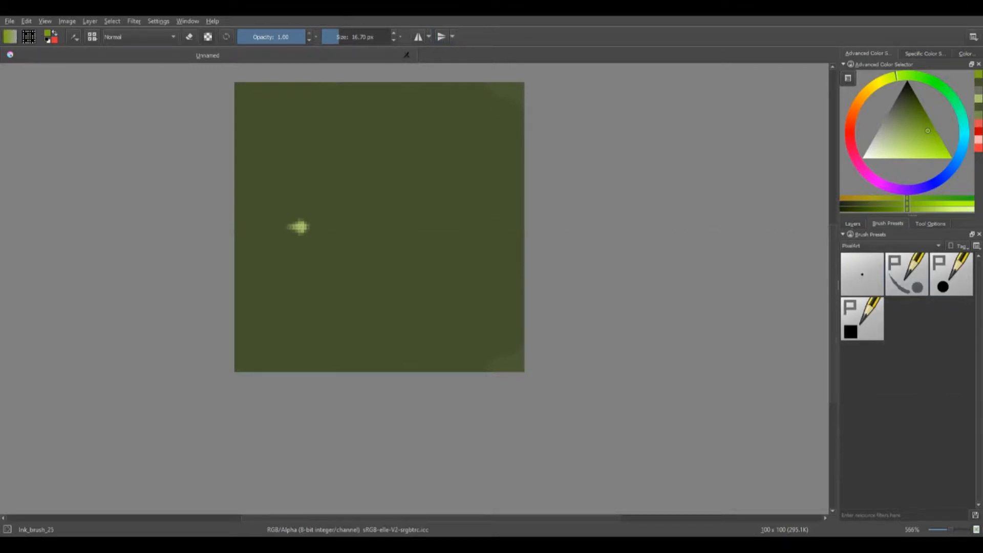
left_click(903, 99)
left_click(906, 274)
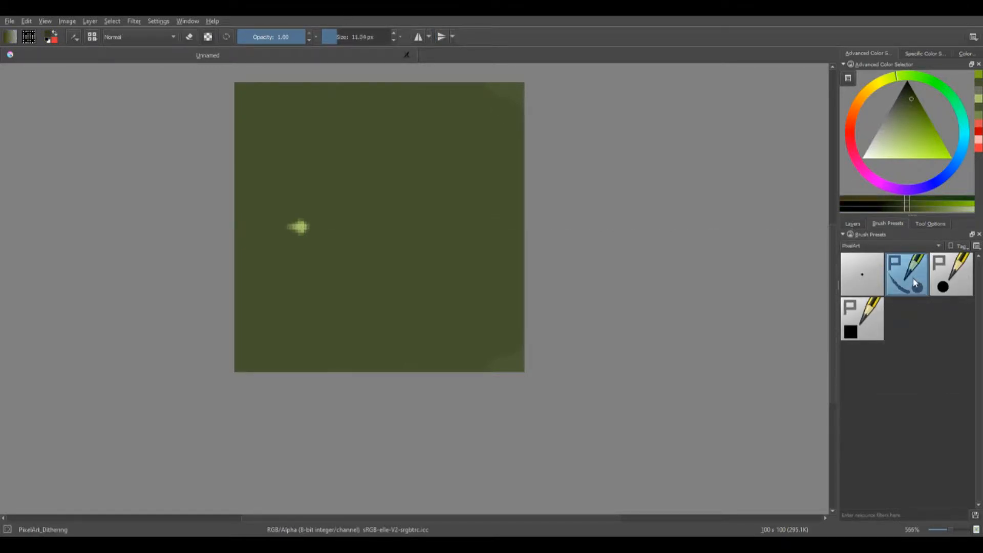
Step: Set the brush size to 44.13 px and cover nearly the whole canvas with the dark green dithering pattern
left_click_drag(337, 34, 345, 32)
left_click_drag(438, 107, 506, 149)
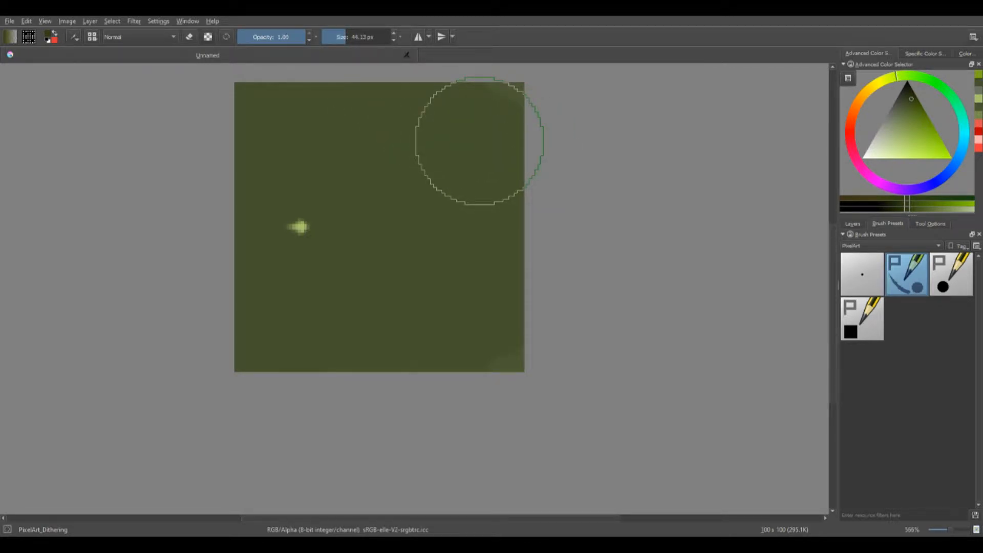
mouse_move(479, 141)
left_mouse_down()
mouse_move(413, 77)
mouse_move(354, 136)
mouse_move(423, 143)
mouse_move(270, 145)
mouse_move(331, 84)
left_mouse_up()
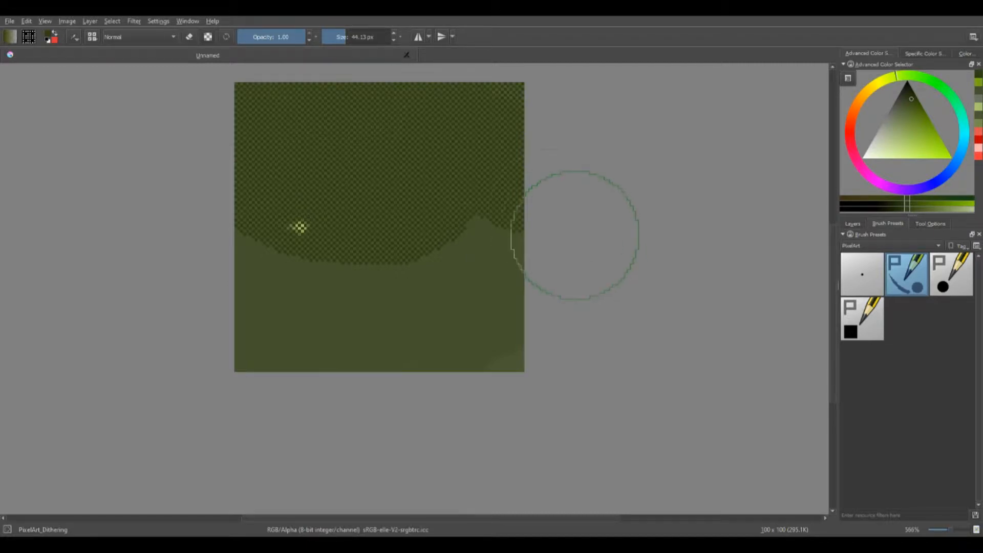
mouse_move(429, 220)
left_mouse_down()
mouse_move(417, 302)
mouse_move(432, 241)
left_mouse_up()
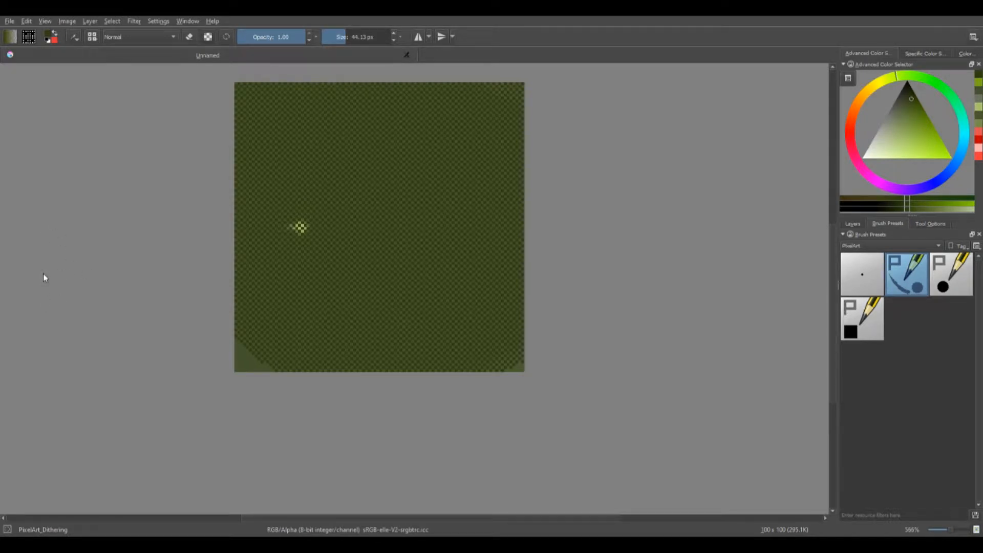
Step: Draw diagonal gradients across the canvas with the Gradient tool, using dark green and a pale yellow-green
left_click(309, 134)
left_click_drag(548, 343, 456, 245)
left_click_drag(927, 116, 891, 156)
left_click_drag(459, 295, 388, 174)
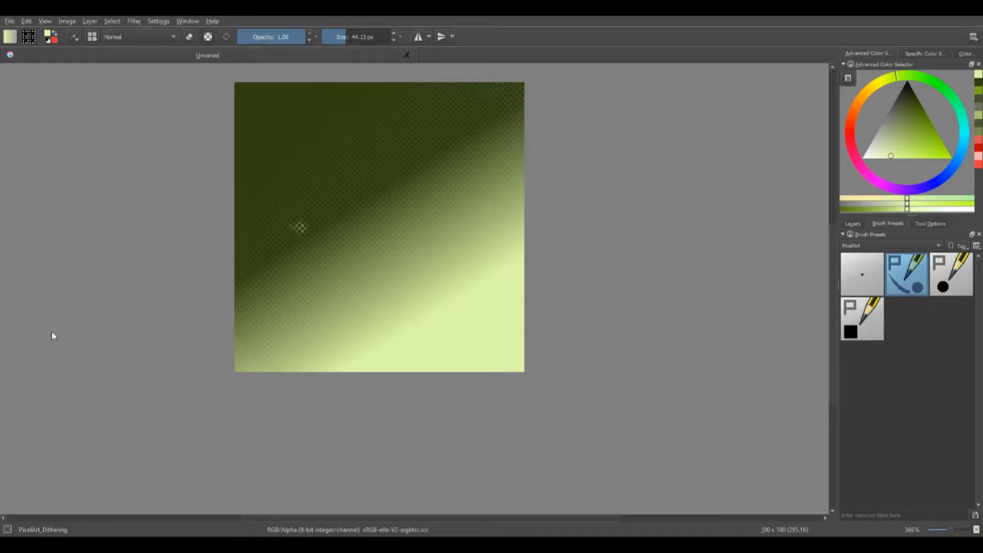
Step: Select a rectangular area reaching the canvas's right edge and move its contents down and to the left
left_click_drag(324, 128, 542, 284)
left_click(59, 249)
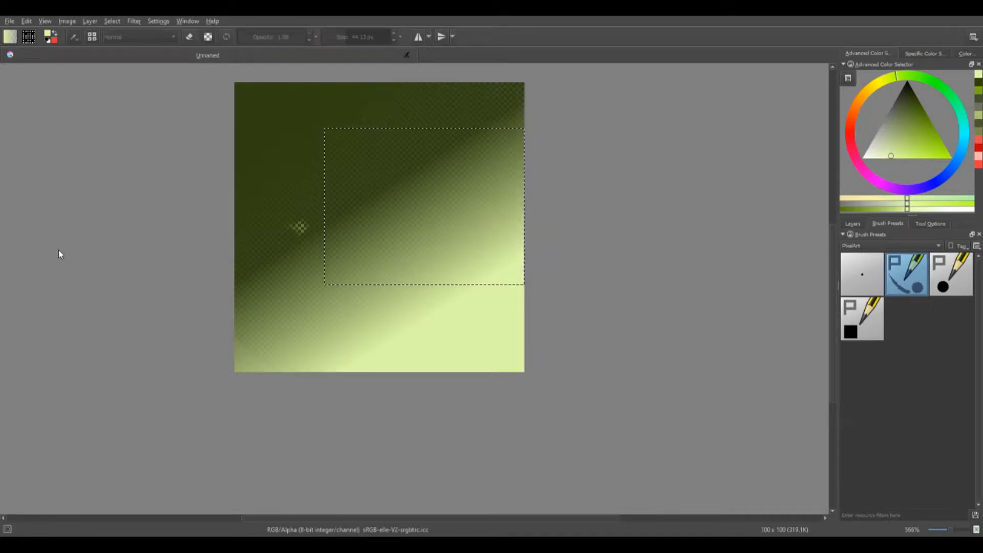
left_click_drag(442, 189, 381, 244)
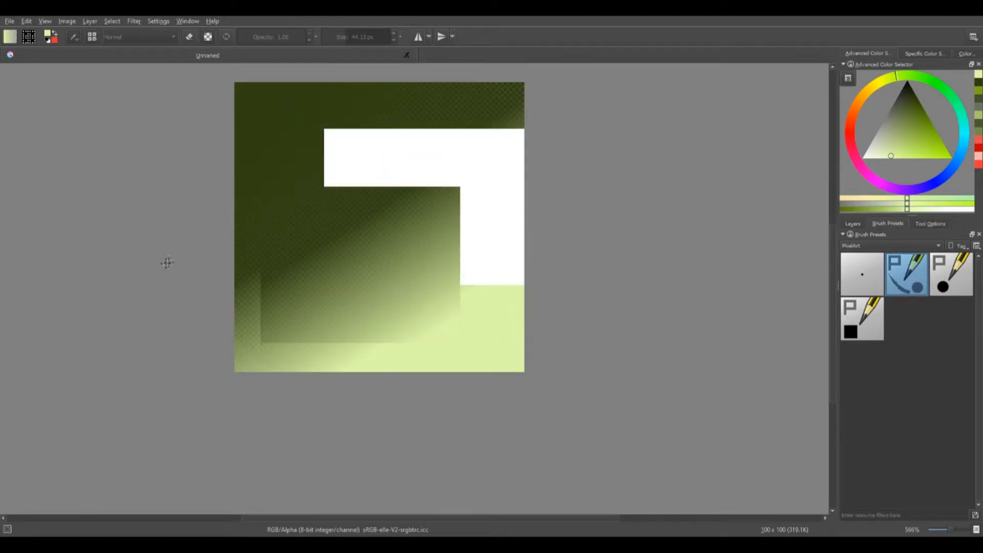
Step: Show the transform frame on the moved area, apply it, return to the brush and clear the selection
key("ctrl+t")
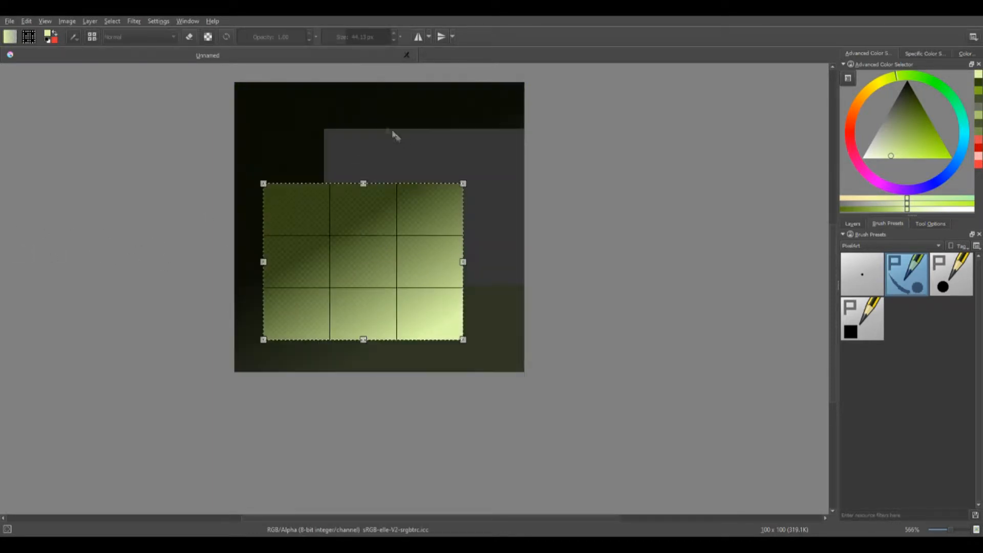
key("Return")
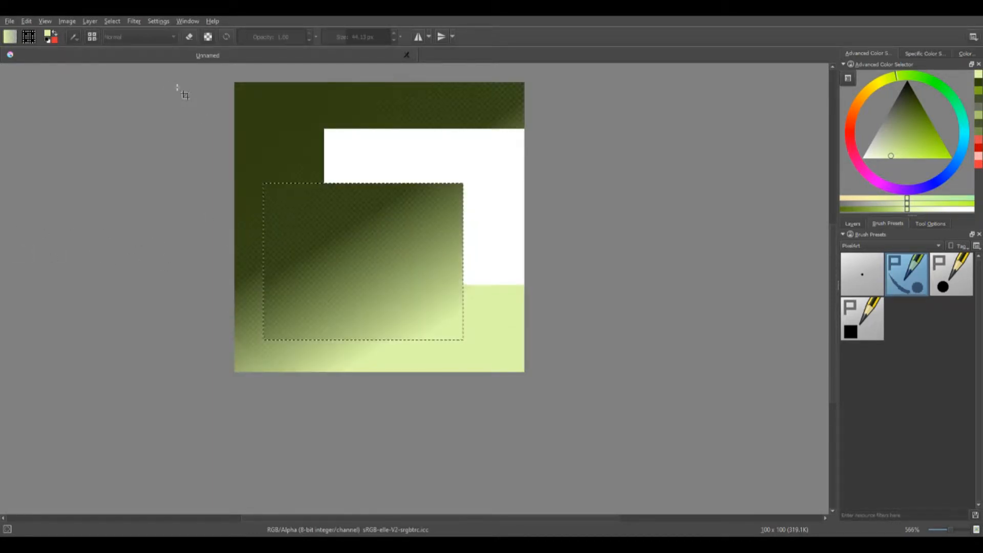
key("b")
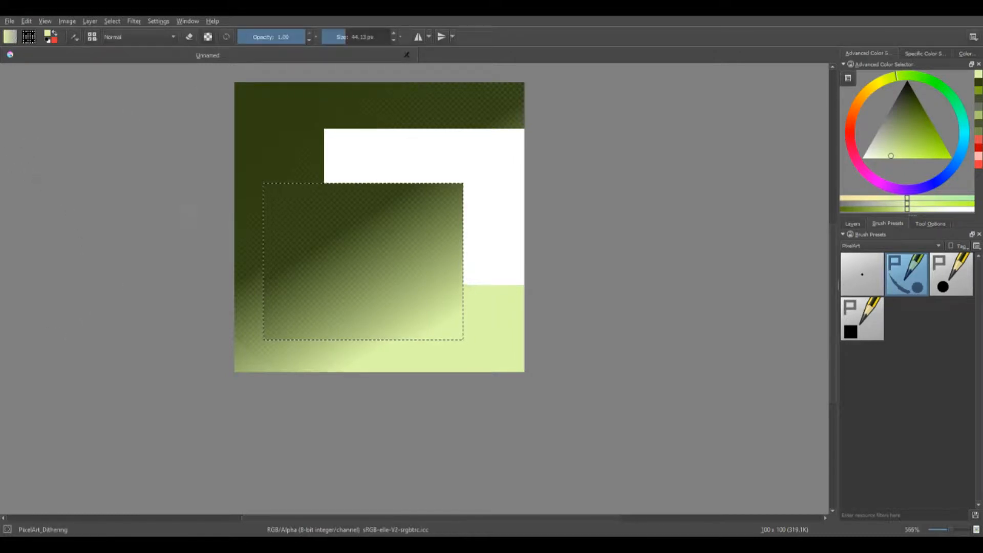
key("ctrl+shift+a")
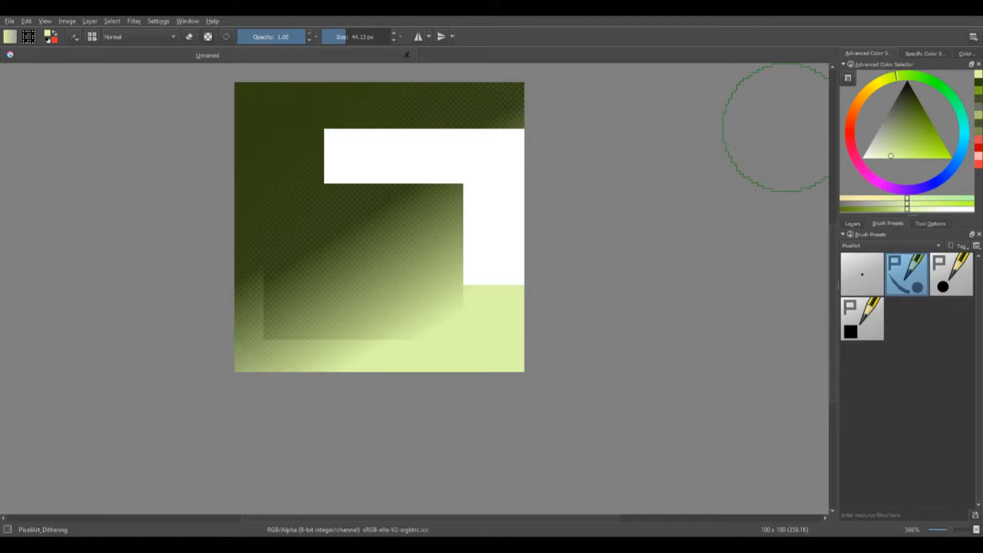
Step: Paint pale green dithered strokes with PixelArt_Dithering, and black and medium green strokes over them with PixelArt_Round
mouse_move(363, 215)
left_mouse_down()
mouse_move(409, 149)
mouse_move(447, 157)
mouse_move(418, 246)
left_mouse_up()
left_click(907, 84)
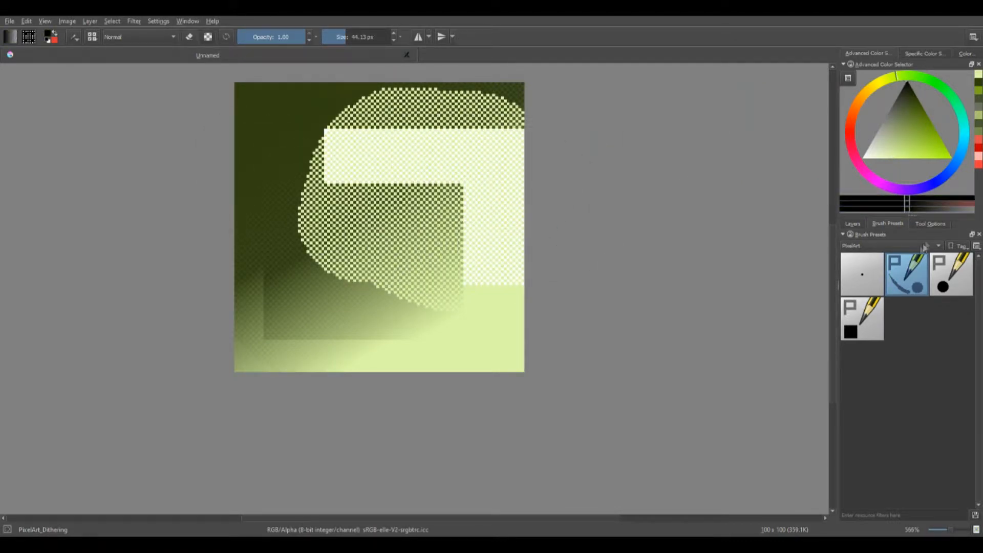
left_click(950, 274)
mouse_move(389, 230)
left_mouse_down()
mouse_move(482, 176)
mouse_move(427, 77)
mouse_move(307, 263)
mouse_move(496, 228)
left_mouse_up()
left_click(905, 135)
mouse_move(314, 191)
left_mouse_down()
mouse_move(498, 237)
mouse_move(330, 249)
left_mouse_up()
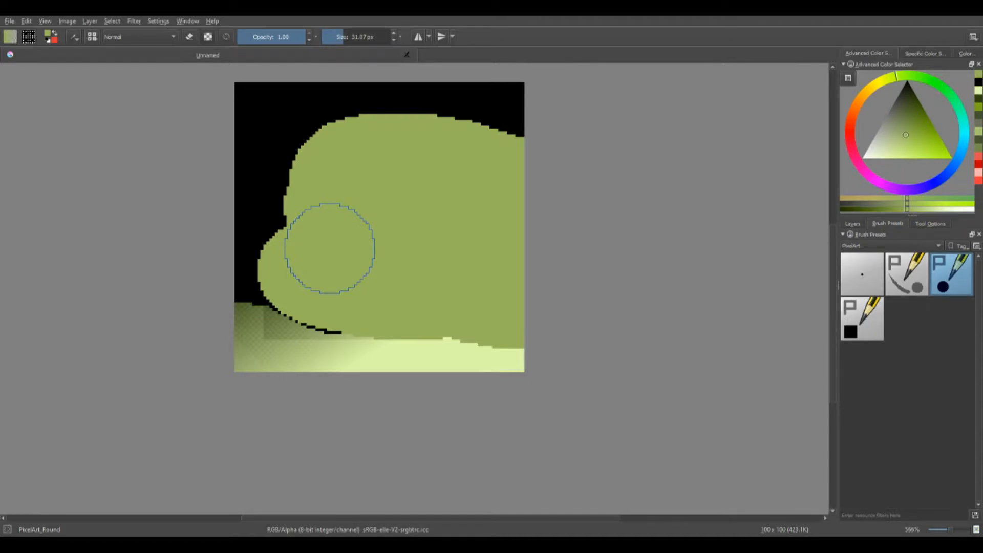
Step: View the brush's tool options and the Specific Color Selector, and clear everything painted on Layer 2
left_click(931, 224)
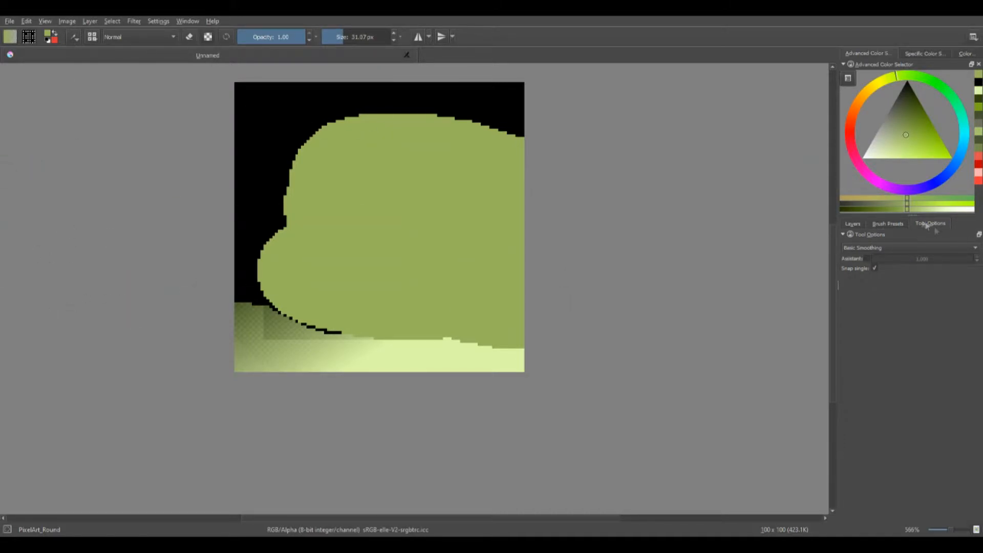
mouse_move(908, 54)
left_mouse_down()
mouse_move(865, 58)
mouse_move(916, 51)
left_mouse_up()
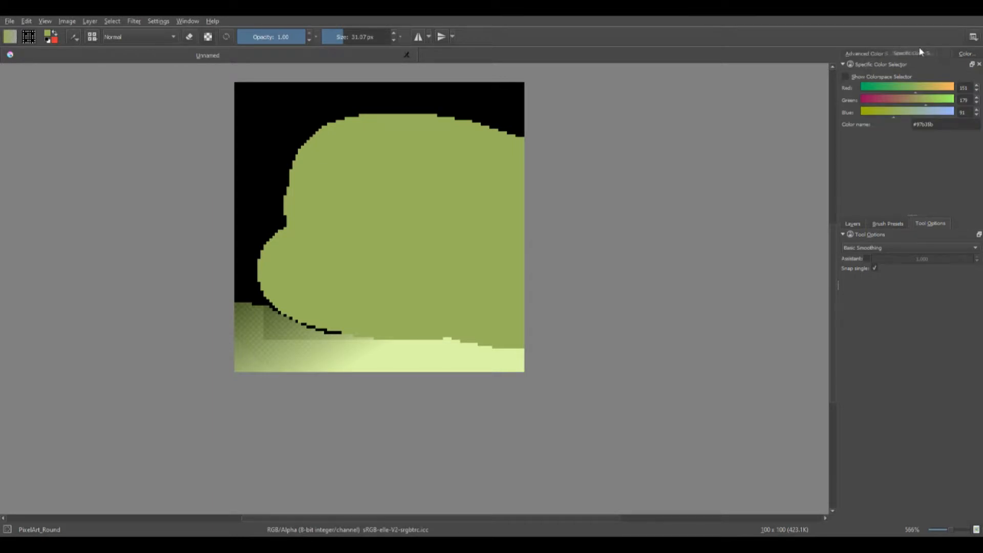
left_click(151, 19)
left_click(852, 225)
key("Delete")
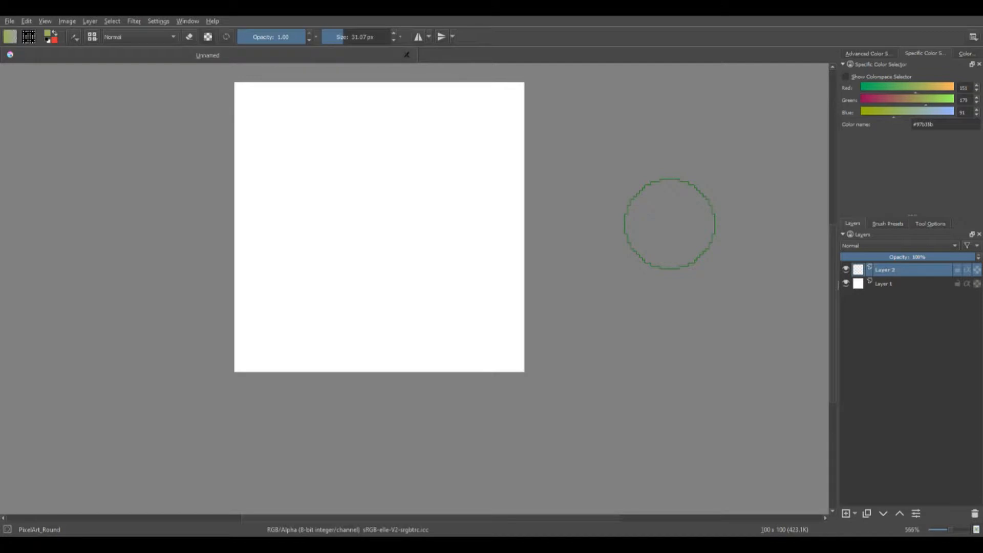
Step: Draw thin green freehand loops with the pixel1 preset and cover most of them with wide PixelArt_Round strokes
left_click(887, 224)
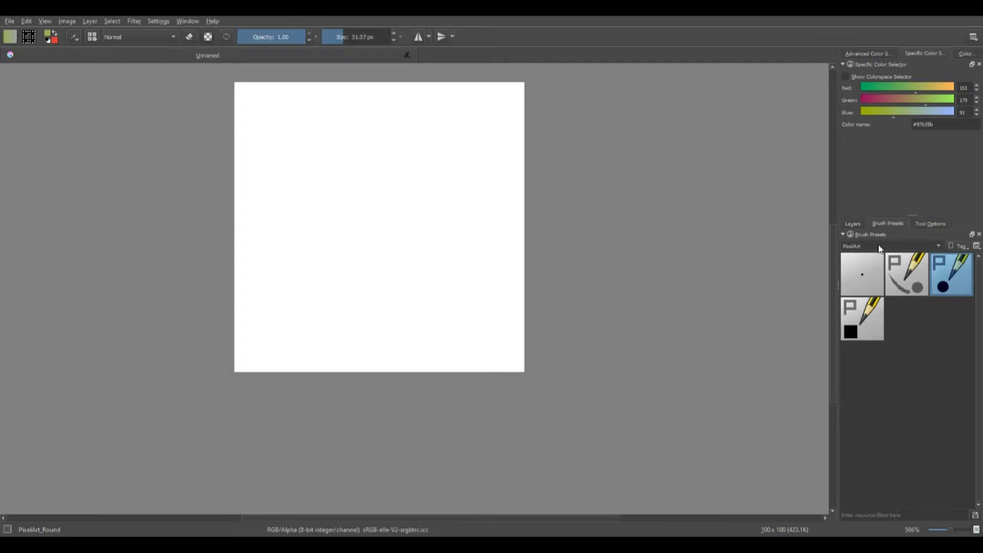
left_click(857, 285)
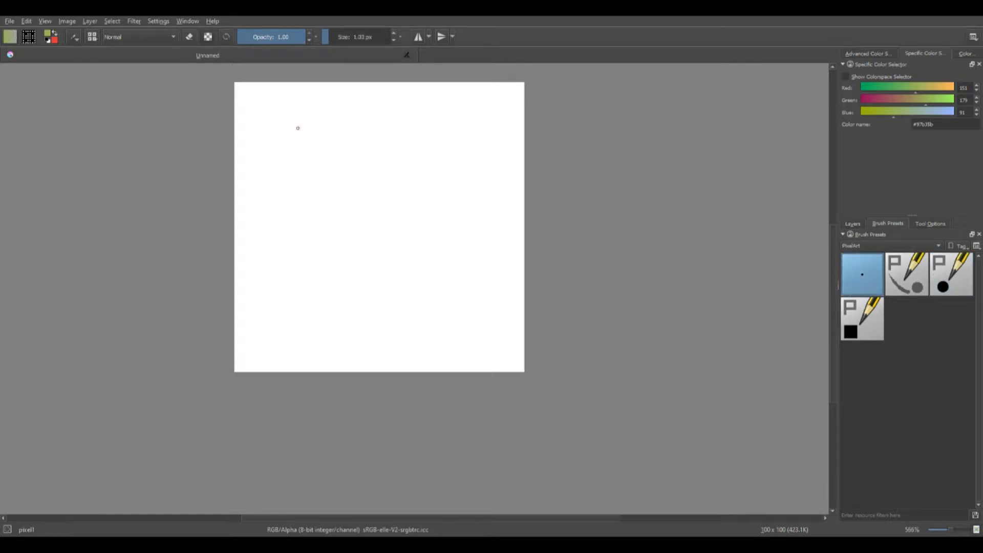
mouse_move(394, 136)
left_mouse_down()
mouse_move(322, 142)
mouse_move(308, 199)
mouse_move(354, 266)
mouse_move(461, 250)
mouse_move(496, 149)
mouse_move(476, 101)
mouse_move(376, 87)
mouse_move(286, 126)
mouse_move(275, 230)
mouse_move(364, 293)
mouse_move(461, 310)
mouse_move(428, 342)
mouse_move(351, 317)
mouse_move(263, 310)
mouse_move(418, 197)
mouse_move(403, 170)
left_mouse_up()
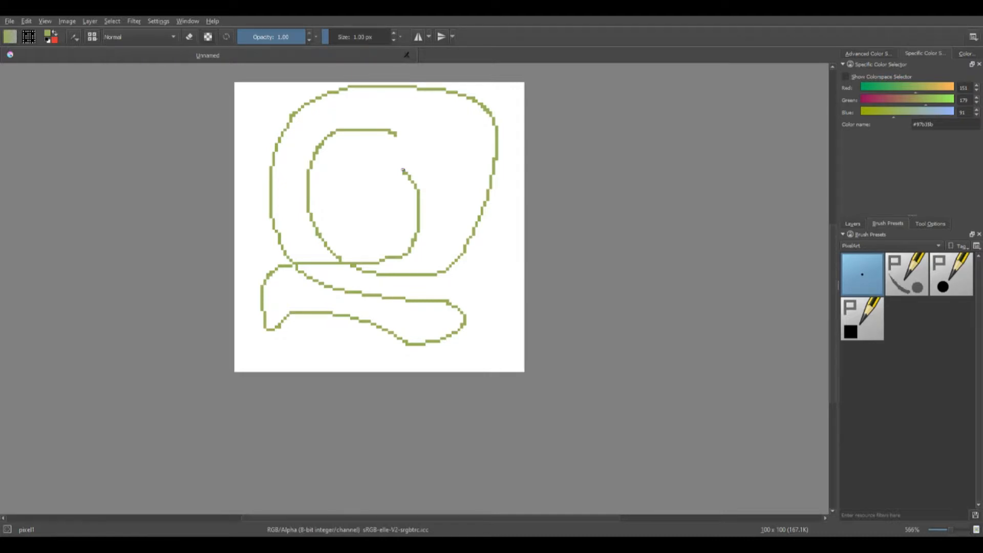
left_click(951, 274)
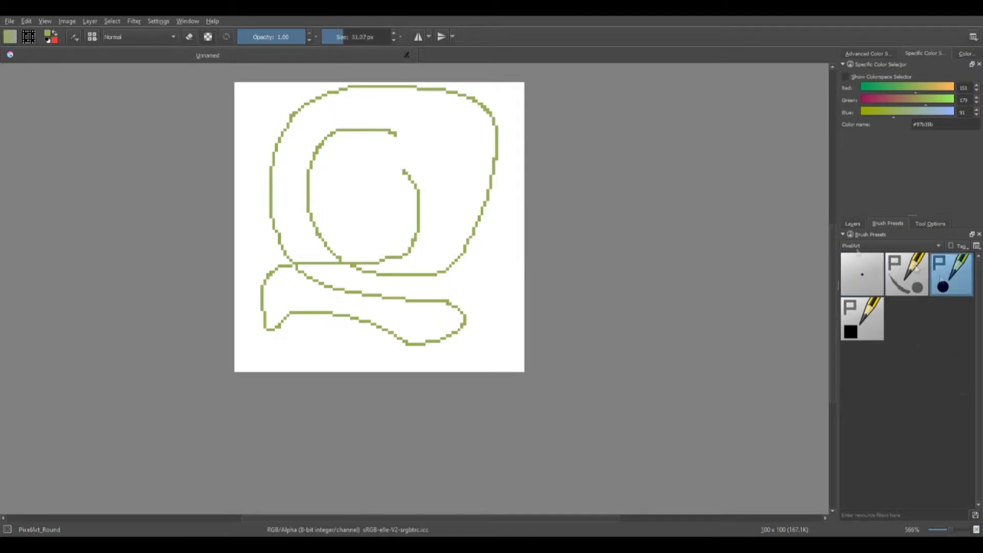
mouse_move(439, 137)
left_mouse_down()
mouse_move(481, 198)
mouse_move(370, 159)
mouse_move(294, 192)
mouse_move(478, 189)
mouse_move(481, 252)
mouse_move(310, 177)
mouse_move(261, 224)
mouse_move(484, 230)
mouse_move(540, 308)
mouse_move(430, 204)
mouse_move(288, 146)
mouse_move(310, 125)
mouse_move(565, 142)
mouse_move(428, 109)
mouse_move(188, 103)
mouse_move(244, 141)
left_mouse_up()
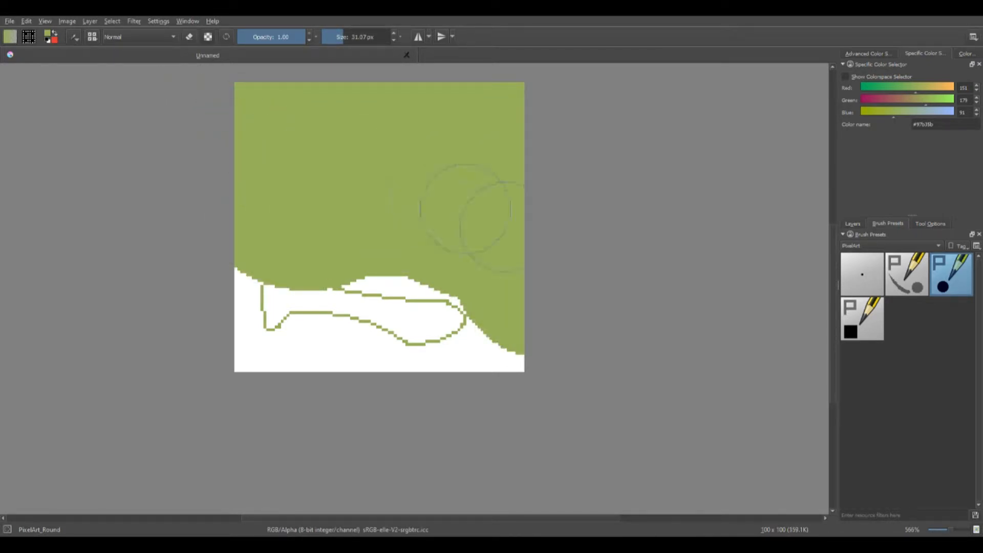
Step: Test the pixel1 brush with a green scribble, and draw a large rounded loop with it in light yellow
left_click(862, 281)
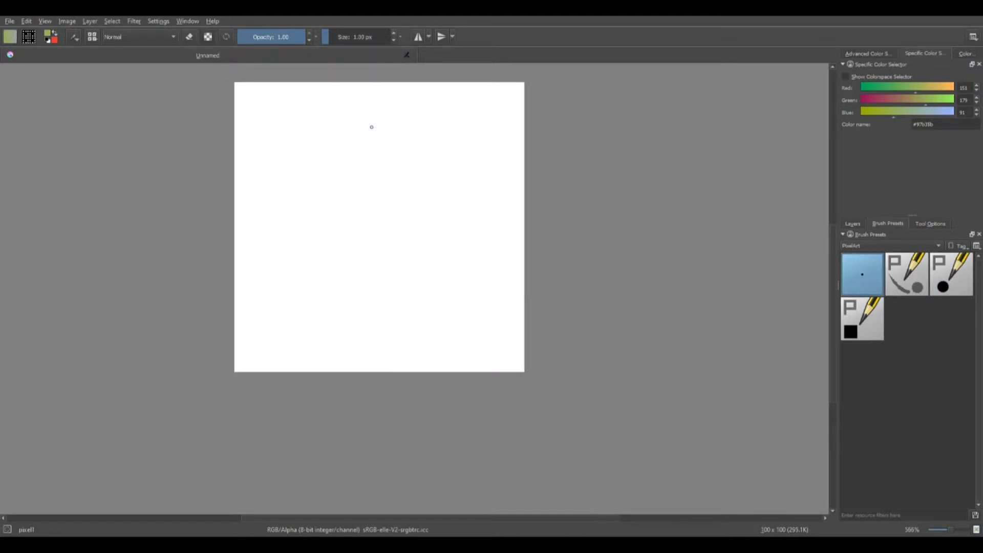
mouse_move(347, 115)
left_mouse_down()
mouse_move(406, 123)
mouse_move(372, 144)
mouse_move(370, 161)
mouse_move(438, 170)
mouse_move(353, 146)
left_mouse_up()
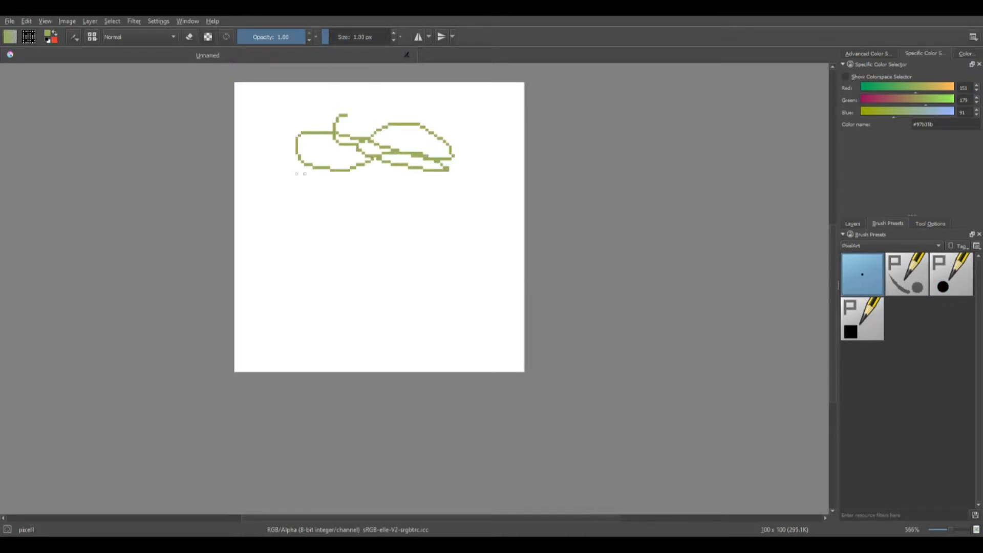
left_click(867, 53)
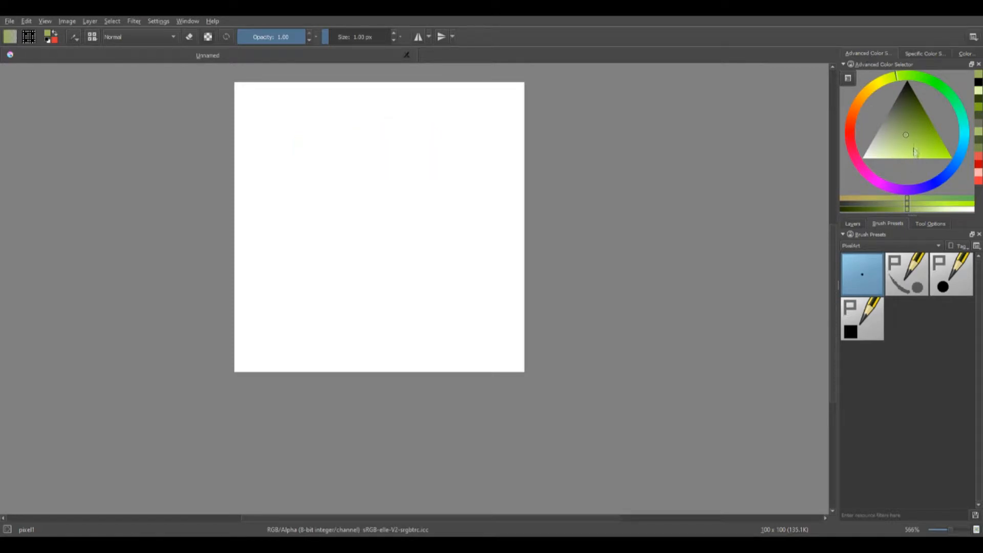
left_click(871, 92)
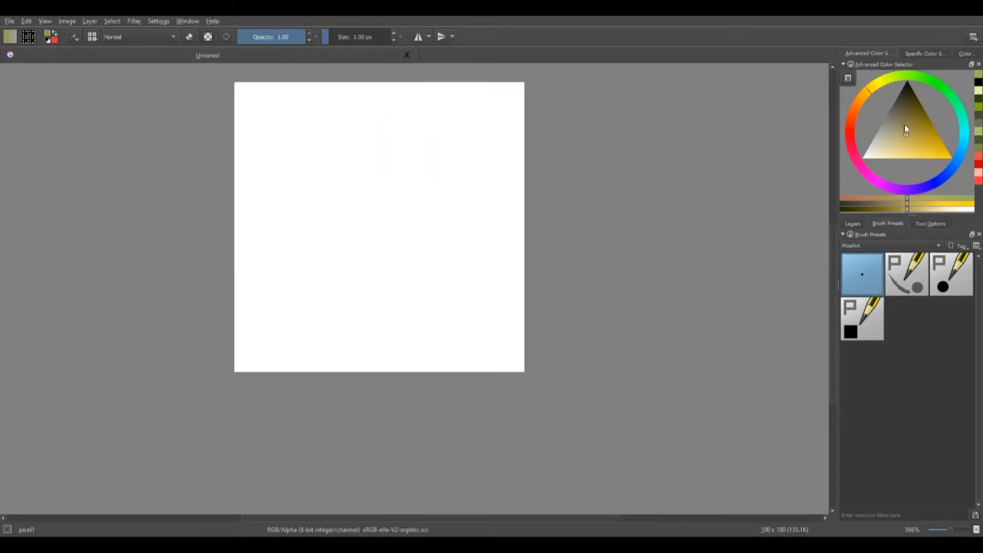
left_click(916, 155)
mouse_move(477, 132)
left_mouse_down()
mouse_move(371, 119)
mouse_move(317, 168)
mouse_move(326, 250)
mouse_move(450, 266)
mouse_move(501, 208)
mouse_move(495, 134)
mouse_move(451, 119)
mouse_move(433, 124)
mouse_move(487, 125)
mouse_move(374, 119)
left_mouse_up()
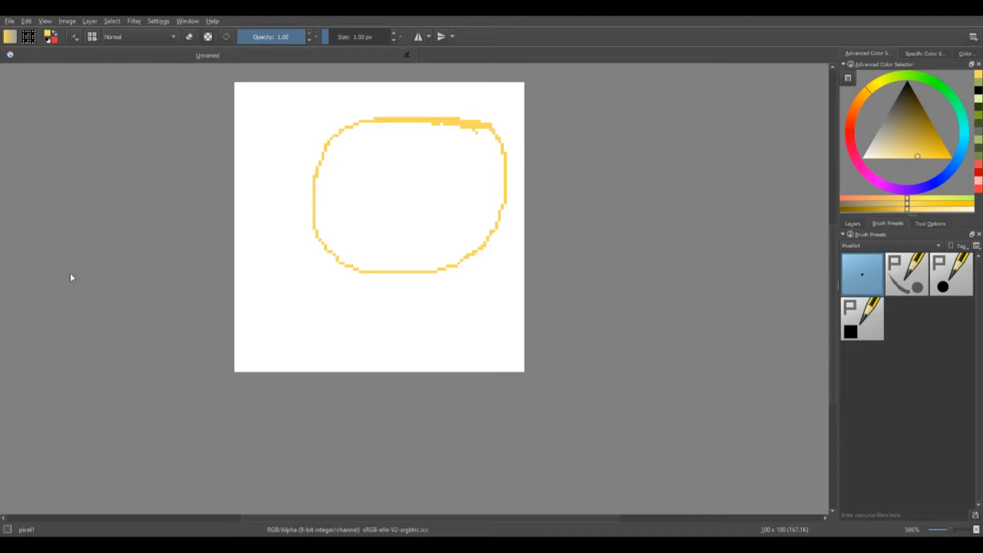
Step: Choose a fully saturated orange, fill the canvas with it, and undo the fill
left_click(859, 109)
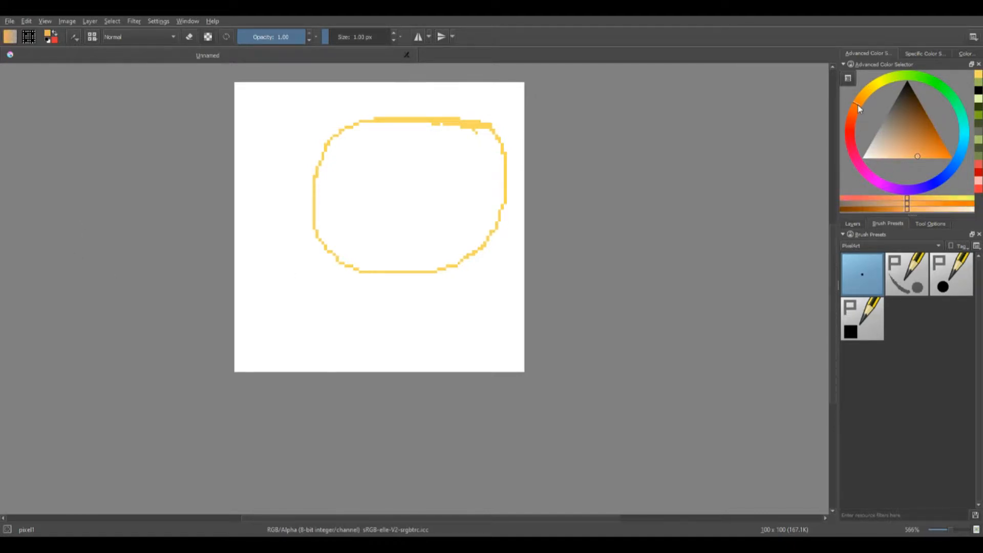
left_click(950, 157)
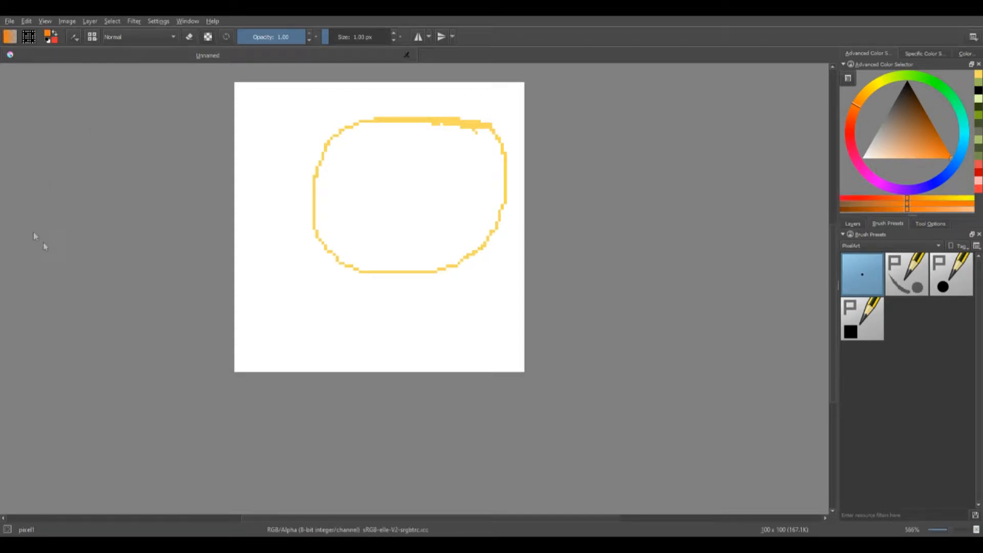
left_click(446, 195)
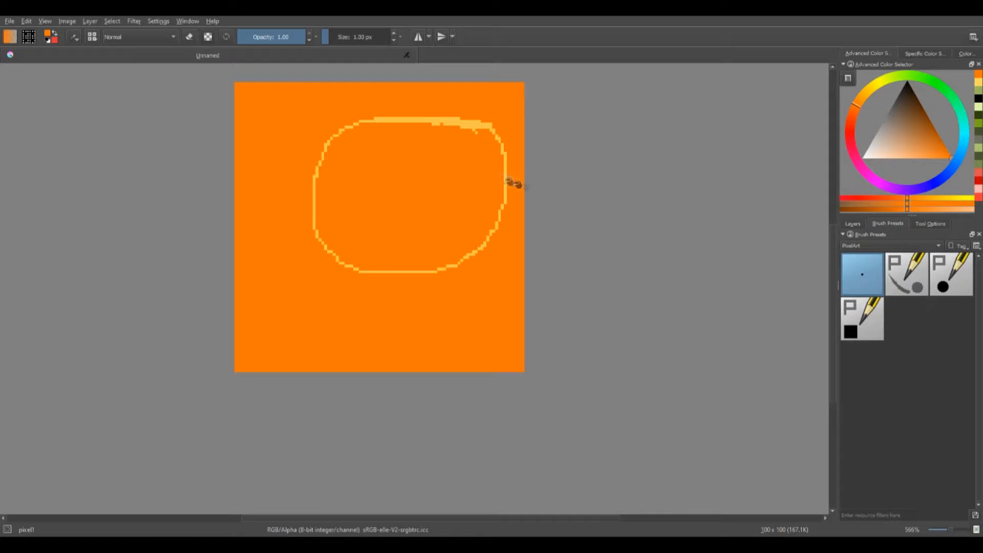
key("ctrl+z")
Step: Try filling inside the yellow loop with orange while viewing the layers and the Fill tool's options, undoing each fill
left_click(851, 224)
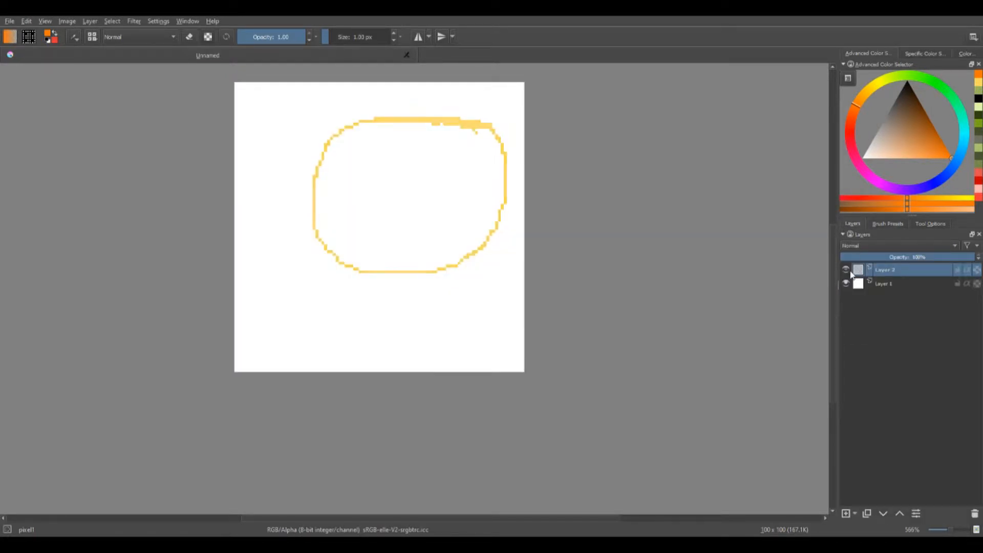
left_click(484, 164)
key("ctrl+z")
left_click(920, 223)
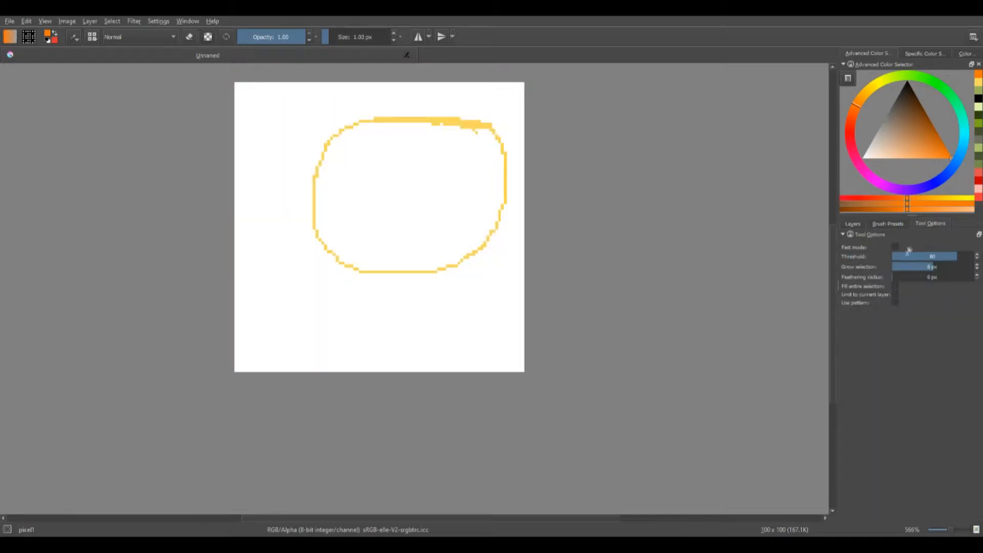
left_click(440, 169)
key("ctrl+z")
Step: Draw three straight orange lines across the canvas corners, and two rectangles and an ellipse at its left edge
left_click(860, 225)
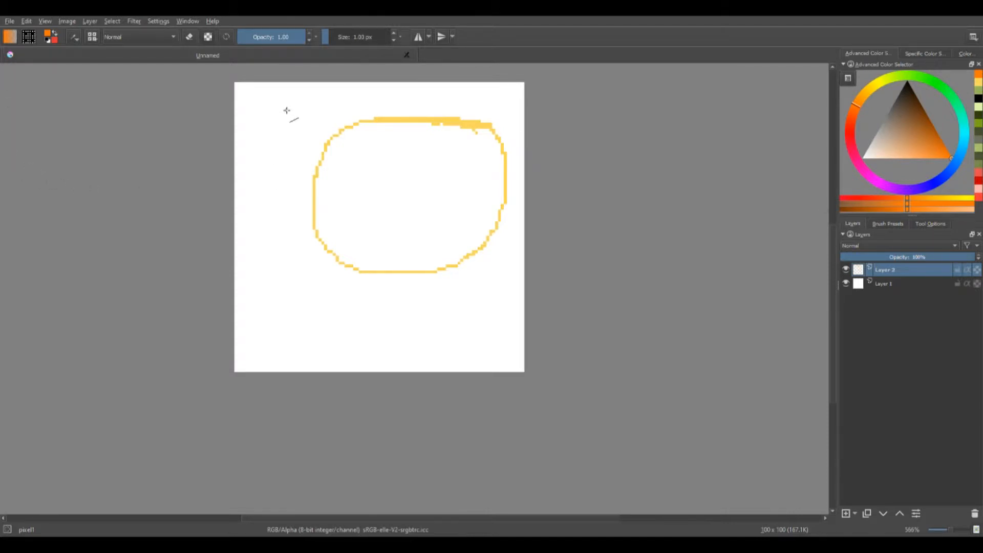
left_click_drag(291, 100, 235, 132)
left_click_drag(234, 280, 318, 371)
left_click_drag(530, 323, 410, 372)
left_click_drag(218, 268, 335, 417)
left_click_drag(235, 237, 285, 304)
left_click_drag(234, 193, 290, 274)
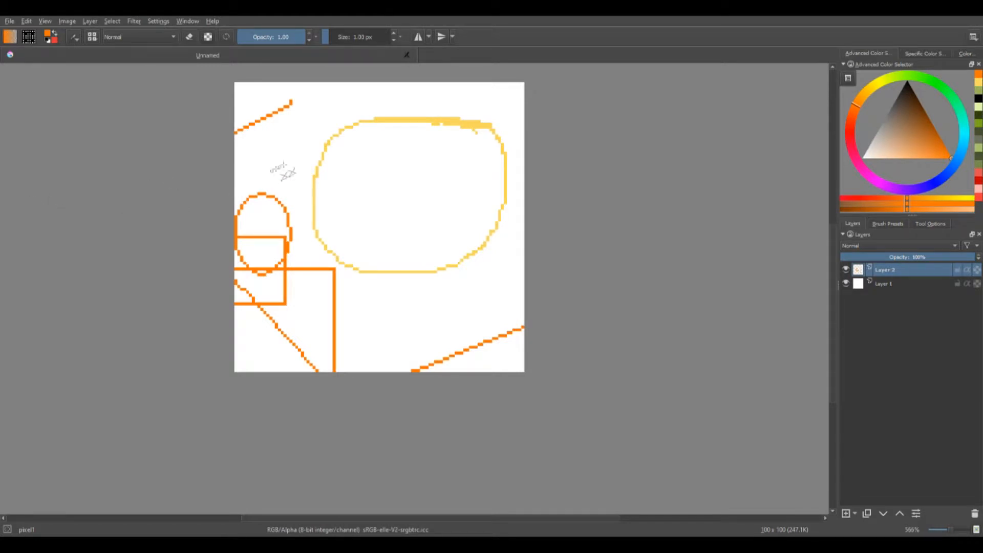
Step: Draw an irregular zigzag orange polygon overlapping the top of the ellipse
left_click(265, 216)
left_click(265, 154)
left_click(301, 152)
left_click(308, 176)
left_click(266, 168)
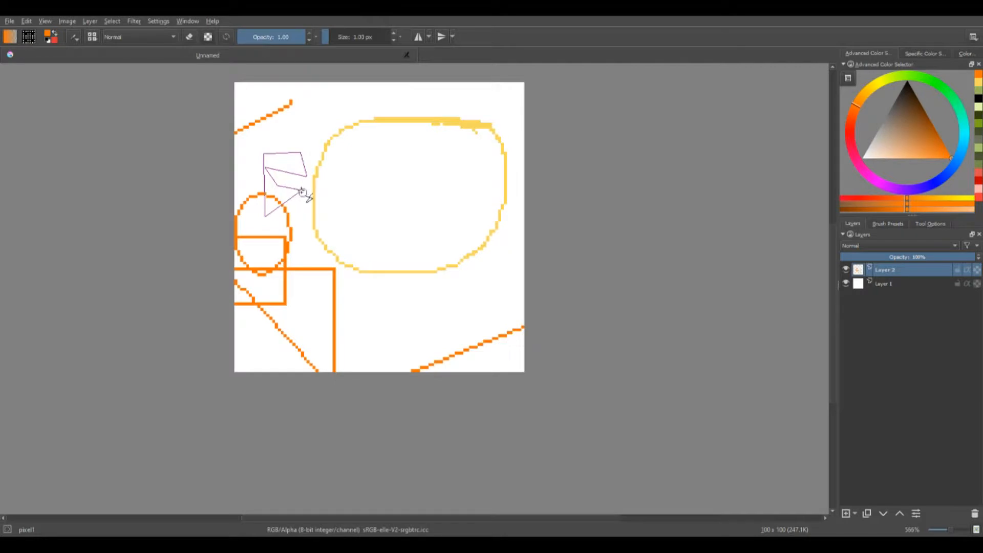
double_click(303, 193)
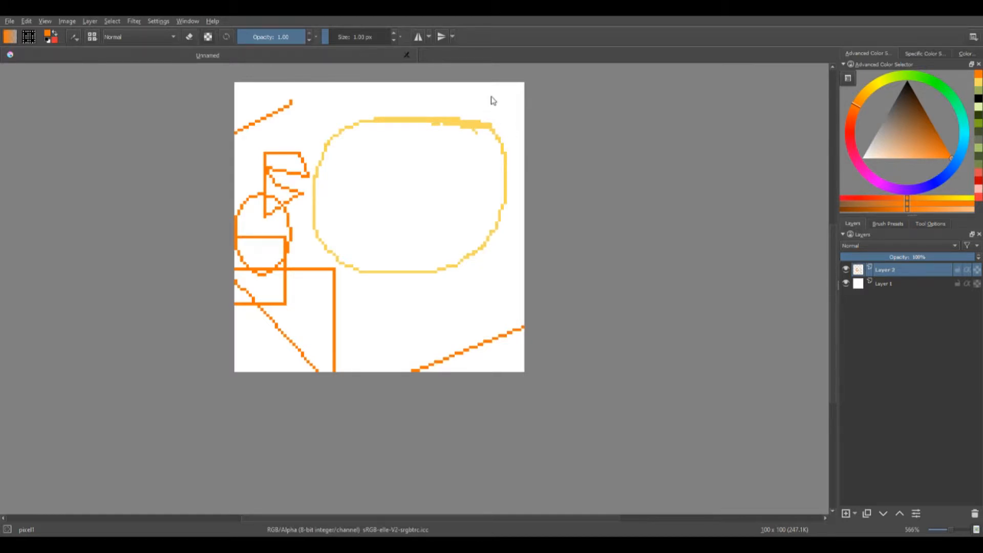
Step: Draw an orange Bezier curve sweeping from the canvas's upper right corner through the inside of the yellow loop
left_click_drag(490, 96, 301, 249)
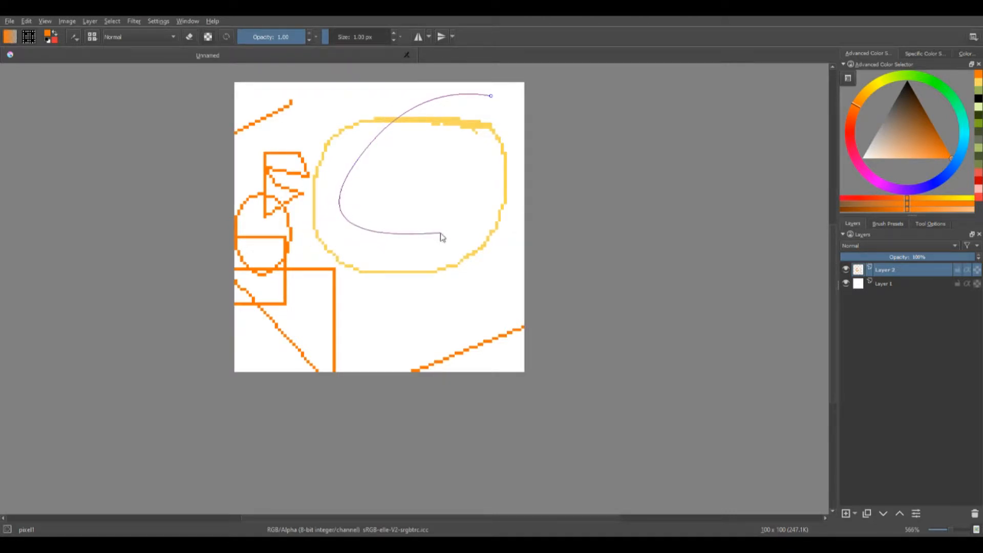
left_click_drag(459, 229, 439, 183)
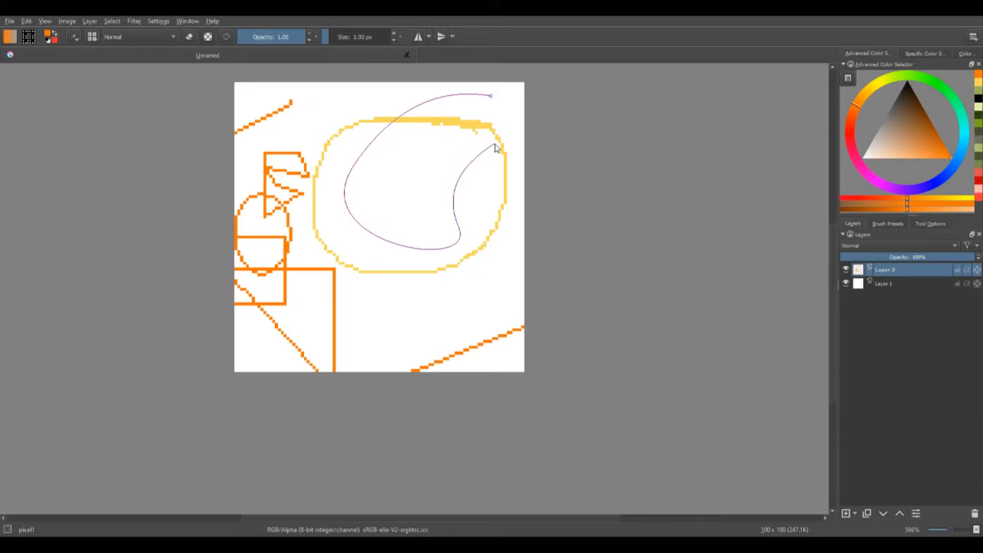
double_click(495, 148)
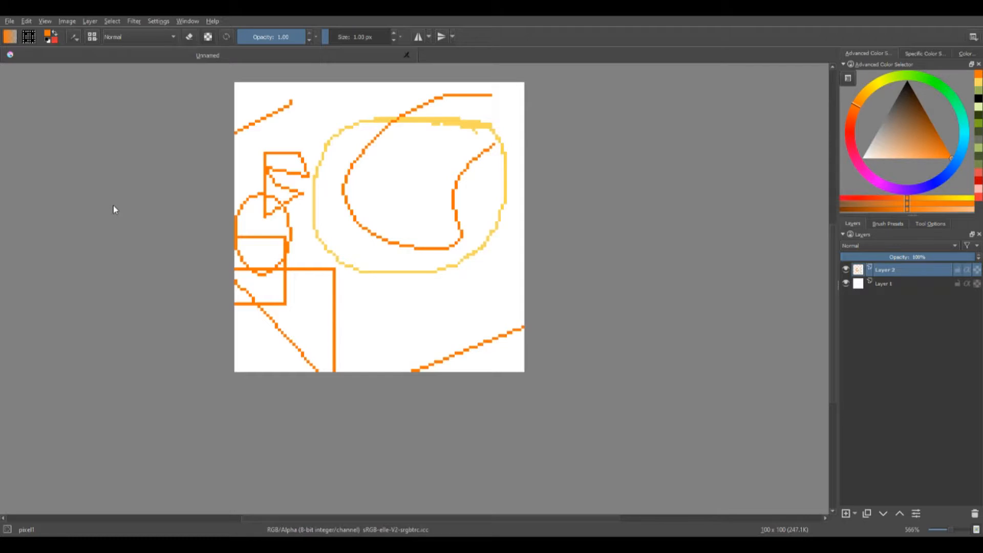
Step: Draw long looping orange brush strokes across the existing shapes, and undo the last one
mouse_move(353, 126)
left_mouse_down()
mouse_move(332, 188)
mouse_move(392, 240)
mouse_move(306, 251)
left_mouse_up()
mouse_move(461, 124)
left_mouse_down()
mouse_move(430, 169)
mouse_move(505, 182)
mouse_move(500, 239)
mouse_move(441, 252)
mouse_move(461, 330)
mouse_move(391, 318)
mouse_move(324, 276)
mouse_move(296, 342)
mouse_move(256, 281)
mouse_move(237, 175)
mouse_move(278, 124)
mouse_move(424, 118)
left_mouse_up()
key("ctrl+z")
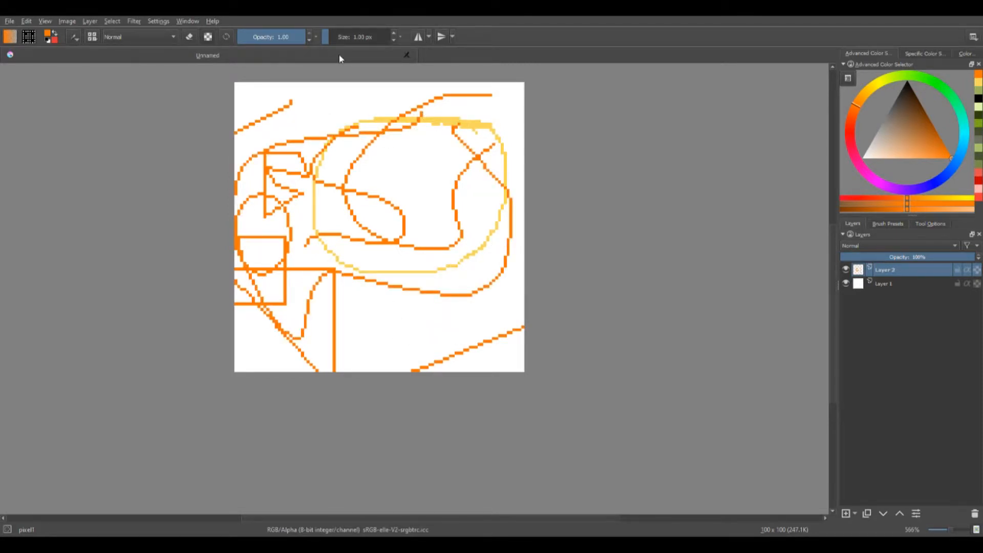
Step: Clear the layer and draw one winding orange stroke with several loops down the canvas
key("Delete")
mouse_move(288, 116)
left_mouse_down()
mouse_move(439, 248)
mouse_move(406, 333)
mouse_move(416, 336)
mouse_move(339, 226)
mouse_move(268, 151)
mouse_move(299, 115)
left_mouse_up()
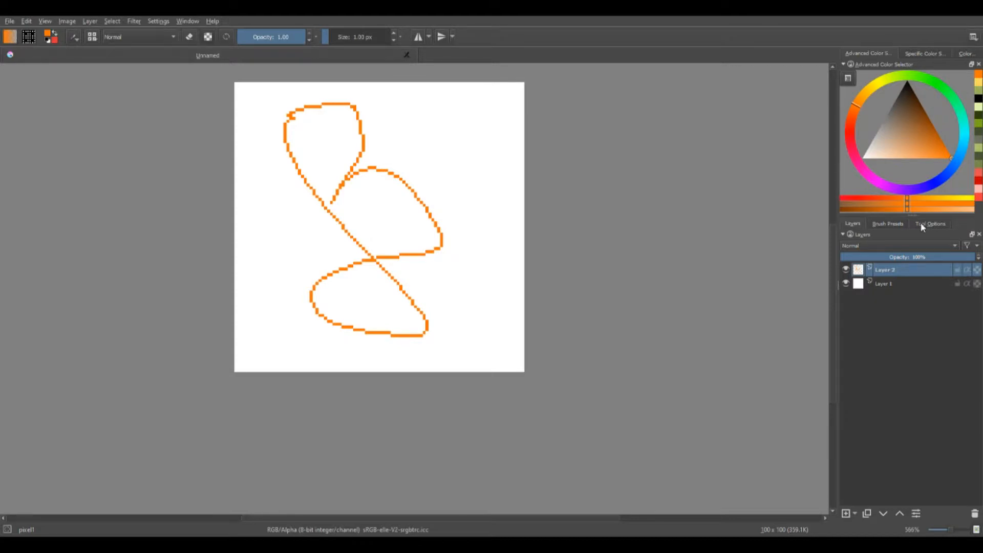
Step: Show the Multibrush axes and set its Symmetry mode to 10 brushes
left_click(922, 225)
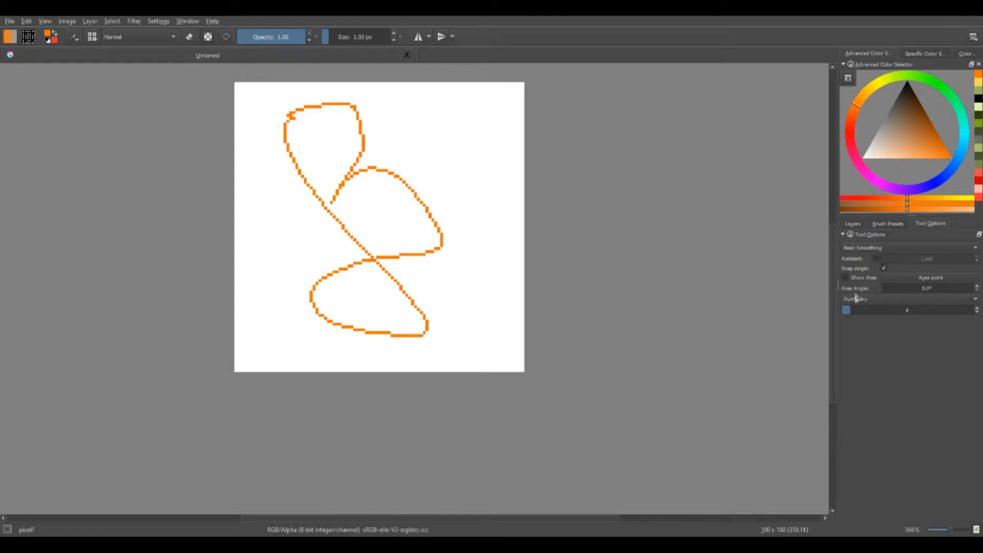
left_click(845, 278)
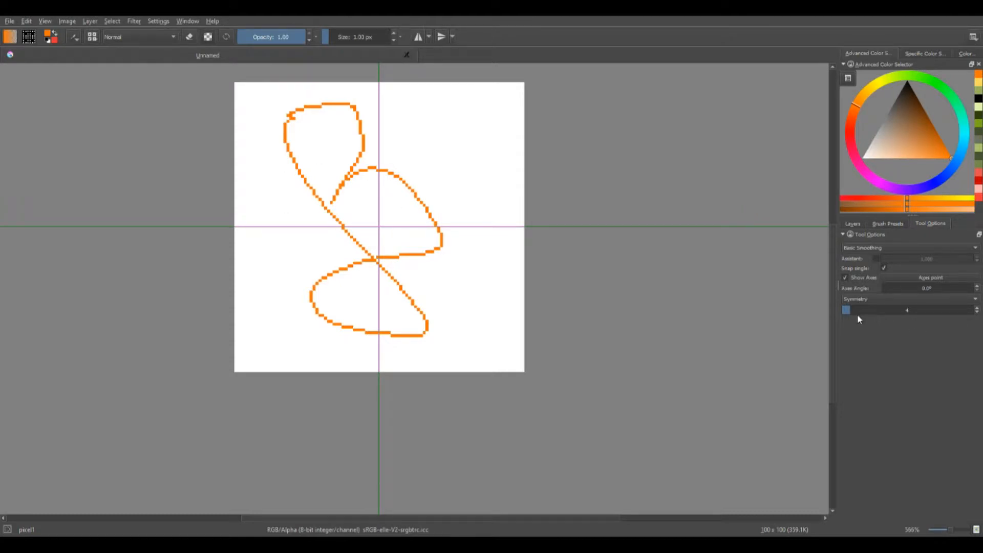
left_click_drag(863, 307, 885, 308)
left_click_drag(853, 309, 866, 308)
mouse_move(868, 313)
left_mouse_down()
mouse_move(858, 310)
mouse_move(866, 310)
left_mouse_up()
Step: Paint a ten-fold spiral pattern outward from the canvas center with the Multibrush, and clear the layer
mouse_move(380, 225)
left_mouse_down()
mouse_move(338, 246)
mouse_move(294, 226)
mouse_move(317, 154)
mouse_move(337, 136)
mouse_move(379, 122)
mouse_move(458, 156)
mouse_move(470, 177)
left_mouse_up()
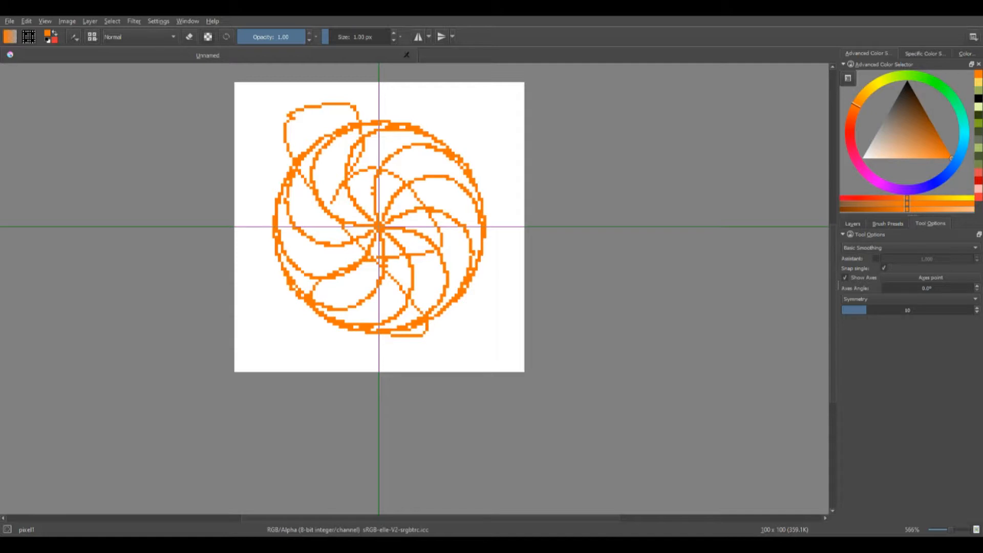
mouse_move(408, 122)
left_mouse_down()
mouse_move(431, 109)
mouse_move(459, 113)
mouse_move(490, 141)
mouse_move(511, 190)
left_mouse_up()
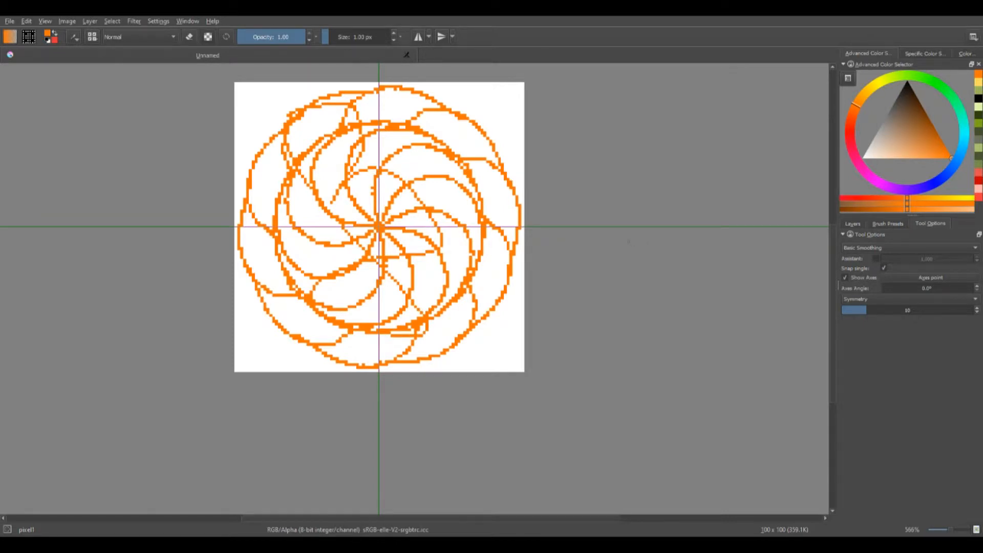
key("Delete")
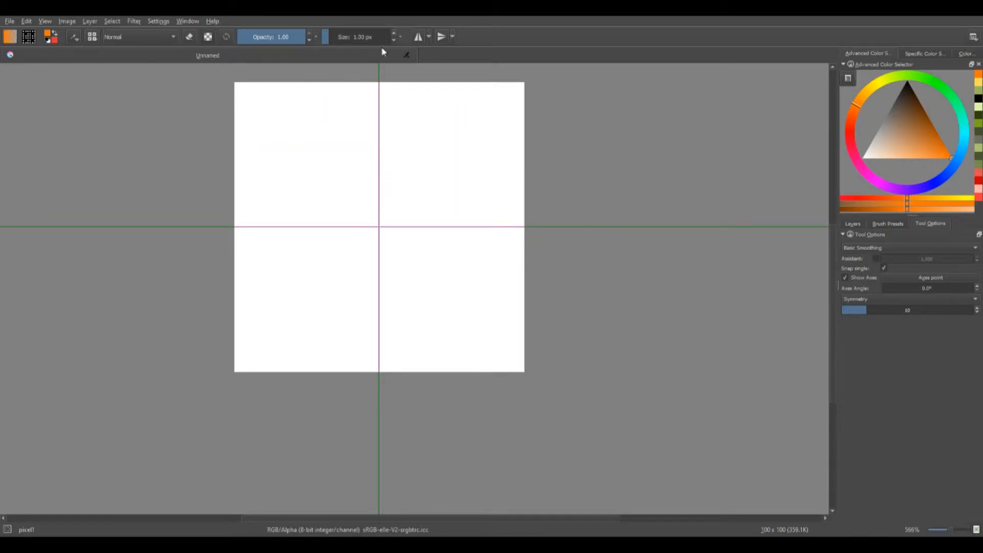
Step: Paint a thicker ten-armed orange swirl from the center, and add dithered petals around it with PixelArt_Dithering
mouse_move(381, 223)
left_mouse_down()
mouse_move(384, 205)
mouse_move(459, 188)
mouse_move(464, 168)
left_mouse_up()
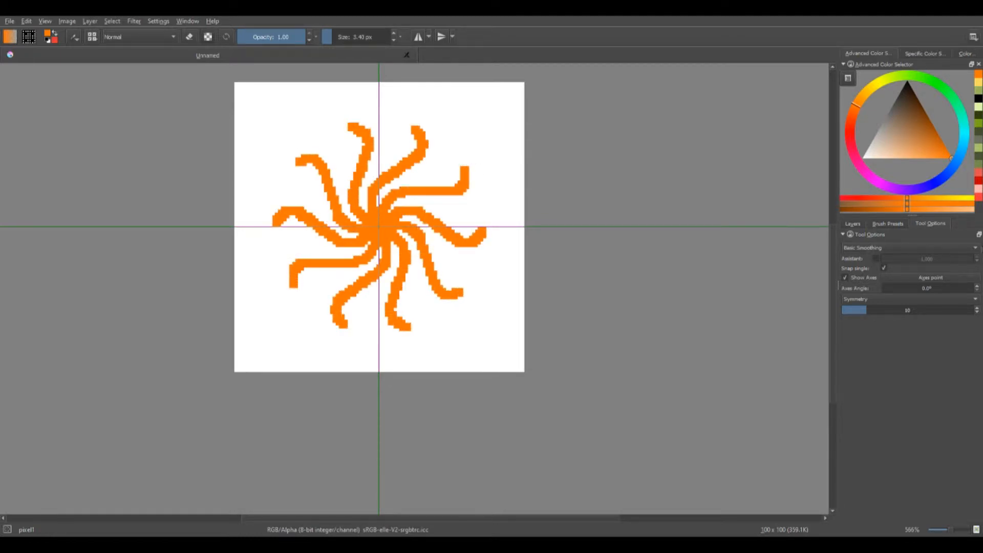
left_click(887, 224)
left_click(897, 272)
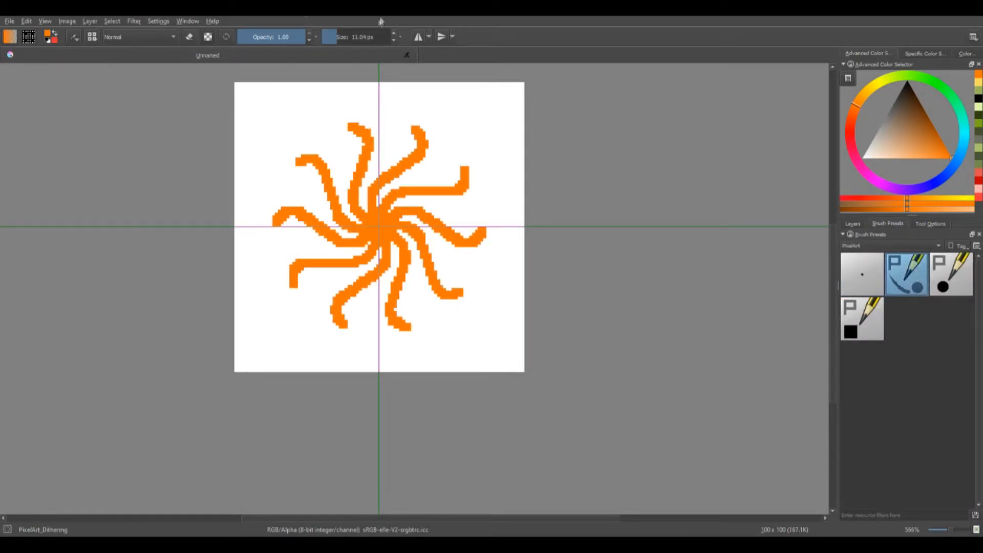
mouse_move(381, 220)
left_mouse_down()
mouse_move(467, 180)
mouse_move(493, 124)
mouse_move(511, 176)
mouse_move(415, 200)
left_mouse_up()
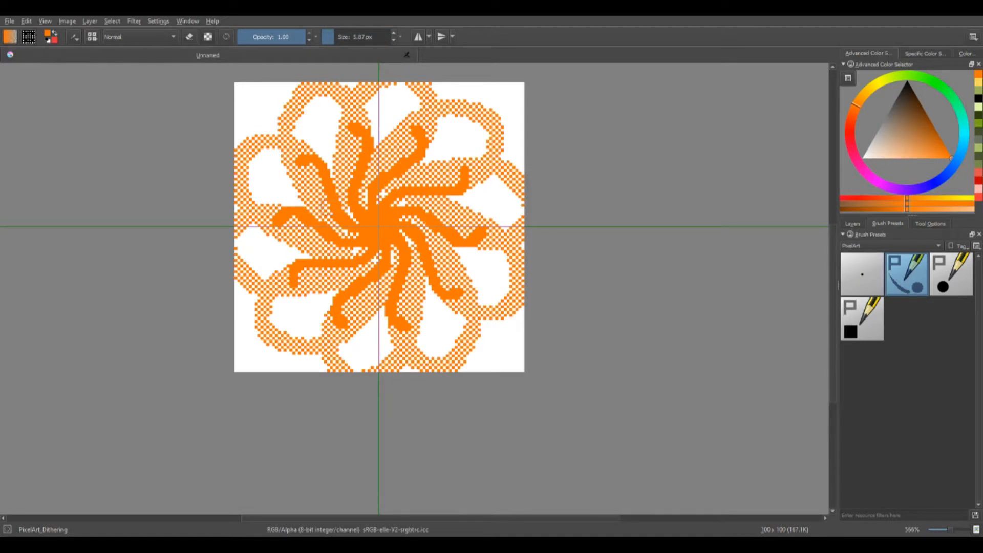
Step: Clear the layer and change the Multibrush mode from Symmetry to Snowflake
left_click(921, 223)
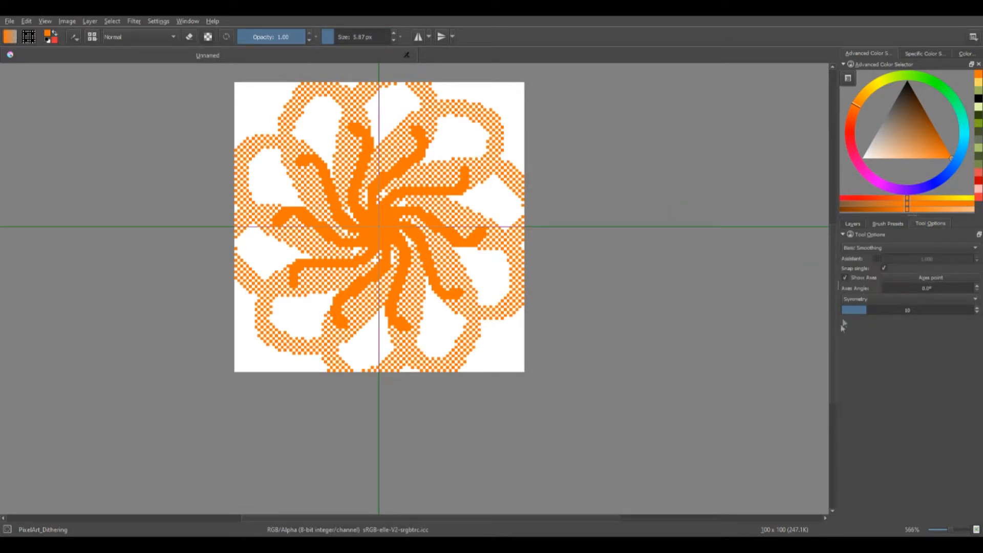
key("Delete")
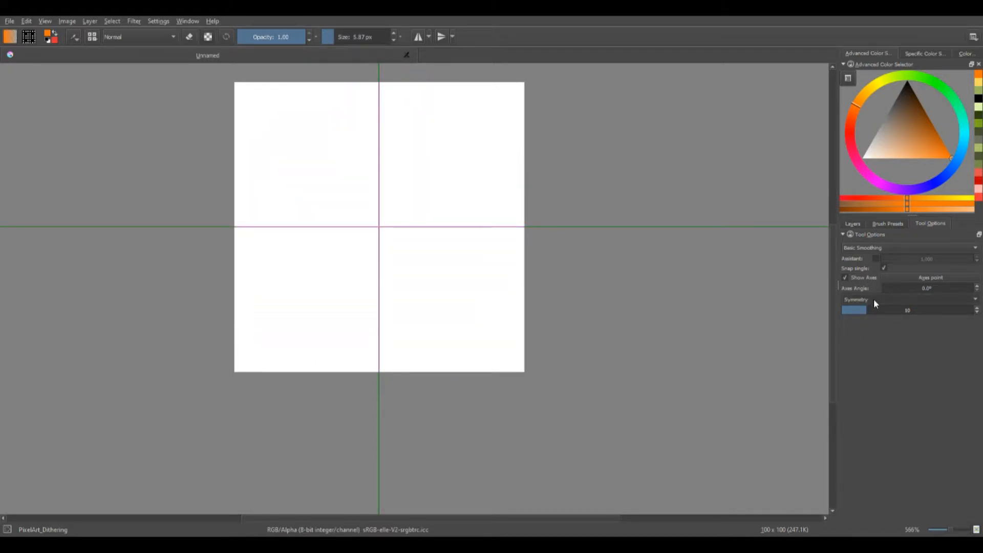
left_click(854, 328)
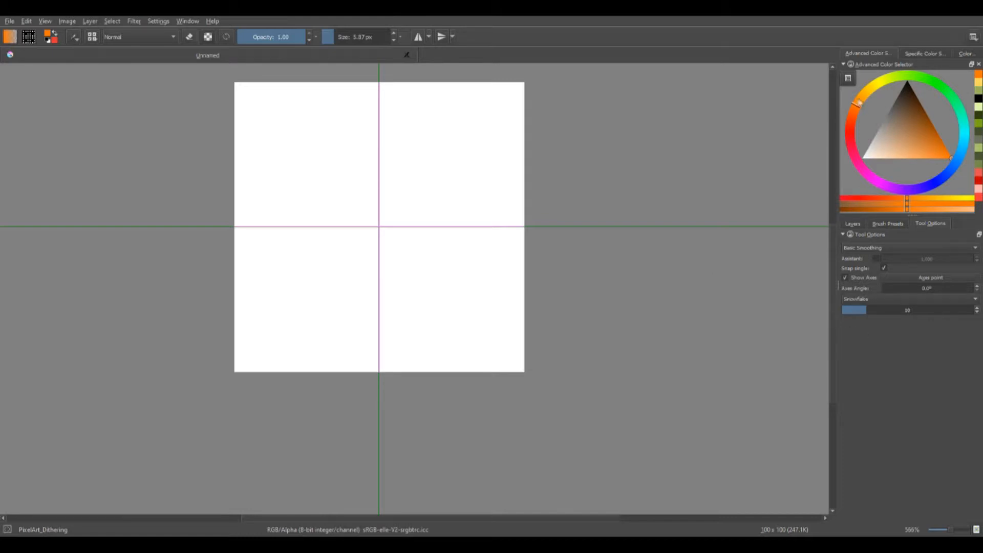
Step: Paint a snowflake pattern of thin orange lines outward from the canvas center with the pixel1 brush
left_click(882, 224)
left_click(860, 272)
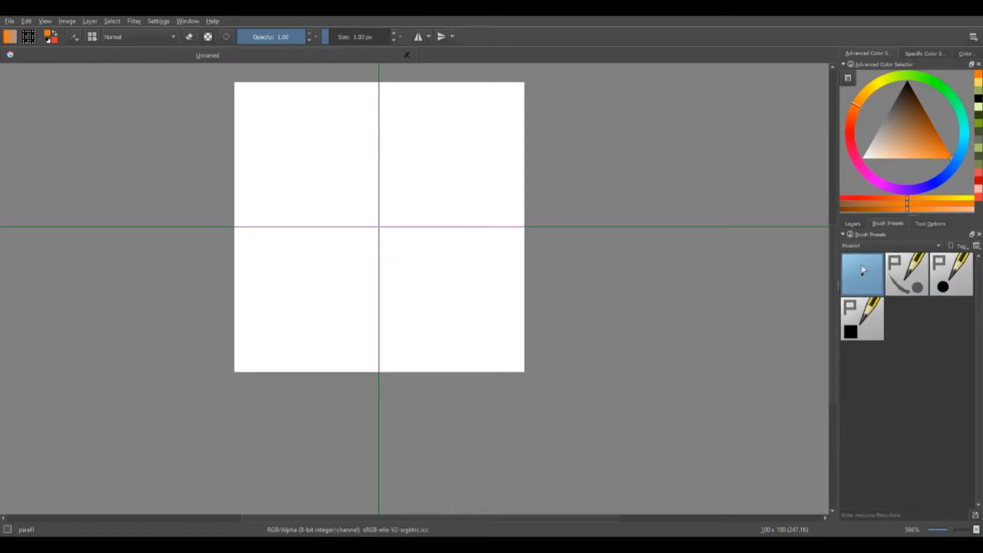
left_click(928, 223)
mouse_move(379, 224)
left_mouse_down()
mouse_move(420, 181)
mouse_move(435, 138)
mouse_move(508, 115)
mouse_move(523, 96)
left_mouse_up()
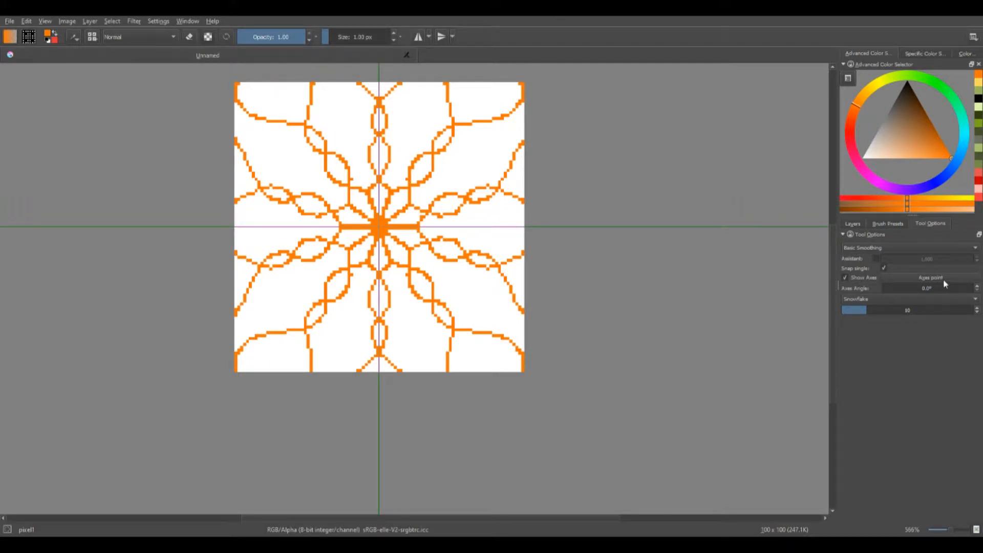
Step: Clear the layer, tilt the Multibrush axes to a near-diagonal angle, and cover the canvas with a dense snowflake pattern
key("Delete")
mouse_move(905, 290)
left_mouse_down()
mouse_move(894, 288)
mouse_move(929, 288)
left_mouse_up()
mouse_move(379, 225)
left_mouse_down()
mouse_move(450, 174)
mouse_move(506, 281)
left_mouse_up()
mouse_move(517, 148)
left_mouse_down()
mouse_move(428, 153)
mouse_move(379, 189)
mouse_move(186, 205)
mouse_move(276, 153)
mouse_move(316, 188)
left_mouse_up()
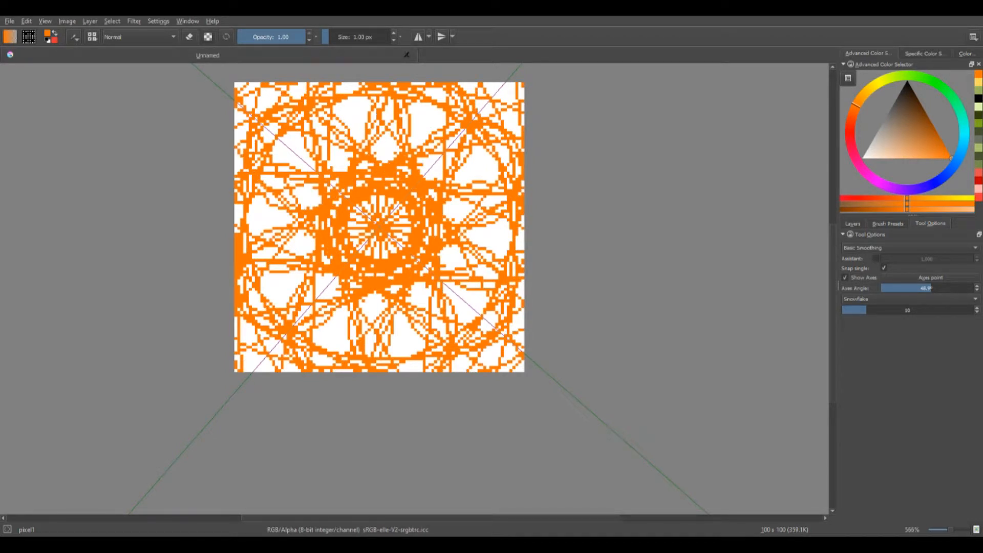
Step: Clear the layer and draw one large closed orange loop with the Freehand Brush
key("Delete")
key("b")
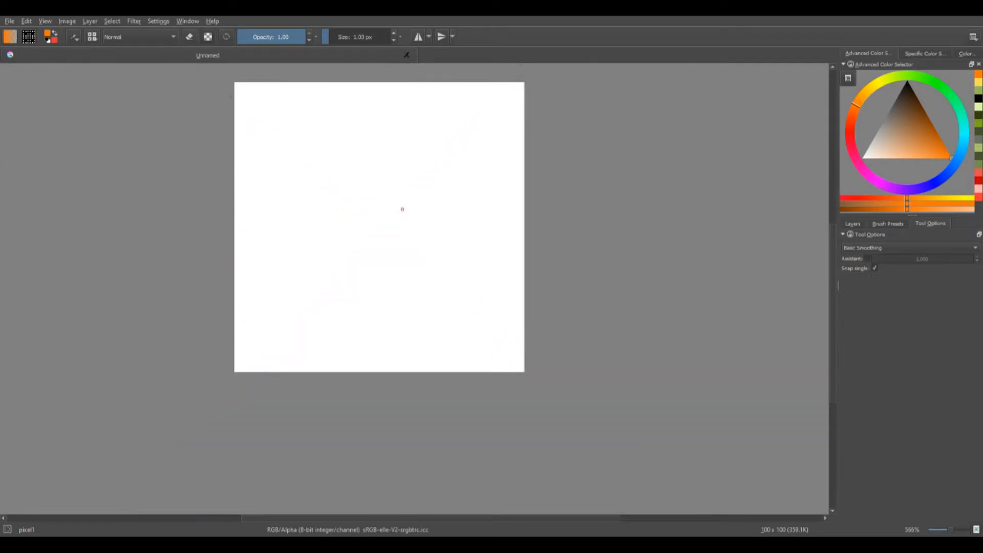
mouse_move(288, 167)
left_mouse_down()
mouse_move(410, 159)
mouse_move(501, 288)
mouse_move(316, 324)
mouse_move(251, 203)
mouse_move(271, 165)
mouse_move(321, 162)
left_mouse_up()
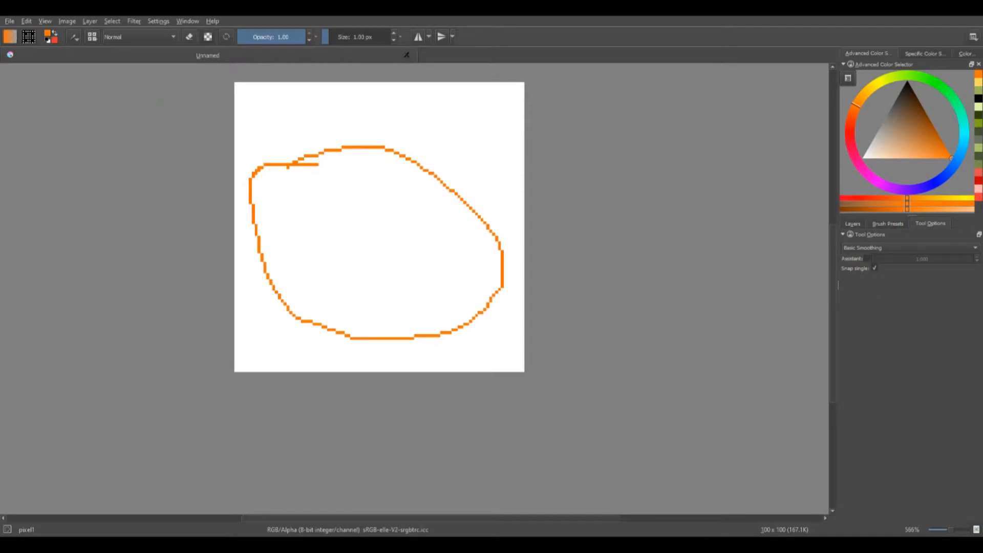
Step: Try moving and enlarging the orange loop with Free Transform, and undo the transformation
key("ctrl+t")
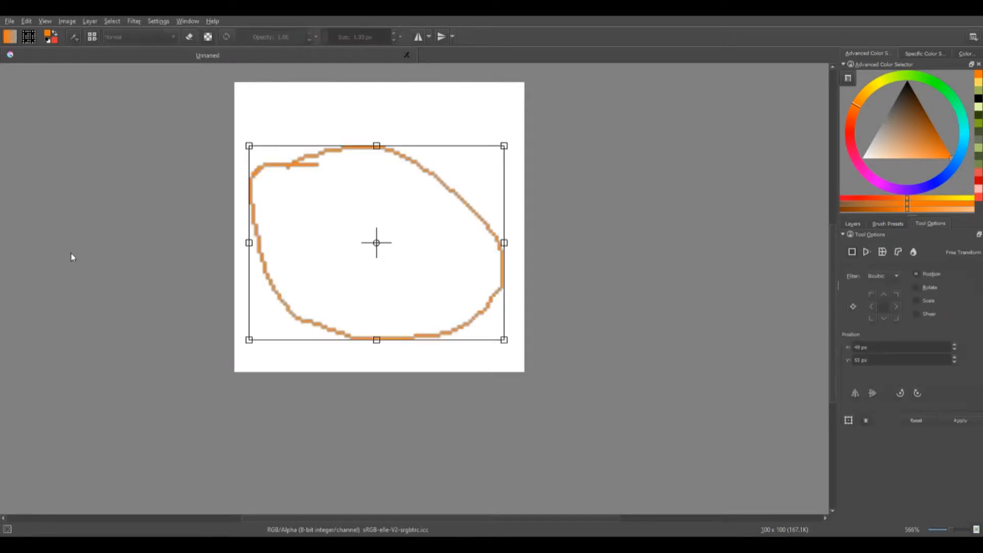
left_click_drag(331, 215, 358, 173)
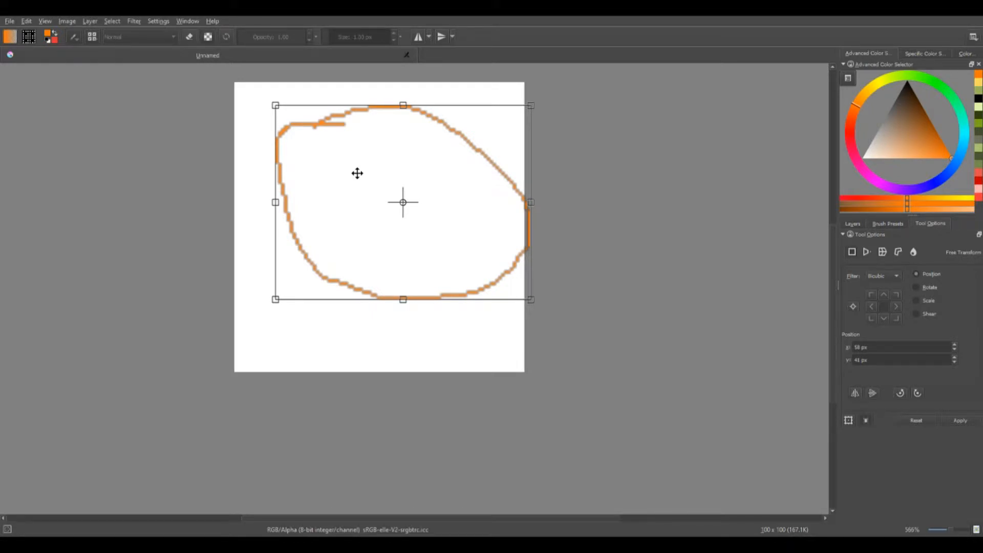
mouse_move(391, 186)
left_mouse_down()
mouse_move(323, 197)
mouse_move(353, 208)
mouse_move(369, 191)
left_mouse_up()
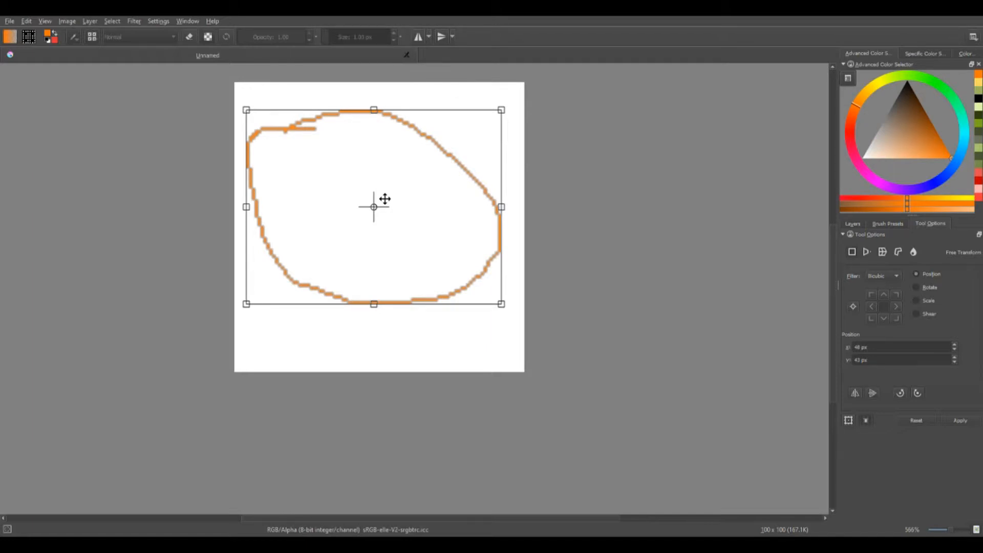
left_click_drag(362, 176, 364, 202)
mouse_move(248, 132)
left_mouse_down()
mouse_move(247, 115)
mouse_move(268, 171)
mouse_move(243, 100)
mouse_move(227, 100)
left_mouse_up()
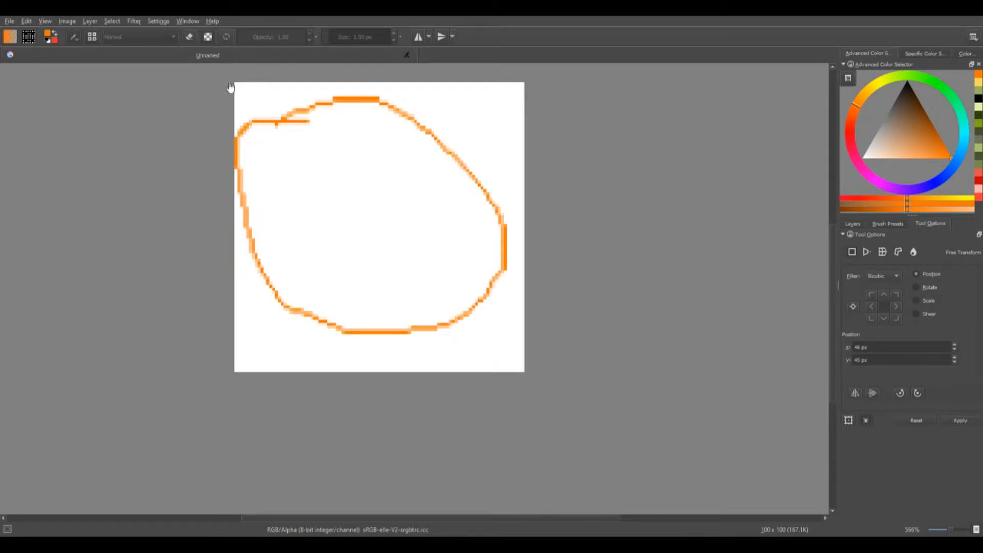
key("ctrl+z")
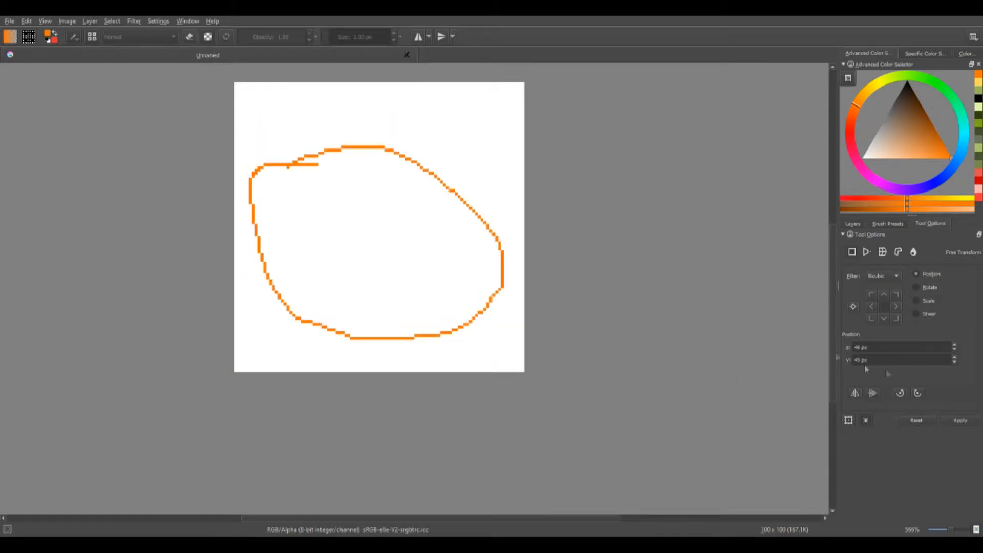
Step: Try a Warp transform that pulls the loop's center and upper middle anchor points outward, undo it, and view the Liquify options
left_click(881, 252)
left_click_drag(377, 244, 485, 91)
mouse_move(377, 146)
left_mouse_down()
mouse_move(325, 105)
mouse_move(220, 92)
left_mouse_up()
key("Return")
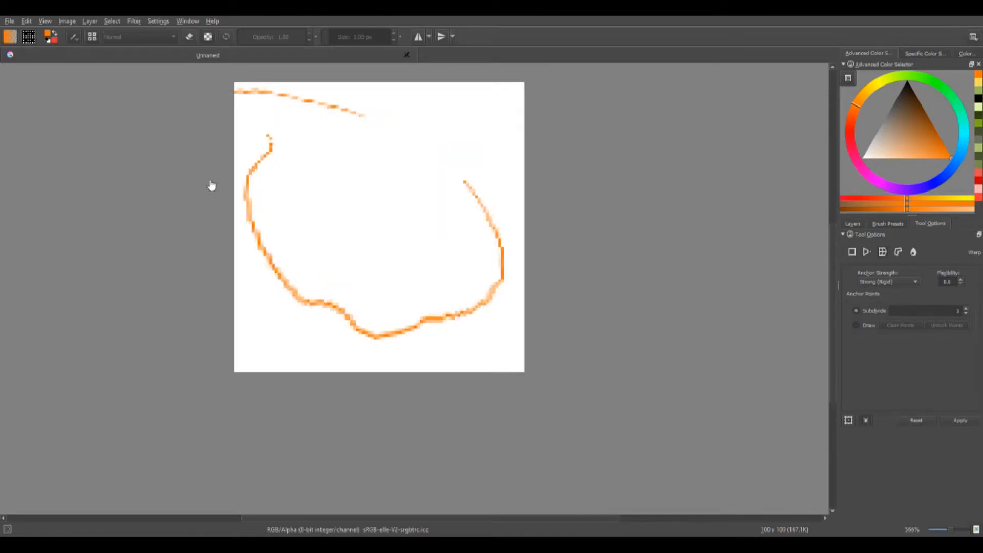
key("ctrl+z")
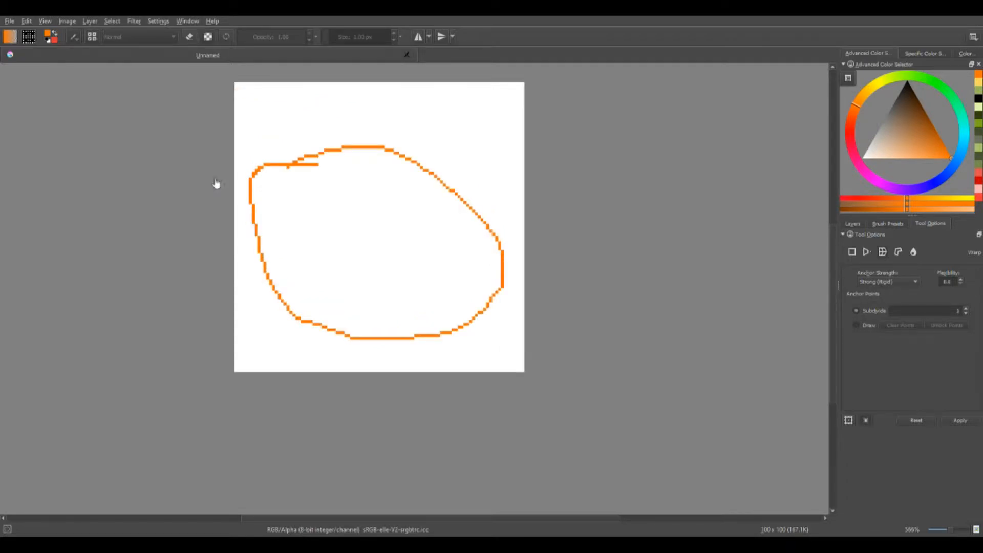
left_click(914, 252)
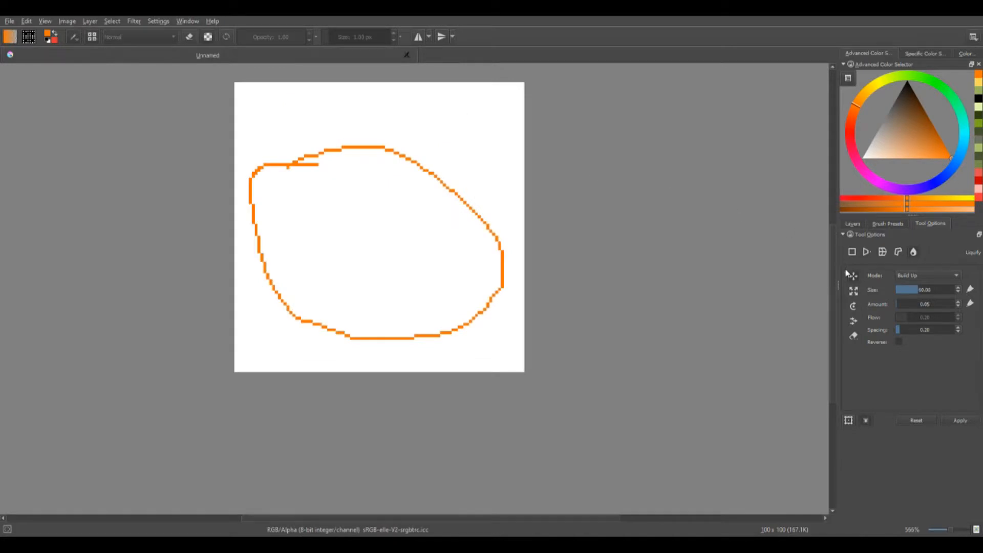
left_click(850, 251)
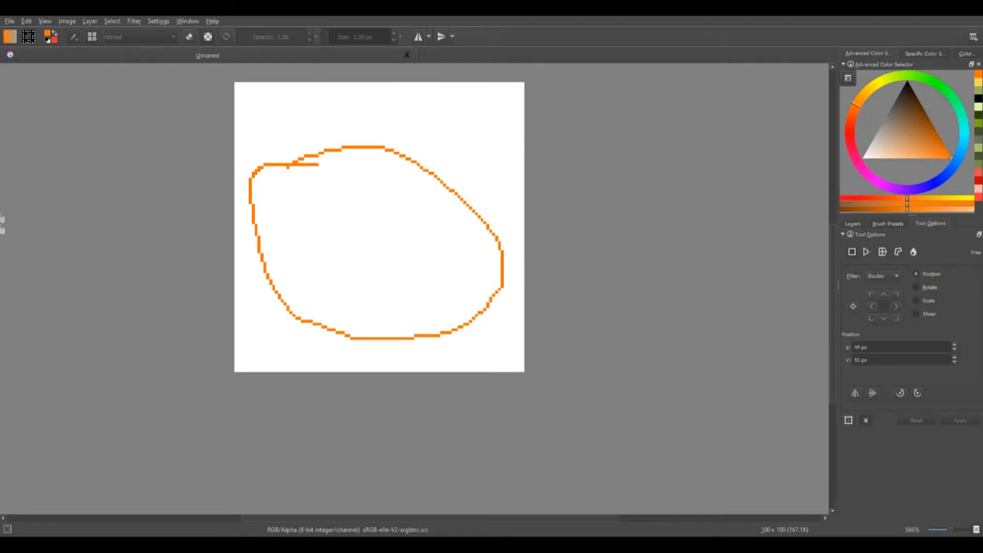
Step: Fill the areas inside and outside the loop with orange so the whole canvas is covered
key("f")
left_click(306, 245)
left_click(335, 109)
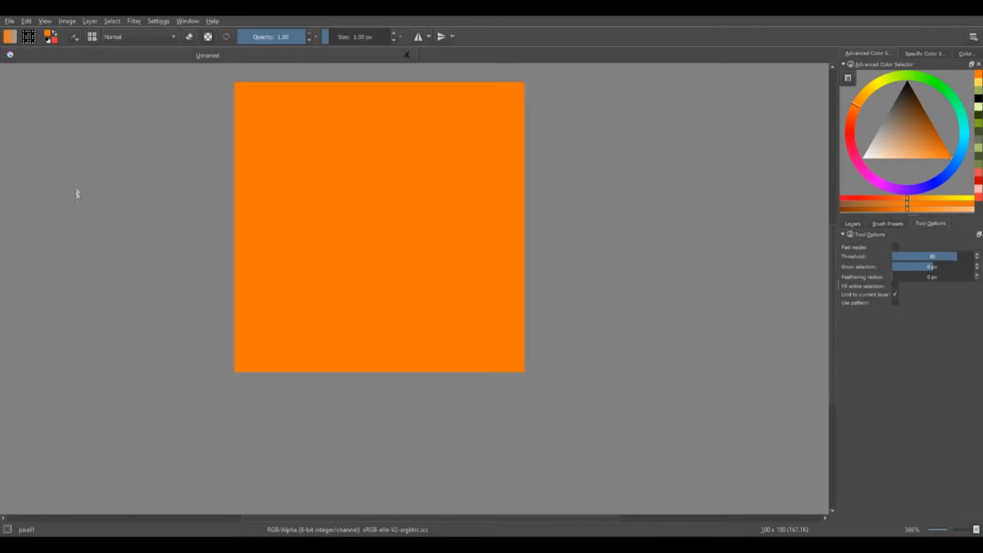
Step: Apply a Perspective transform to the orange square, pulling its two right corners inward to form a trapezoid
key("ctrl+t")
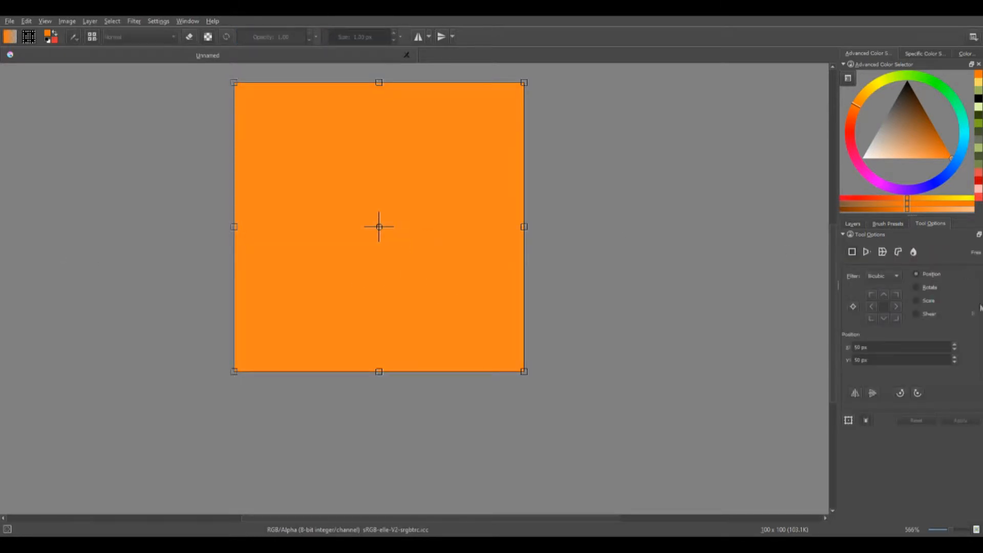
left_click(865, 252)
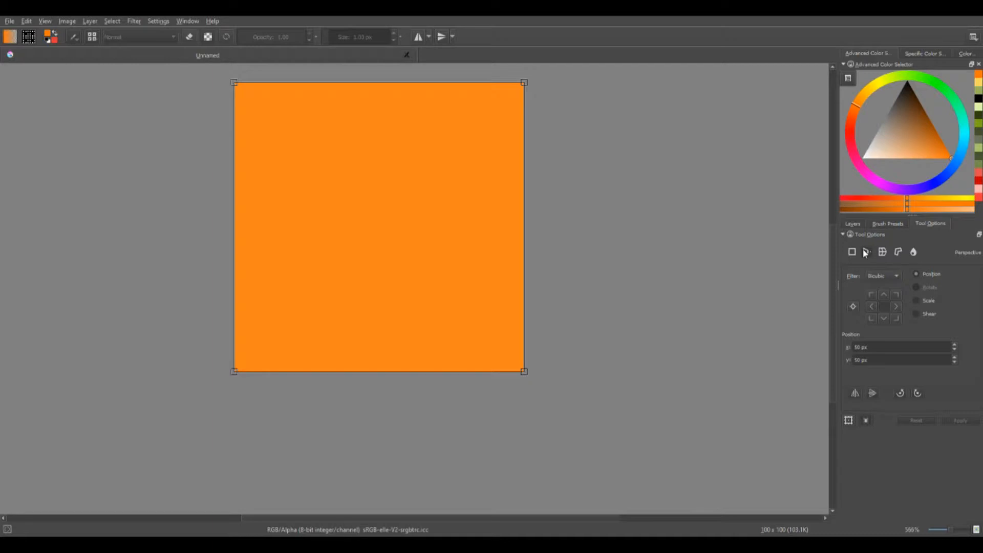
left_click_drag(523, 82, 500, 177)
left_click_drag(523, 372, 478, 303)
left_click_drag(500, 176, 478, 167)
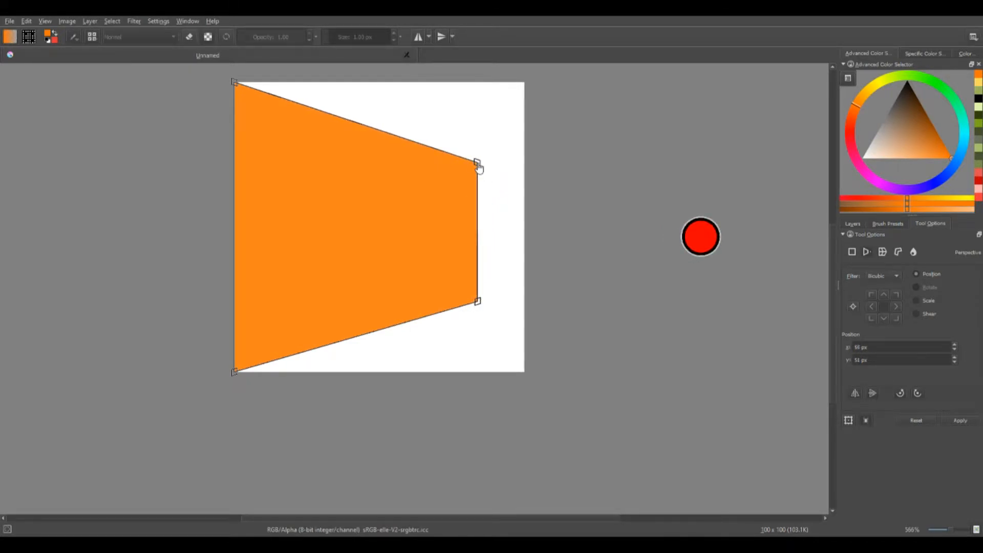
key("Return")
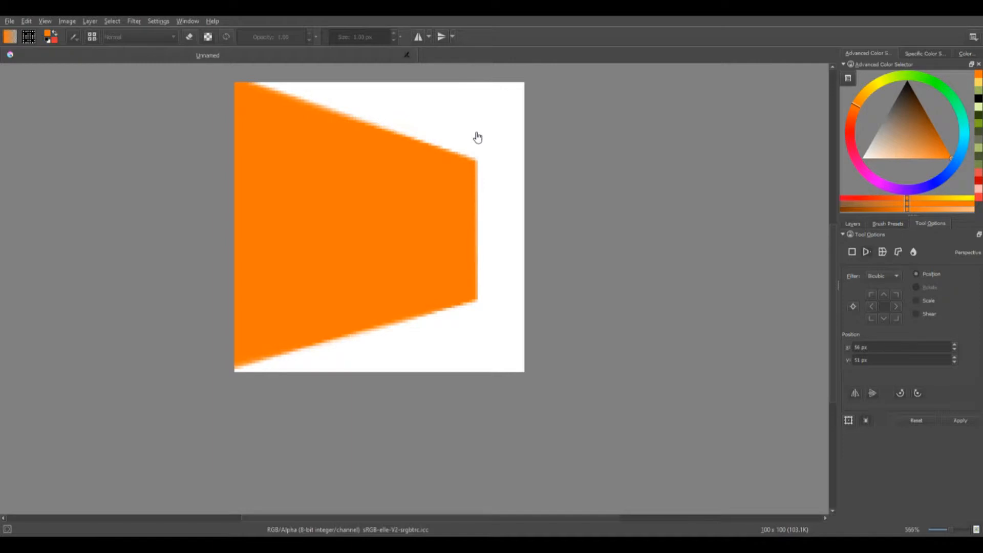
Step: Move the orange trapezoid slightly up and to the right with the Move tool
key("t")
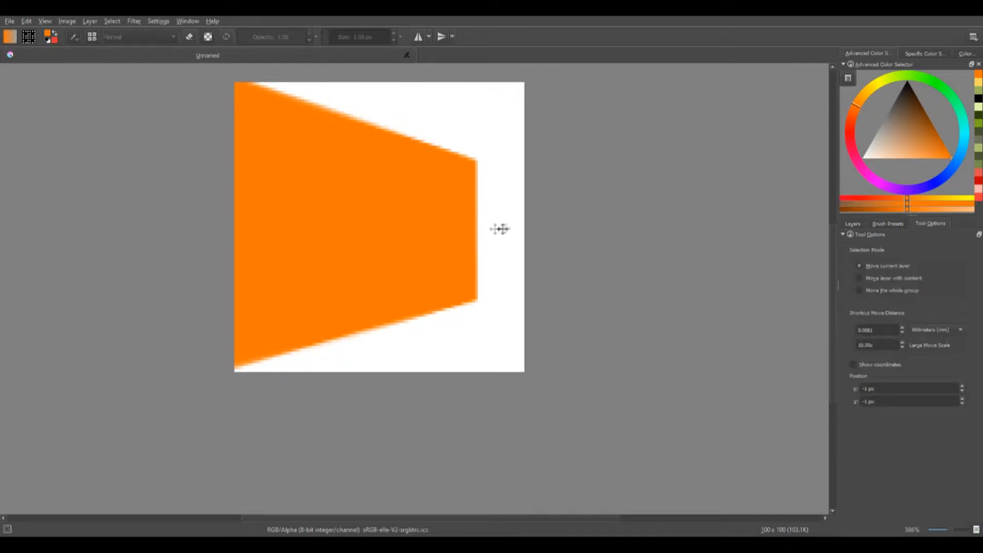
mouse_move(253, 202)
left_mouse_down()
mouse_move(285, 208)
mouse_move(307, 180)
mouse_move(289, 164)
left_mouse_up()
Step: Try cropping the image to a 49 × 46 px area inside the orange shape, and undo the crop
key("c")
left_click_drag(301, 123, 443, 255)
key("Return")
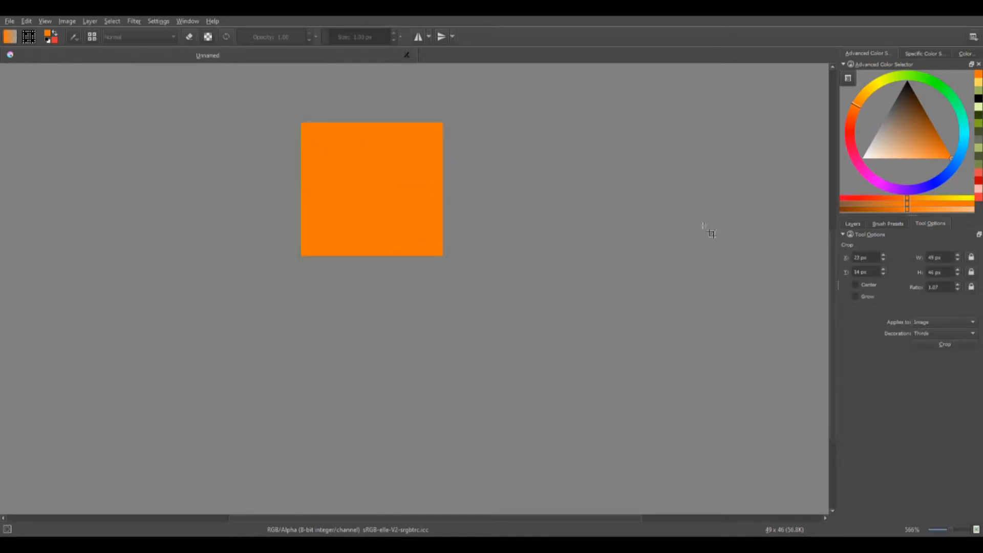
key("ctrl+z")
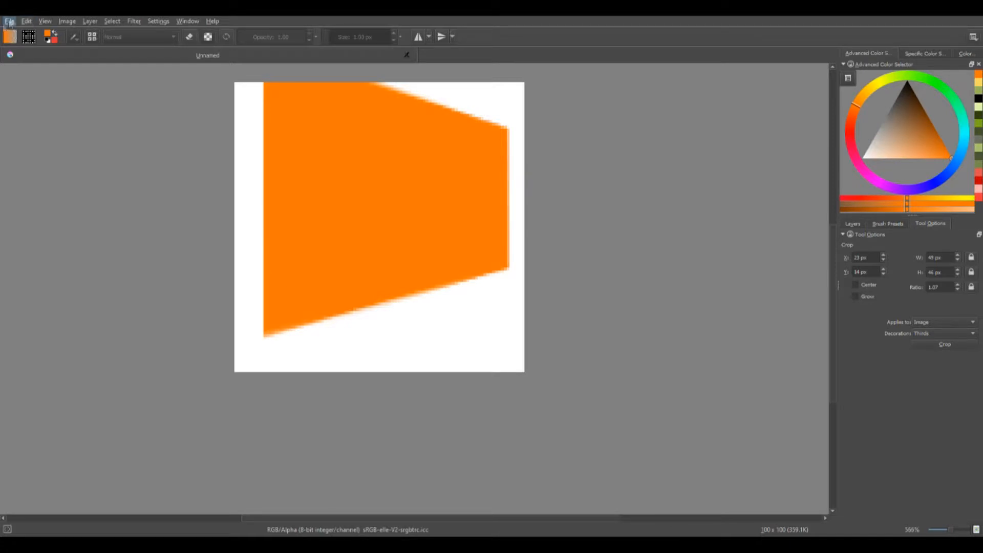
left_click(262, 457)
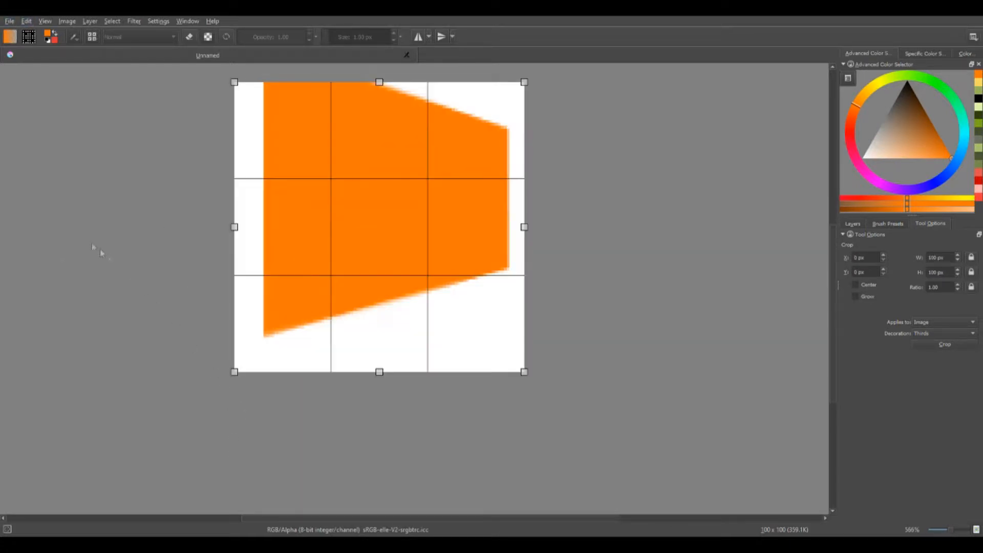
left_click(186, 272)
Step: Apply a linear orange gradient running diagonally down across the canvas
key("g")
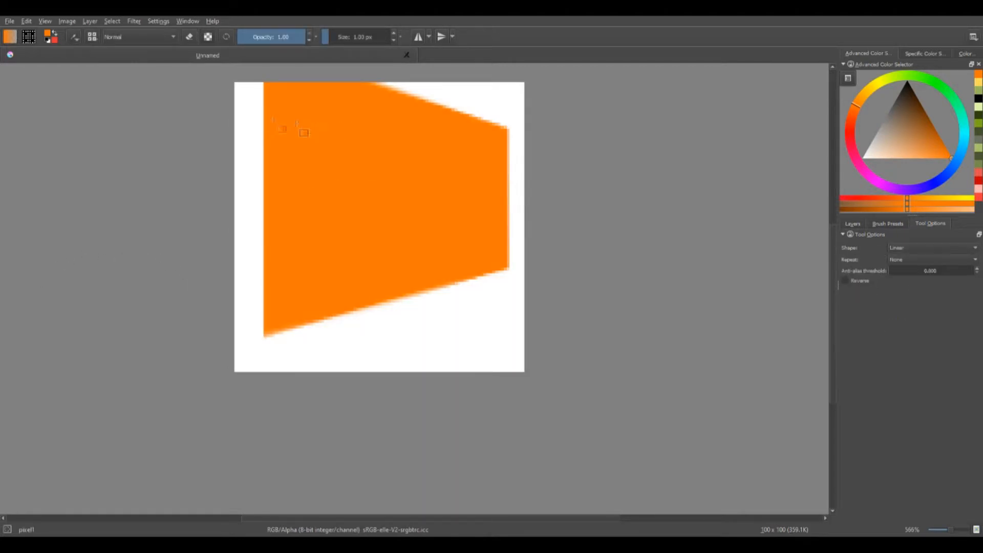
left_click_drag(329, 134, 369, 219)
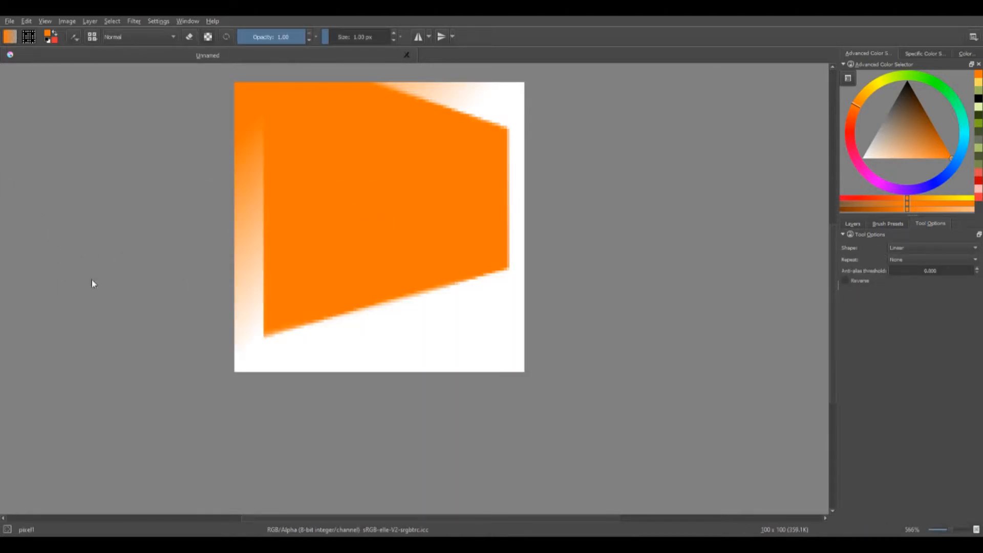
Step: Sample white from the canvas background with the Color Picker, and pick the orange of the shape again
key("p")
key("g")
key("p")
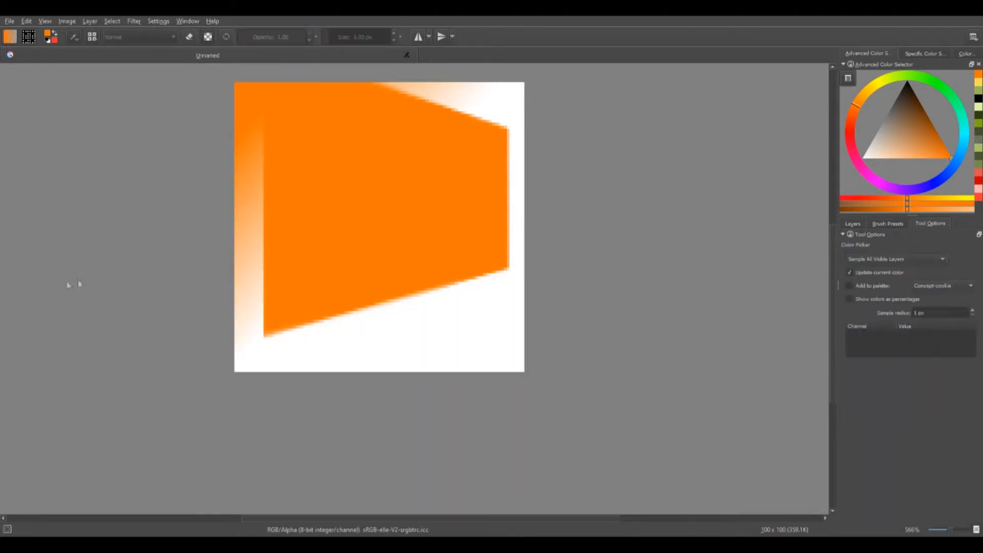
left_click(468, 107)
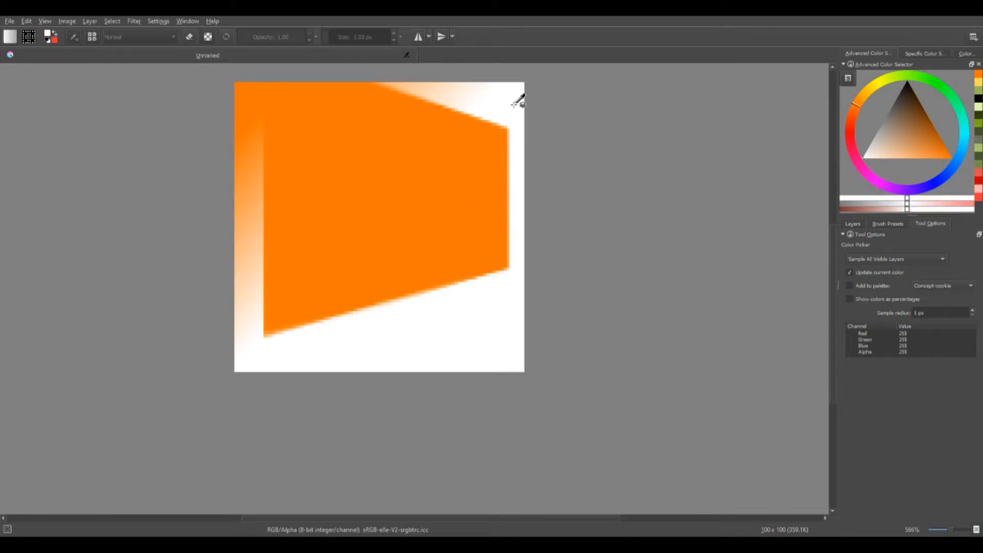
left_click(285, 251)
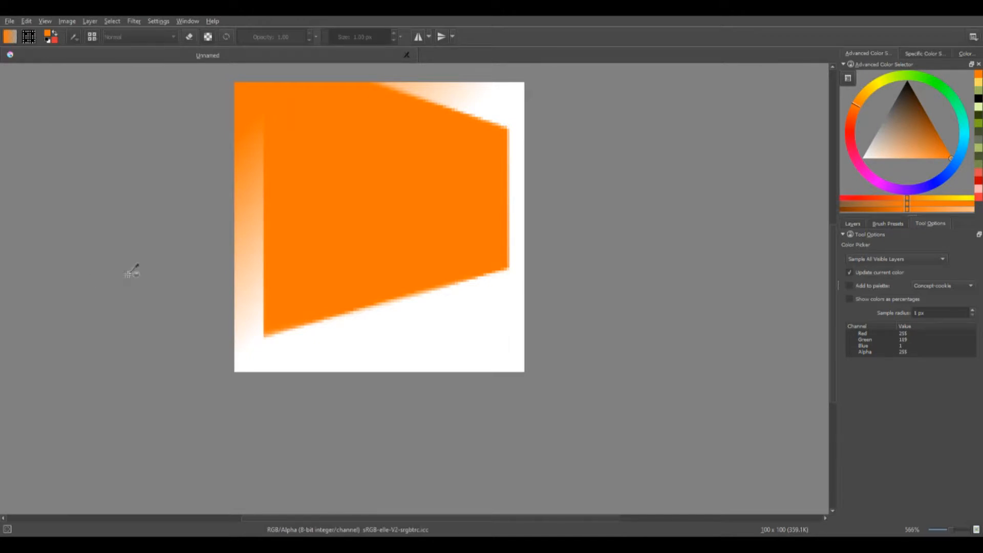
Step: Clear the layer and fill the whole canvas with orange using the Fill tool
key("f")
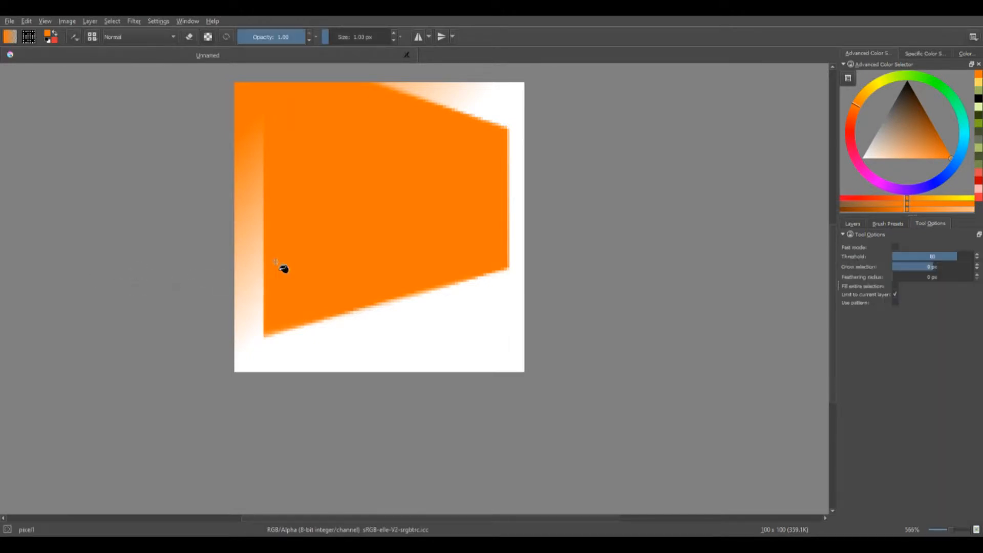
key("Delete")
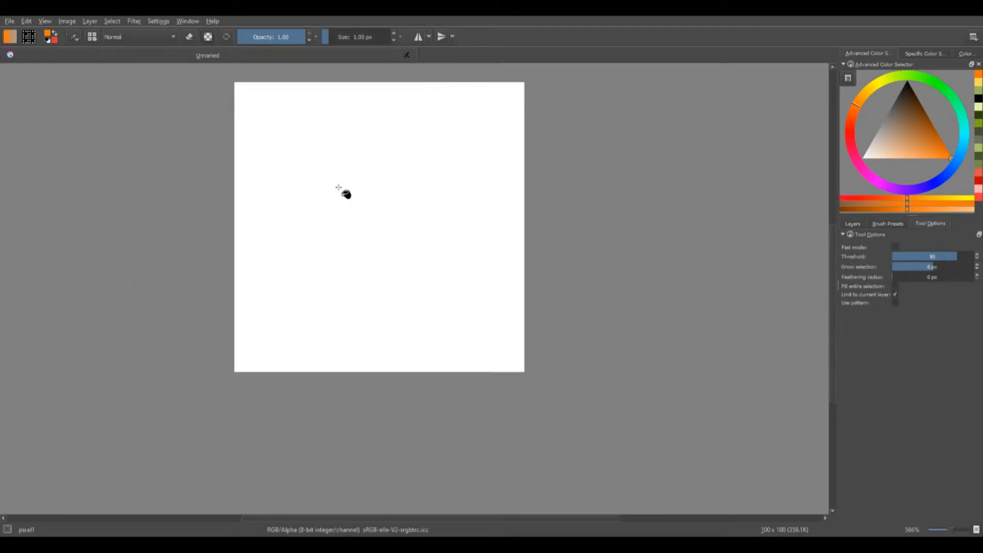
left_click(321, 182)
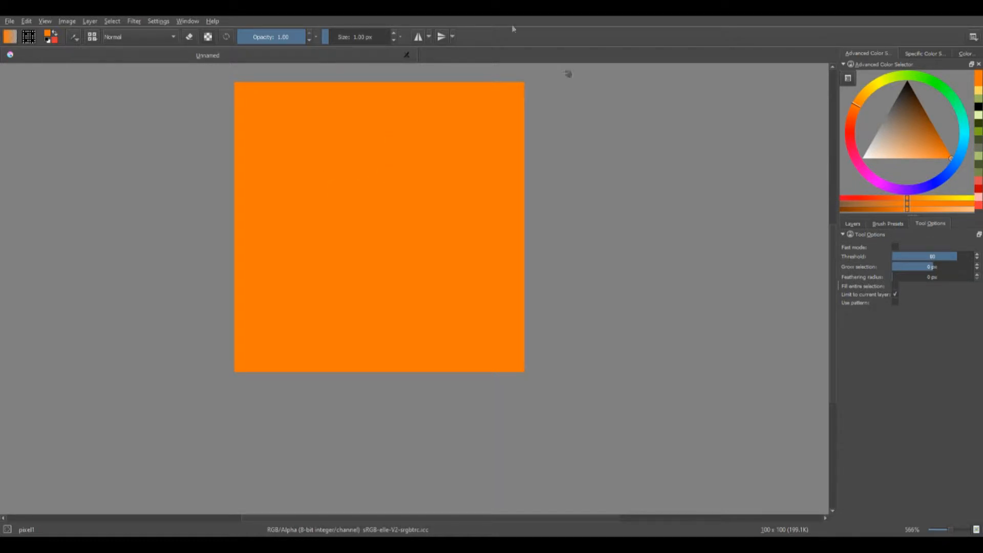
Step: Try filling the orange canvas with the black dotted pattern, and clear the layer
left_click_drag(916, 131, 906, 83)
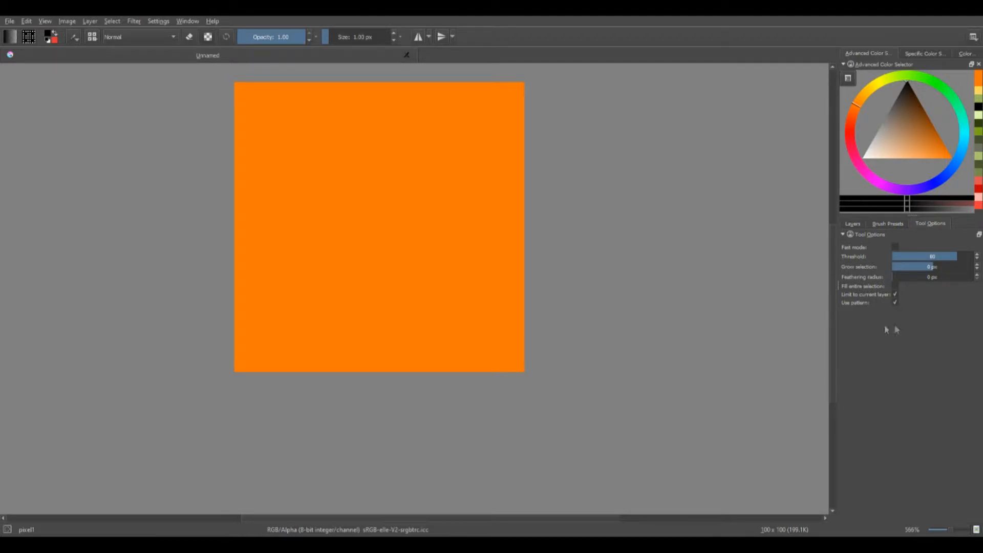
left_click(395, 225)
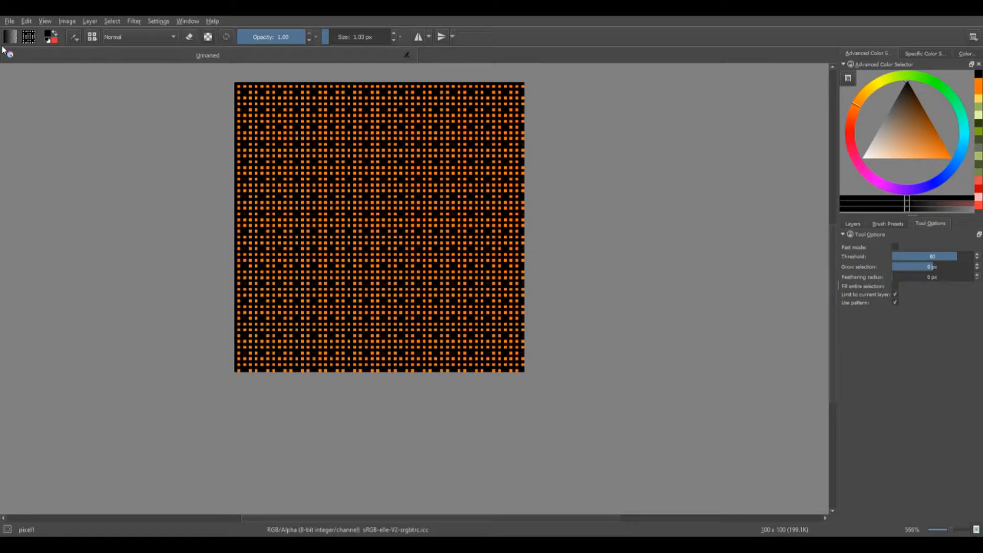
key("Delete")
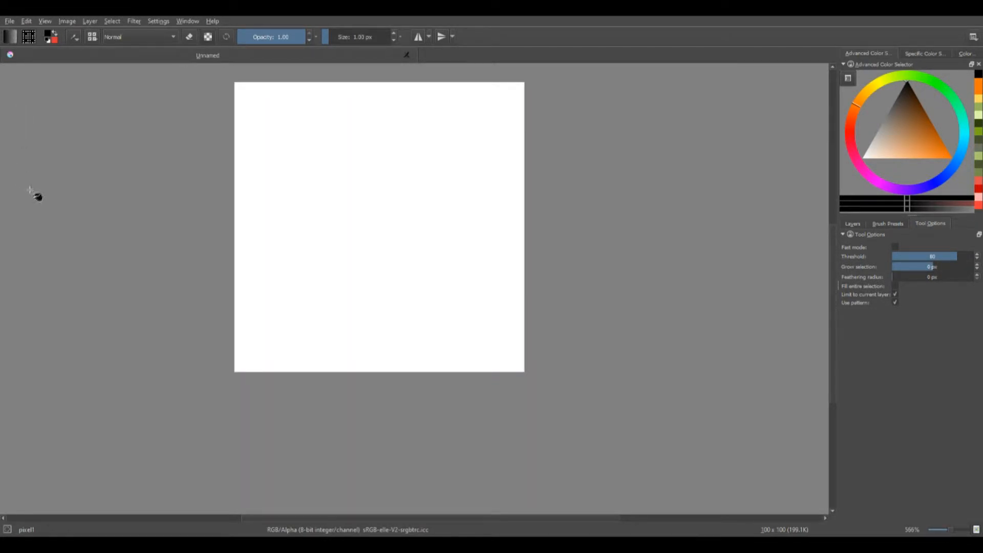
Step: Draw a closed black character outline with a large head freehand, and fill its inside with orange
key("b")
mouse_move(402, 129)
left_mouse_down()
mouse_move(293, 152)
mouse_move(278, 223)
mouse_move(318, 266)
mouse_move(354, 269)
mouse_move(311, 308)
mouse_move(338, 303)
mouse_move(341, 346)
mouse_move(375, 321)
mouse_move(417, 345)
mouse_move(432, 298)
mouse_move(414, 262)
mouse_move(430, 230)
mouse_move(433, 155)
mouse_move(402, 129)
left_mouse_up()
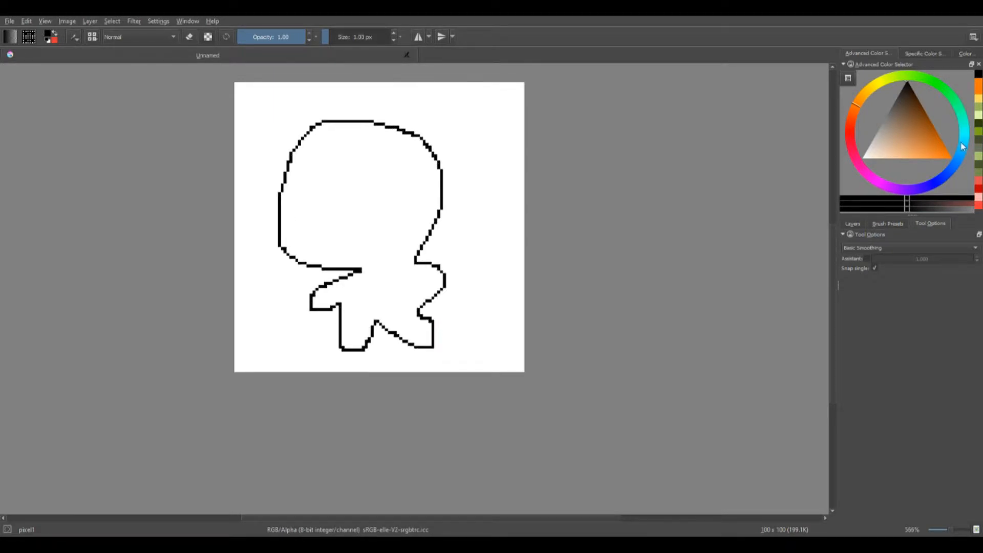
left_click(950, 157)
key("f")
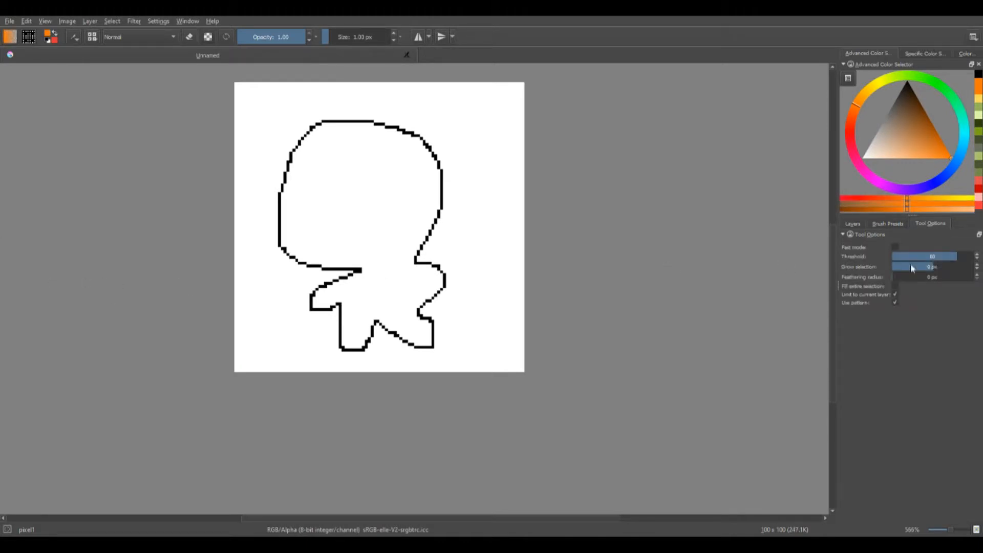
left_click(340, 183)
key("b")
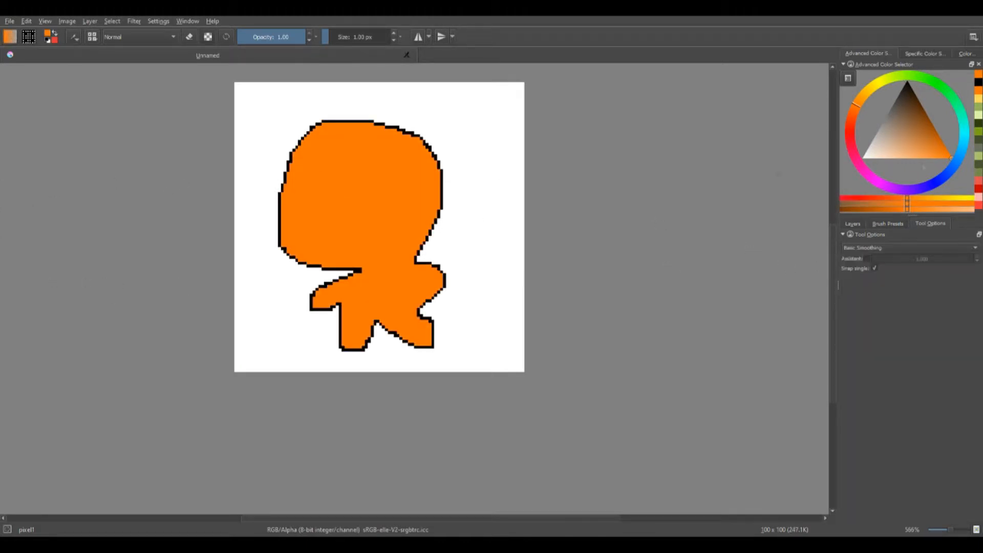
Step: Try filling a curved freehand selection in the character's head with dark brown, and undo the fill
mouse_move(927, 134)
left_mouse_down()
mouse_move(937, 117)
mouse_move(925, 113)
left_mouse_up()
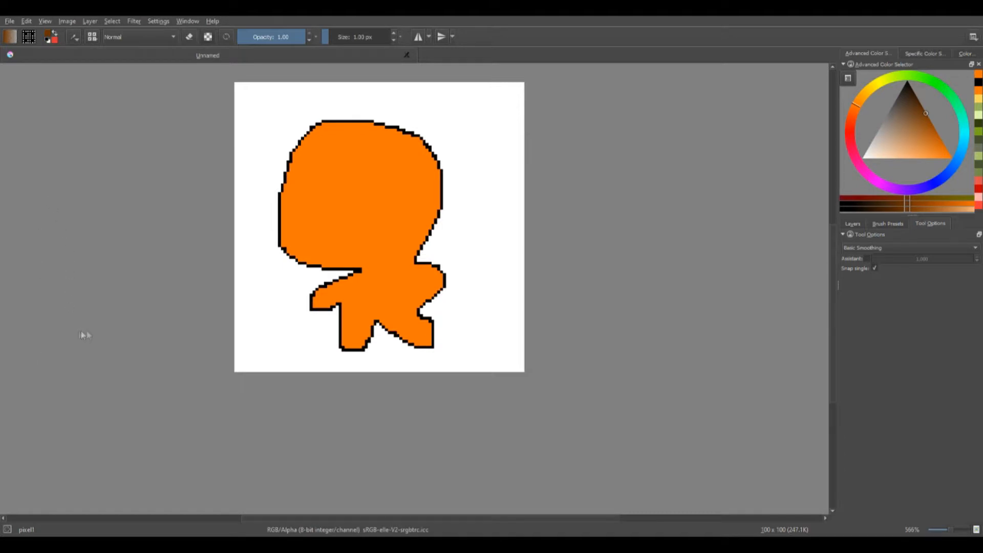
left_click(104, 331)
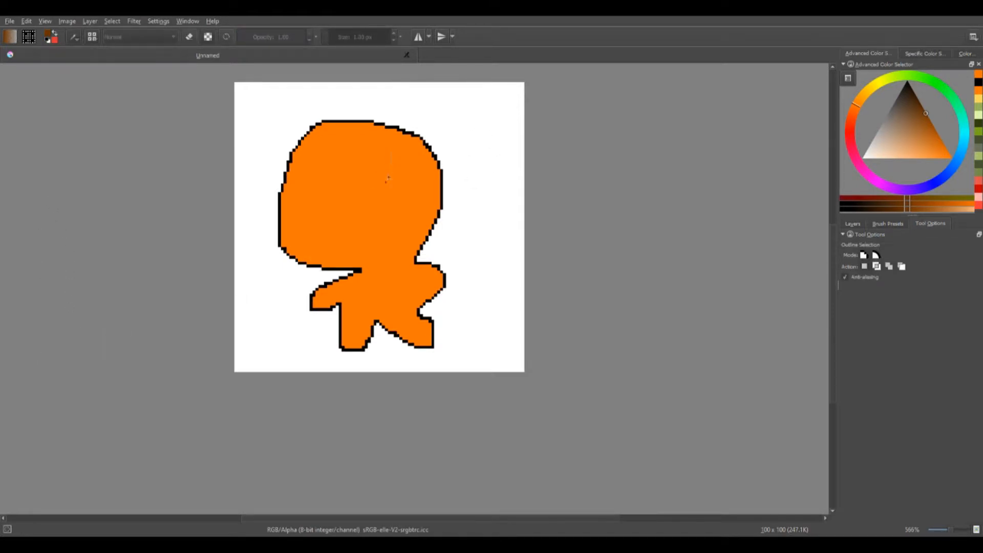
left_click_drag(332, 221, 314, 223)
key("f")
left_click(914, 109)
left_click(381, 211)
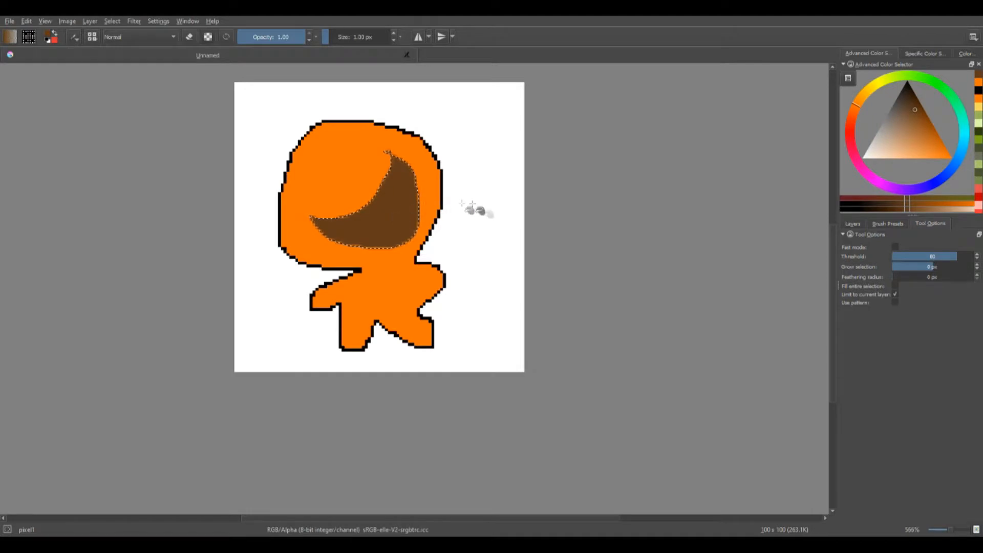
key("ctrl+z")
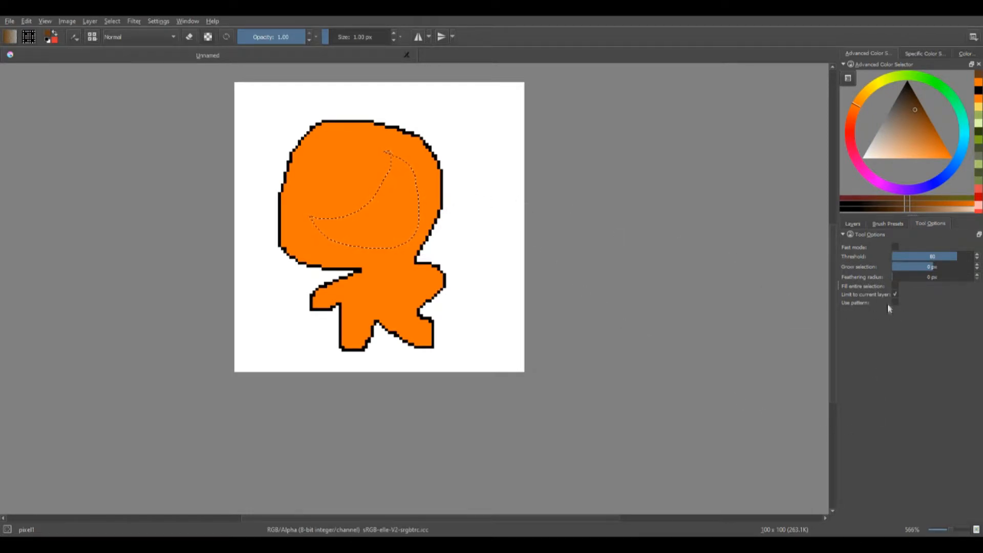
Step: Try filling the curved selection with the black dotted pattern, restore the orange, and remove the selection
left_click(359, 202)
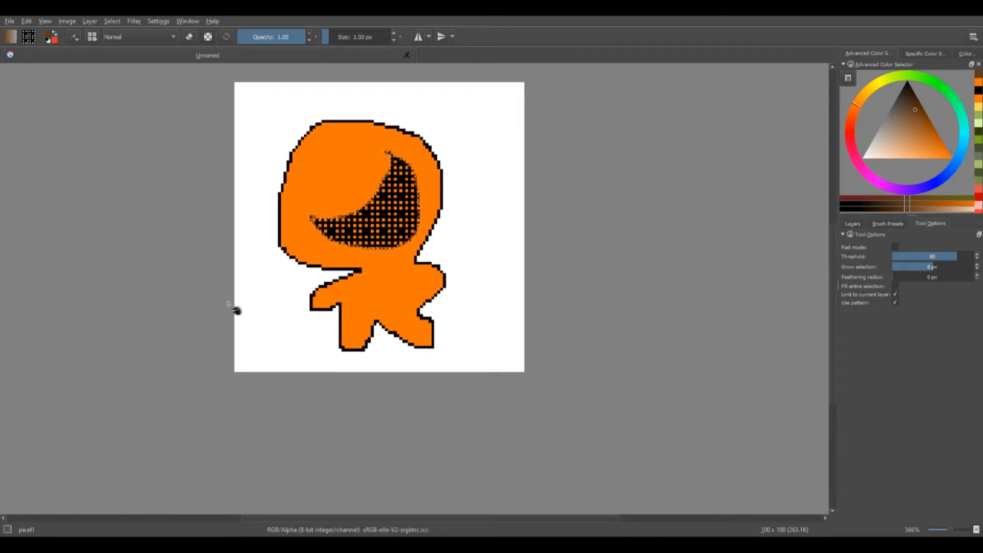
key("Delete")
key("shift+BackSpace")
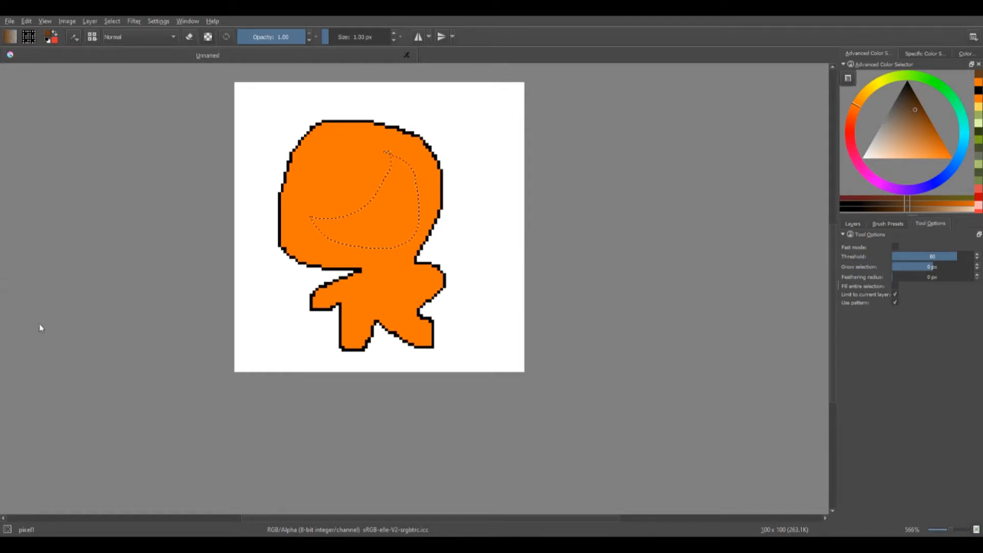
key("ctrl+r")
left_click(205, 201)
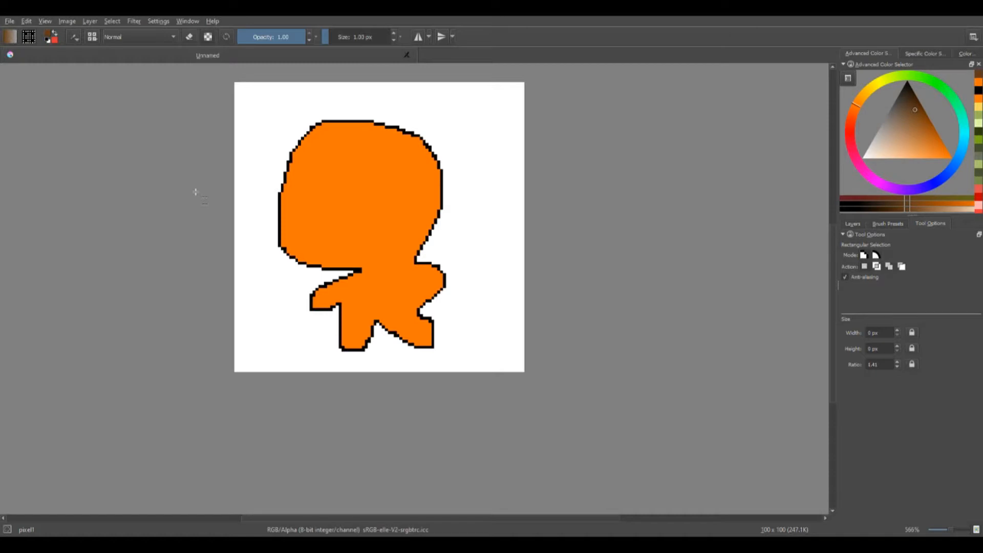
Step: Try a Concentric Ellipse assistant over the character, reposition it, and delete it
left_click(116, 280)
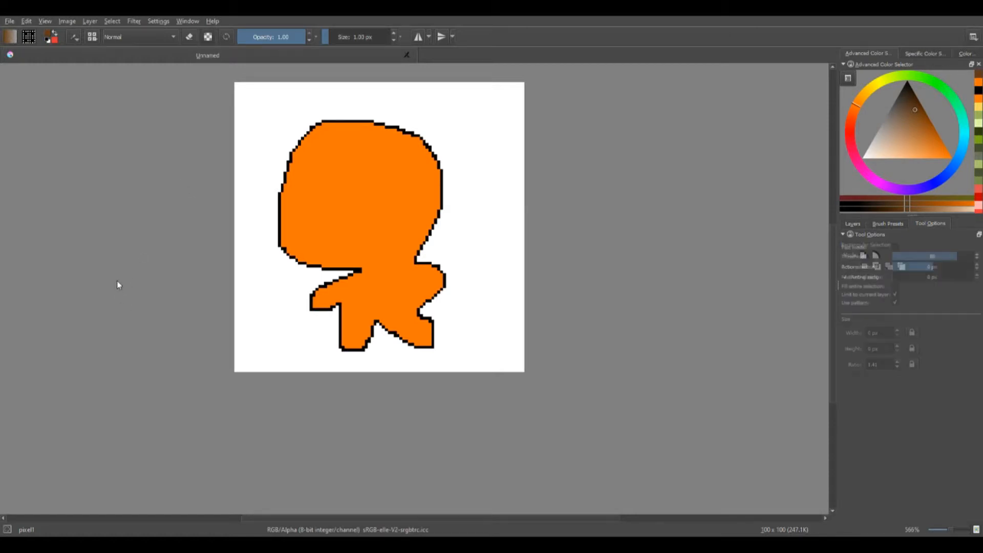
left_click(50, 308)
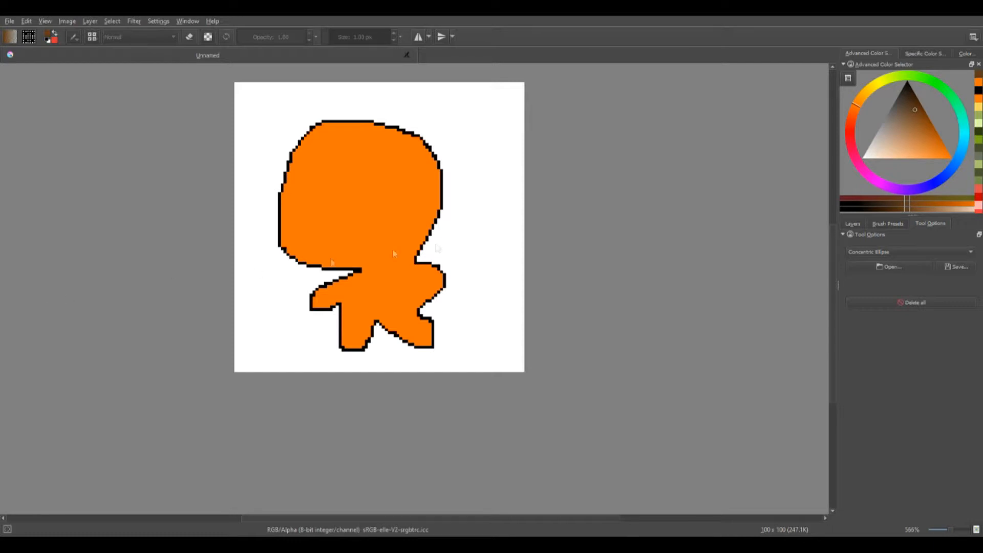
left_click(353, 181)
left_click(461, 272)
left_click(484, 171)
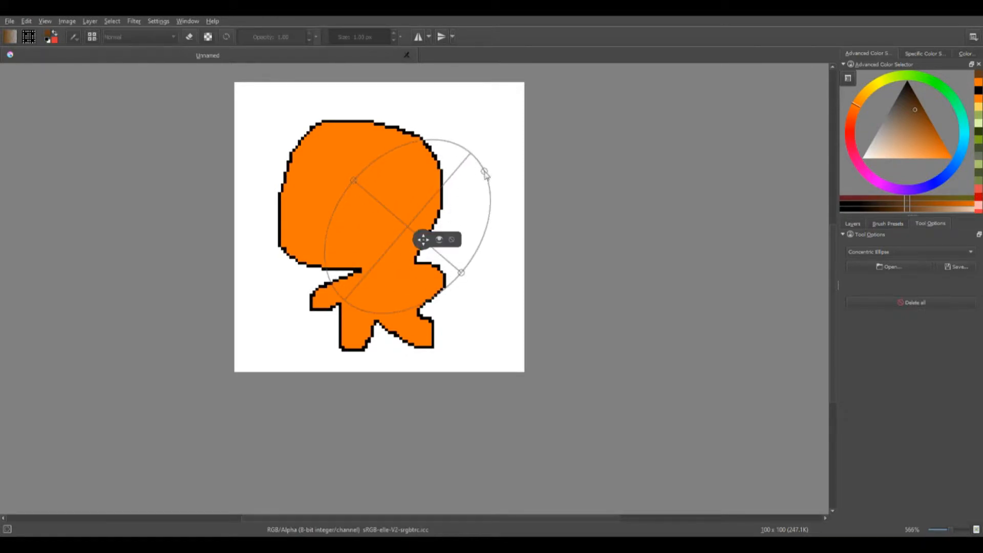
left_click_drag(423, 239, 386, 204)
left_click(411, 208)
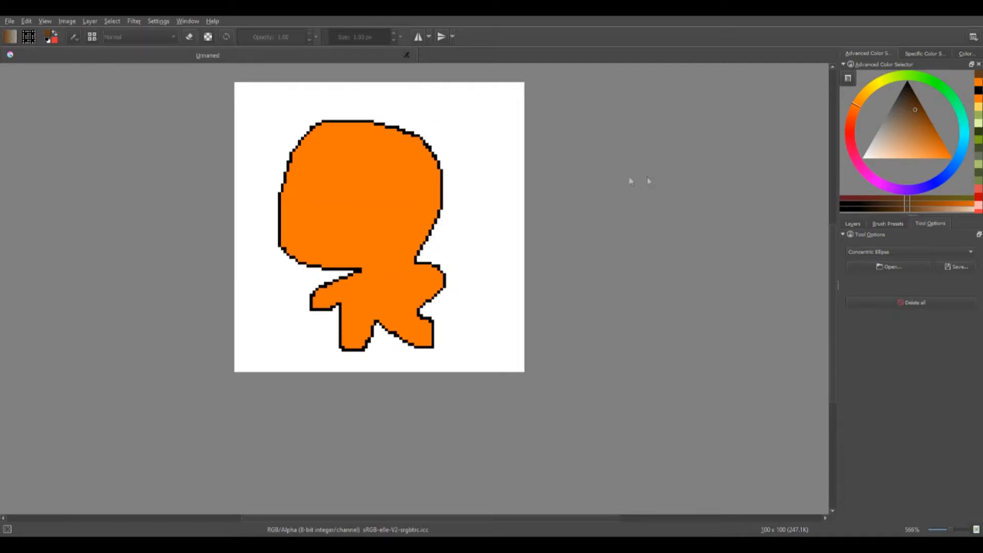
Step: Try the Fish Eye Point assistant over the character, moving and resizing it, and delete it
left_click(882, 271)
left_click_drag(379, 219, 478, 120)
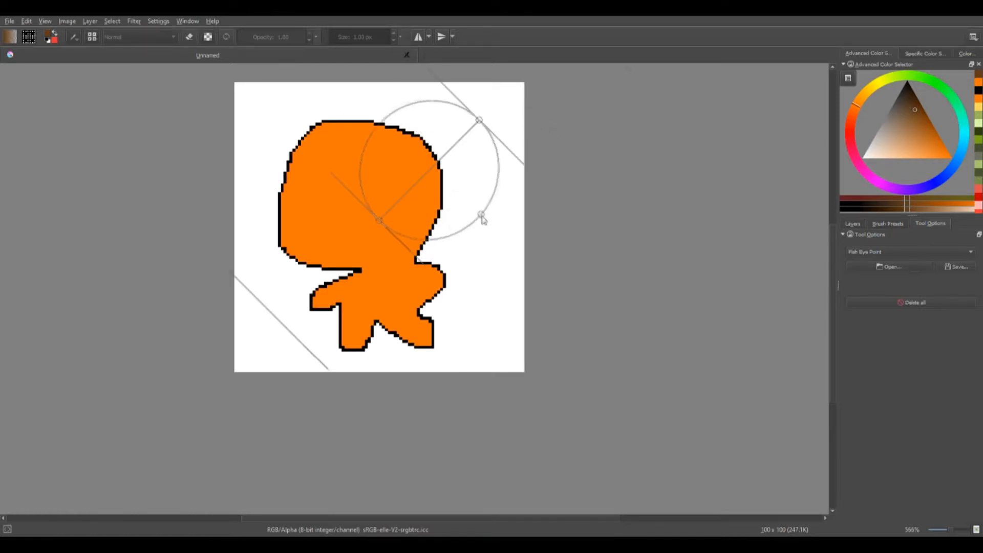
left_click(489, 236)
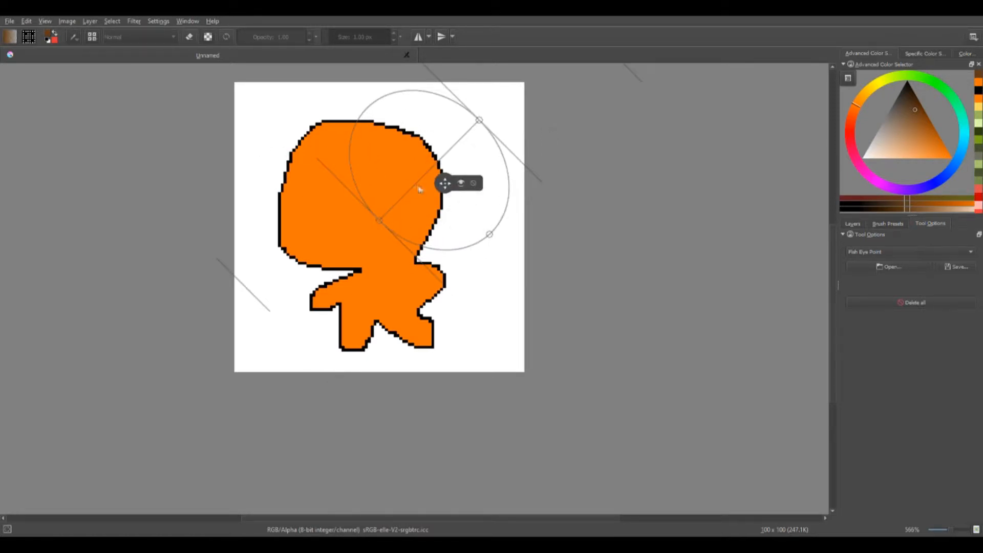
left_click_drag(440, 188, 402, 258)
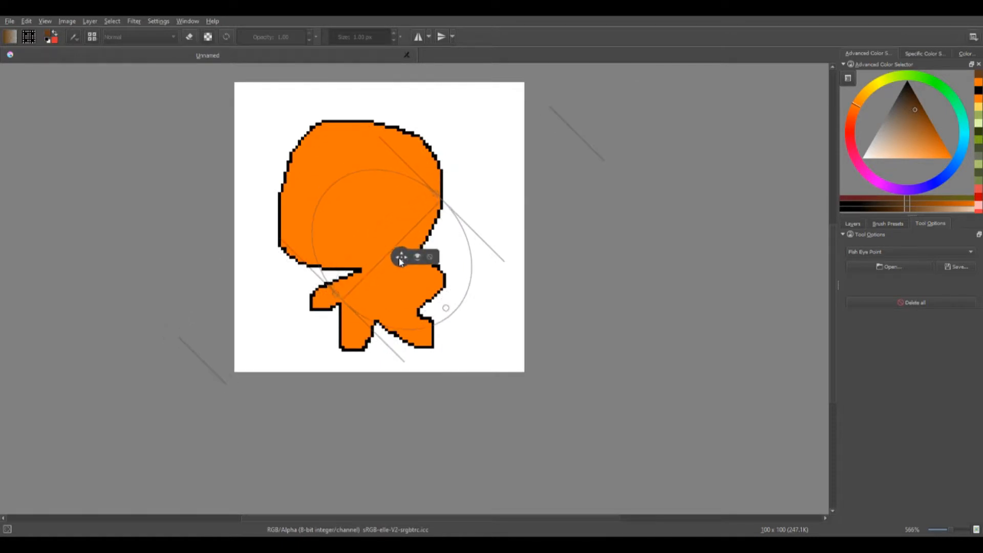
mouse_move(446, 310)
left_mouse_down()
mouse_move(453, 220)
mouse_move(437, 307)
left_mouse_up()
left_click(435, 168)
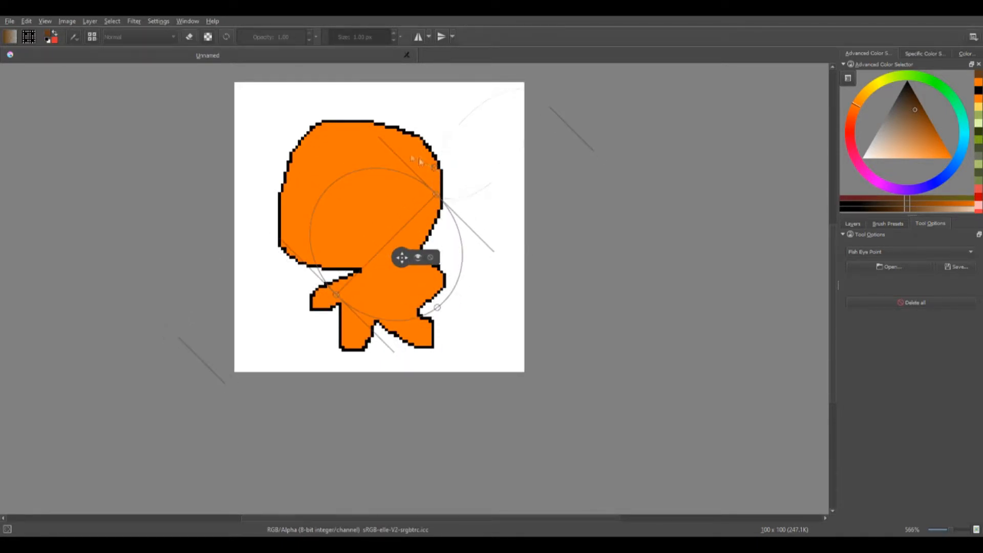
left_click(441, 153)
left_click(470, 193)
left_click(483, 174)
left_click(430, 257)
Step: Try a Vanishing Point assistant inside the character's head, and delete it
left_click(908, 252)
left_click(871, 312)
left_click(370, 222)
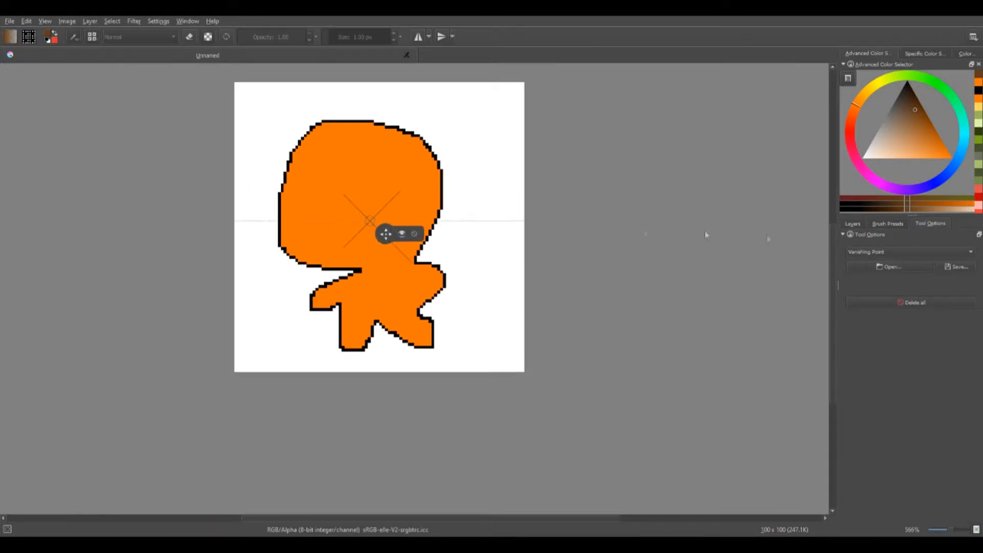
left_click(51, 306)
left_click(51, 307)
left_click(415, 235)
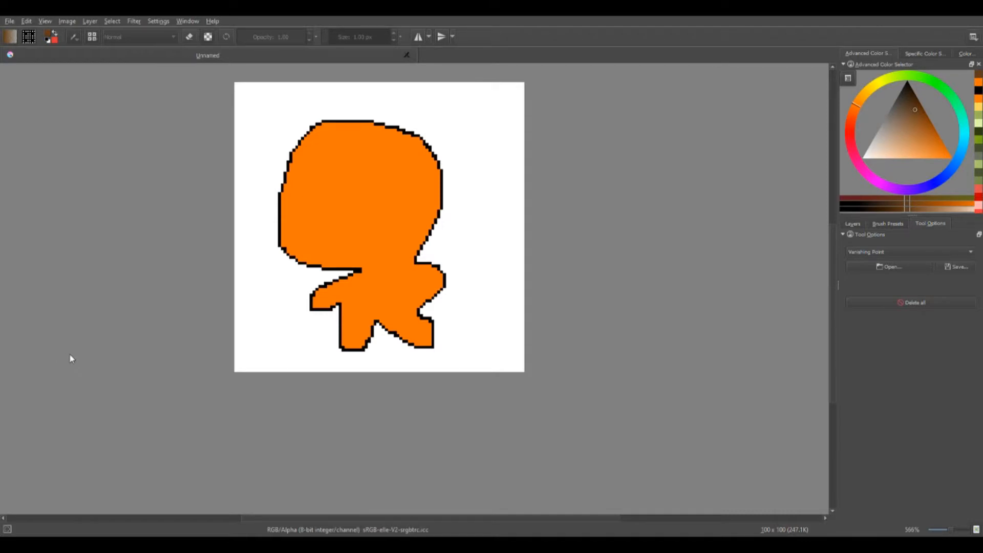
Step: Try rectangular selections over the character, including one of 51 × 48 px around the head, and deselect
left_click(36, 319)
left_click_drag(272, 131, 504, 299)
left_click_drag(428, 322, 527, 374)
left_click_drag(303, 102, 452, 241)
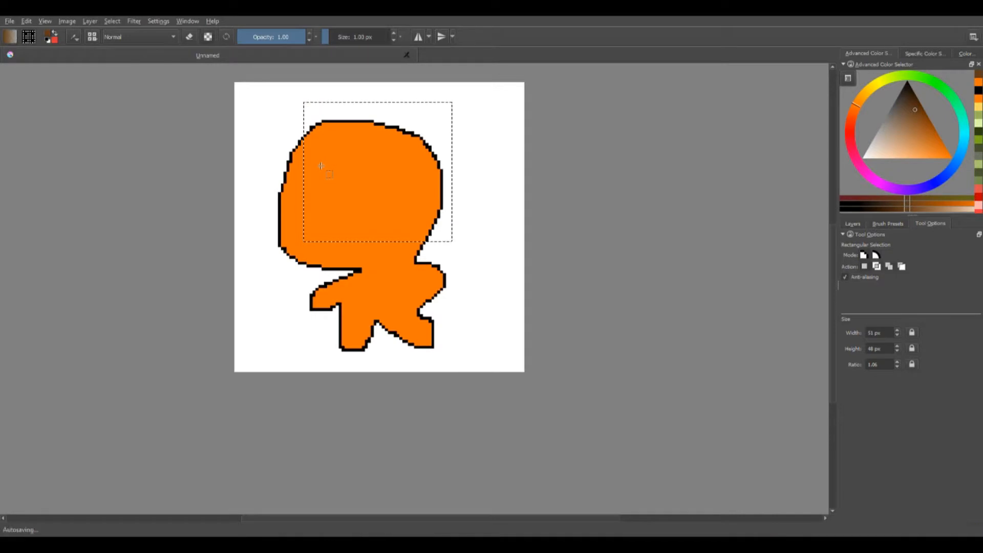
left_click(321, 166)
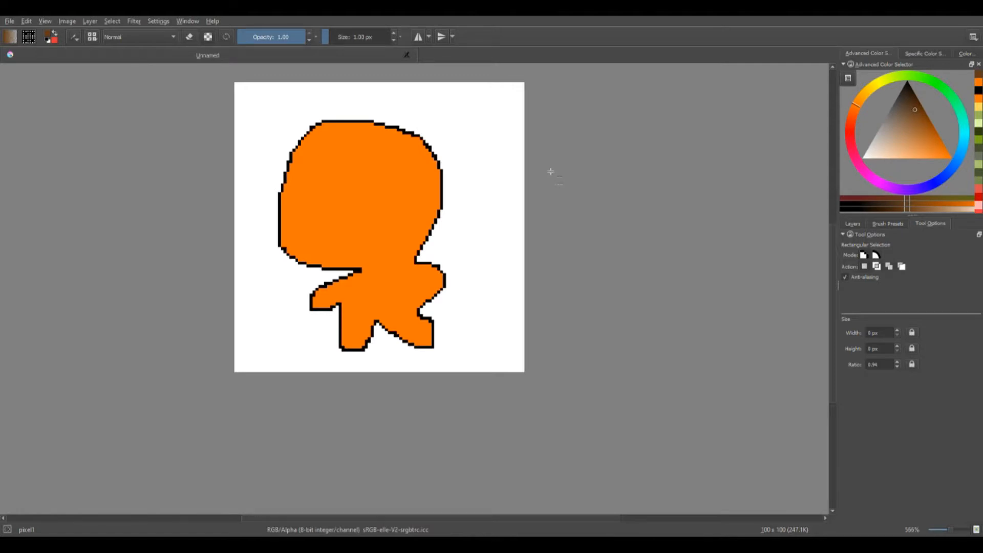
Step: Add a new paint layer above the character's layer
key("space")
left_click_drag(268, 205, 307, 266)
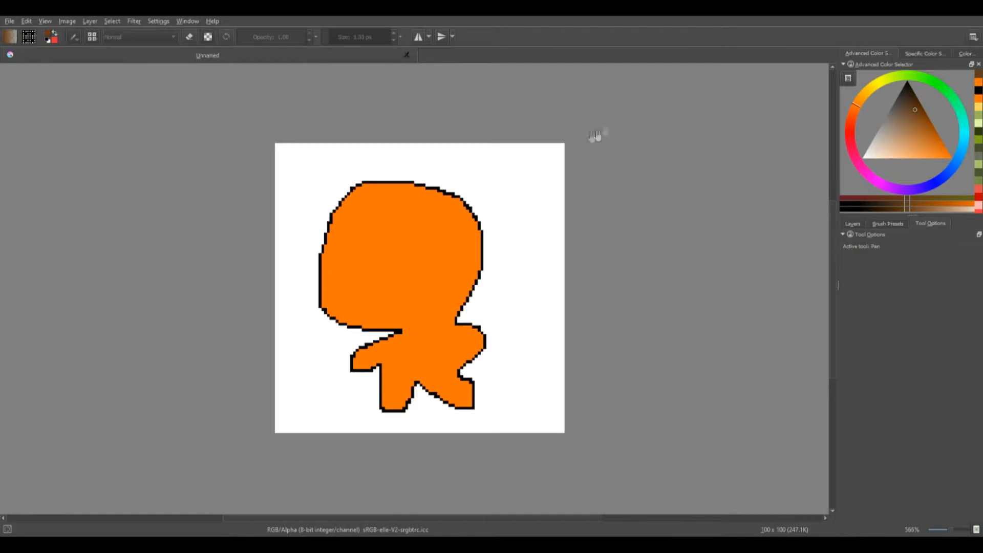
left_click(853, 223)
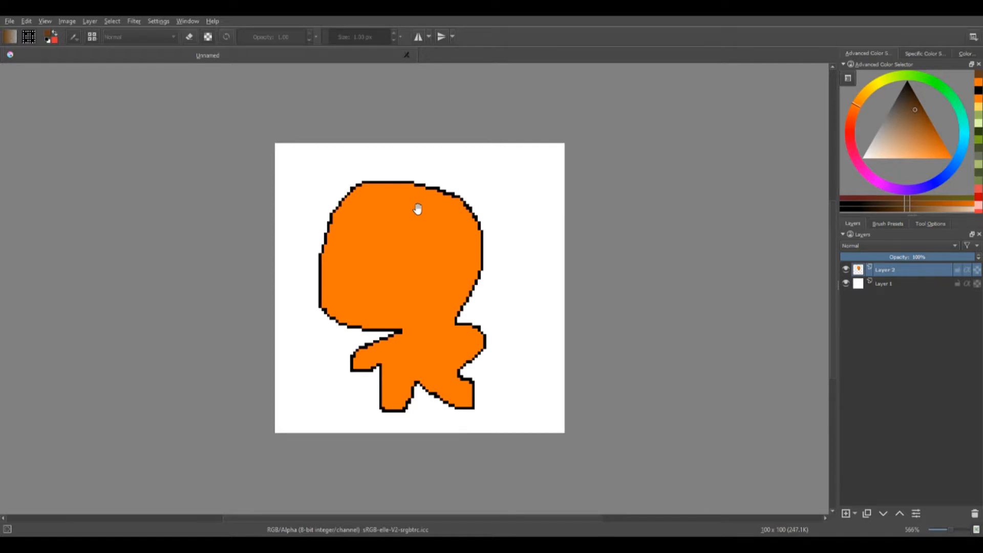
left_click(845, 514)
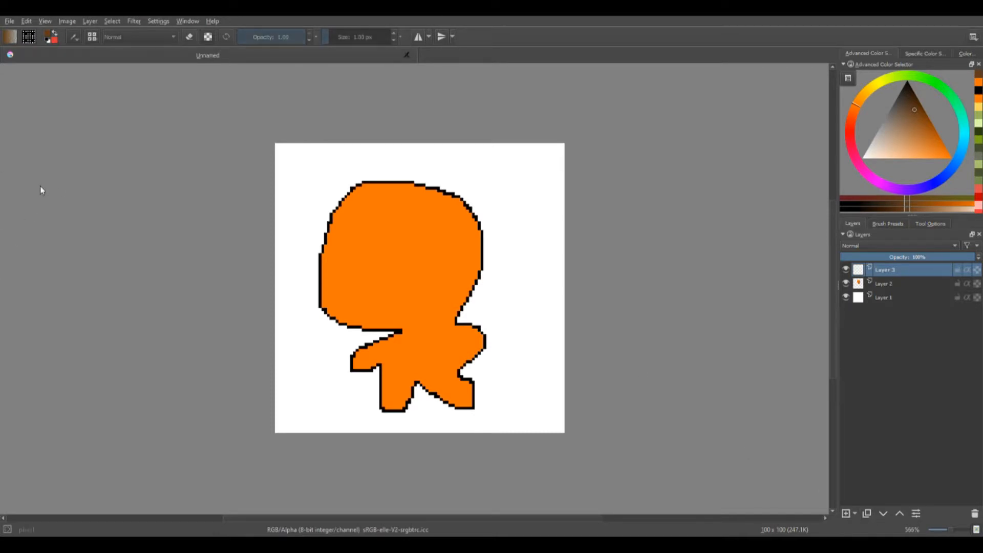
Step: Scribble muted orange and red strokes across the character on the new layer
left_click(920, 146)
mouse_move(491, 233)
left_mouse_down()
mouse_move(560, 317)
mouse_move(533, 215)
mouse_move(494, 287)
left_mouse_up()
left_click(847, 139)
left_click(926, 140)
left_click_drag(407, 233, 563, 256)
mouse_move(425, 254)
left_mouse_down()
mouse_move(563, 297)
mouse_move(360, 307)
mouse_move(433, 324)
left_mouse_up()
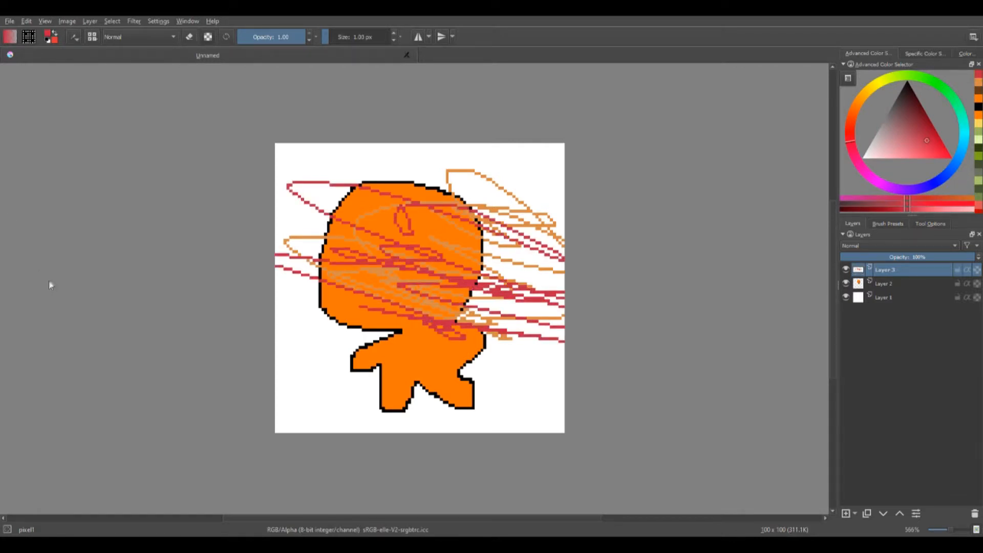
Step: Shift the scribbles toward the canvas's upper left, and place a duplicate of their layer lower on the canvas
key("t")
mouse_move(568, 350)
left_mouse_down()
mouse_move(459, 458)
mouse_move(389, 378)
mouse_move(527, 419)
mouse_move(677, 415)
left_mouse_up()
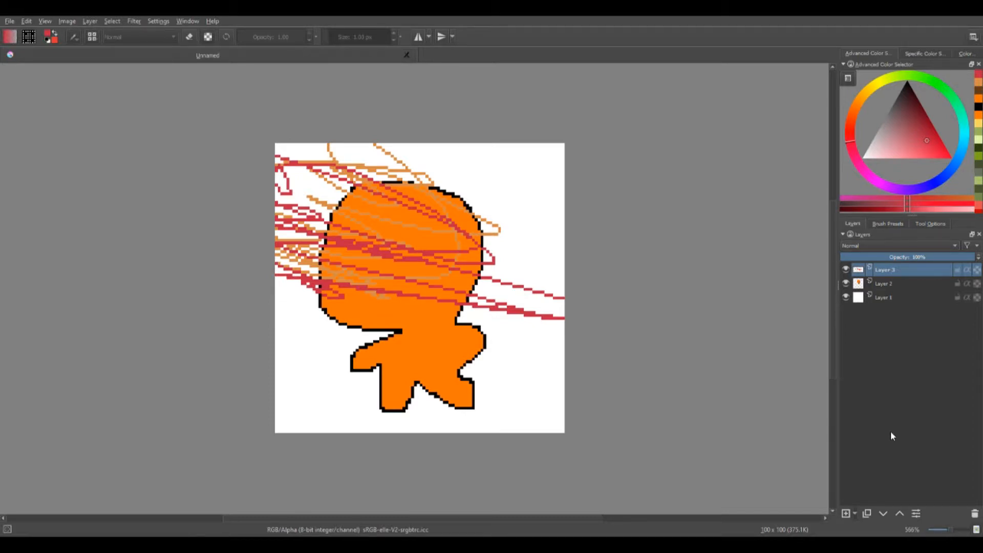
left_click(867, 513)
left_click_drag(412, 269, 426, 357)
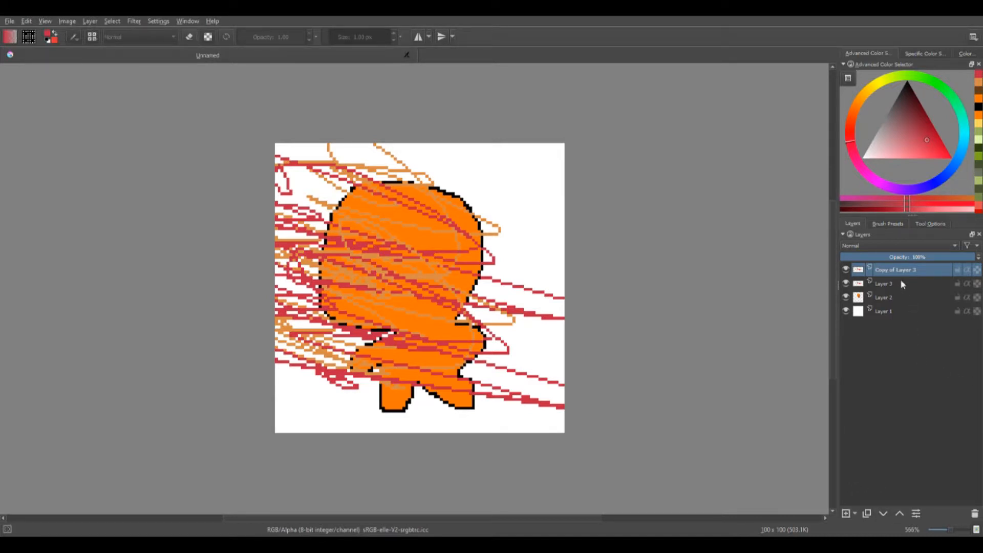
Step: Move the copied scribble layer down the stack, beneath the character's layer
left_click_drag(895, 271, 899, 287)
left_click(884, 515)
left_click(884, 514)
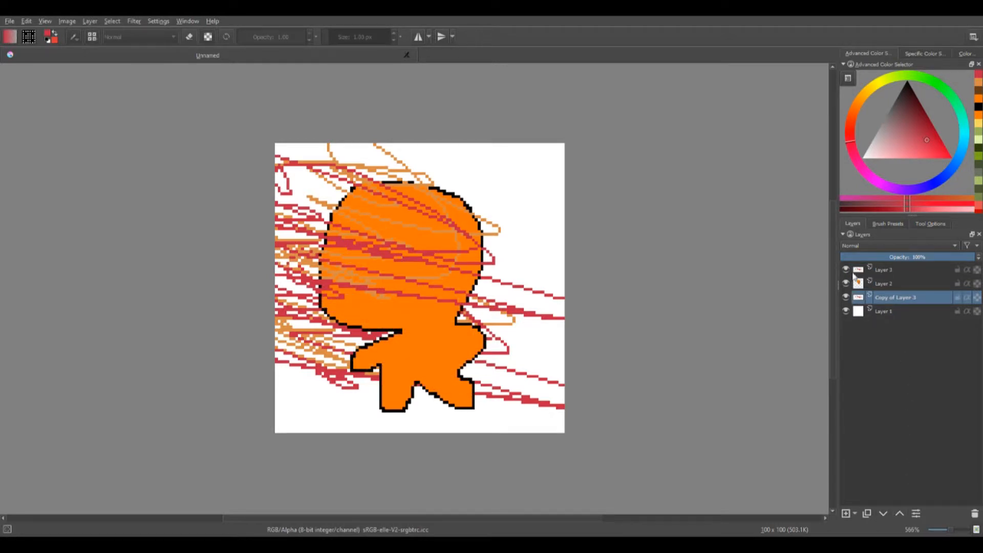
Step: Send the character's layer to the bottom of the layer stack, and raise it to the top
left_click(870, 283)
left_click(884, 514)
left_click(883, 514)
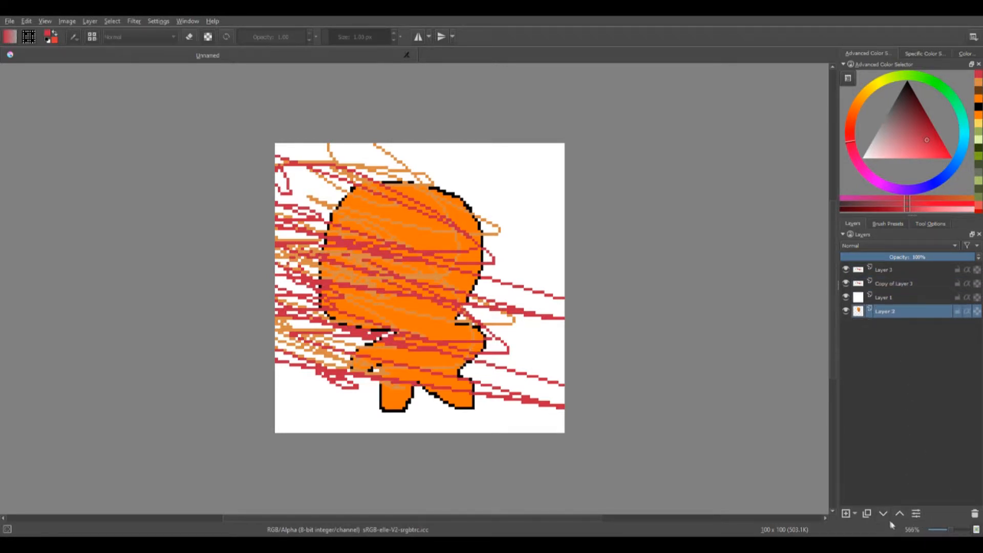
left_click(899, 513)
left_click(899, 513)
left_click(899, 512)
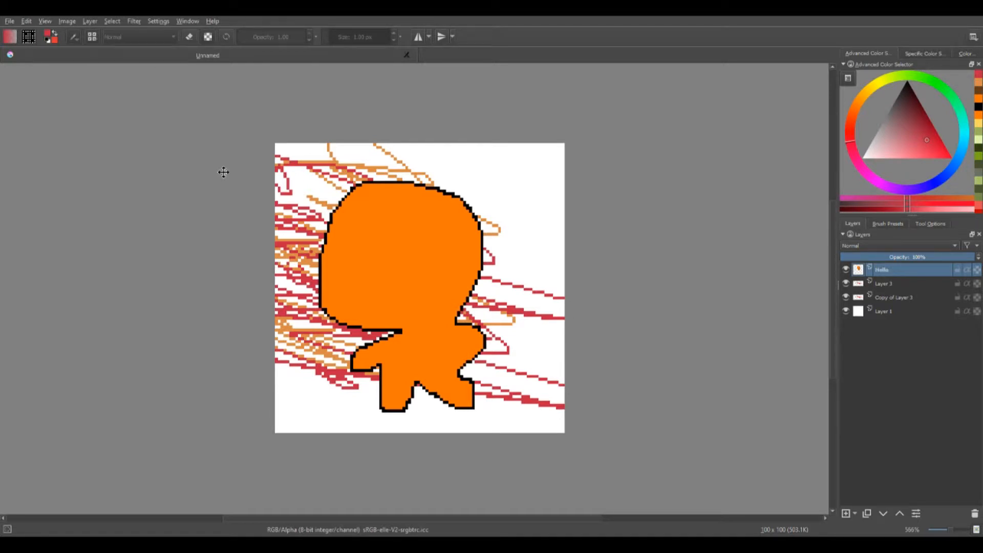
Step: Rename the character's layer as Hello Gamers and set its opacity to 52%
type("Gamers")
left_click(909, 257)
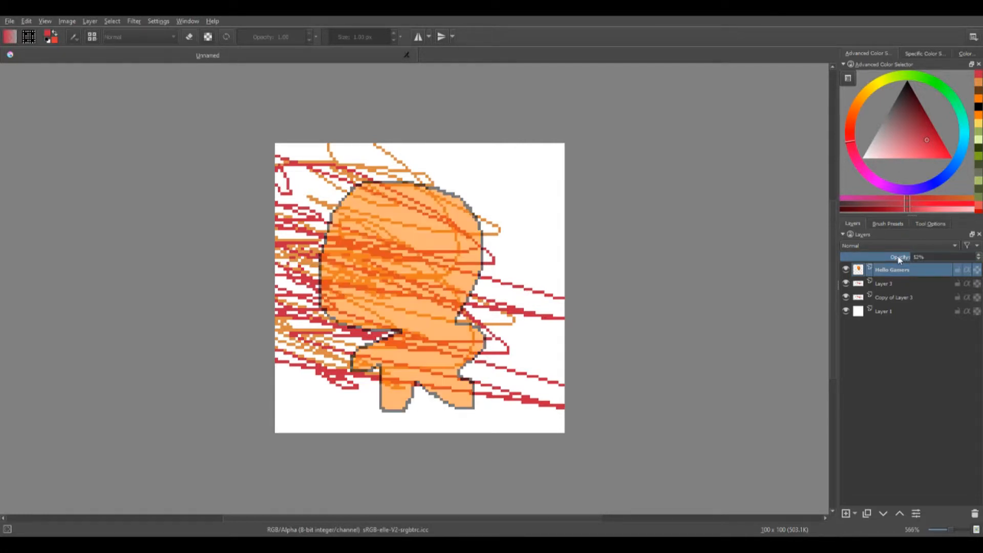
Step: Set the Hello Gamers layer's opacity to 92% and delete Layer 3
left_click(964, 258)
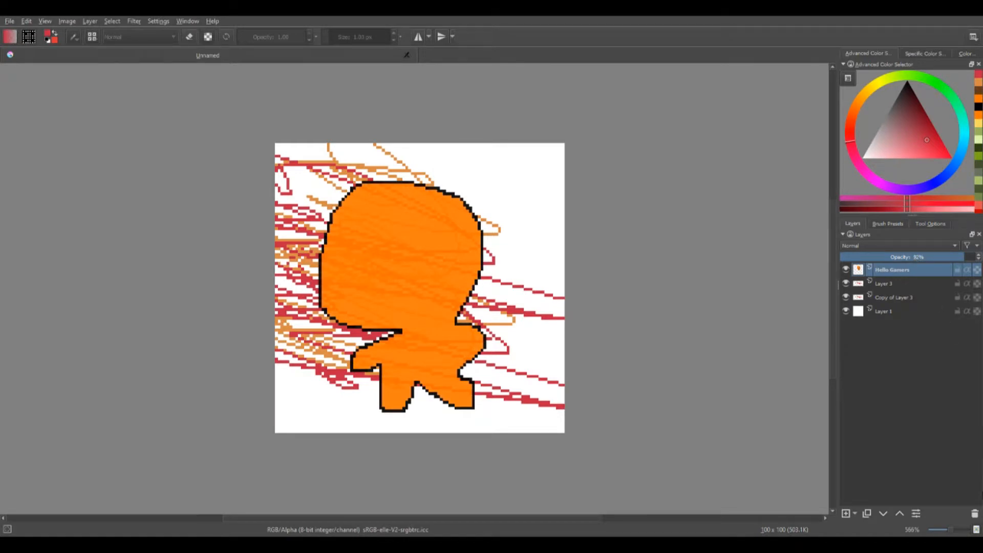
left_click(891, 284)
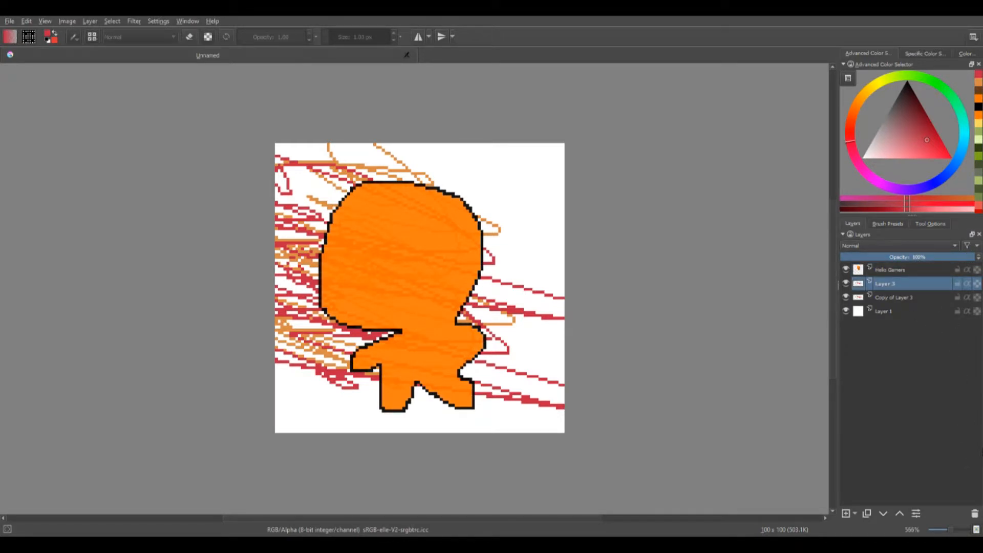
left_click(975, 514)
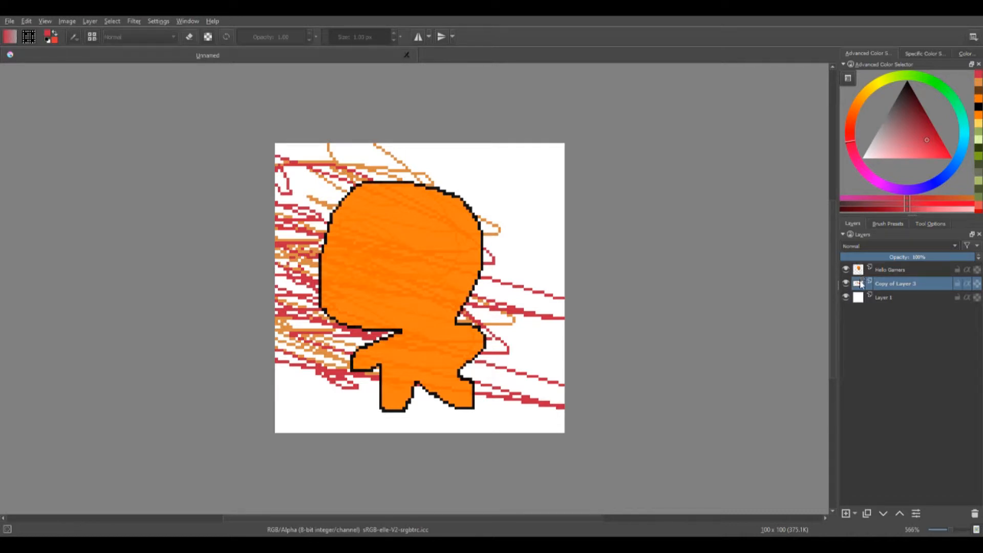
Step: Set the copied scribble layer's blending mode to Multiply and raise it above the Hello Gamers layer
key("ctrl+z")
key("ctrl+z")
key("ctrl+z")
key("ctrl+z")
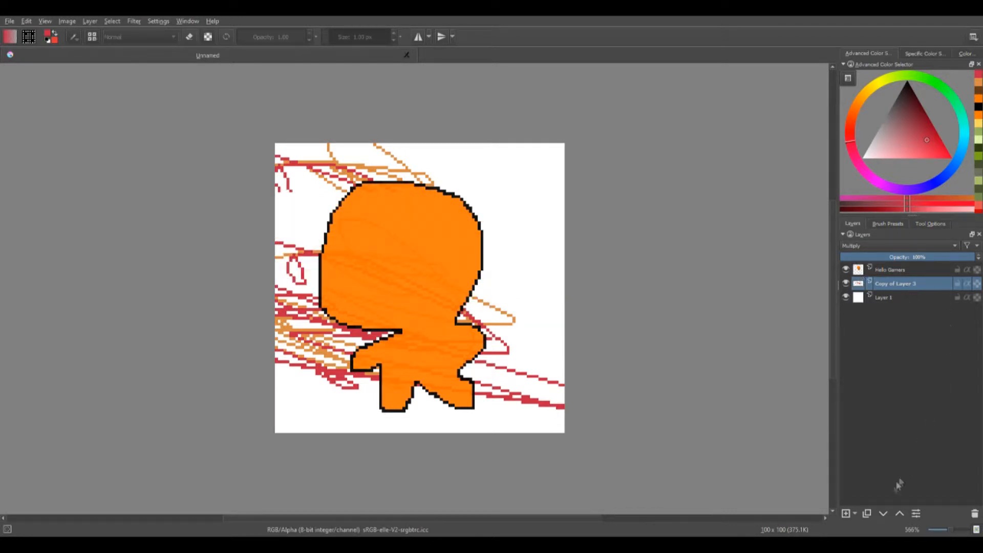
left_click(900, 513)
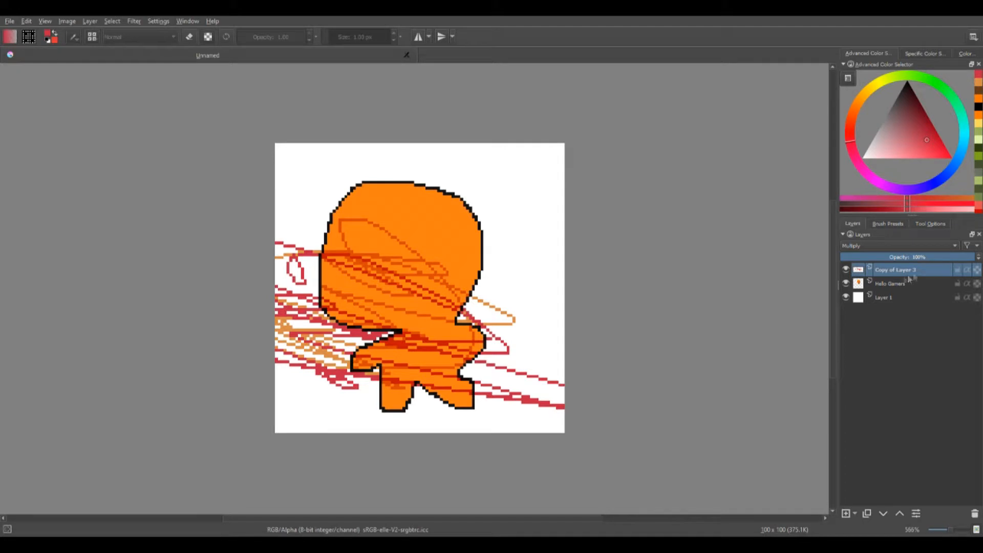
Step: Set the copied scribble layer's opacity to 93% and shift its scribbles up and to the right over the character's head
left_click(890, 257)
left_click_drag(891, 257, 964, 256)
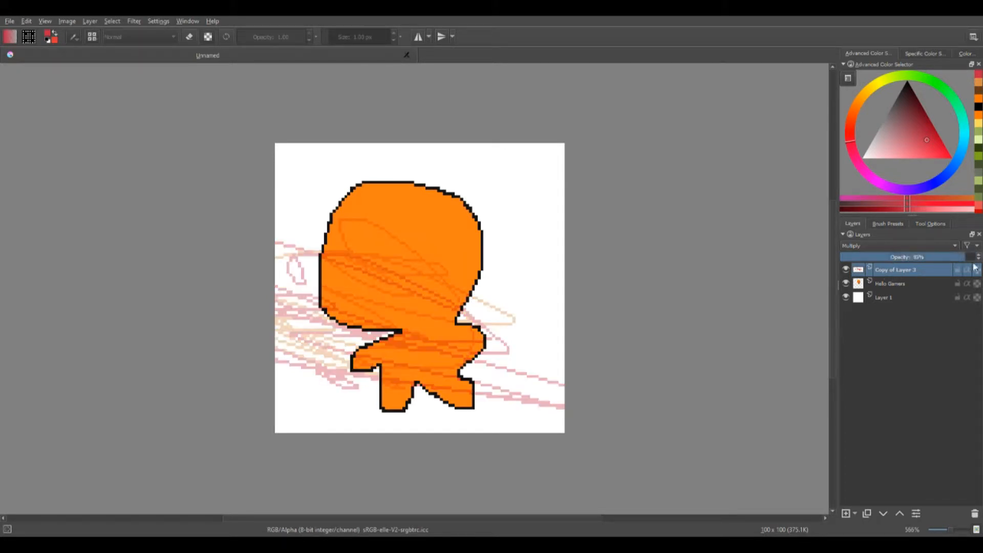
mouse_move(357, 283)
left_mouse_down()
mouse_move(382, 225)
mouse_move(416, 219)
left_mouse_up()
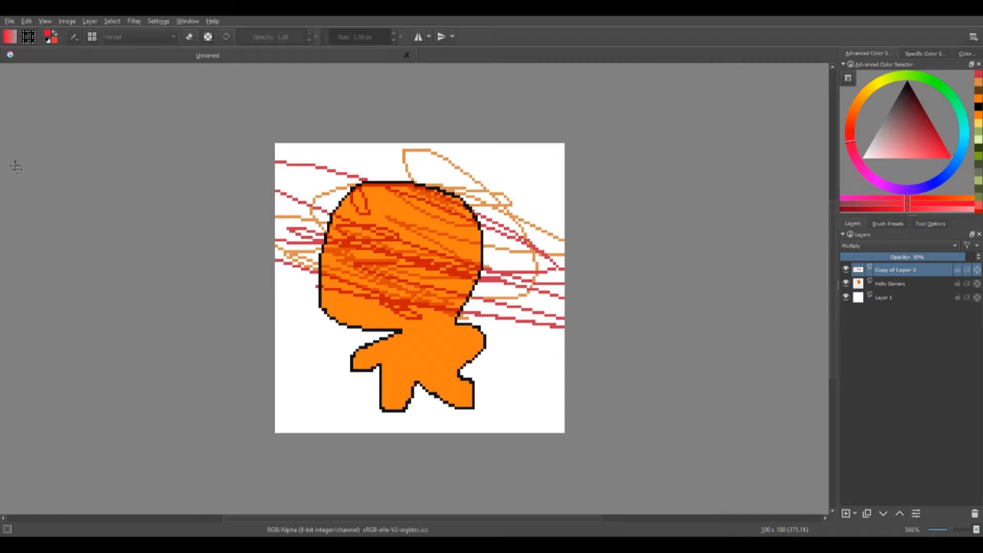
Step: Paint a bright red blob over the right part of the character's head with the PixelArt_Round brush on the Multiply layer
key("b")
left_click(885, 224)
left_click(951, 273)
mouse_move(517, 207)
left_mouse_down()
mouse_move(450, 240)
mouse_move(488, 249)
left_mouse_up()
left_click(852, 223)
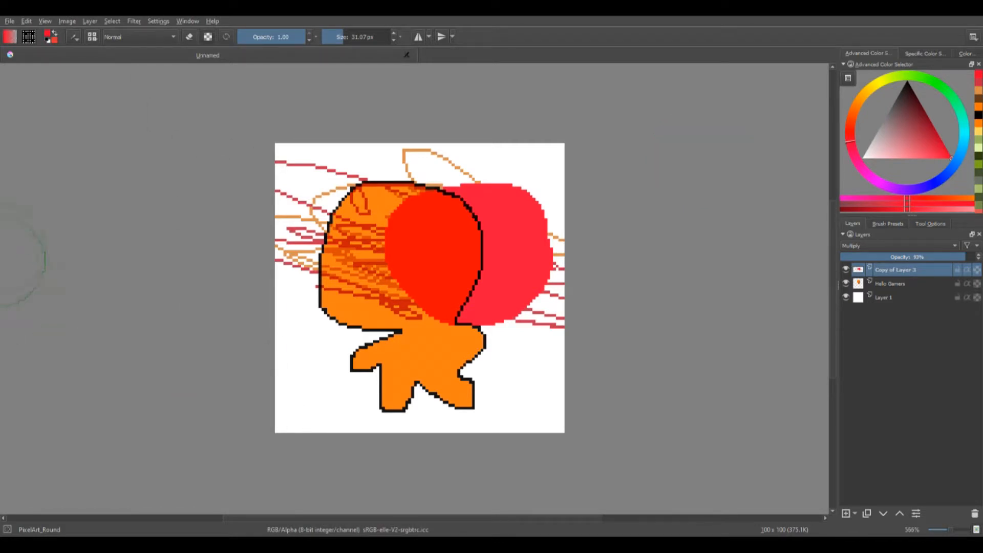
Step: Fill the character on the Hello Gamers layer with a plain medium gray
left_click(892, 283)
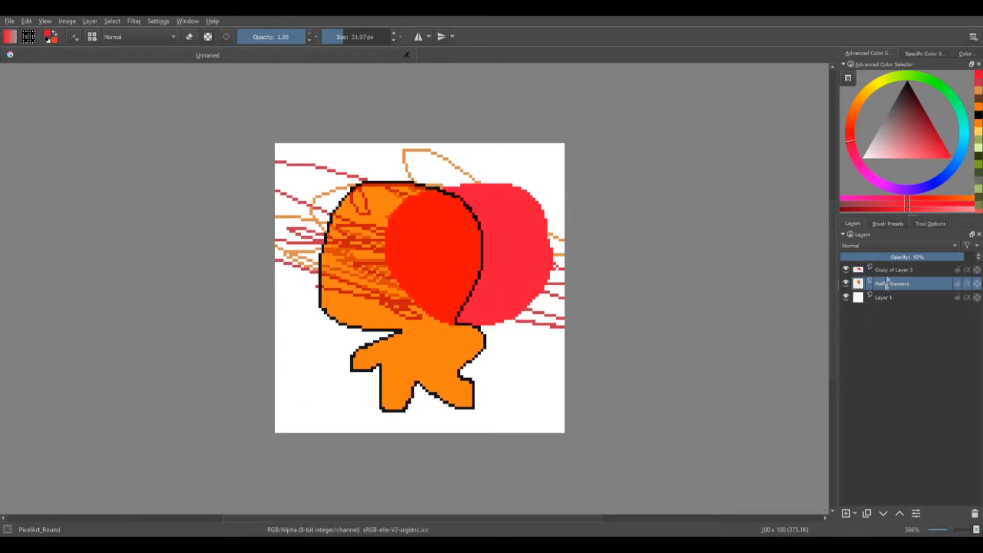
left_click_drag(893, 128, 861, 118)
left_click(387, 218)
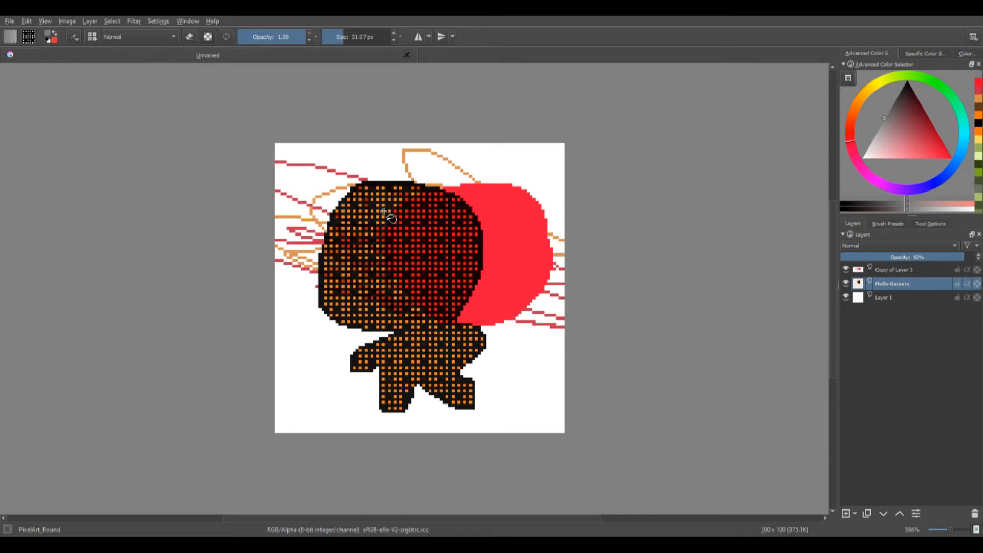
key("ctrl+z")
left_click(897, 225)
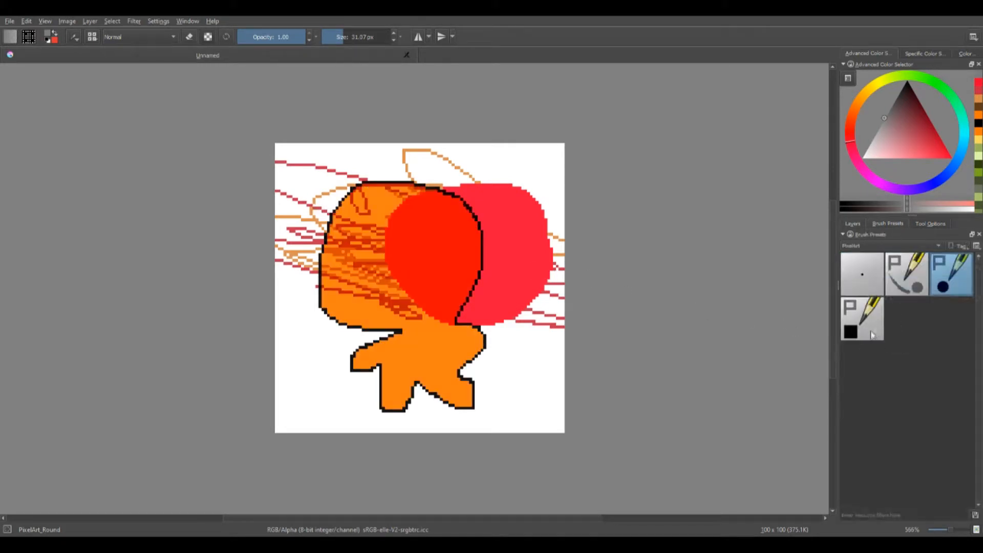
left_click(921, 225)
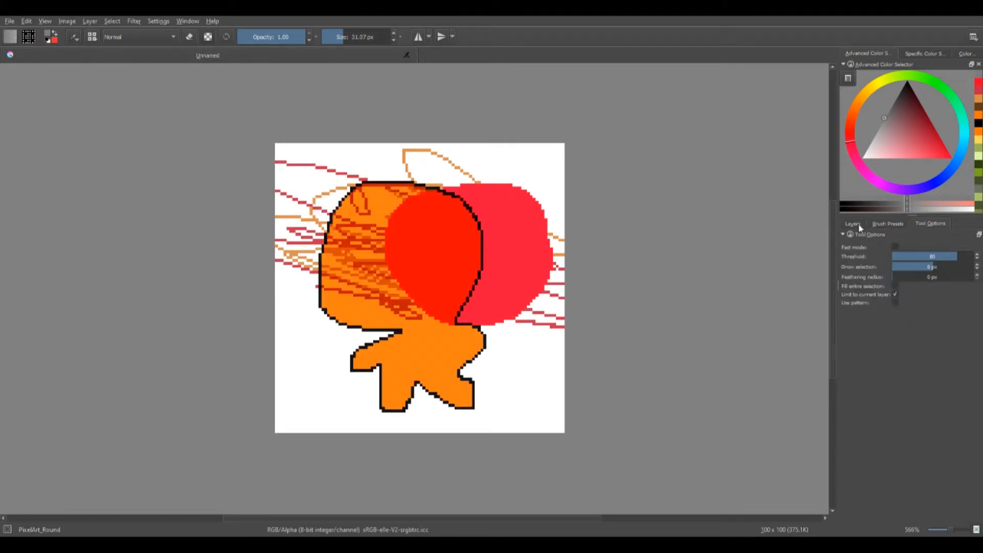
left_click(855, 225)
left_click(383, 267)
Step: Pick a darker gray and draw a curved shading line down the character's head and body with the 1 px pixel1 brush
left_click(892, 104)
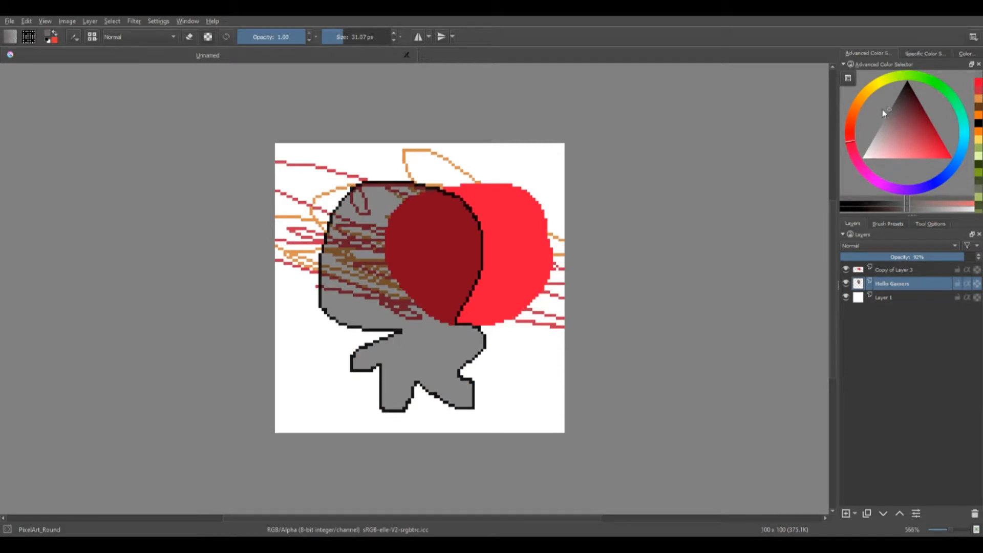
left_click(888, 223)
left_click(870, 275)
mouse_move(431, 190)
left_mouse_down()
mouse_move(439, 227)
mouse_move(421, 279)
mouse_move(376, 315)
mouse_move(411, 330)
mouse_move(419, 361)
mouse_move(385, 379)
left_mouse_up()
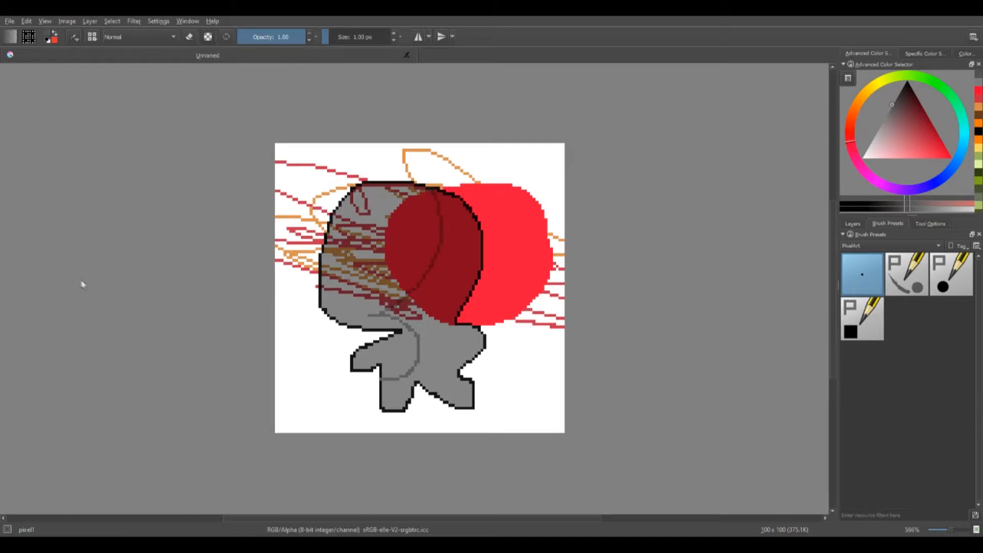
Step: Try filling the character with the darker gray, undo it, and draw a second curved line beside the one on the head
left_click(441, 344)
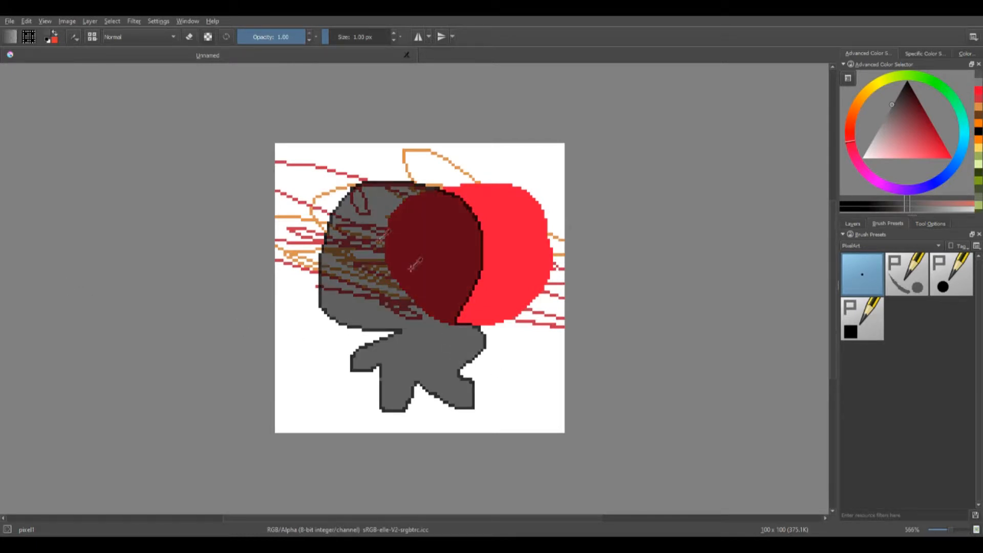
key("ctrl+z")
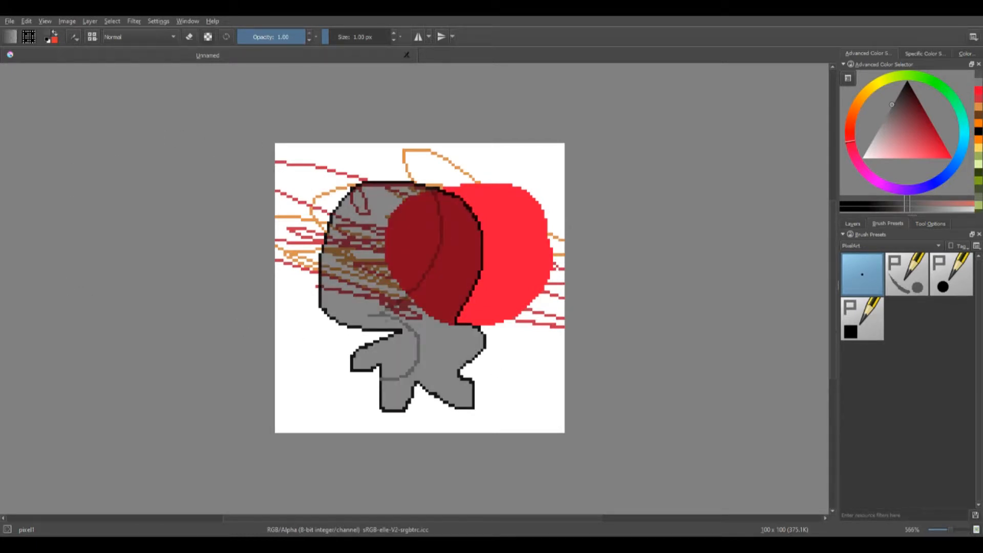
left_click_drag(402, 302, 436, 190)
Step: Check the fill options, try filling the head with the darker gray again, and undo the fill
left_click(919, 225)
key("f")
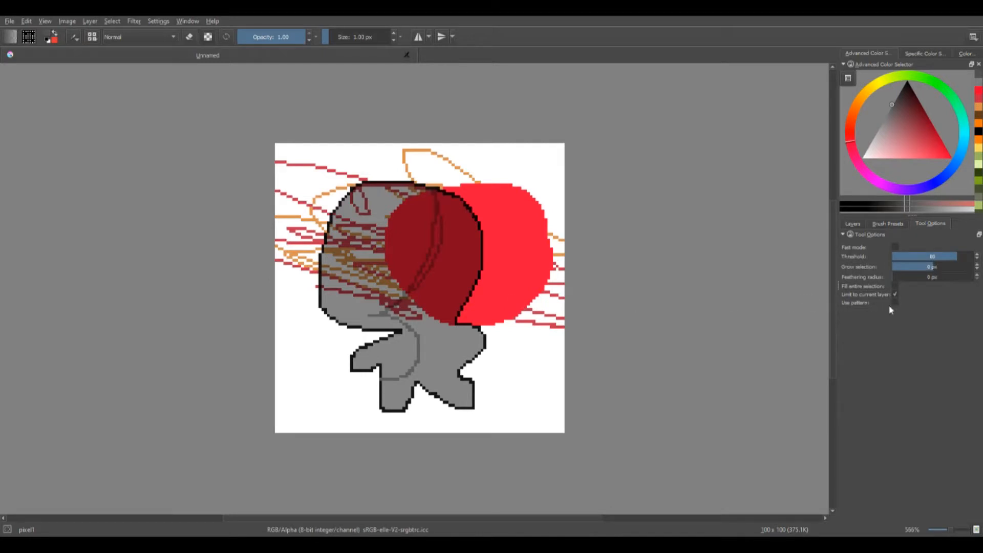
left_click(430, 260)
key("ctrl+z")
Step: Paint a softer red blob over the left part of the character's head with PixelArt_Round on the Multiply layer
left_click(852, 224)
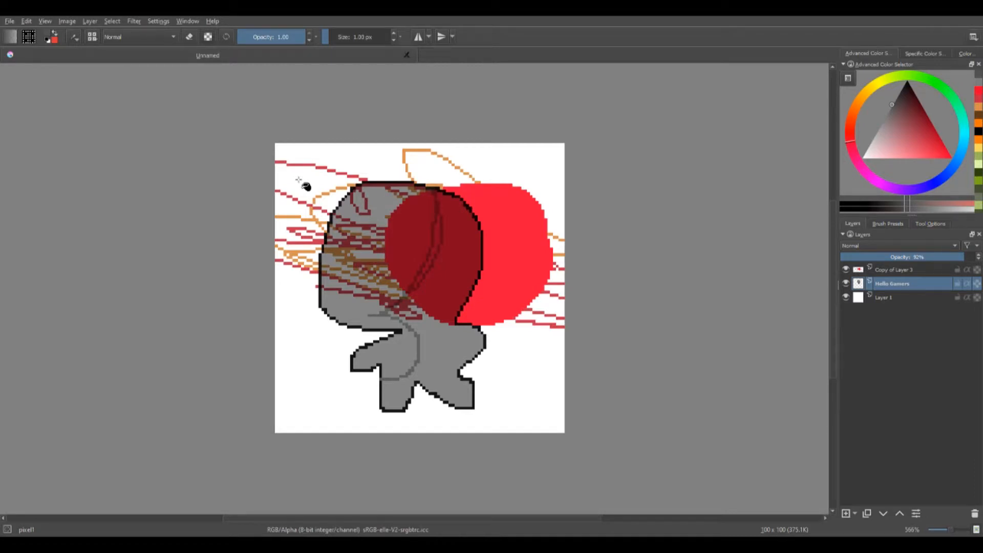
left_click(934, 272)
left_click(930, 136)
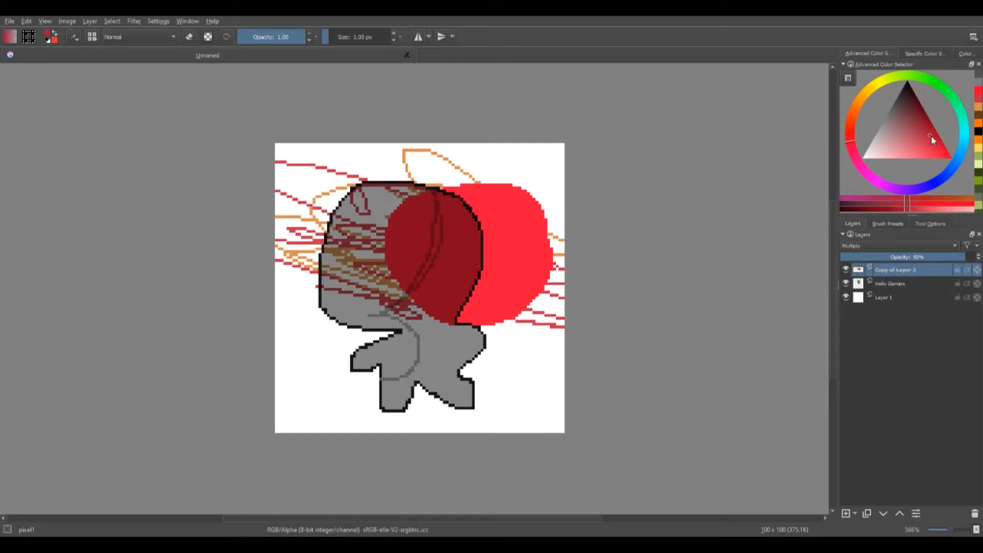
left_click_drag(931, 136, 924, 147)
left_click(887, 225)
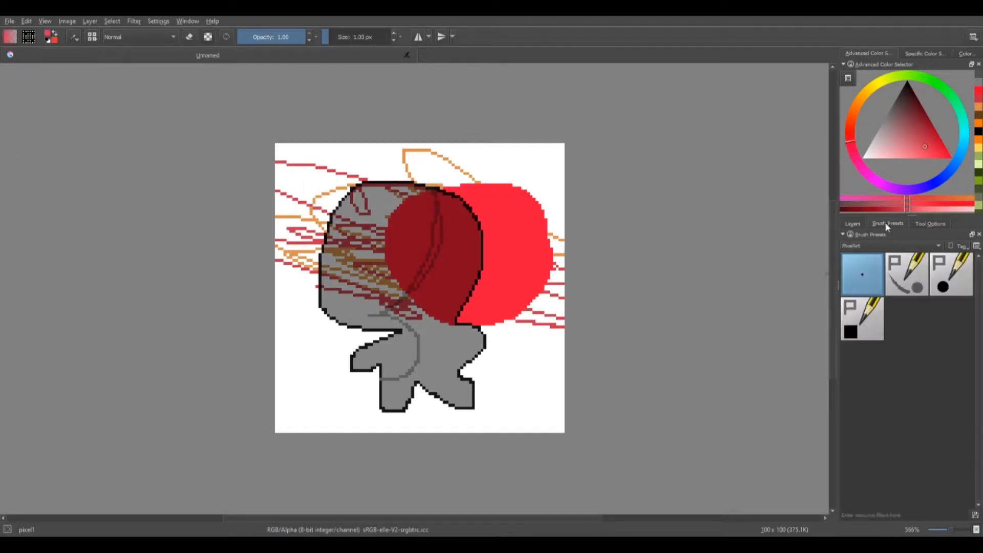
left_click(951, 274)
mouse_move(404, 220)
left_mouse_down()
mouse_move(373, 220)
mouse_move(358, 233)
left_mouse_up()
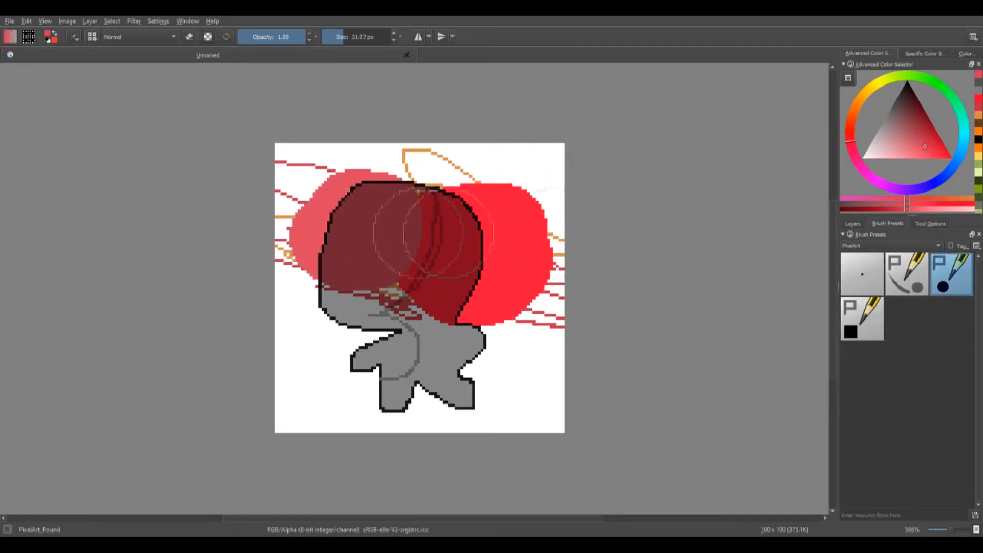
Step: Pick a saturated blue and paint a large blob over the character's lower head and body
left_click(934, 182)
left_click_drag(911, 157, 951, 158)
mouse_move(476, 279)
left_mouse_down()
mouse_move(461, 358)
mouse_move(420, 389)
mouse_move(361, 320)
mouse_move(343, 315)
left_mouse_up()
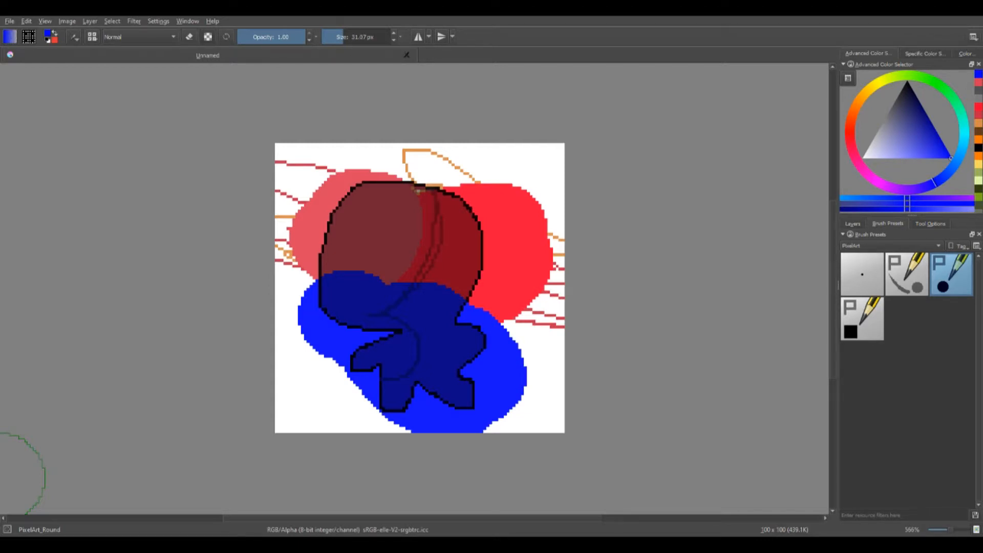
Step: Try the Subtract and Gamma Light blending modes on the painted layer
left_click(852, 224)
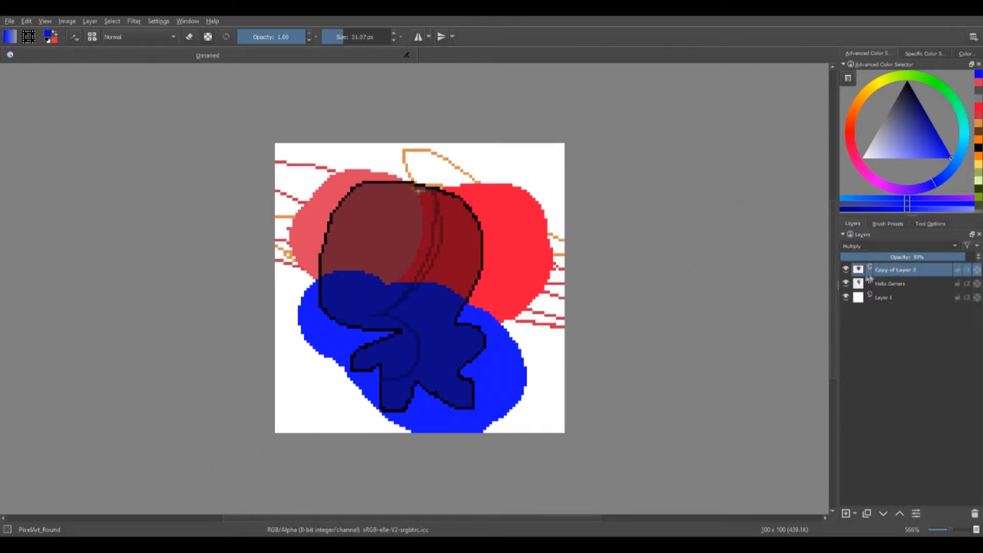
scroll(860, 247, "down", 1)
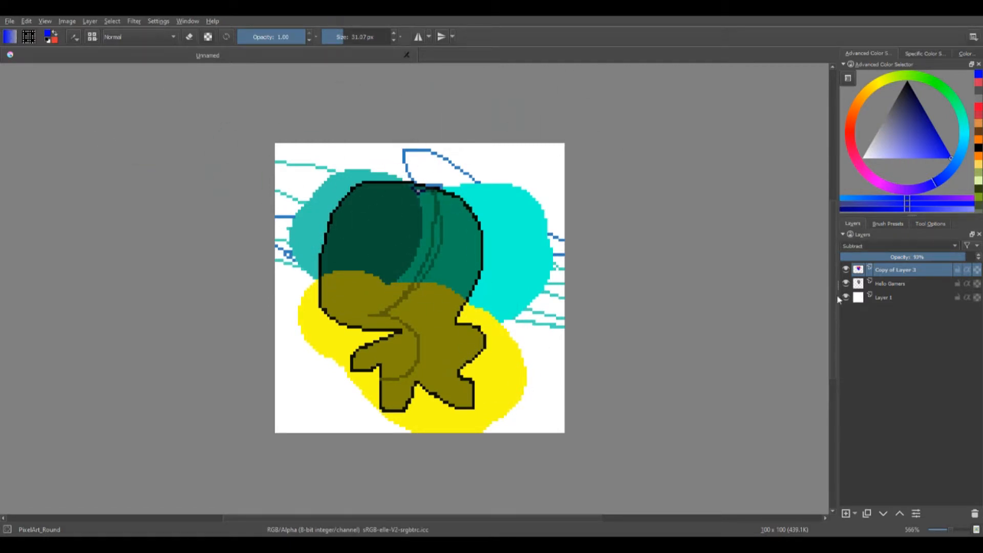
left_click(869, 309)
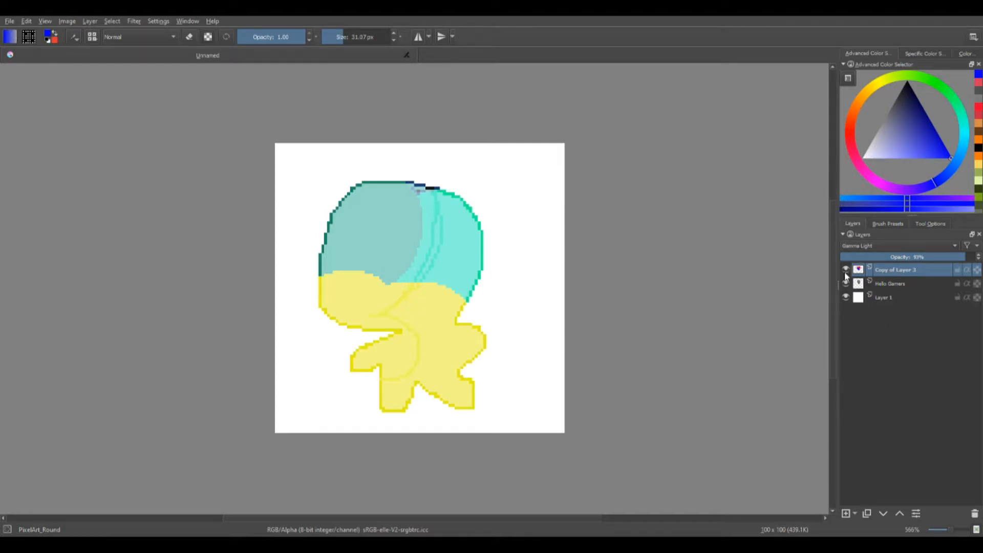
Step: Delete the painted color layer and add a new empty paint layer above Hello Gamers
left_click(974, 514)
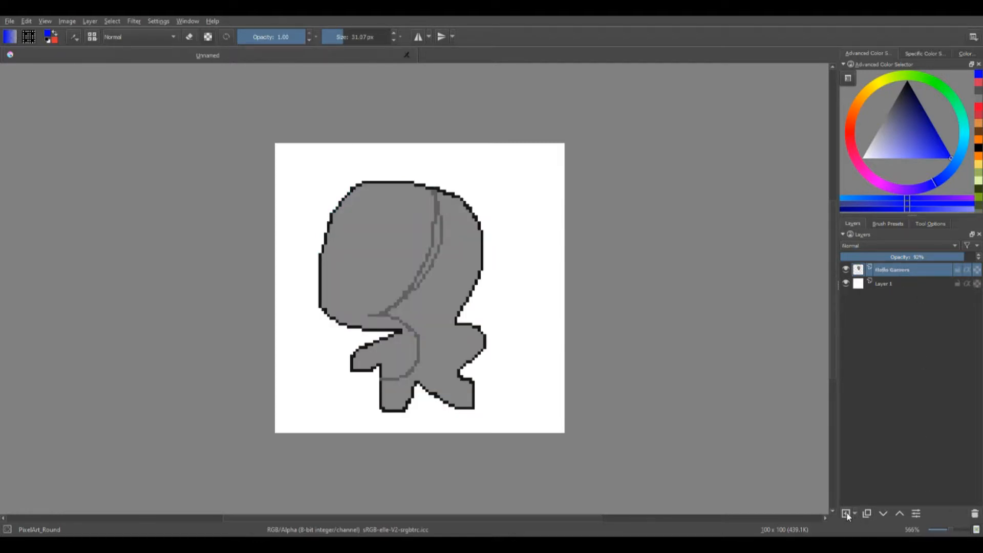
left_click(846, 514)
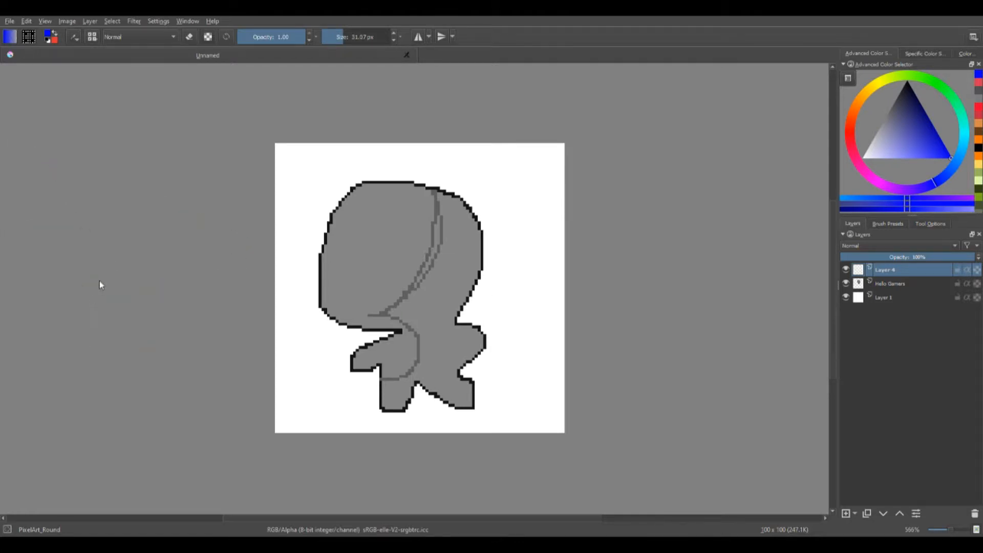
Step: Pick a dark gray, try filling the new layer with a fill threshold of 24, and undo the fill
left_click(891, 104)
left_click(888, 224)
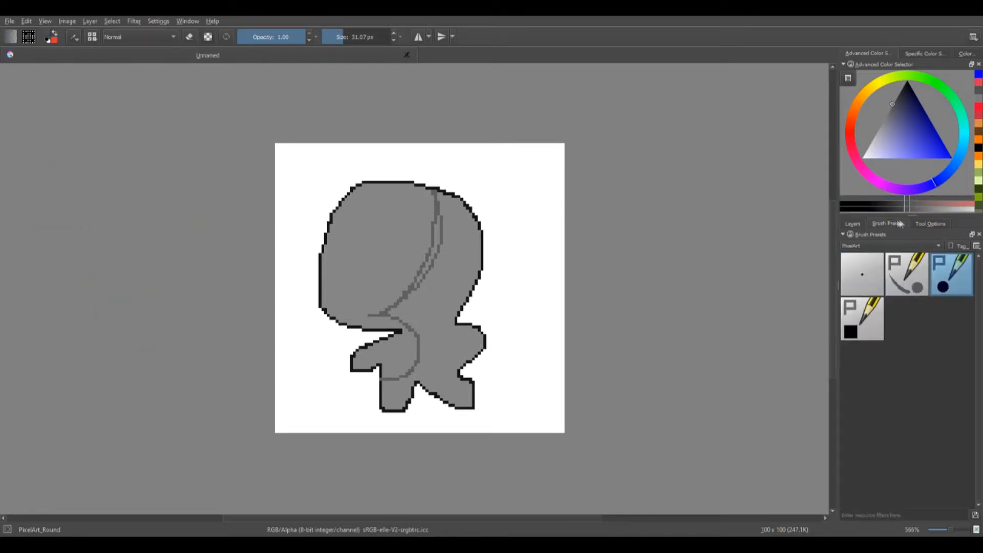
left_click(928, 224)
left_click_drag(917, 259, 911, 257)
left_click(450, 278)
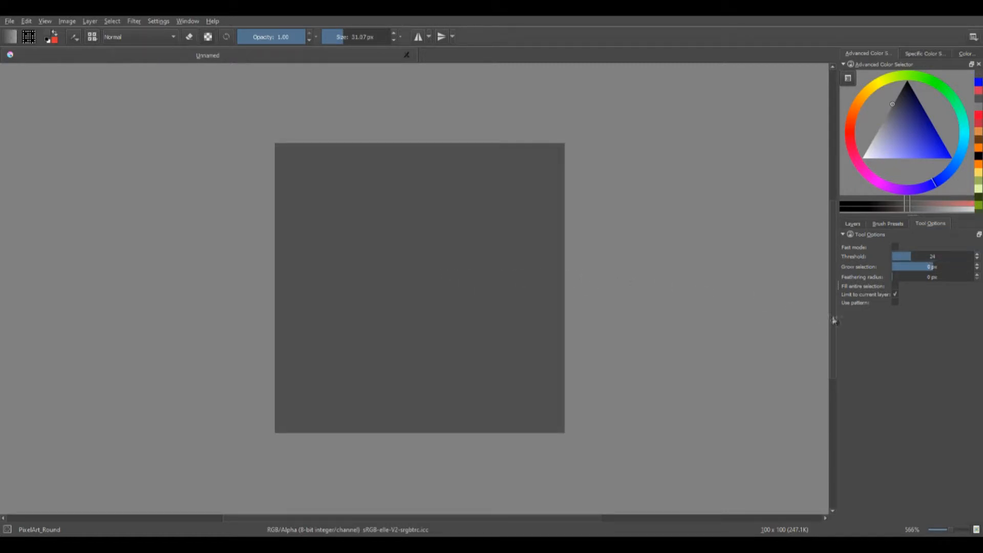
key("ctrl+z")
Step: Raise the fill threshold to 96, try filling the new layer again, and undo the fill
left_click_drag(931, 258, 967, 256)
left_click(458, 269)
key("ctrl+z")
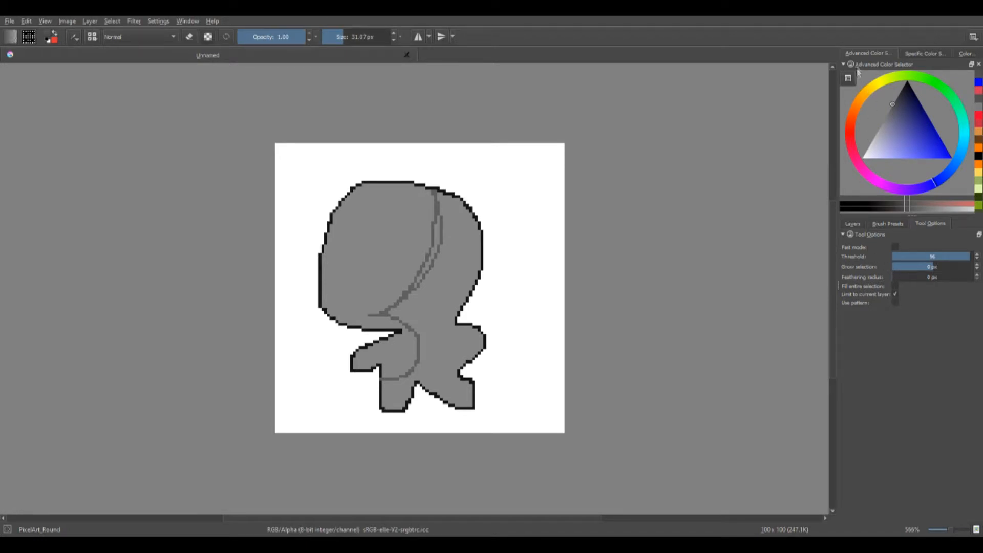
left_click(917, 53)
left_click(866, 53)
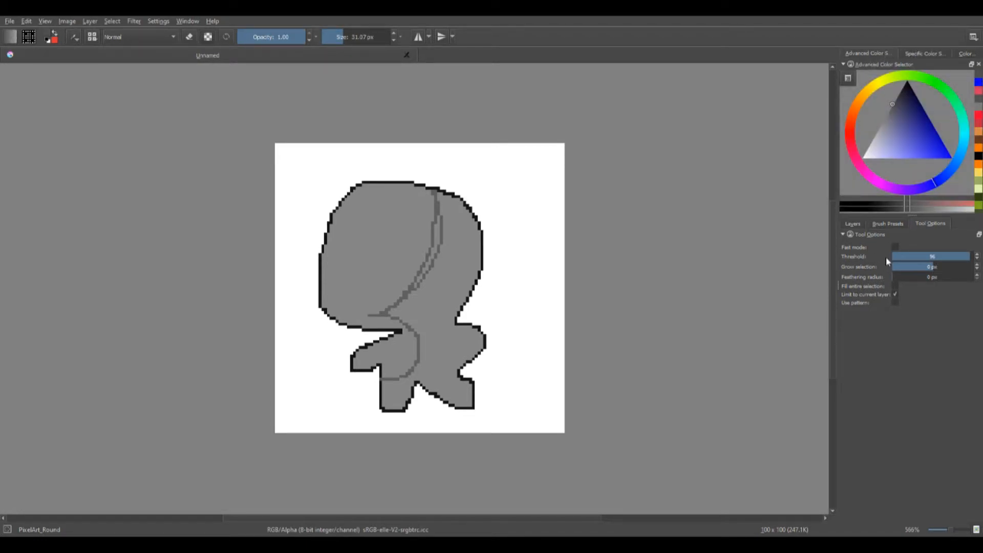
Step: Try filling the character on the Hello Gamers layer with dark gray at the high threshold, and undo the fill
left_click(853, 224)
left_click(901, 283)
left_click(476, 283)
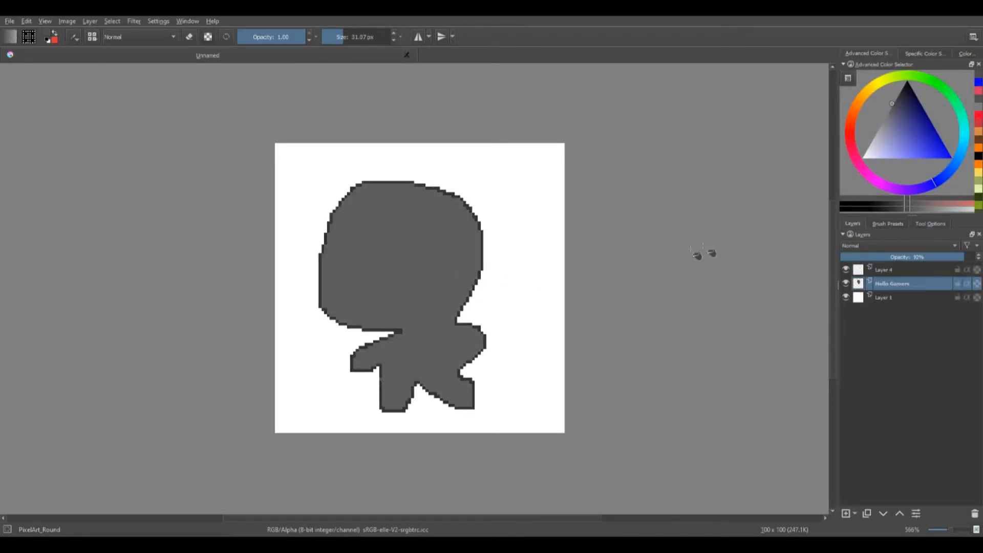
key("ctrl+z")
left_click(877, 224)
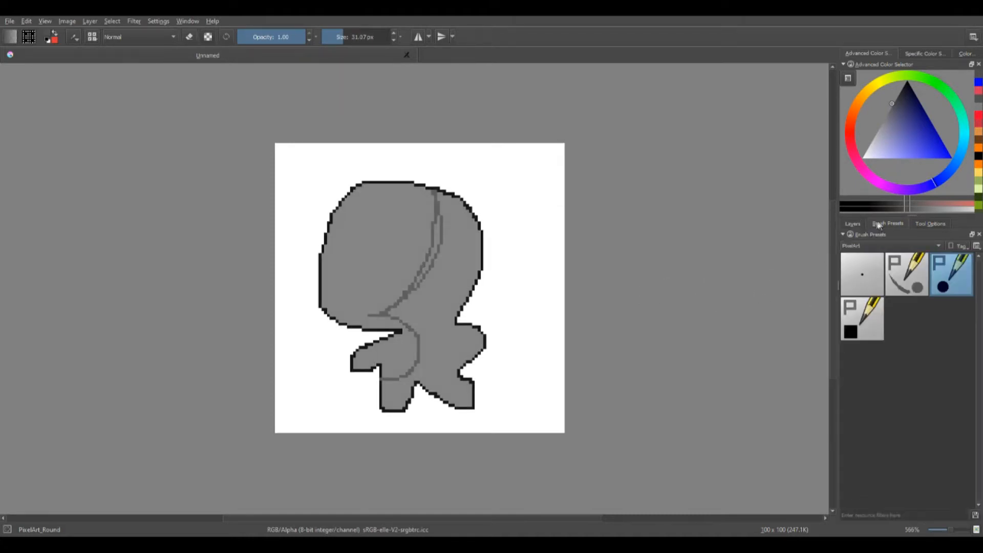
left_click(855, 223)
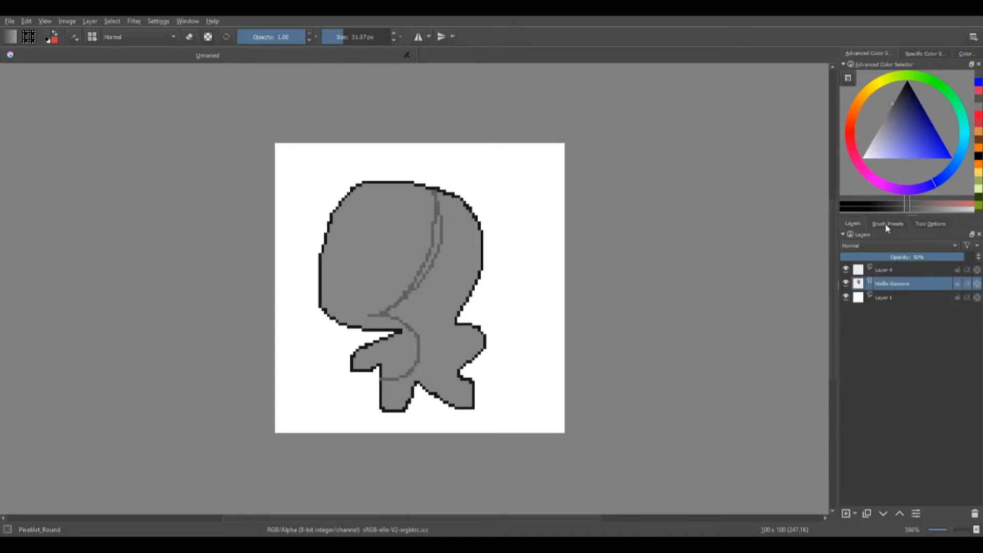
left_click(886, 225)
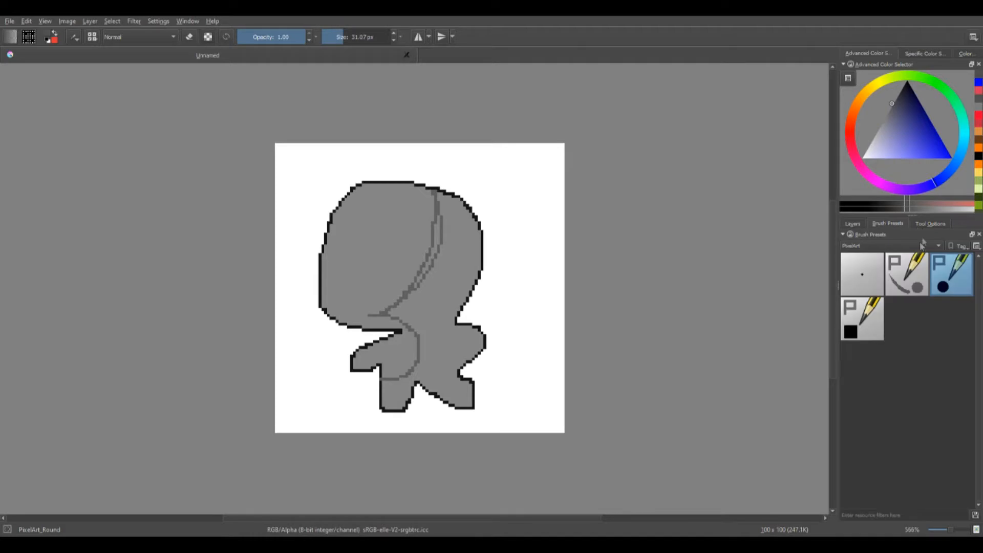
Step: Lower the fill threshold to 16, fill the character's shaded right side with dark gray, and reduce the threshold further
left_click(929, 224)
left_click_drag(931, 257, 904, 257)
left_click(459, 259)
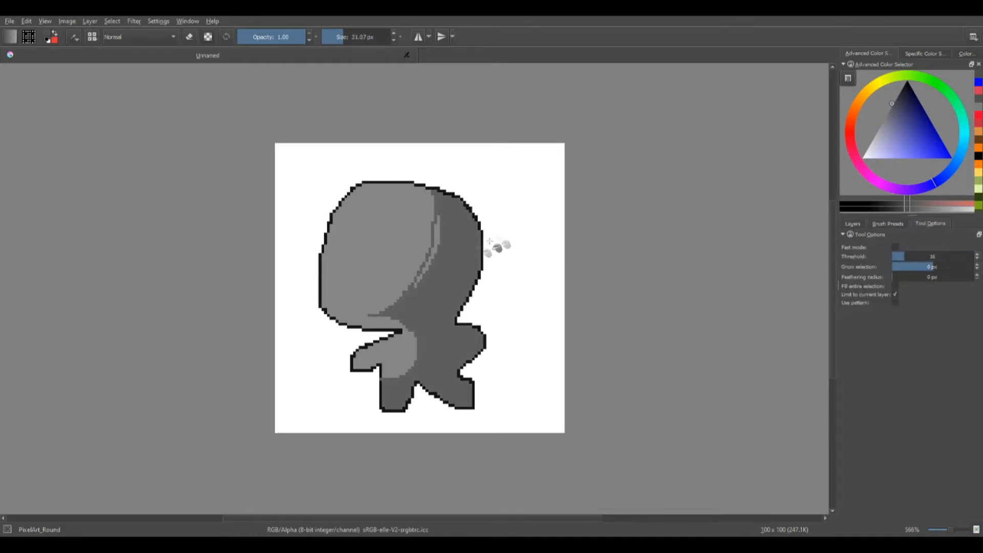
left_click_drag(903, 257, 897, 257)
Step: Set Layer 4 to the Multiply blending mode and cover the whole character and its background on it with saturated blue
left_click(852, 225)
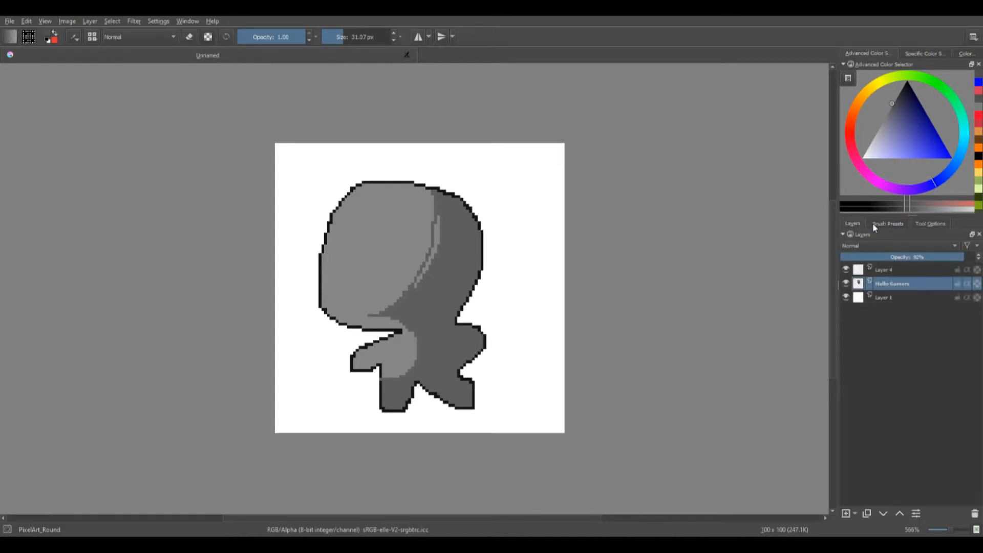
left_click(893, 270)
left_click(951, 157)
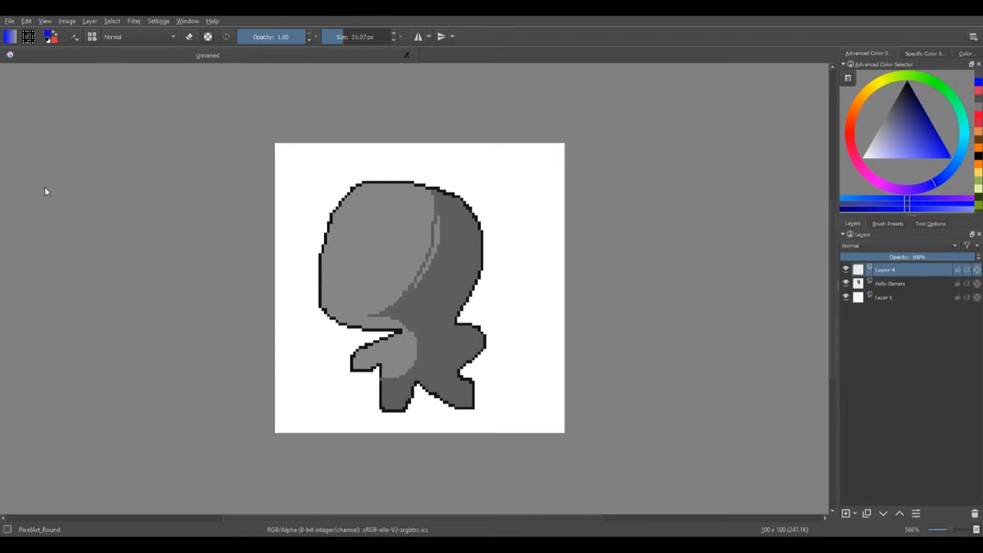
left_click(890, 247)
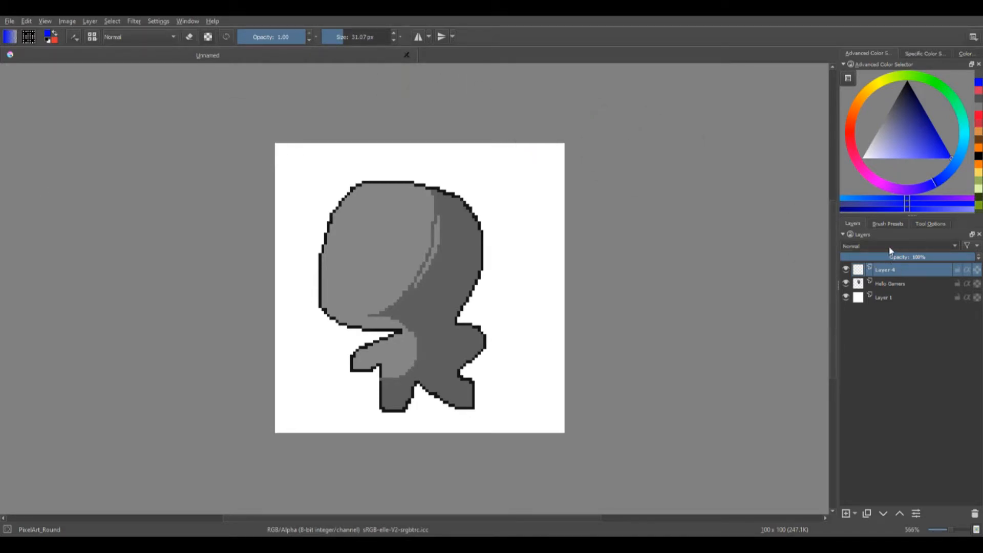
left_click(873, 278)
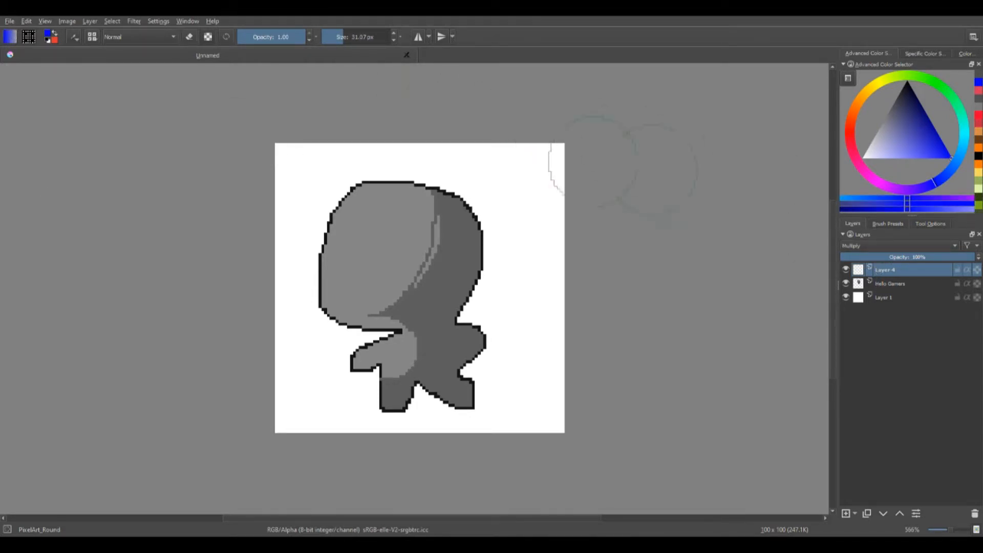
mouse_move(328, 225)
left_mouse_down()
mouse_move(596, 266)
mouse_move(154, 361)
mouse_move(219, 209)
mouse_move(311, 82)
left_mouse_up()
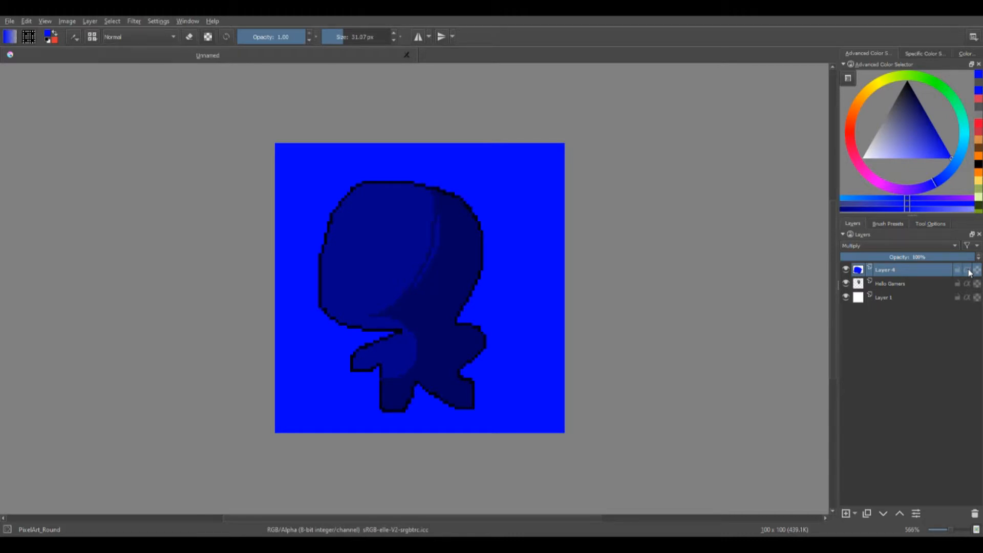
Step: Turn on alpha inheritance for Layer 4 and hide Layer 1
left_click(967, 270)
left_click(845, 297)
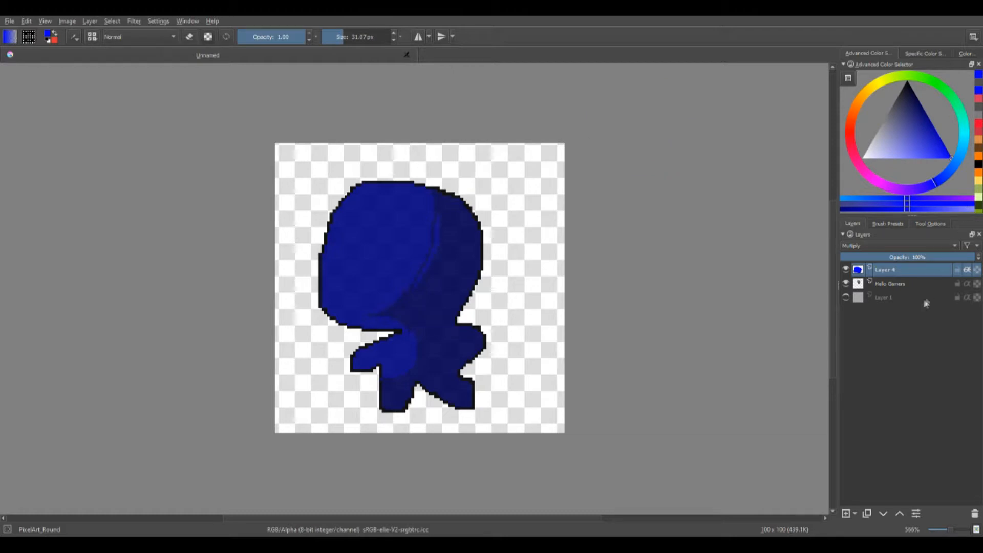
Step: Paint light gray strokes at 0.45 opacity along the background's top and right edges on Hello Gamers, and show Layer 1 again
left_click(902, 283)
left_click_drag(911, 137, 876, 158)
left_click_drag(279, 40, 267, 39)
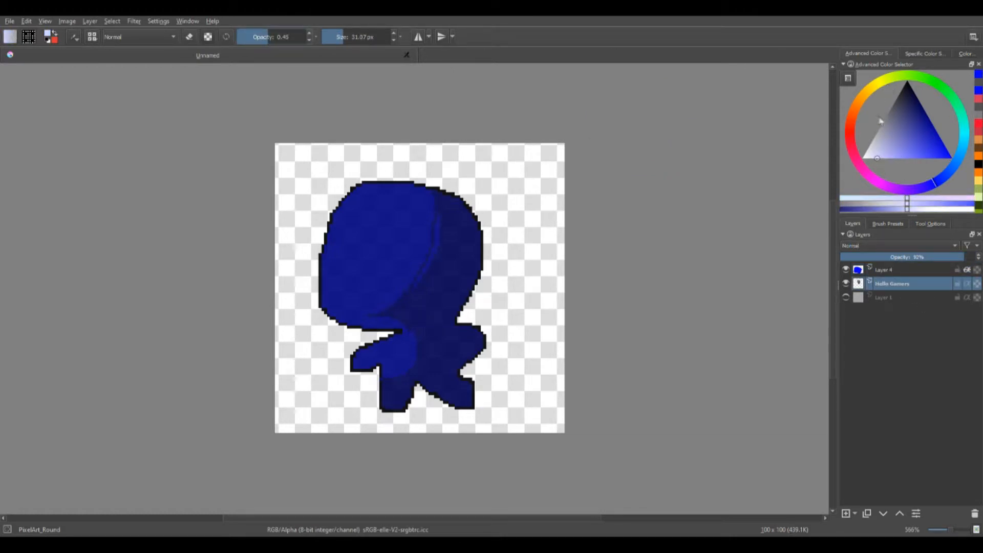
left_click(879, 126)
mouse_move(550, 213)
left_mouse_down()
mouse_move(540, 197)
mouse_move(558, 158)
mouse_move(520, 153)
left_mouse_up()
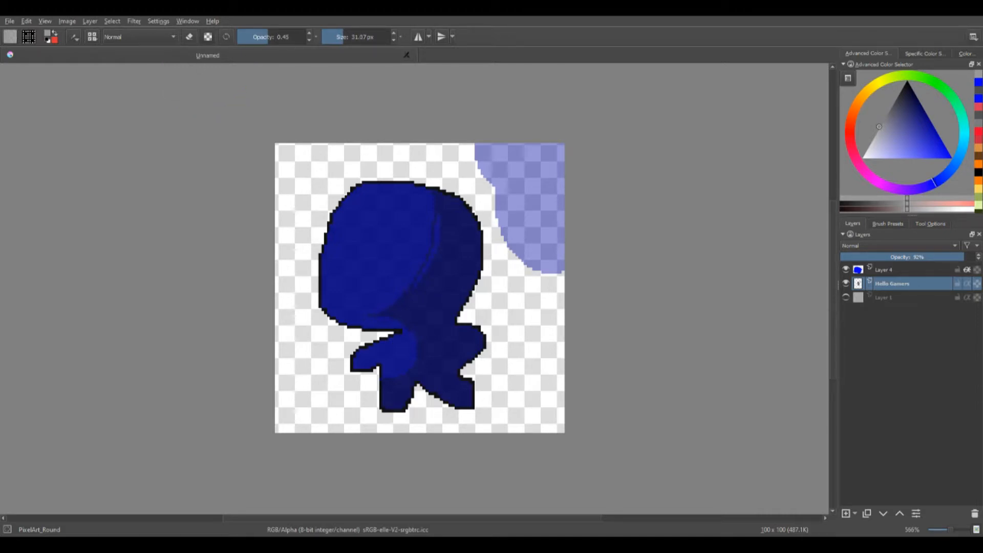
mouse_move(547, 307)
left_mouse_down()
mouse_move(560, 285)
mouse_move(582, 384)
mouse_move(575, 131)
mouse_move(575, 225)
mouse_move(350, 104)
mouse_move(307, 105)
left_mouse_up()
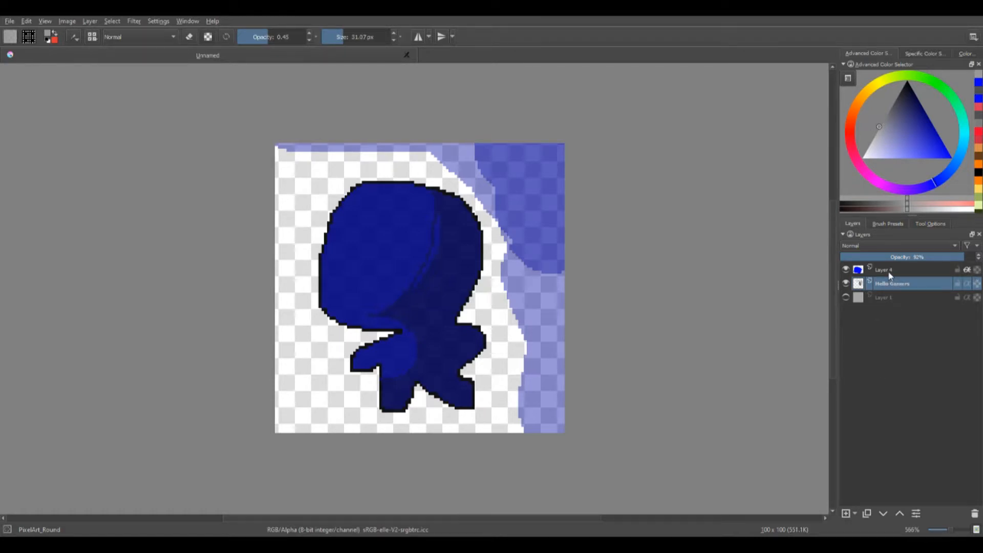
left_click(845, 297)
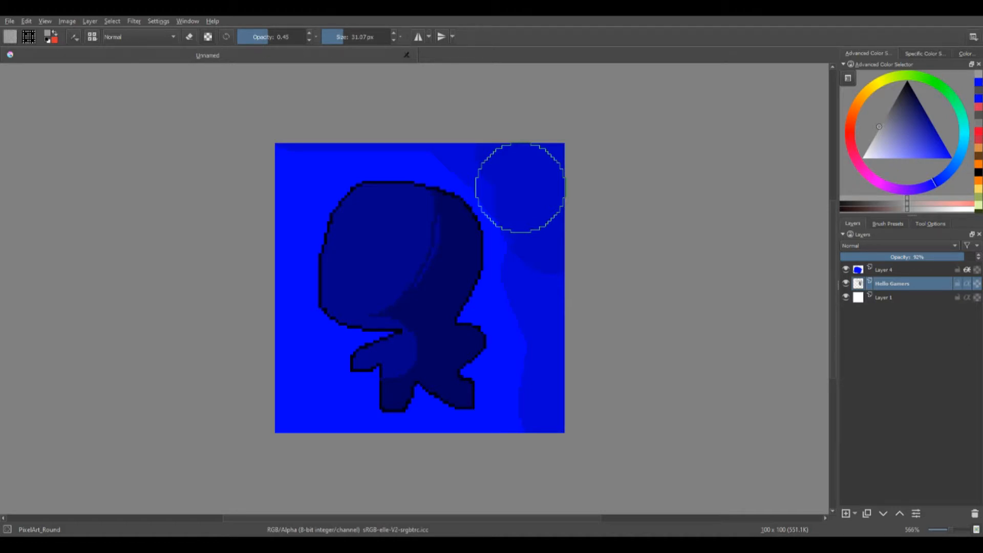
Step: Create a group layer named Color Group and move Layer 4 and Hello Gamers into it, with Layer 4 on top
left_click(881, 272)
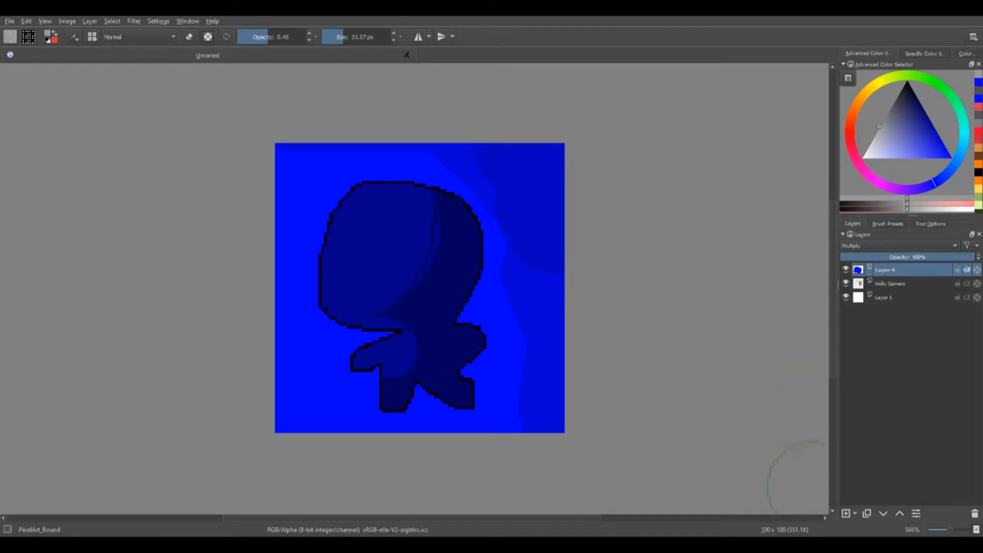
left_click(852, 511)
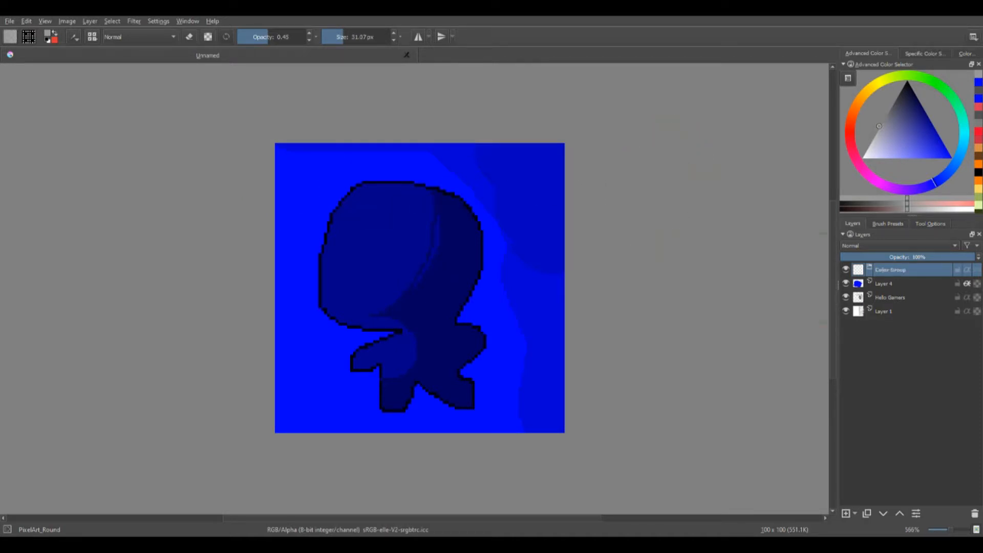
left_click_drag(886, 287, 904, 268)
left_click_drag(886, 301, 911, 291)
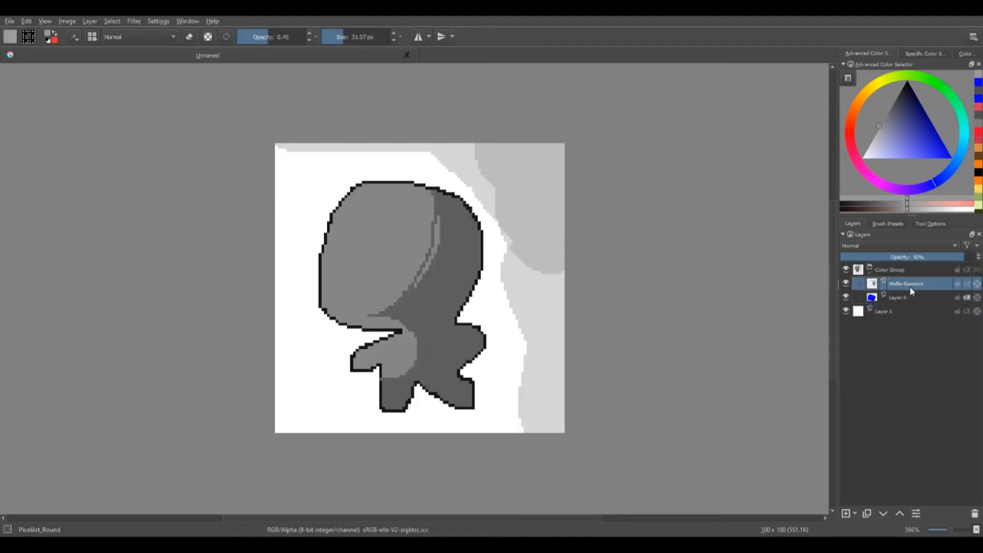
left_click(905, 298)
left_click(900, 513)
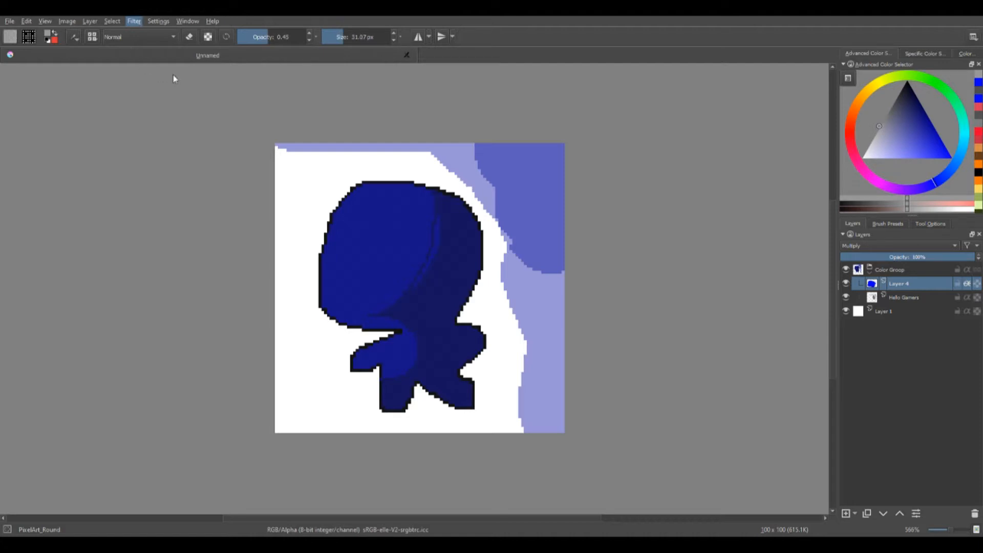
Step: Hide and show the Hello Gamers layer, and turn off alpha inheritance on Layer 4
left_click(845, 296)
left_click(845, 297)
left_click(966, 283)
Step: Try blurring the Hello Gamers layer, turn Layer 4's alpha inheritance back on, and undo the blur
left_click(857, 297)
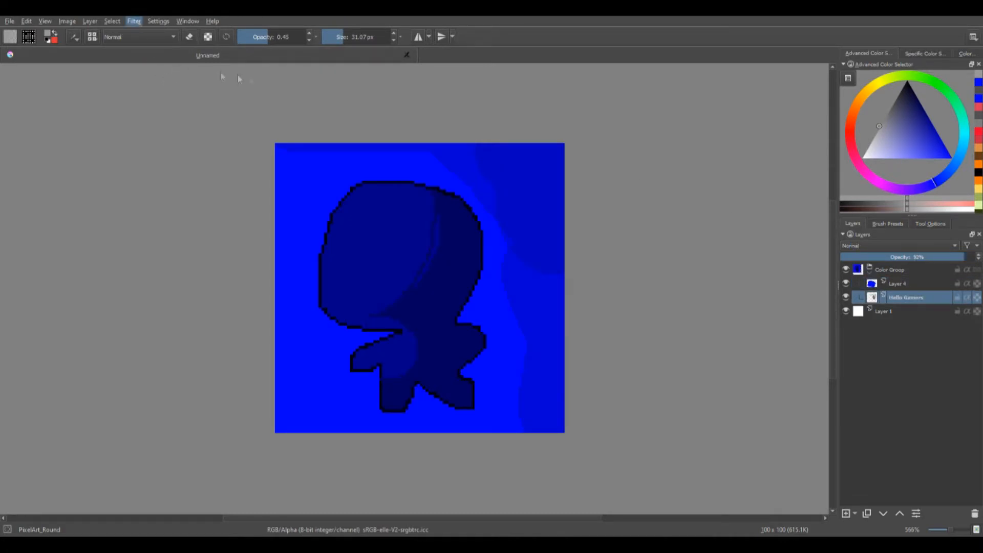
left_click(317, 78)
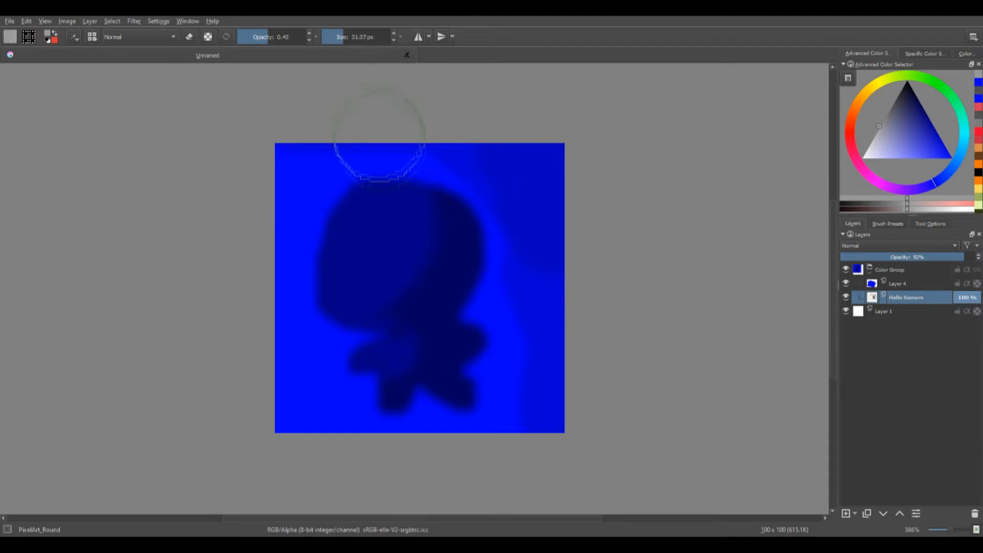
left_click(455, 311)
left_click(846, 283)
left_click(846, 283)
left_click(967, 283)
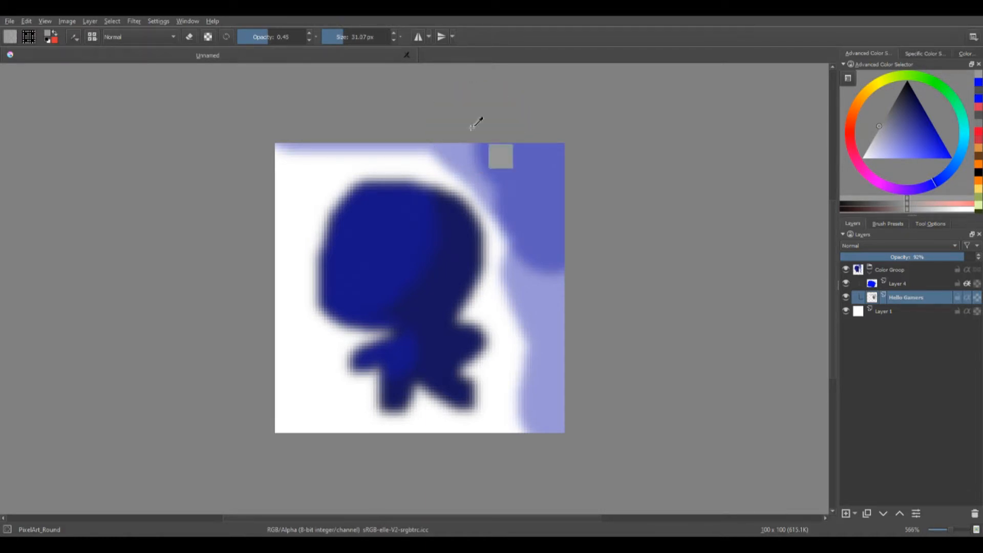
key("ctrl+z")
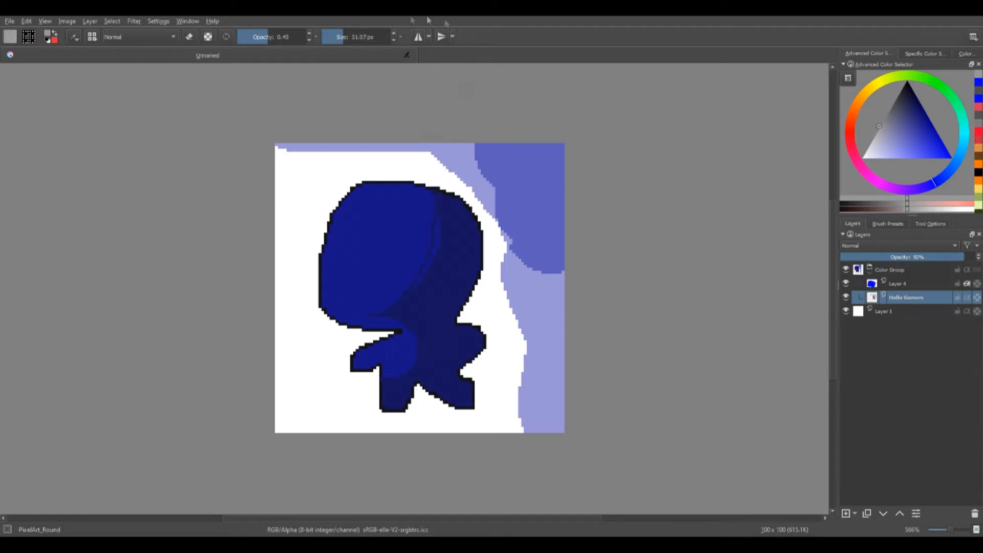
Step: Add a filter layer with a reduced Gaussian Blur above Hello Gamers and move it above Layer 4 in Color Group
left_click(854, 514)
left_click(867, 485)
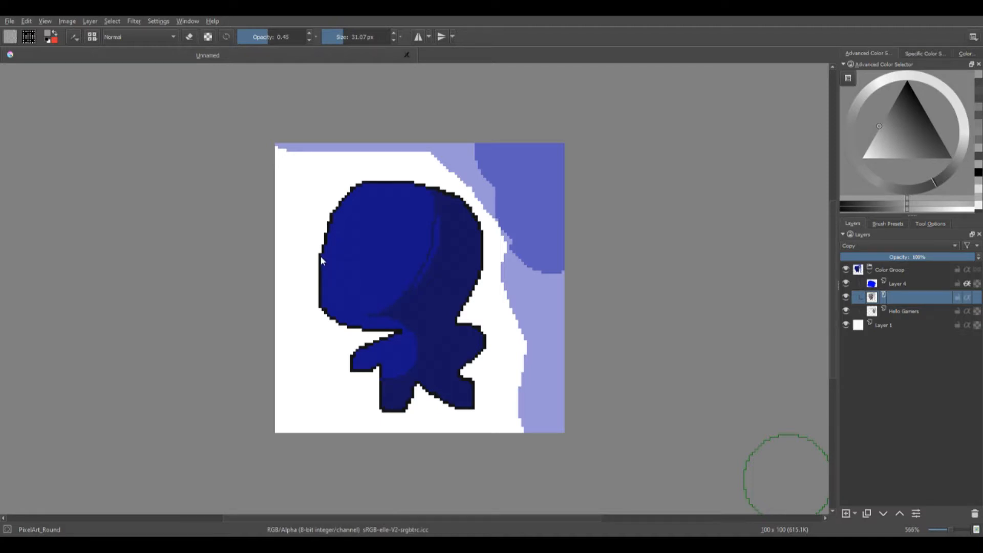
left_click(351, 268)
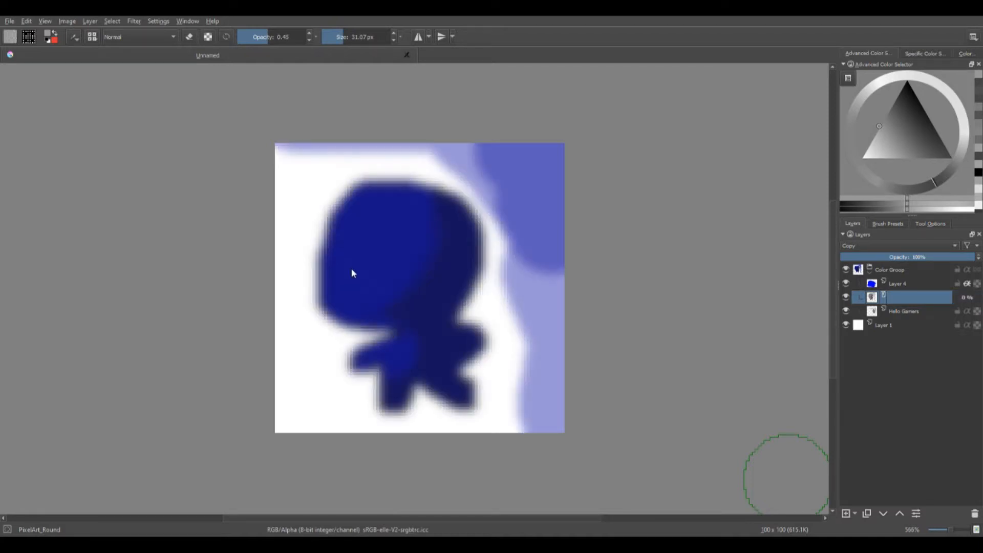
left_click(487, 179)
left_click_drag(488, 180, 492, 179)
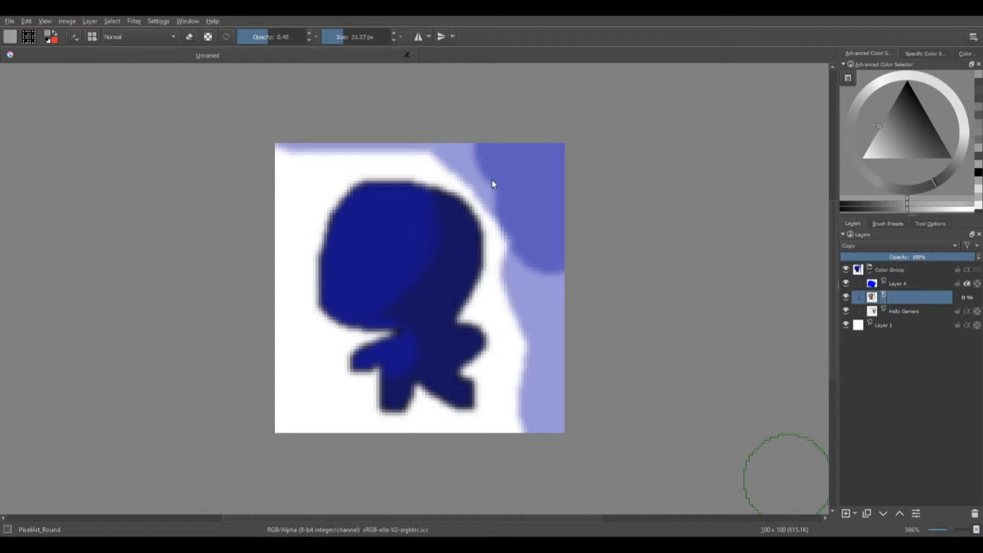
left_click(898, 513)
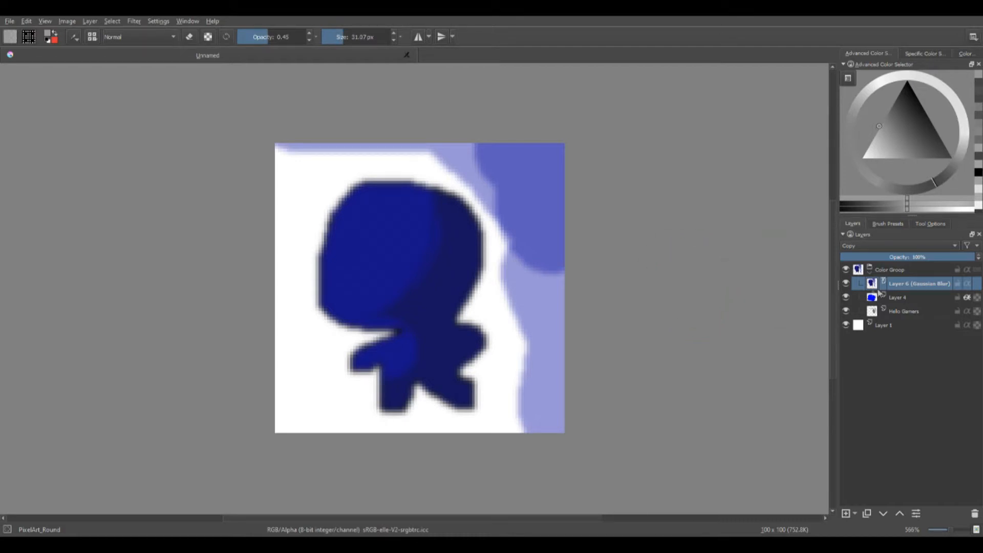
Step: Draw a dark blue smiley face on Layer 1 beside the character's legs with the 1 px pixel1 brush
left_click(909, 326)
left_click(896, 224)
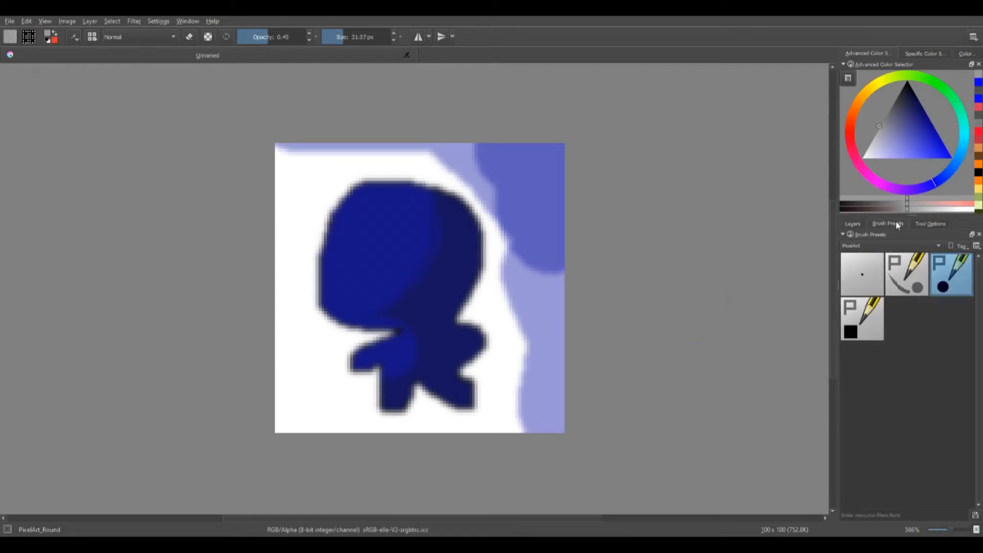
left_click(866, 306)
left_click(859, 226)
left_click(912, 117)
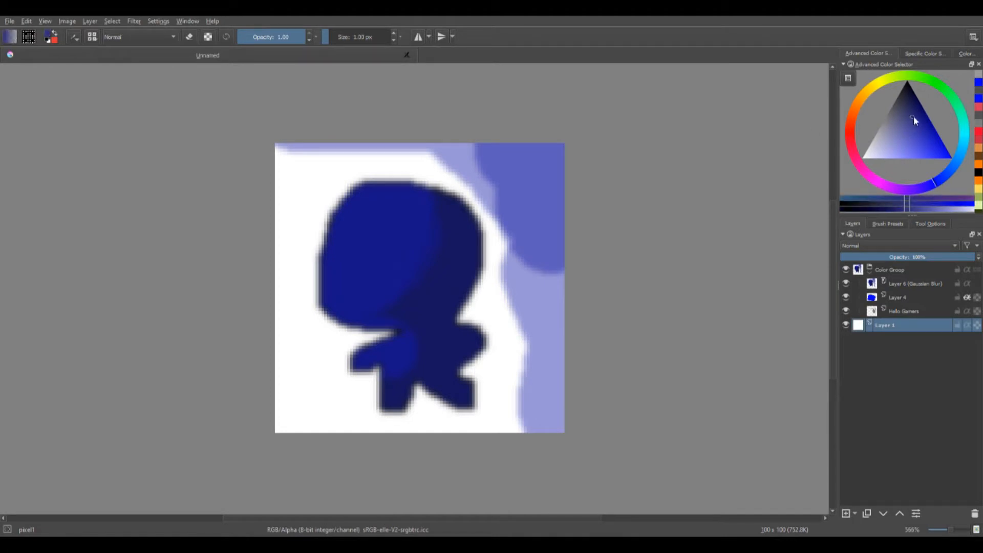
mouse_move(303, 352)
left_mouse_down()
mouse_move(299, 377)
mouse_move(321, 375)
mouse_move(307, 405)
mouse_move(293, 398)
left_mouse_up()
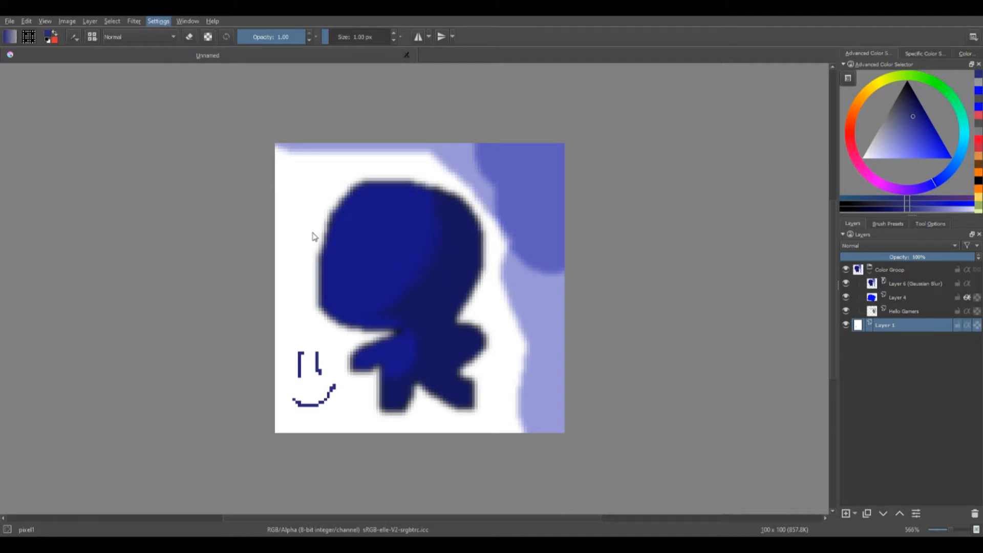
Step: Open the Grid and Guides docker and show the grid with X and Y spacing of 1 px
left_click(348, 233)
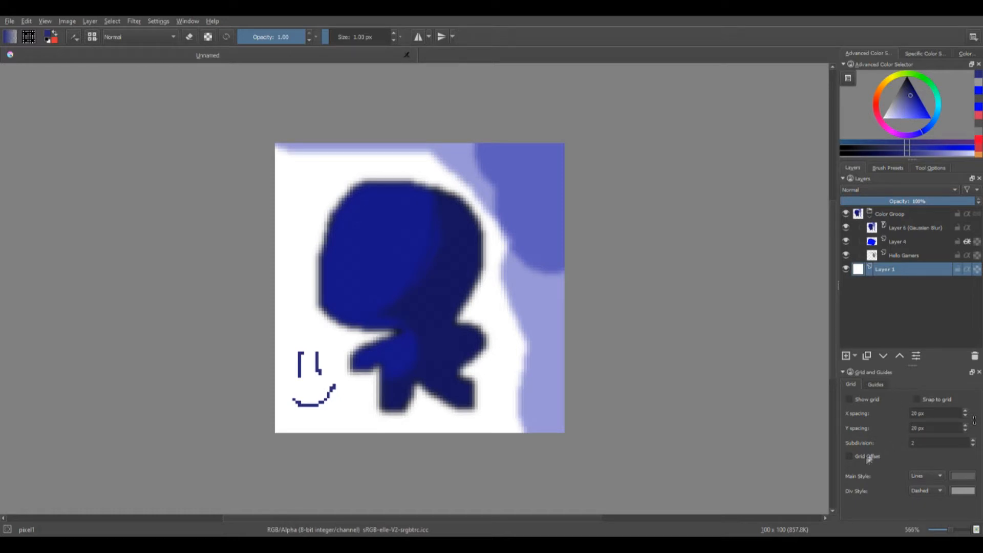
left_click(848, 400)
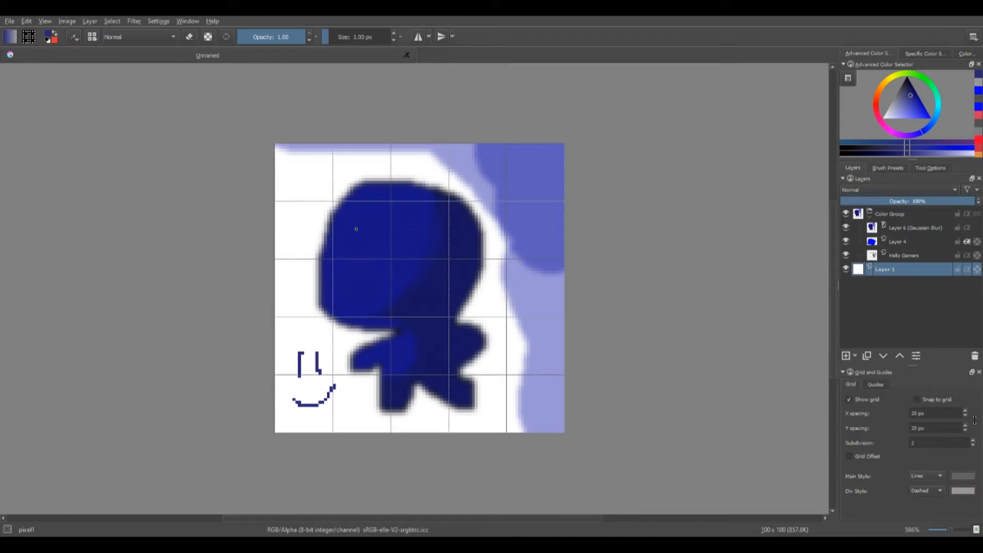
left_click_drag(945, 413, 912, 413)
type("1")
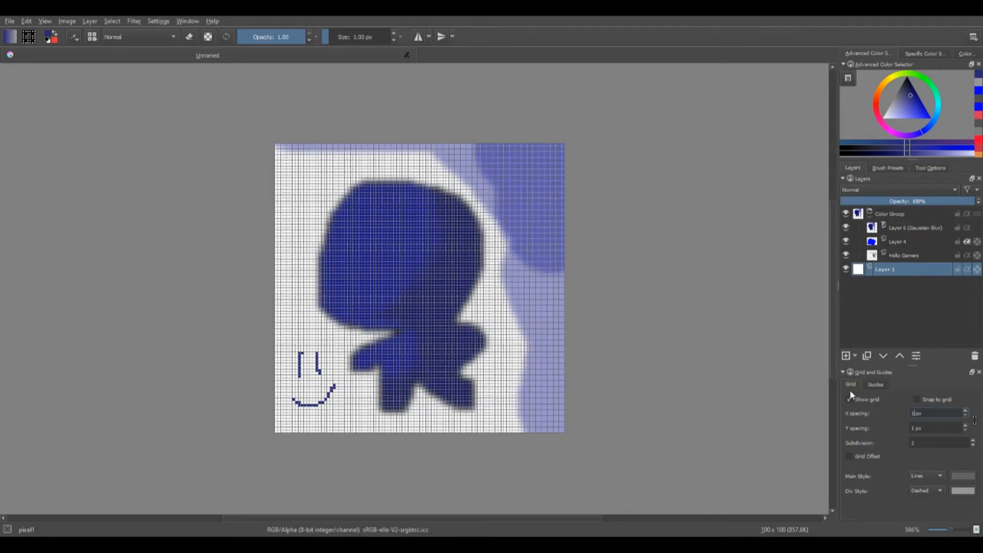
Step: Paint a single test pixel on the head and a tiny pixel smiley in the white area beside it on Layer 1
scroll(387, 235, "up", 3)
scroll(387, 235, "up", 2)
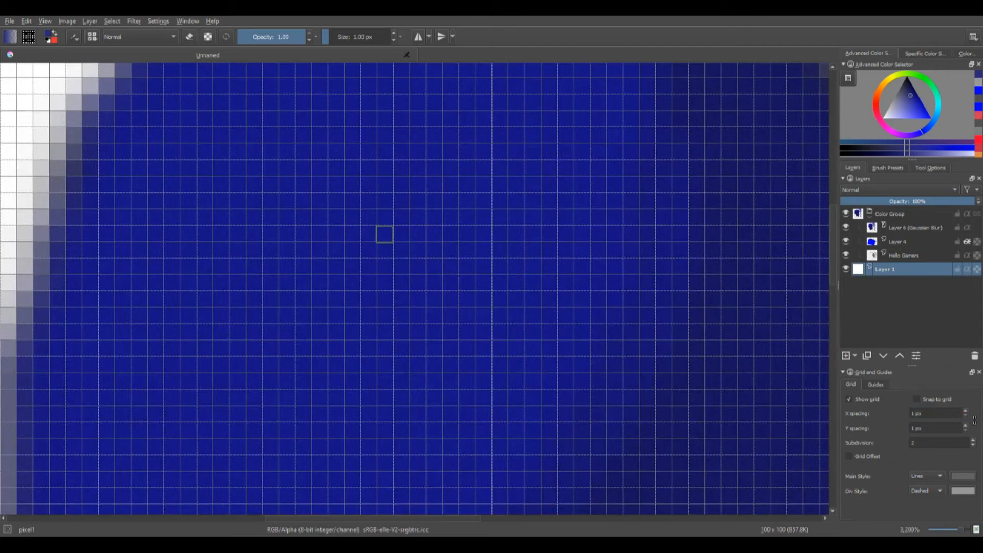
left_click(402, 266)
left_click_drag(294, 217, 600, 286)
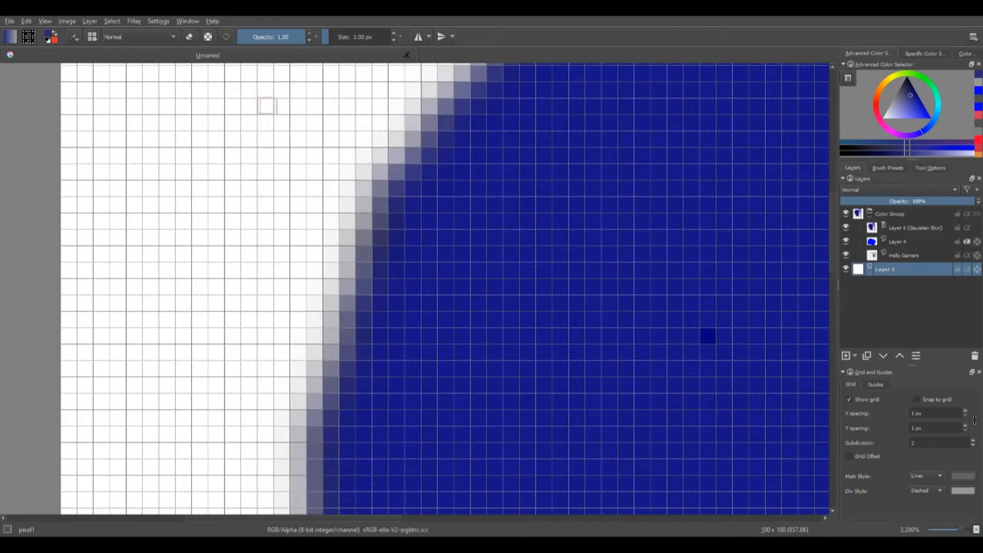
left_click(265, 106)
left_click(216, 106)
mouse_move(216, 156)
left_mouse_down()
mouse_move(216, 171)
mouse_move(245, 172)
mouse_move(265, 170)
mouse_move(265, 155)
left_mouse_up()
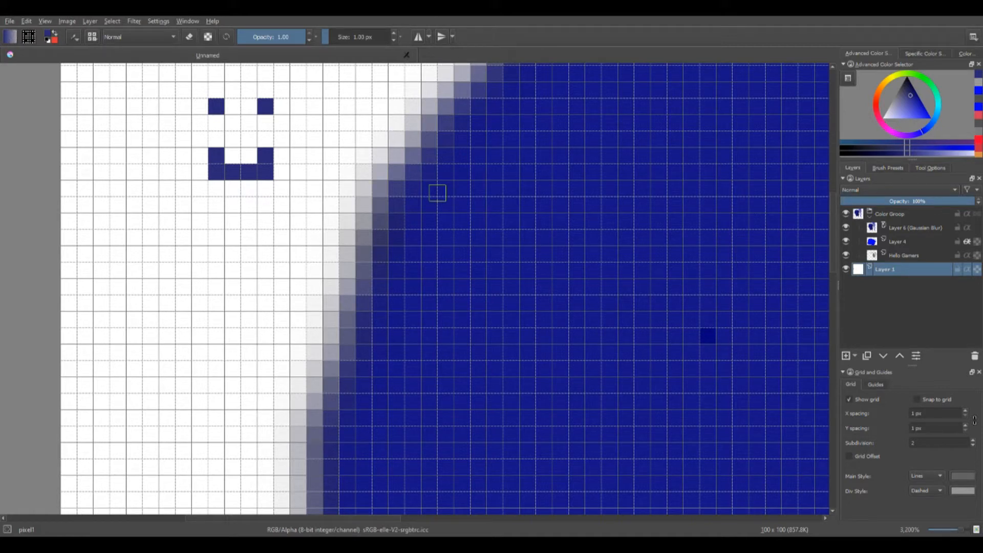
Step: Try a grid subdivision of 1, and set the X and Y spacing to 5 px with a subdivision of 2
left_click(973, 444)
left_click(973, 441)
left_click(973, 446)
left_click(966, 410)
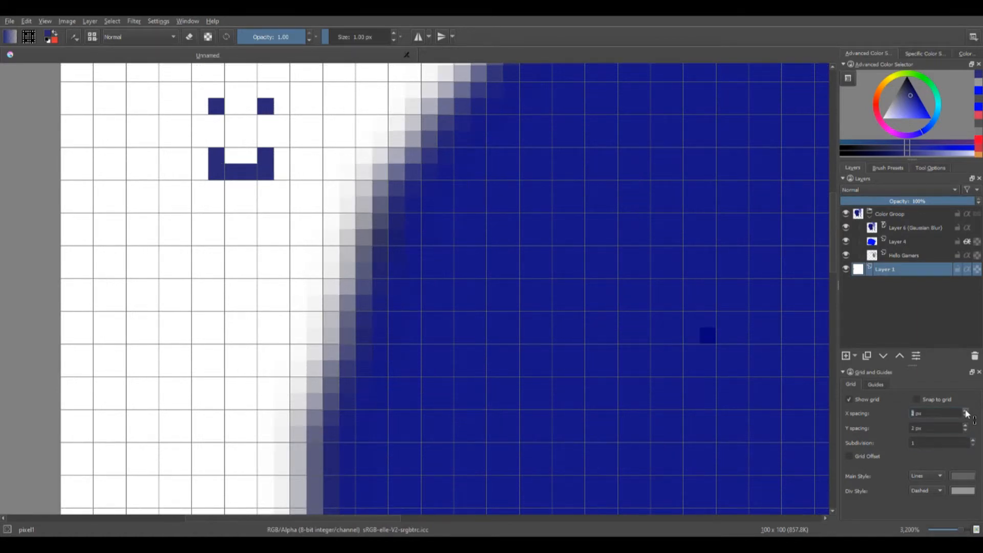
left_click(966, 411)
left_click(966, 411)
left_click(966, 411)
left_click(973, 441)
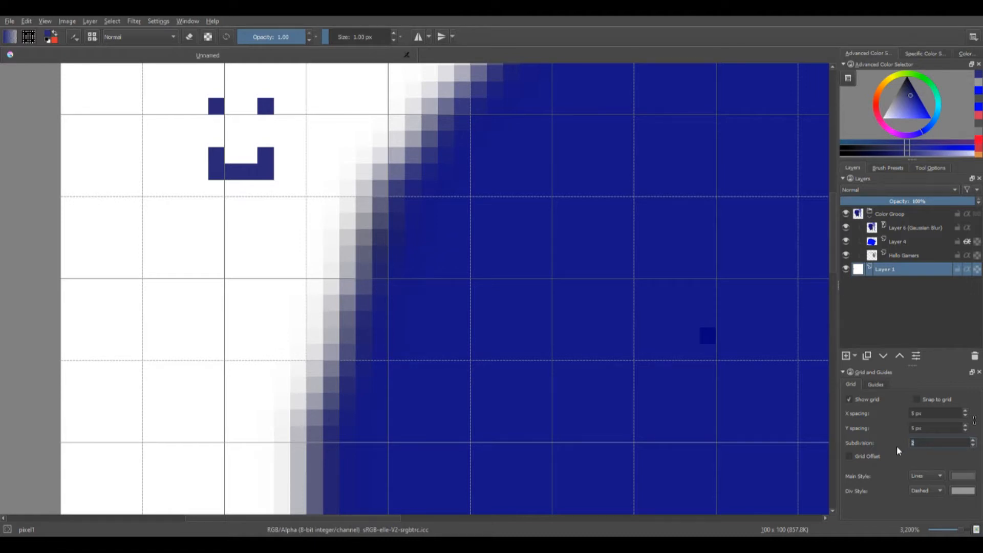
scroll(535, 280, "down", 3)
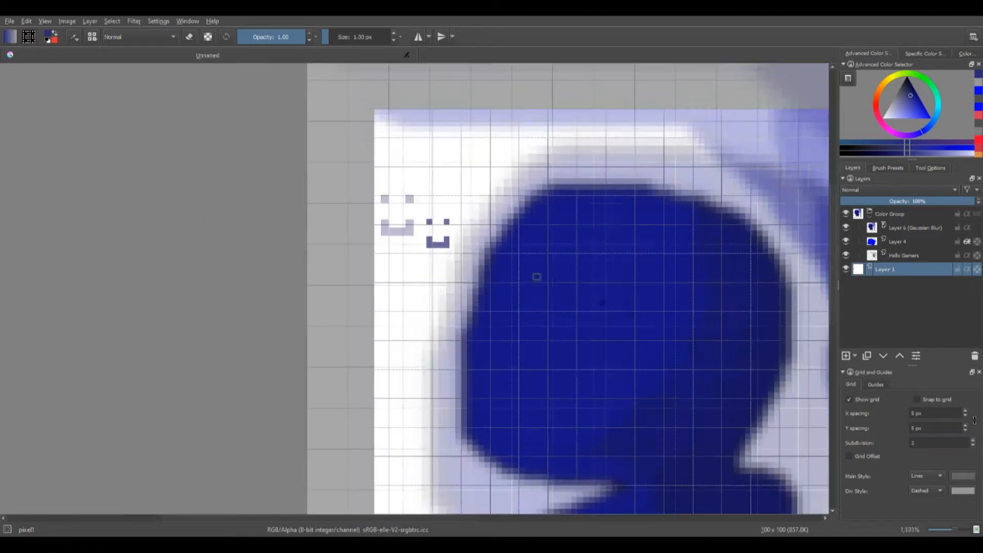
Step: Recolour the grid's dashed subdivision lines, trying crimson first and settling on bright red
scroll(535, 288, "up", 6)
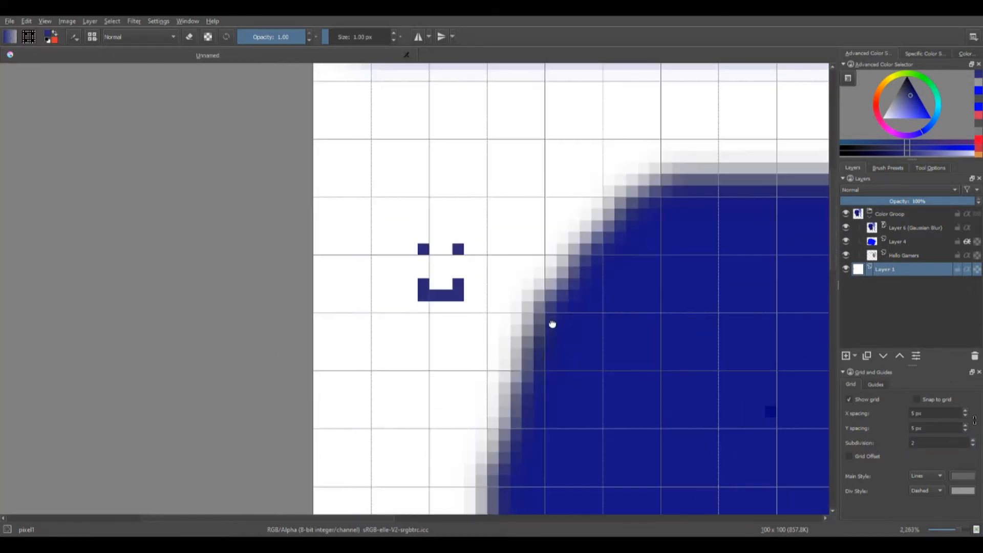
scroll(528, 322, "up", 1)
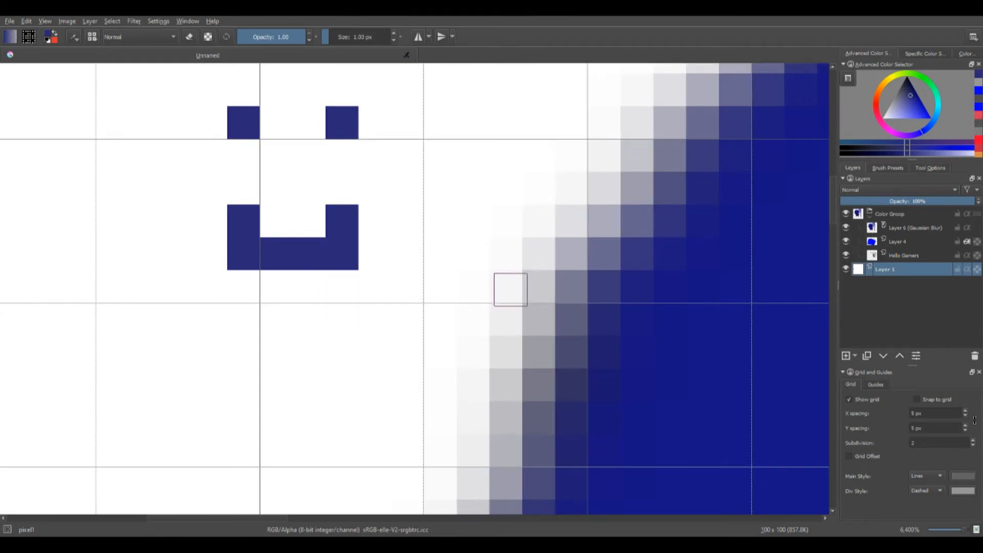
scroll(520, 290, "down", 1)
scroll(520, 290, "down", 1)
scroll(535, 281, "down", 1)
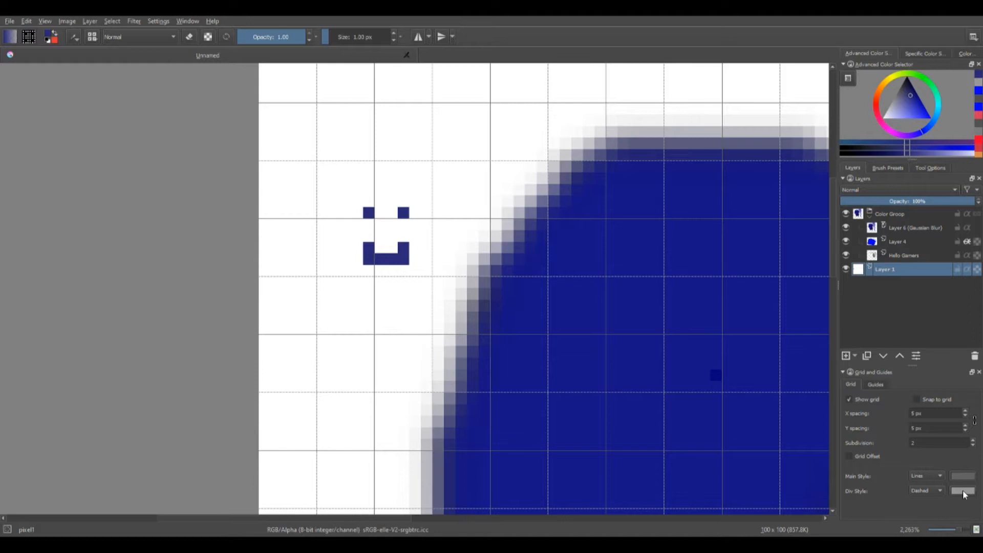
left_click(495, 205)
left_click(574, 377)
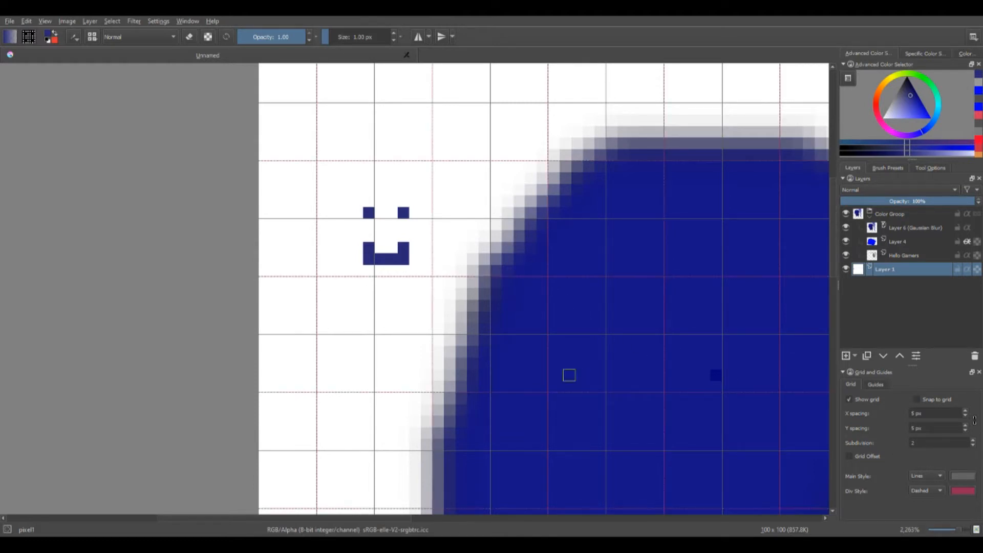
left_click_drag(522, 267, 543, 298)
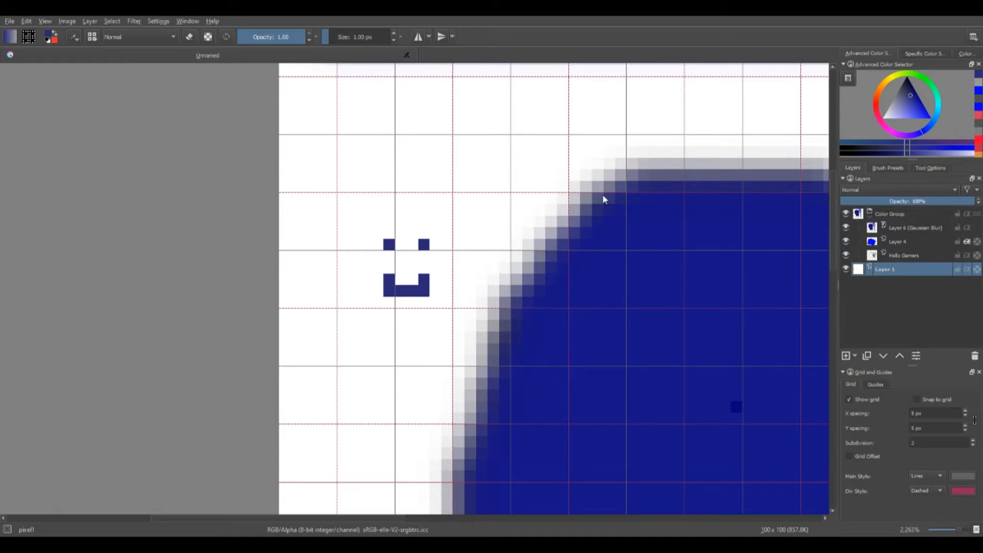
left_click_drag(520, 214, 522, 354)
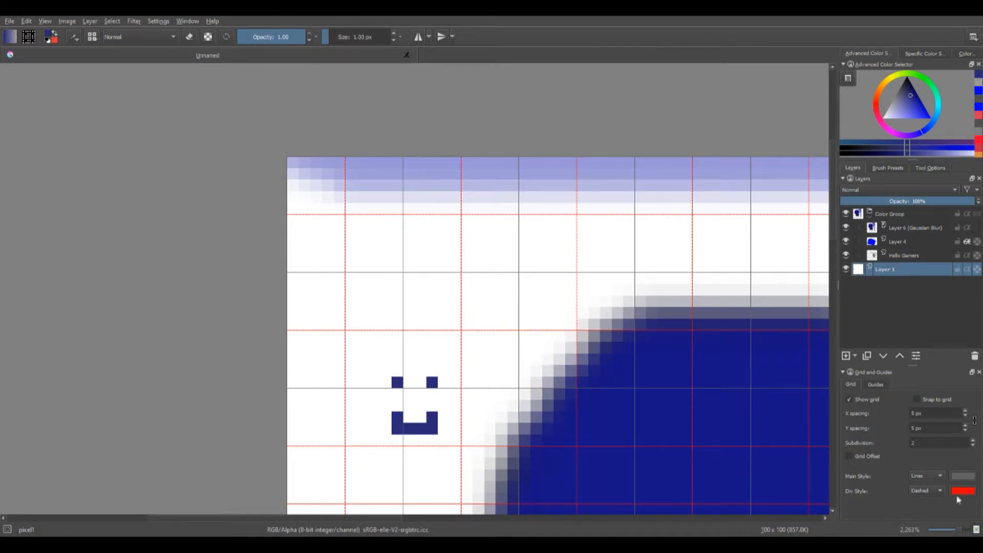
Step: Set the linked X and Y grid spacing to 7 px
left_click(965, 411)
left_click(965, 410)
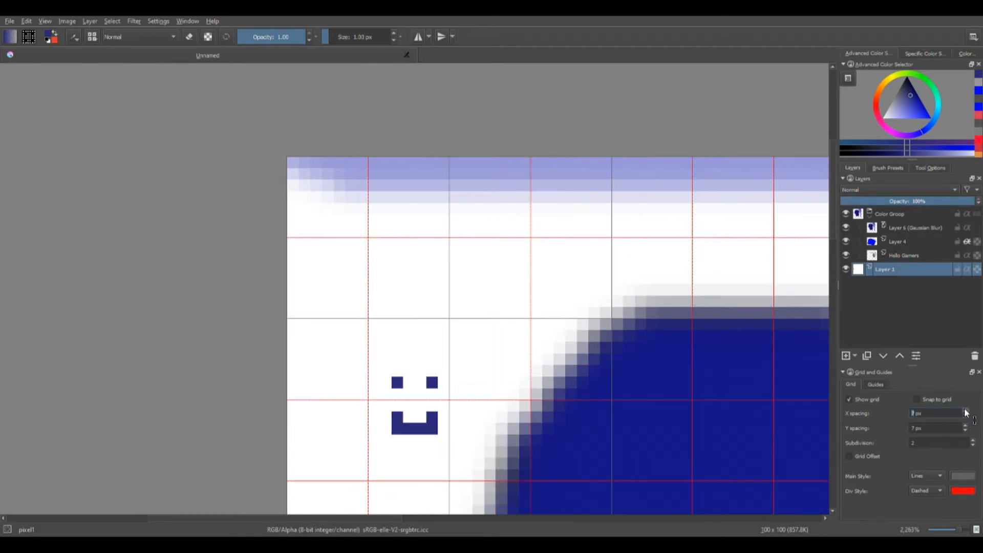
scroll(664, 373, "down", 5)
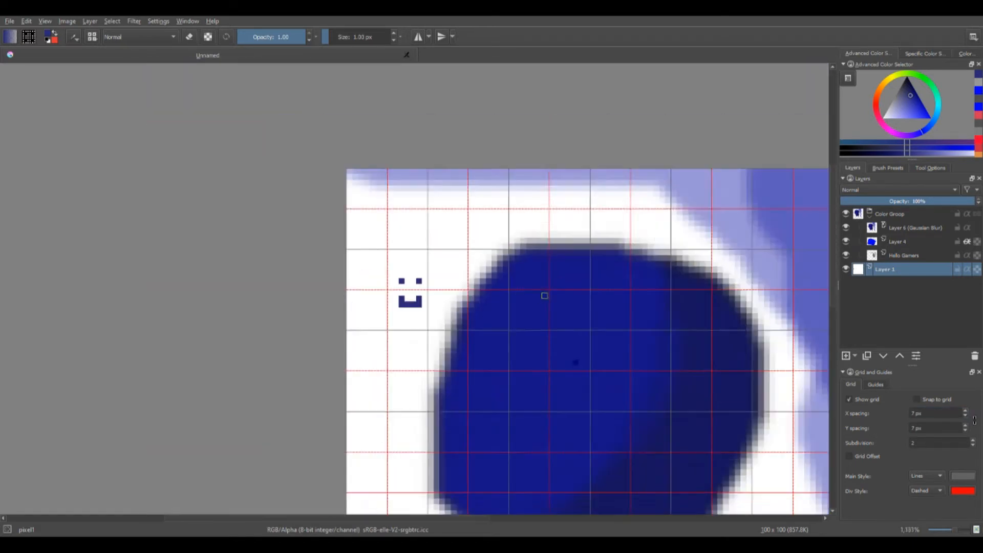
left_click_drag(609, 349, 521, 311)
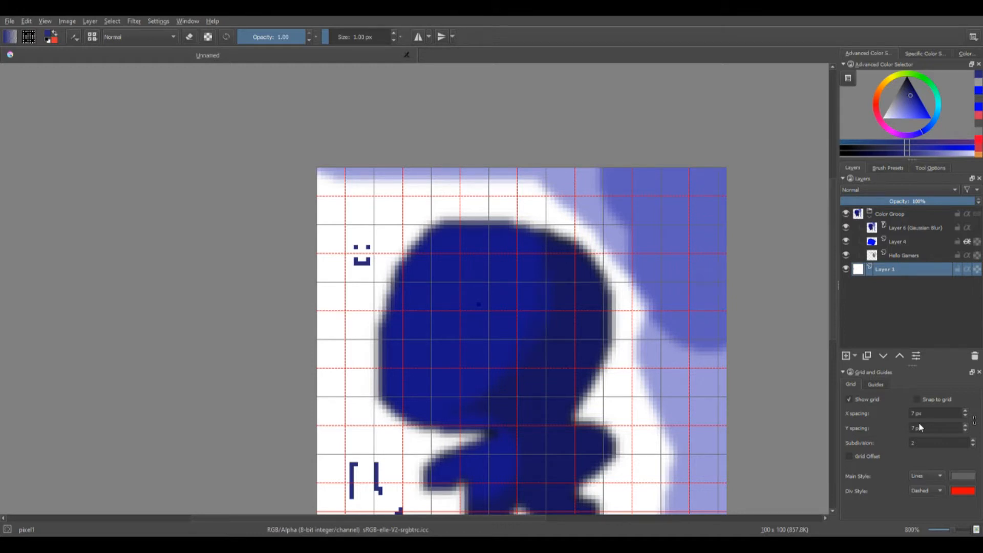
Step: Unlink the grid's X and Y spacing, set only the X spacing to 20 px, and look at the guide options
left_click(975, 424)
left_click(964, 411)
left_click(965, 411)
left_click(964, 410)
left_click(964, 411)
left_click(964, 411)
left_click(965, 411)
left_click(964, 411)
left_click(964, 411)
left_click(964, 411)
left_click(964, 411)
left_click(964, 411)
left_click(964, 411)
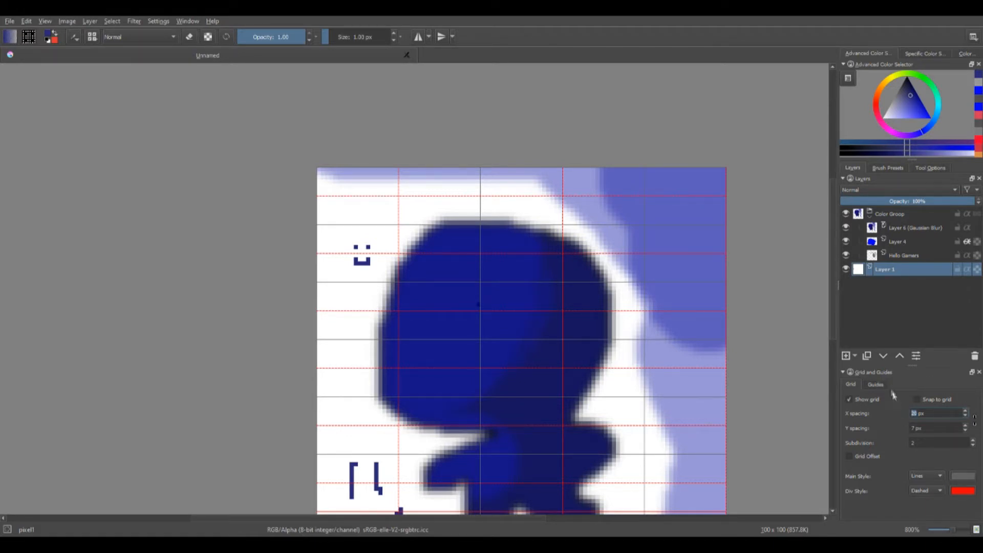
left_click(874, 385)
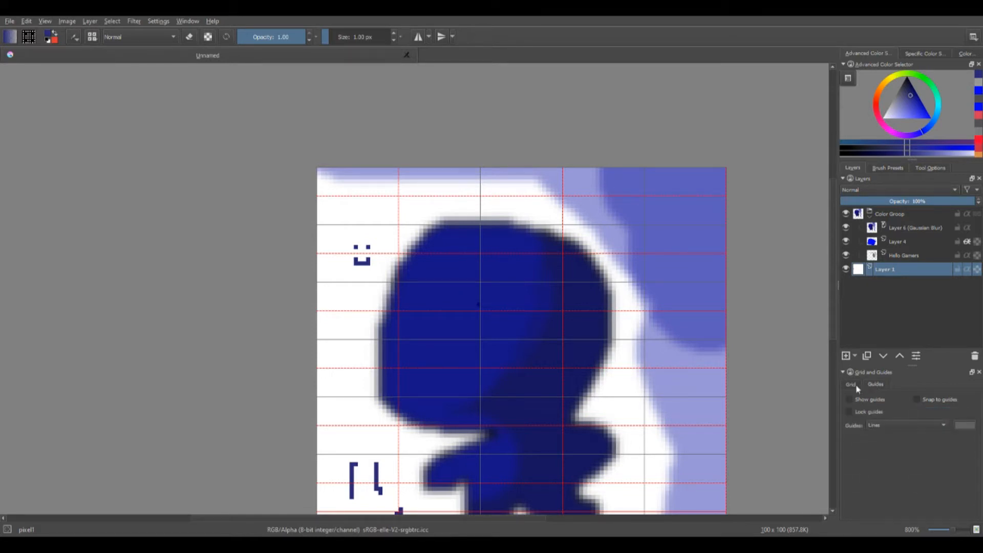
left_click(850, 385)
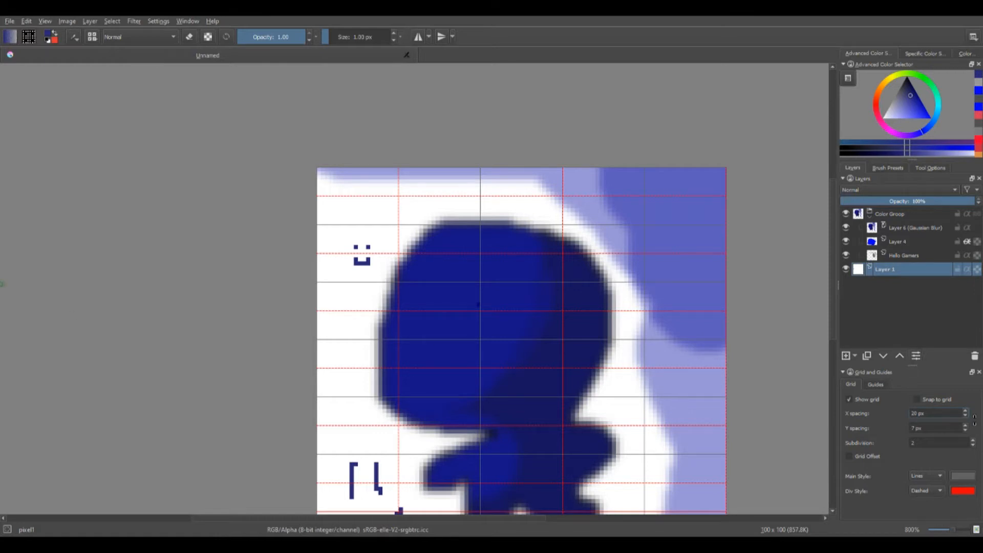
Step: Place three vanishing point assistants close together around the shaded edge of the character's head
left_click(40, 308)
left_click(535, 363)
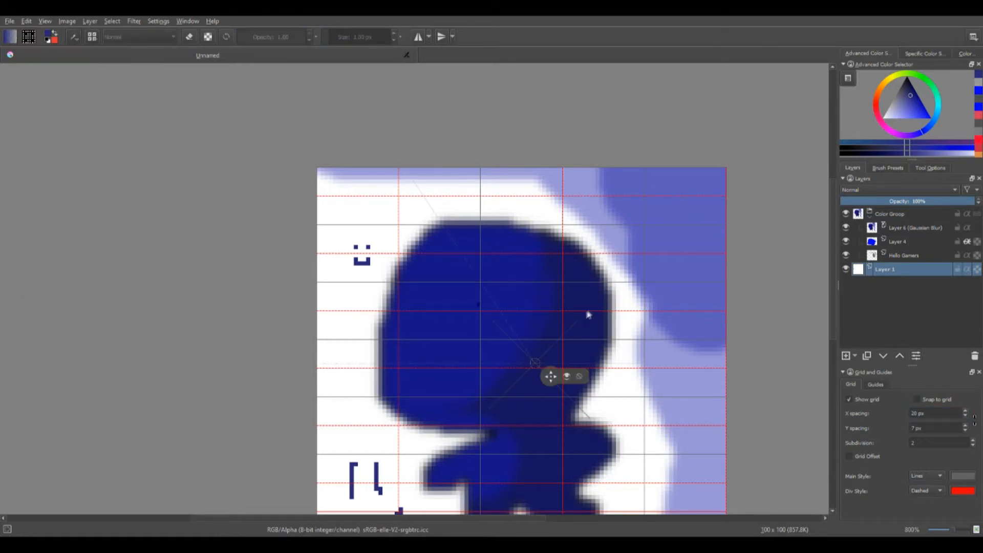
left_click(575, 337)
left_click(566, 371)
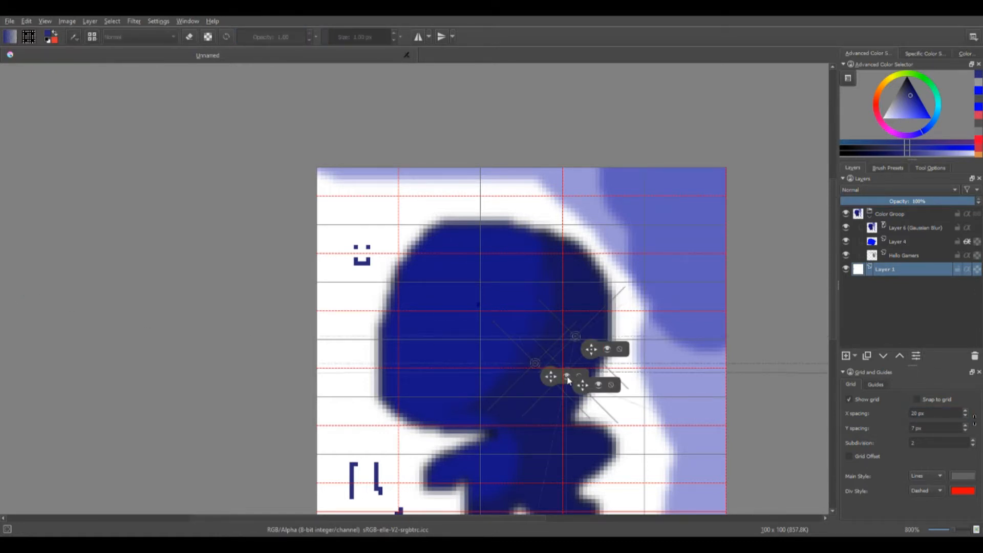
Step: View the assistant tool's options and remove the two extra vanishing points, keeping the one nearest the head's centre
left_click(917, 168)
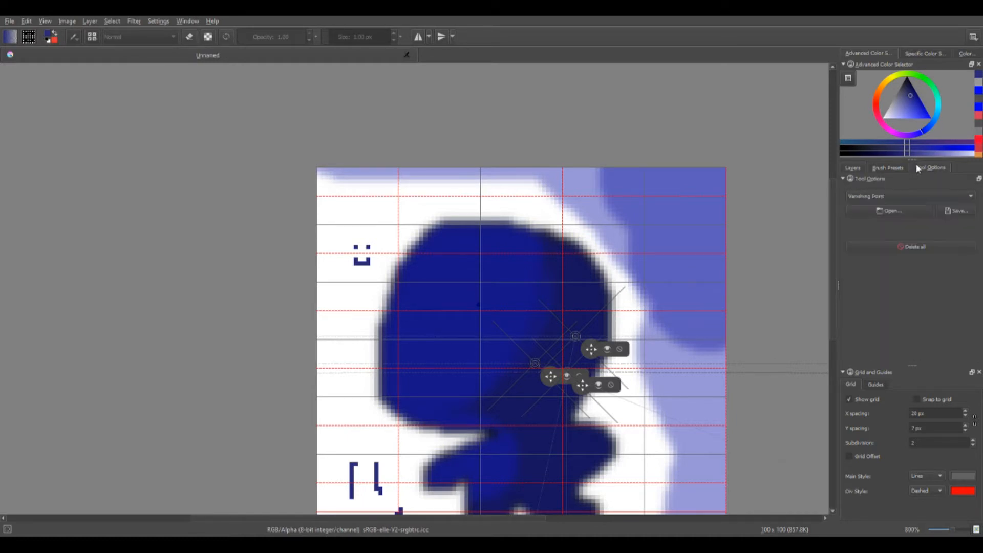
left_click(619, 348)
left_click(610, 384)
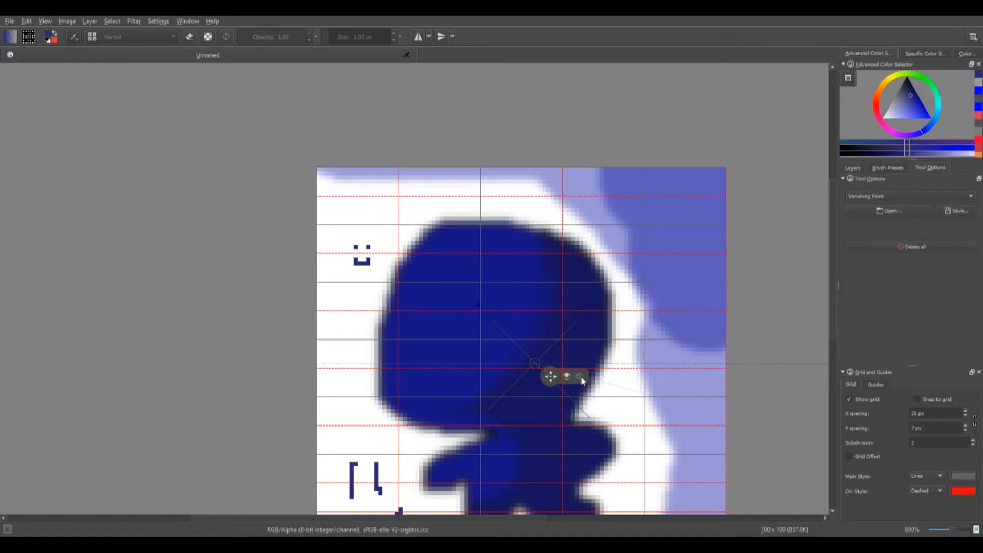
left_click(581, 372)
left_click(624, 384)
left_click(579, 376)
left_click_drag(579, 379, 362, 189)
left_click(405, 200)
Step: Paint a test dot and a long curved stroke across the character's head with the 1 px brush
key("b")
left_click(630, 394)
mouse_move(712, 293)
left_mouse_down()
mouse_move(637, 230)
mouse_move(433, 266)
left_mouse_up()
left_click_drag(814, 359, 799, 263)
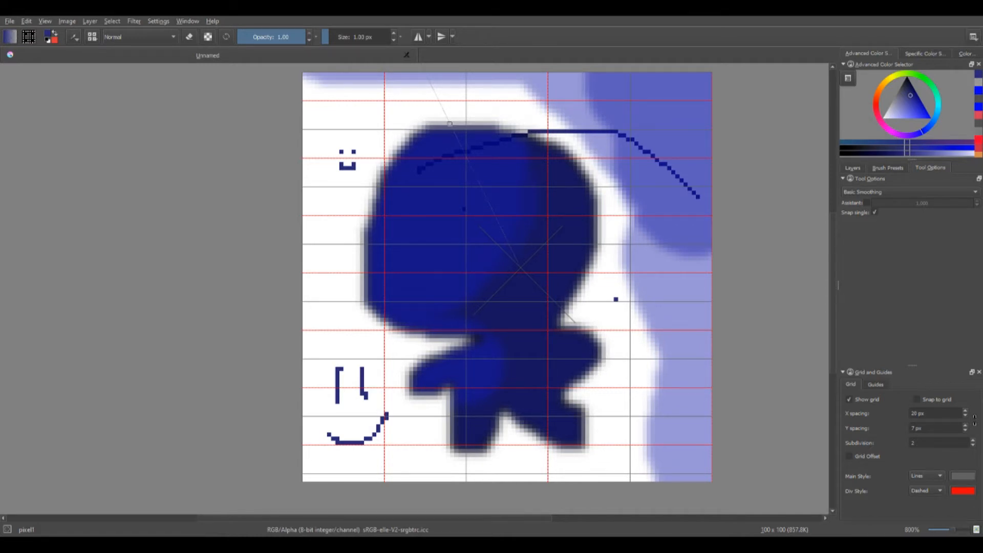
Step: Hide the grid and delete all drawing assistants
left_click(849, 399)
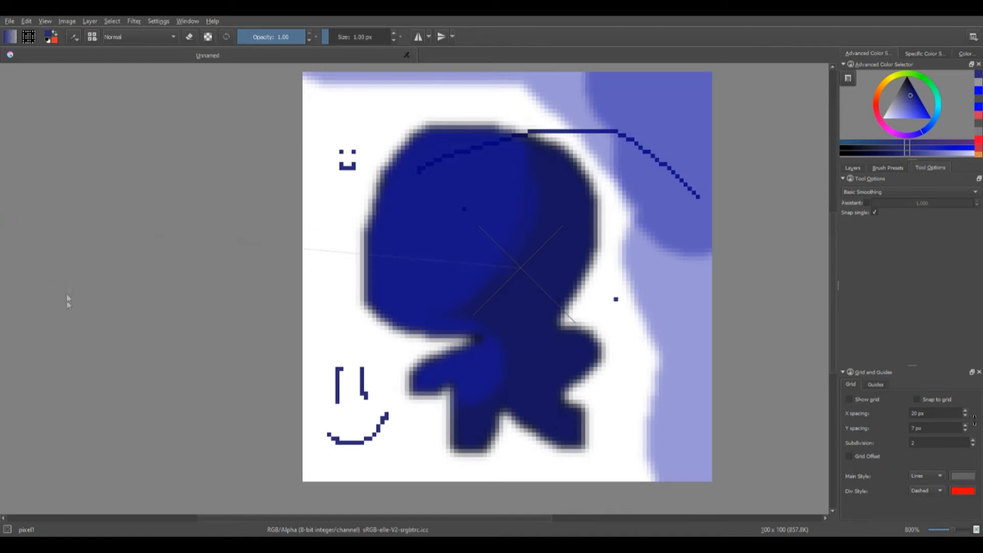
left_click(44, 304)
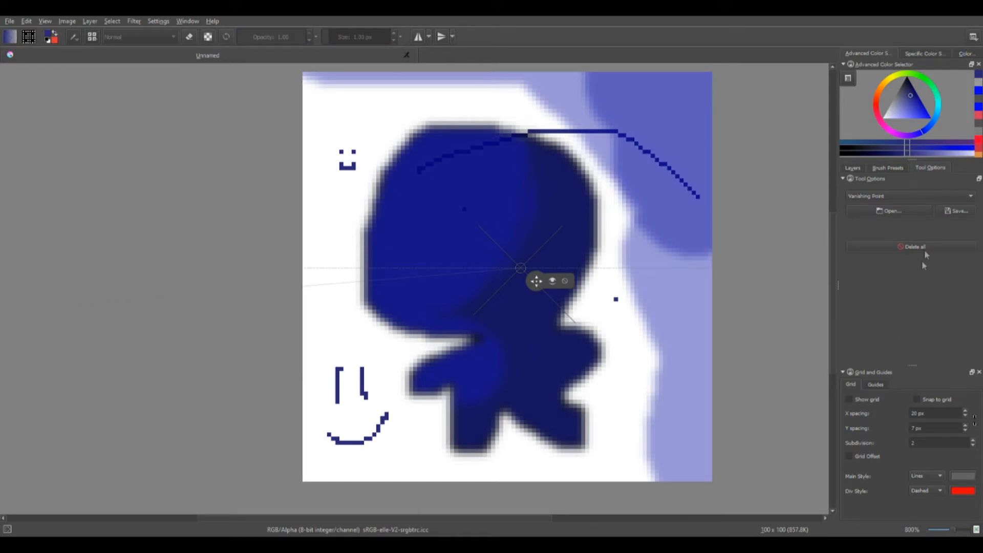
left_click(907, 252)
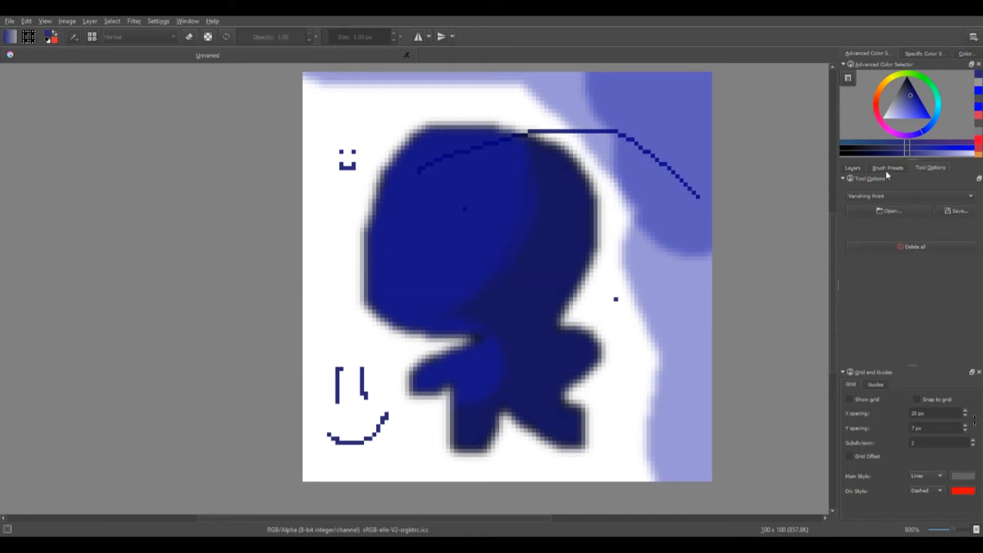
Step: Delete the Color Group and Layer 1, and add new paint layers for a stack of three empty ones
left_click(858, 170)
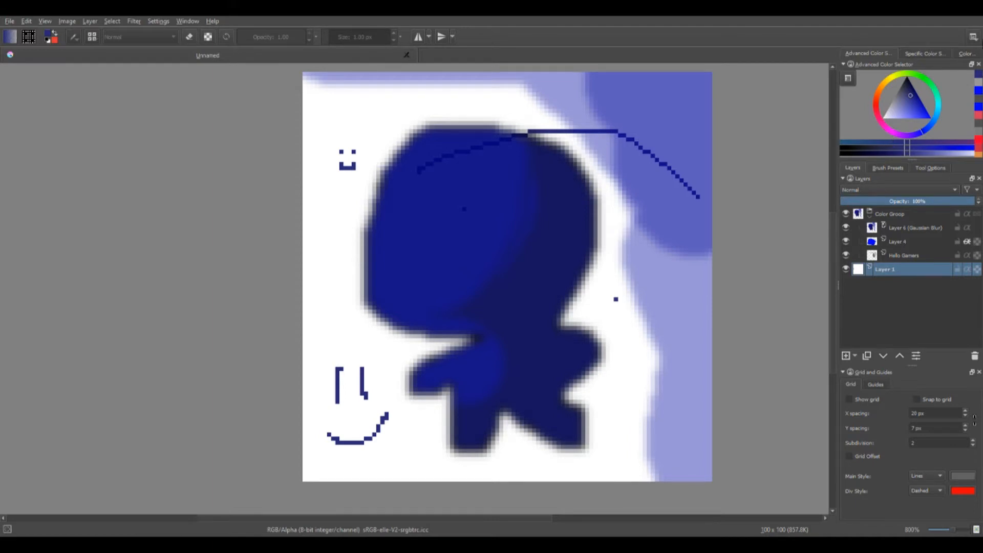
left_click(891, 214)
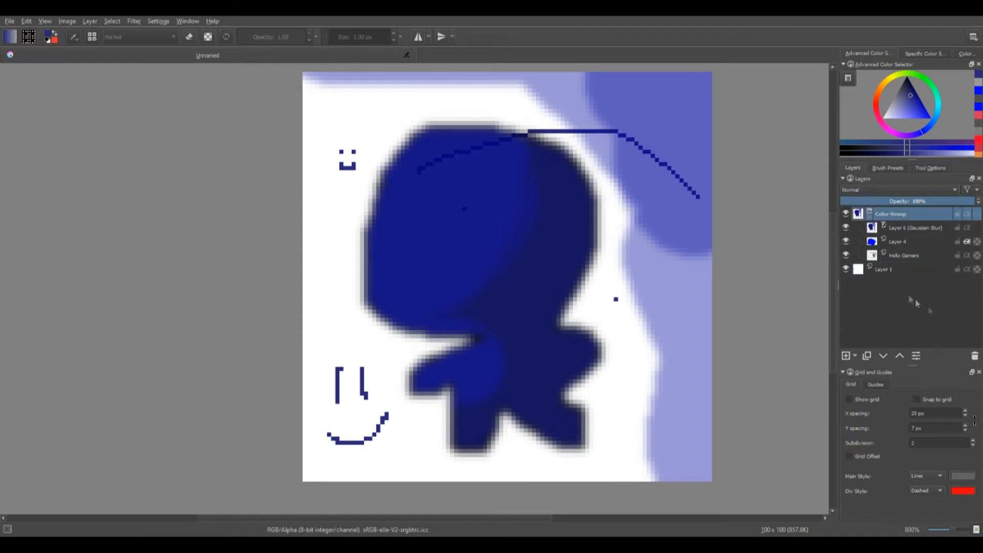
left_click(975, 355)
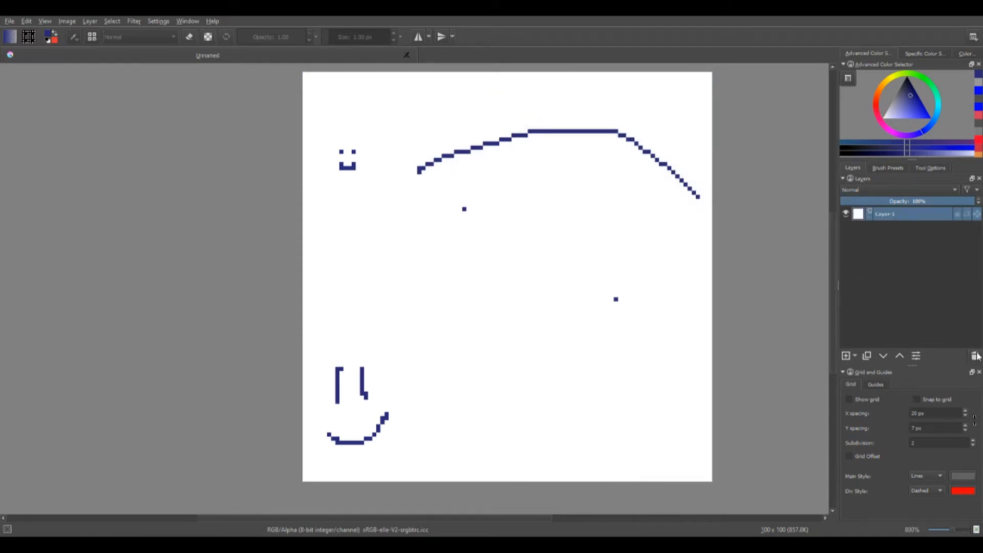
left_click(975, 356)
left_click(845, 356)
left_click(845, 355)
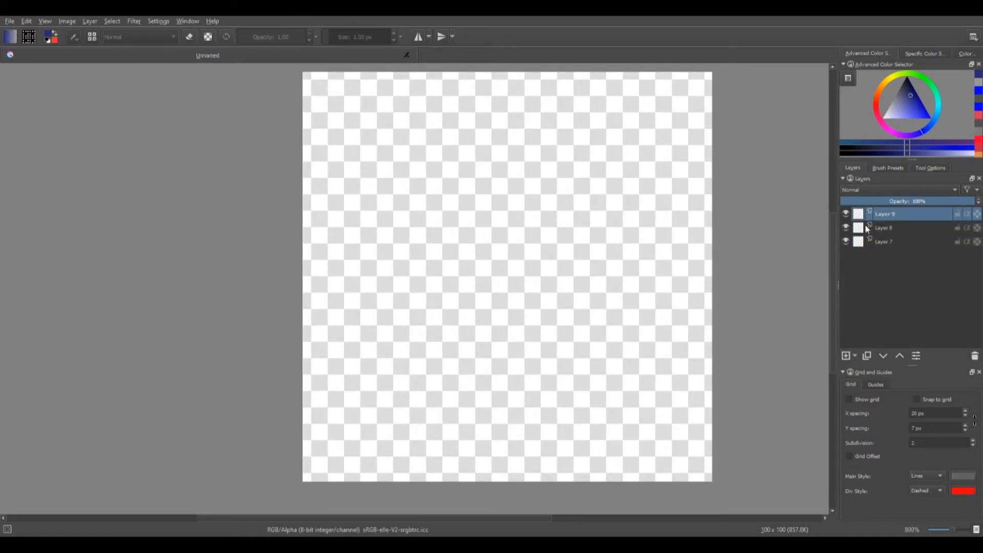
Step: Select Layer 8, the middle layer, and set the foreground colour to black
left_click(893, 227)
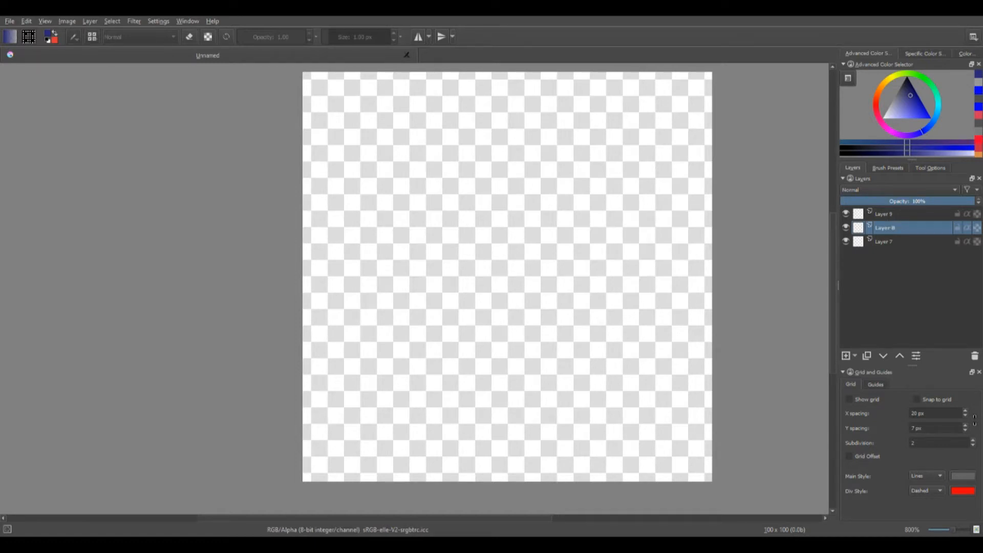
left_click(896, 241)
left_click(889, 230)
left_click(887, 239)
left_click(887, 231)
left_click_drag(910, 108, 910, 72)
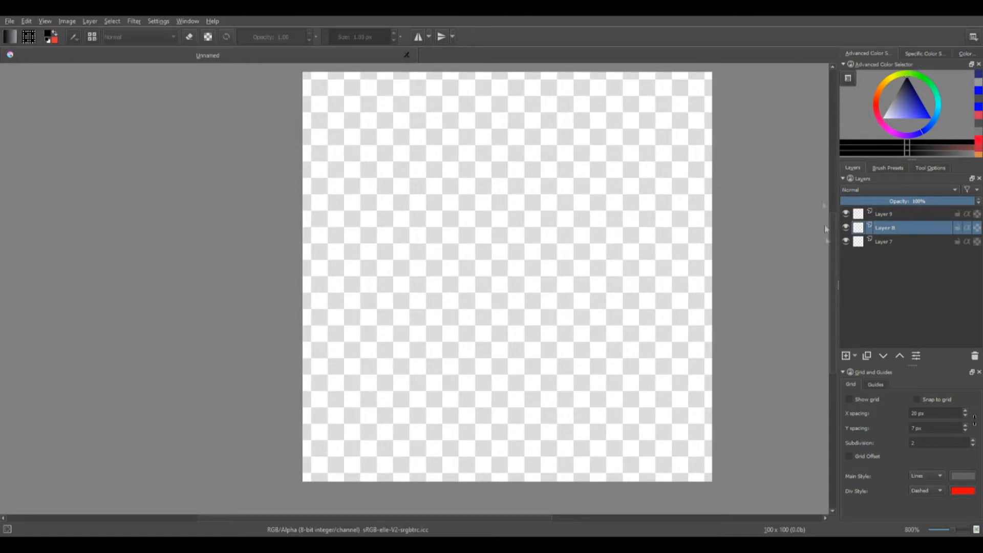
Step: Widen the docker column and enlarge the Advanced Color Selector
left_click_drag(838, 285, 801, 290)
left_click_drag(899, 160, 904, 192)
left_click_drag(549, 212, 496, 216)
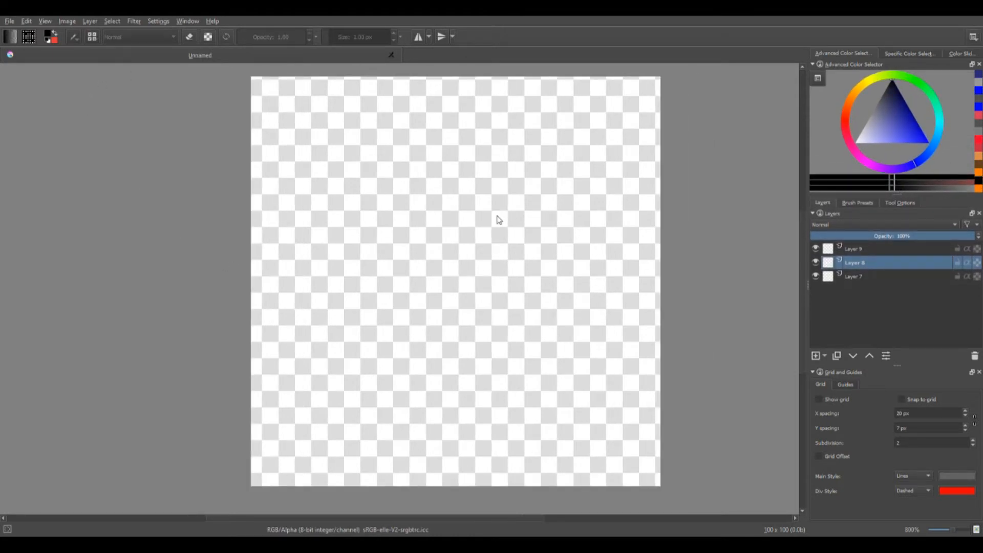
Step: Draw a closed, jagged fir-tree outline in black on Layer 8 with the 1 px pixel1 brush
left_click(861, 250)
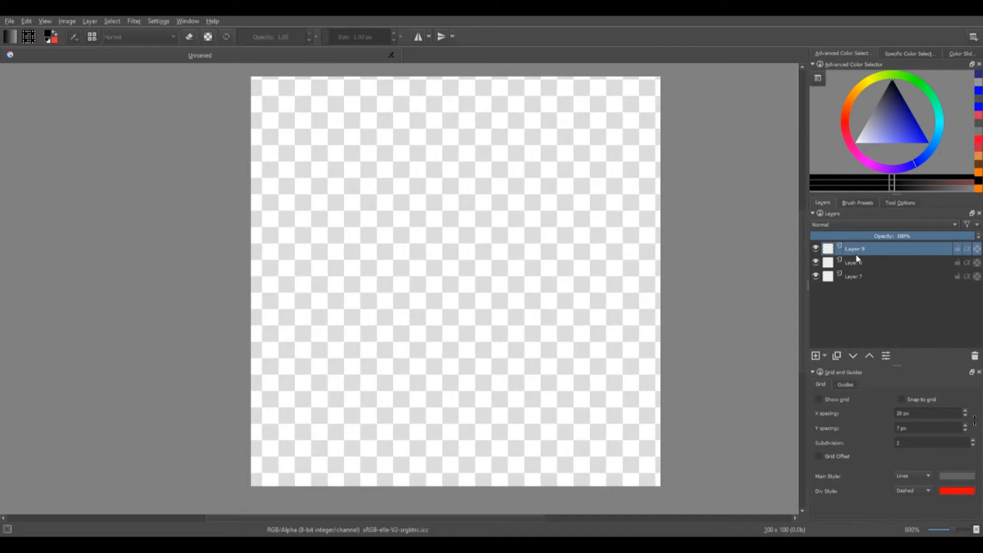
left_click(852, 262)
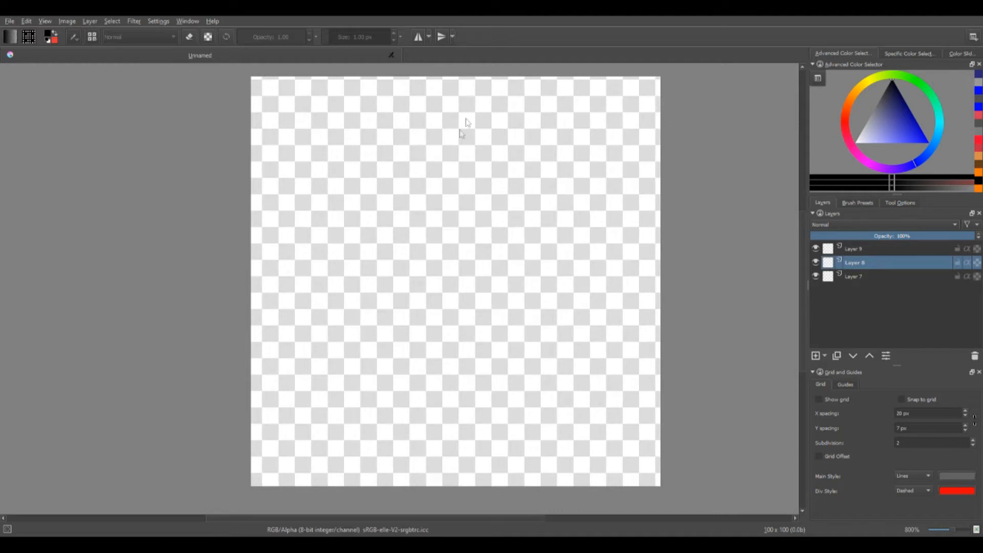
key("b")
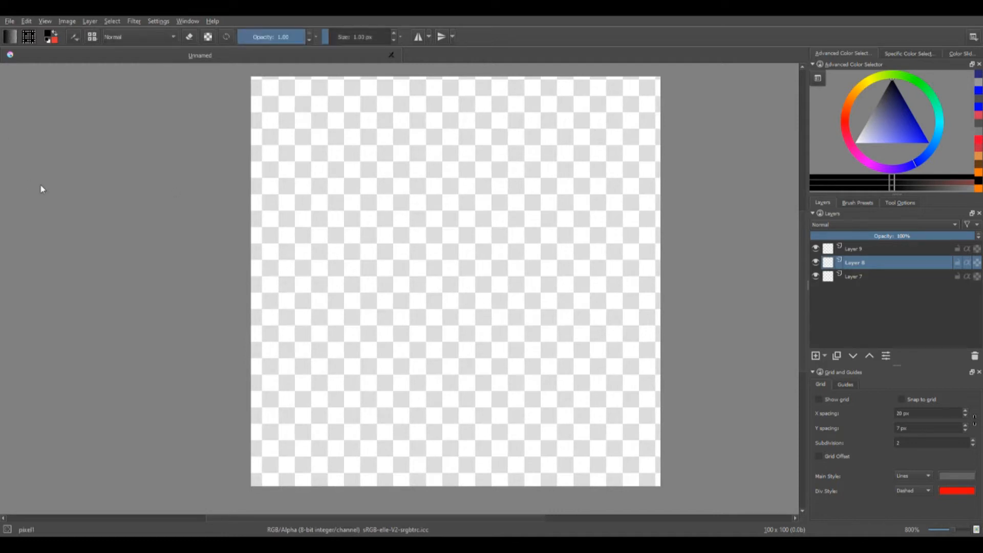
left_click(853, 203)
left_click(828, 205)
mouse_move(461, 151)
left_mouse_down()
mouse_move(493, 133)
mouse_move(482, 157)
mouse_move(559, 253)
mouse_move(547, 251)
mouse_move(576, 307)
mouse_move(548, 303)
mouse_move(561, 333)
mouse_move(514, 331)
mouse_move(511, 344)
mouse_move(477, 334)
mouse_move(455, 346)
mouse_move(448, 328)
mouse_move(400, 339)
mouse_move(403, 321)
mouse_move(359, 322)
mouse_move(362, 304)
mouse_move(339, 299)
mouse_move(373, 234)
mouse_move(359, 237)
mouse_move(368, 219)
mouse_move(392, 193)
mouse_move(386, 181)
mouse_move(424, 152)
mouse_move(415, 120)
mouse_move(446, 136)
mouse_move(464, 111)
mouse_move(467, 142)
left_mouse_up()
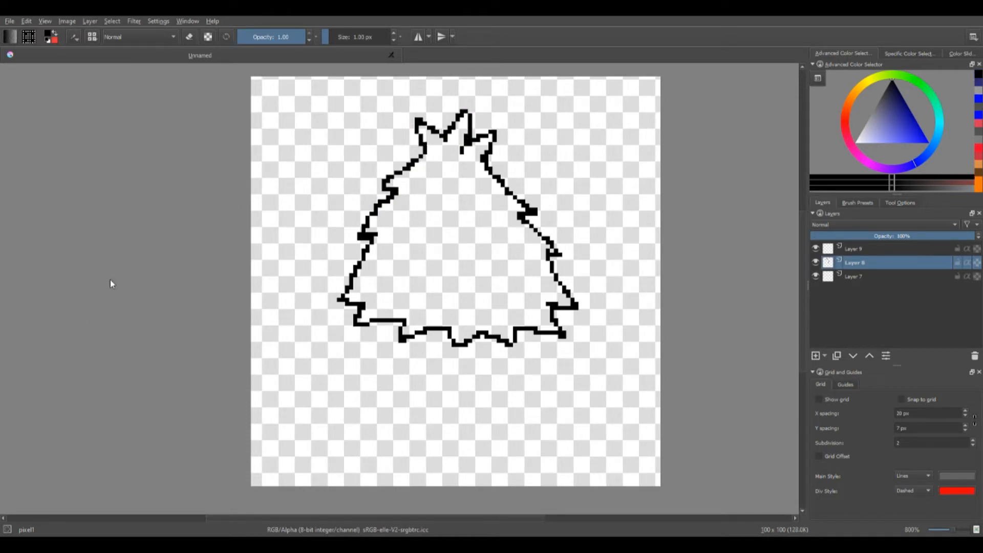
Step: Fill the tree outline with black, including the small gap at its edge
key("f")
left_click(402, 237)
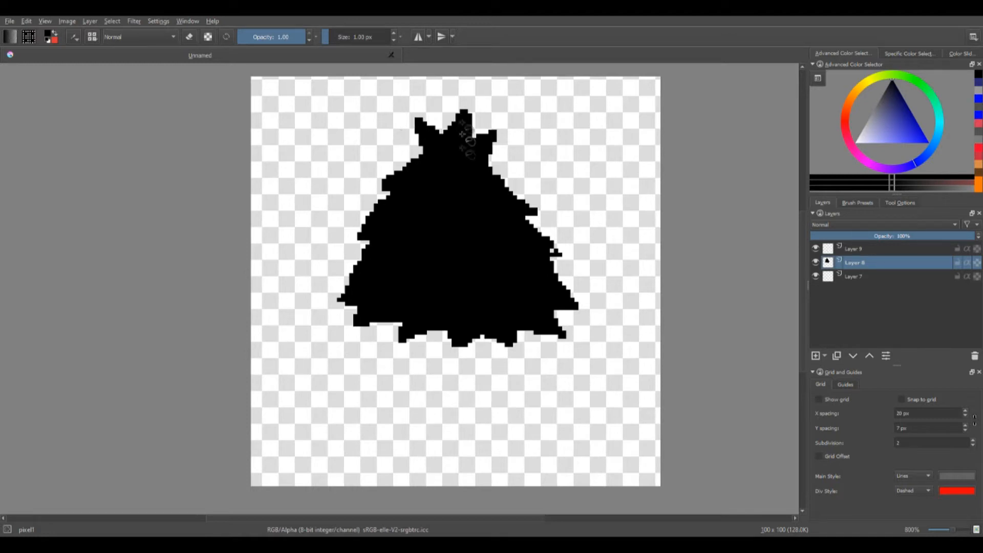
left_click(555, 254)
Step: Cover Layer 9 with black dithering using the PixelArt_Dithering brush at about 60 px
left_click(858, 253)
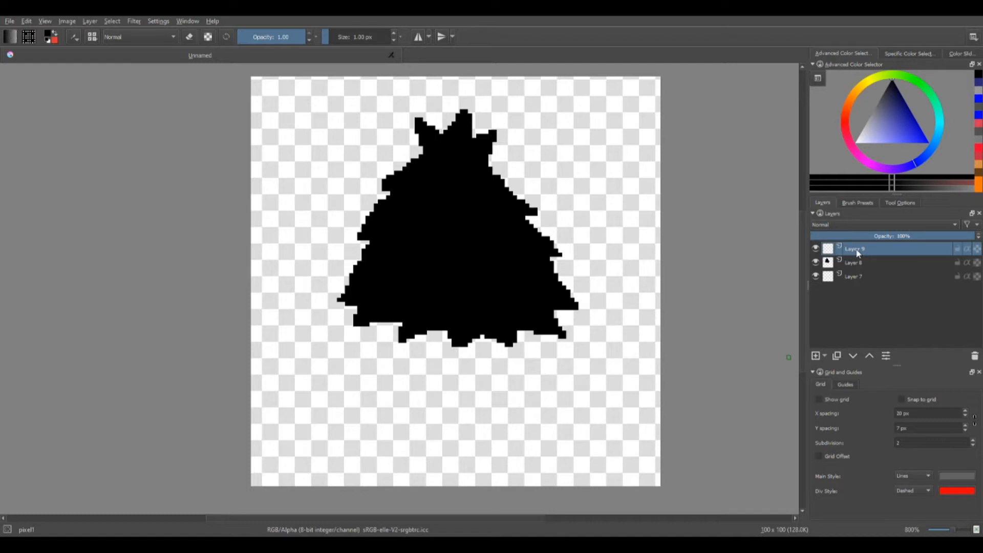
left_click(864, 202)
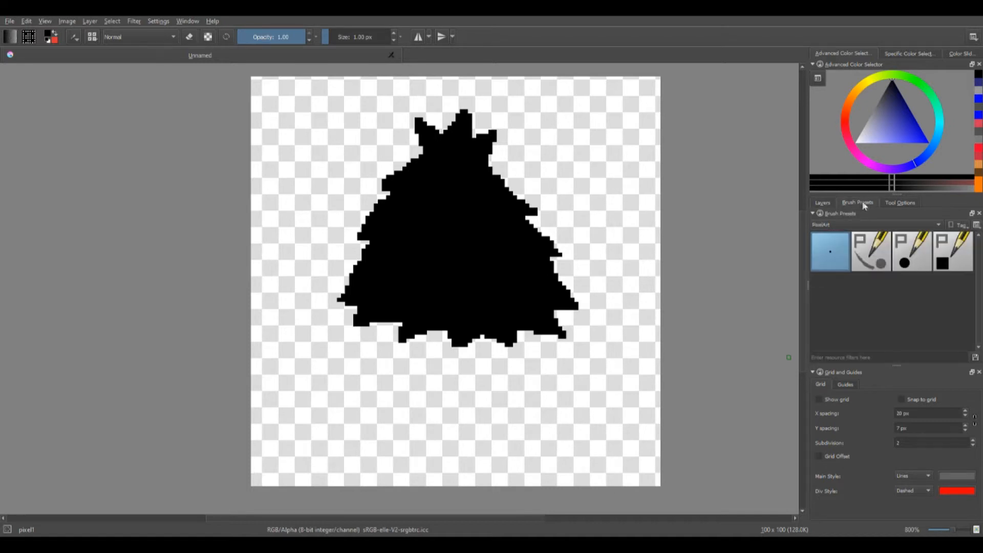
left_click(874, 251)
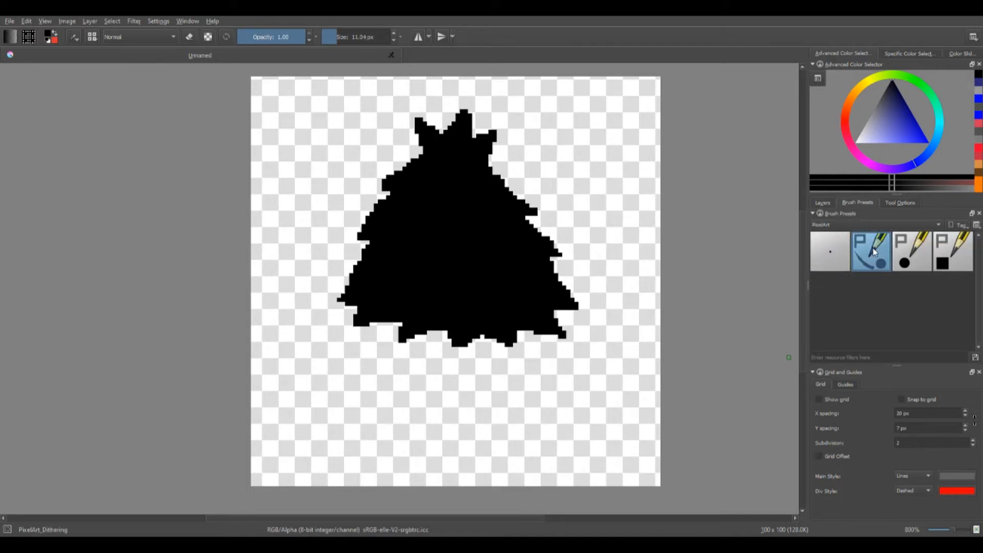
left_click_drag(345, 38, 373, 36)
mouse_move(501, 250)
left_mouse_down()
mouse_move(439, 186)
mouse_move(511, 358)
mouse_move(296, 285)
mouse_move(675, 308)
left_mouse_up()
Step: Enable Inherit Alpha on Layer 9, lower its opacity to 18% and set its blending mode to Multiply
left_click(822, 202)
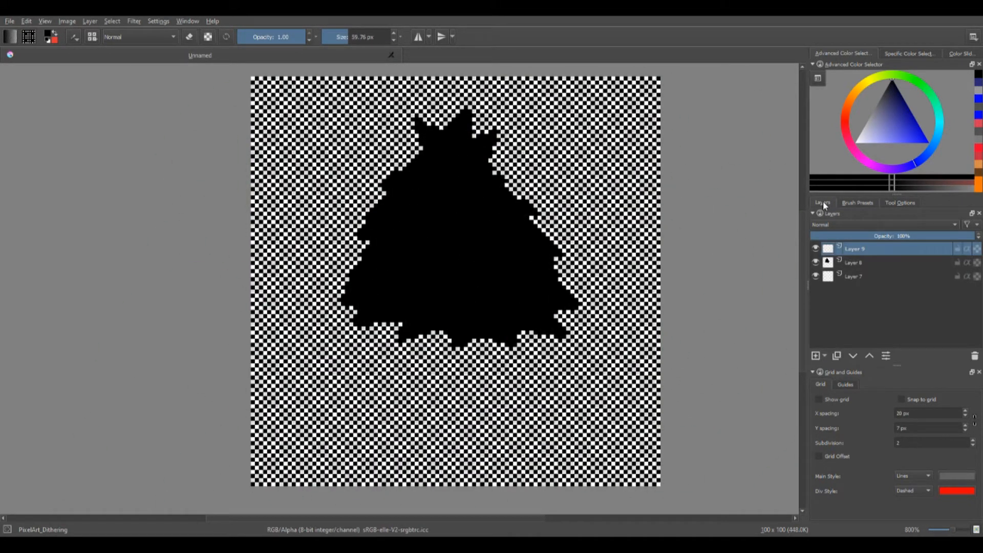
left_click(967, 249)
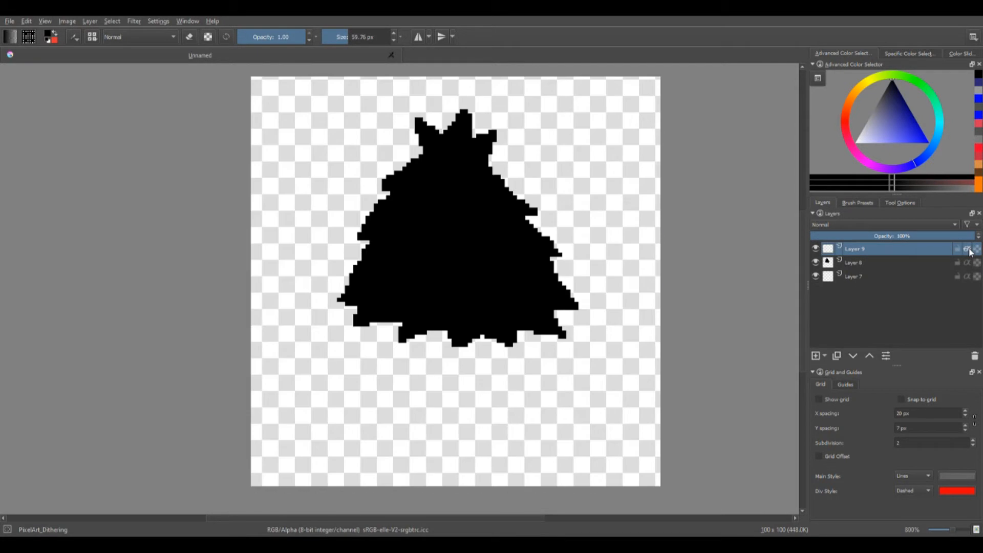
left_click(885, 237)
left_click_drag(886, 237, 843, 225)
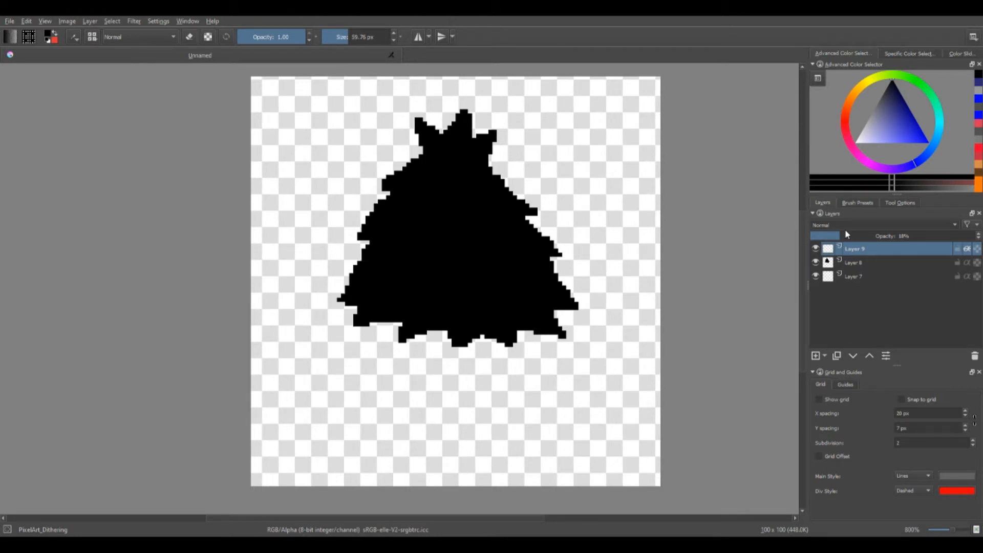
left_click(876, 228)
left_click(838, 263)
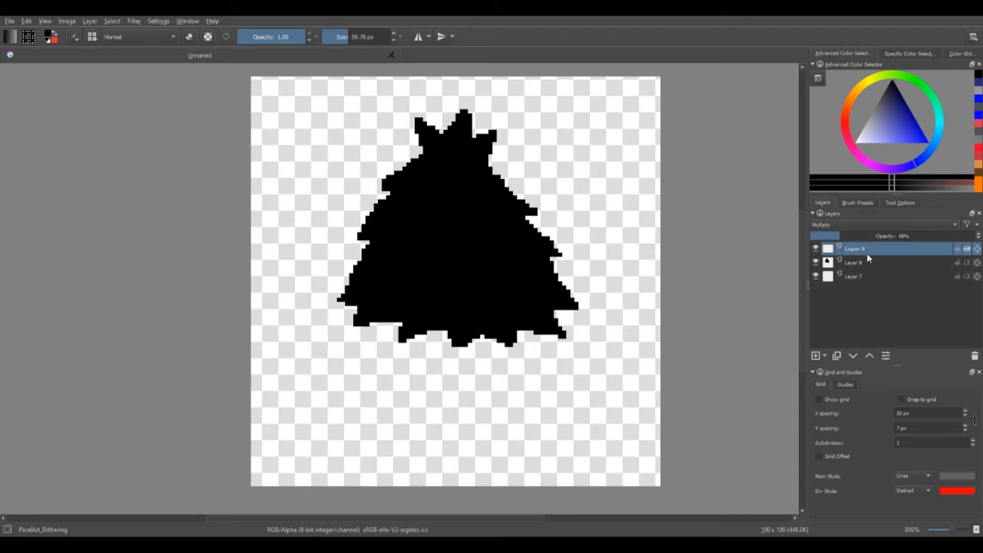
Step: Turn off Inherit Alpha on Layer 9, raise its opacity to 100% to show the dithering, and re-enable Inherit Alpha
left_click(966, 249)
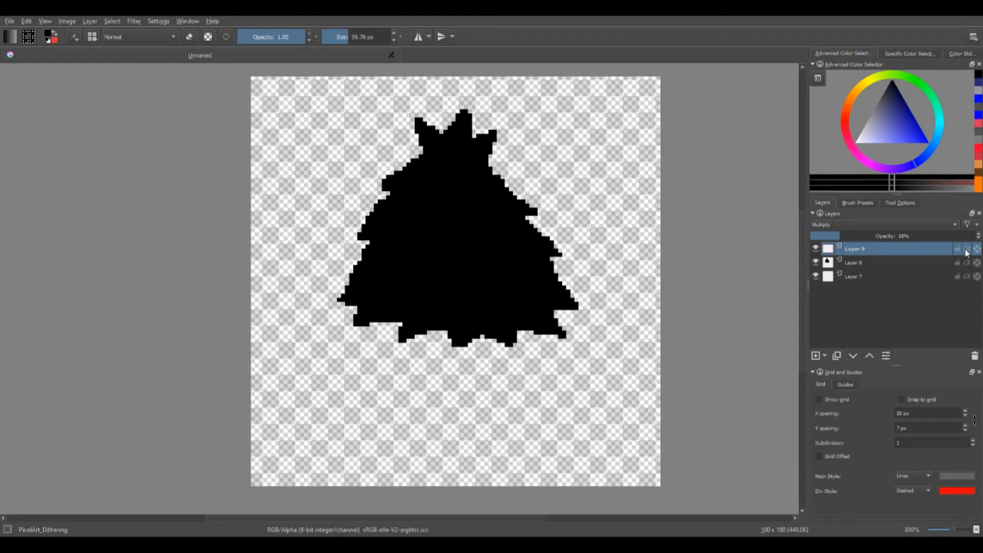
left_click_drag(832, 236, 975, 236)
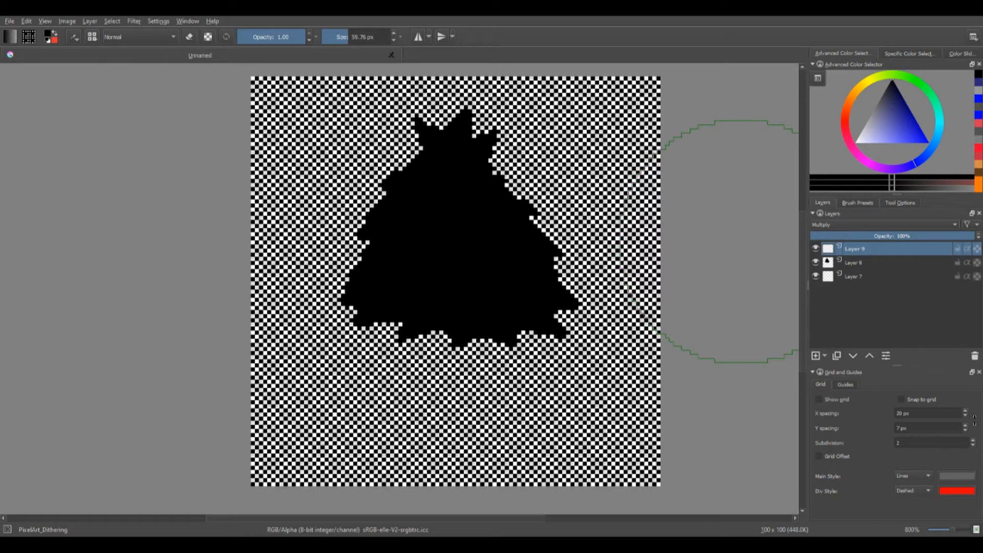
left_click(859, 201)
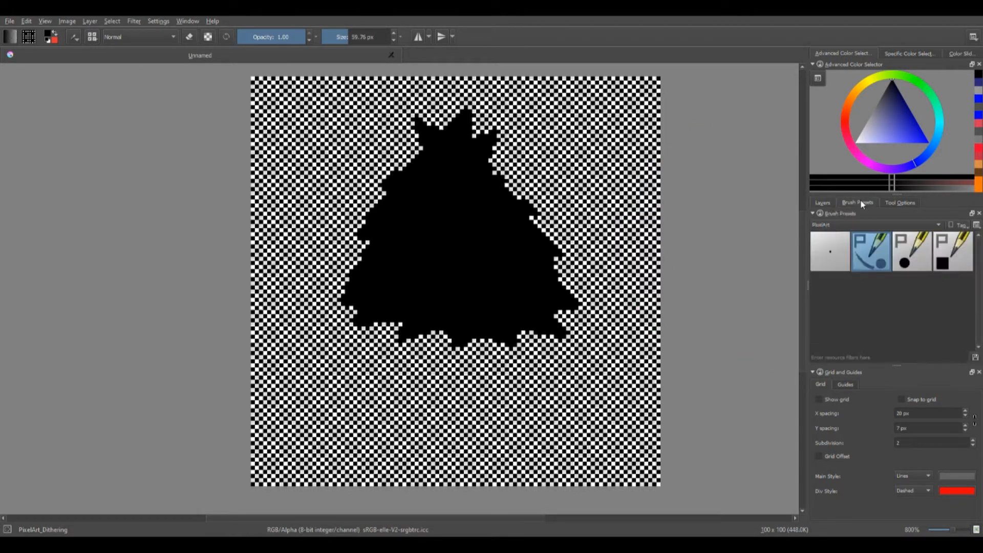
left_click(822, 203)
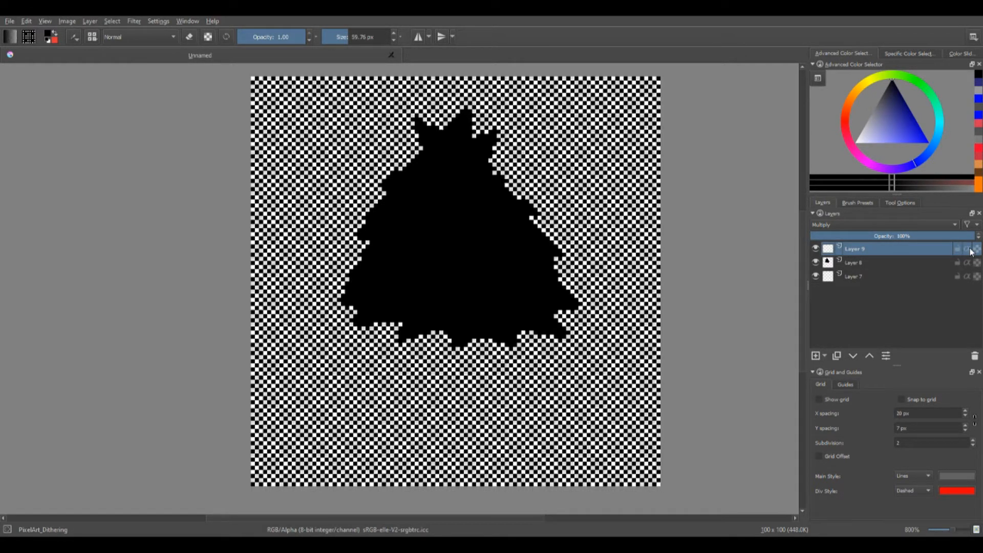
left_click(970, 250)
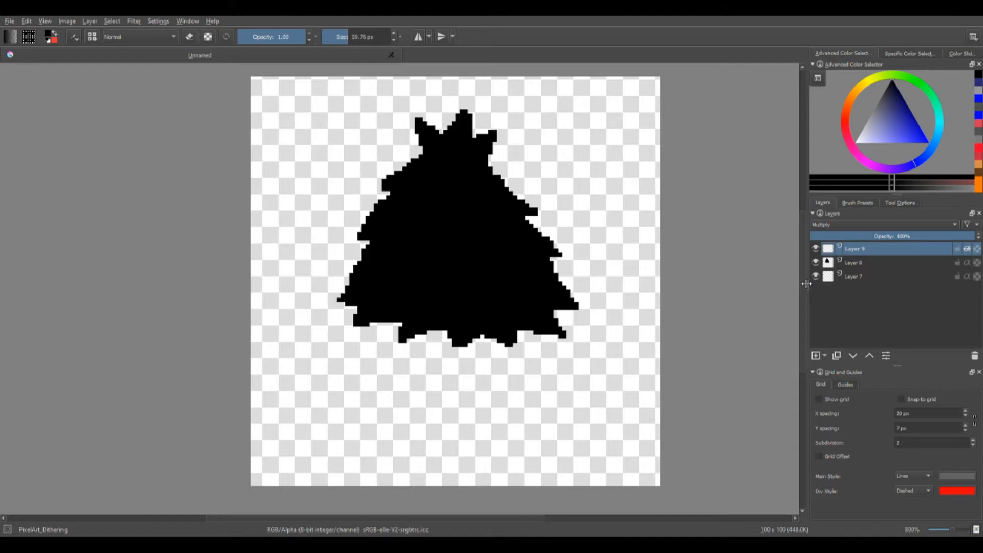
Step: Widen the docker column, enlarge the colour selector, and set Layer 9's opacity to 12%
left_click_drag(807, 282, 789, 300)
left_click_drag(884, 192, 884, 210)
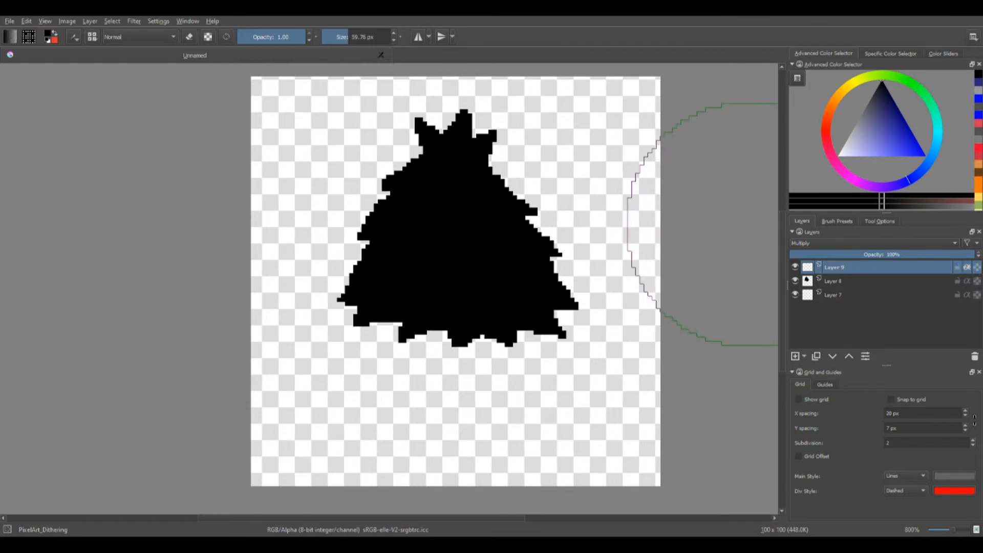
left_click_drag(856, 253, 811, 258)
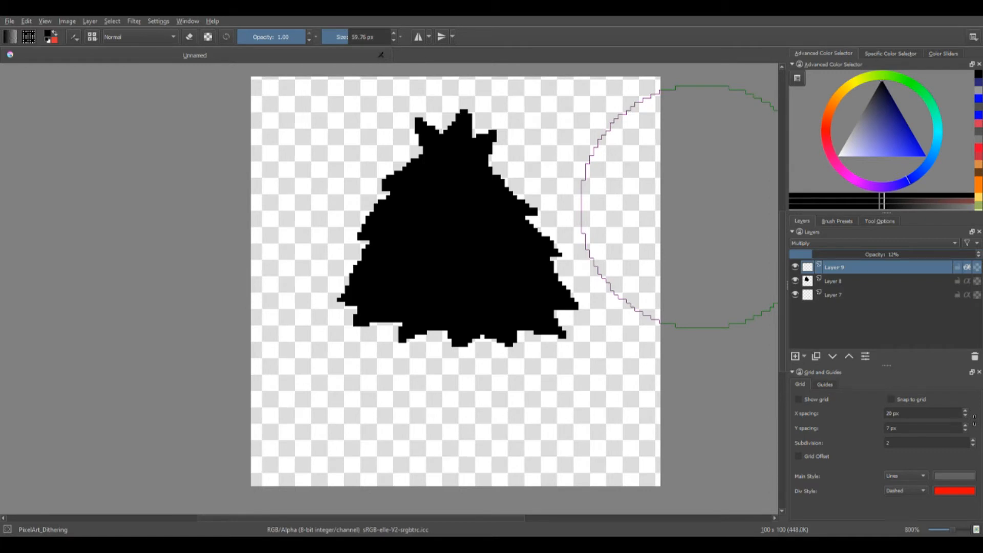
Step: Try bright blue and light blue fills on the Layer 8 tree, and fill it with black again
left_click(860, 280)
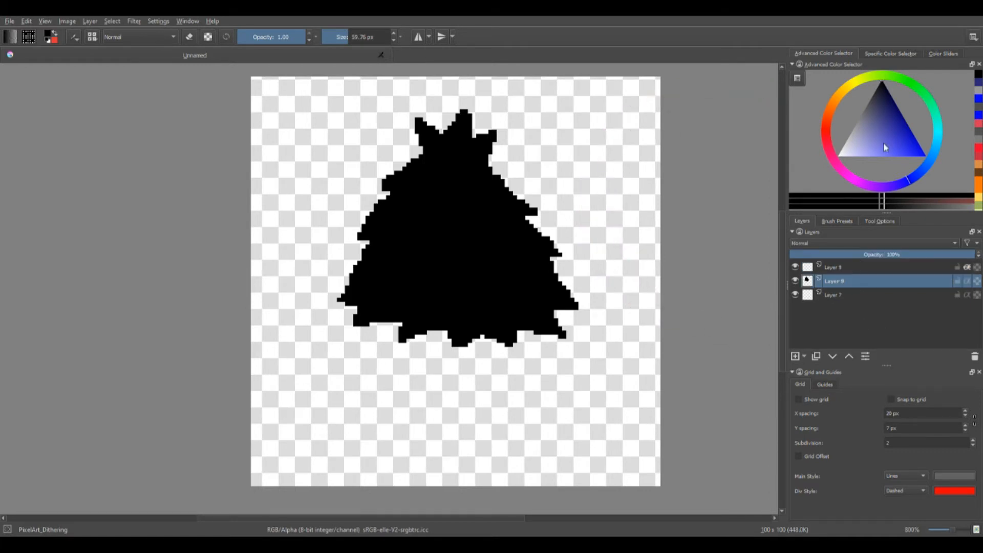
left_click(916, 156)
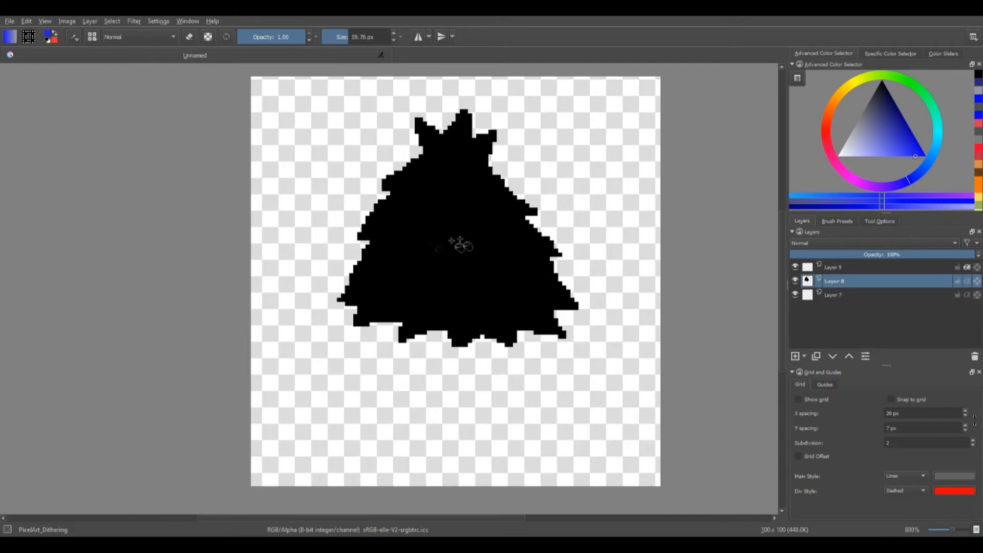
left_click(461, 245)
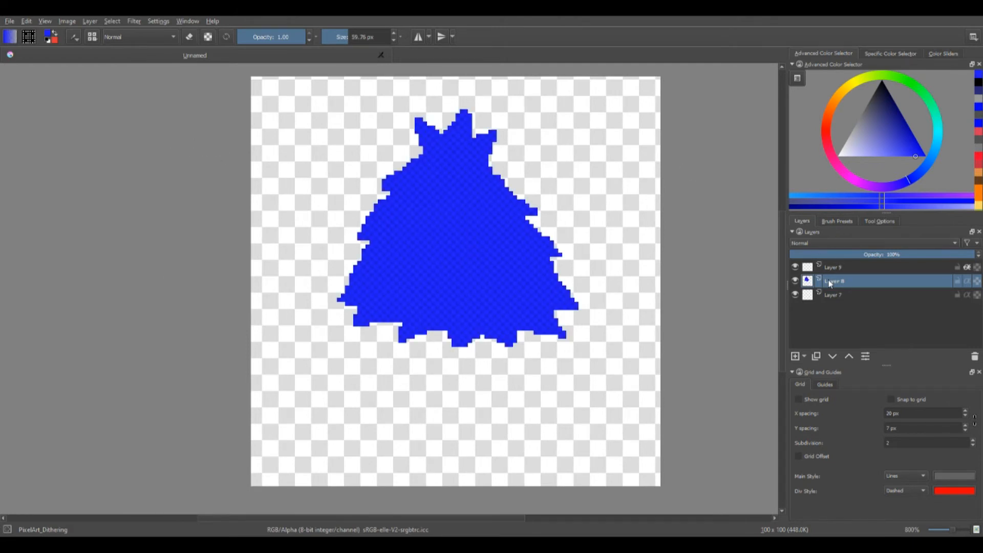
left_click(869, 156)
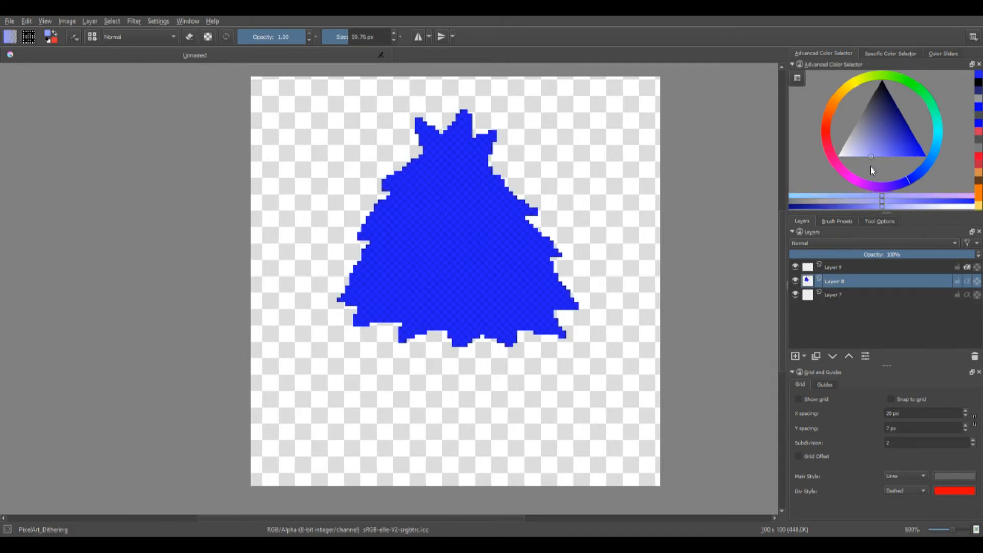
left_click(439, 273)
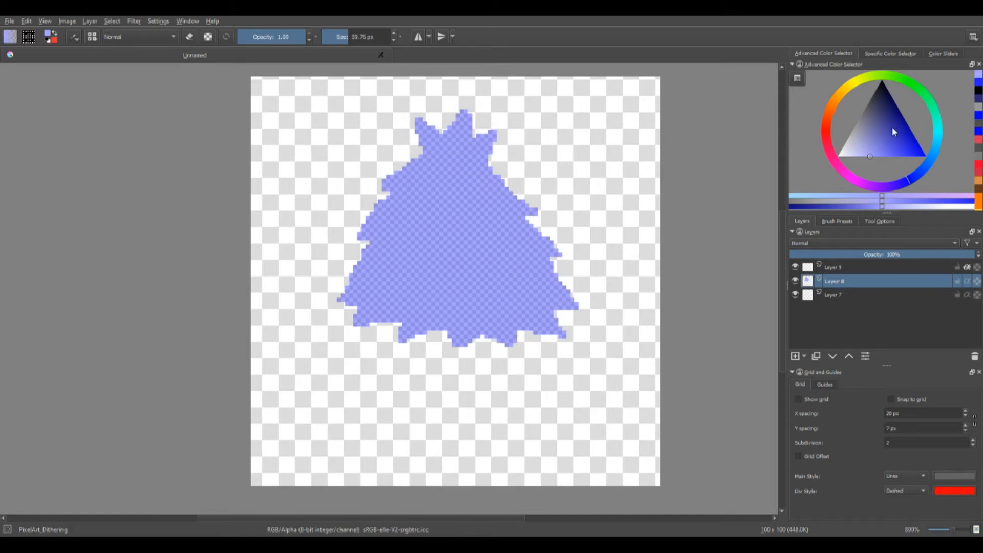
left_click_drag(886, 124, 881, 81)
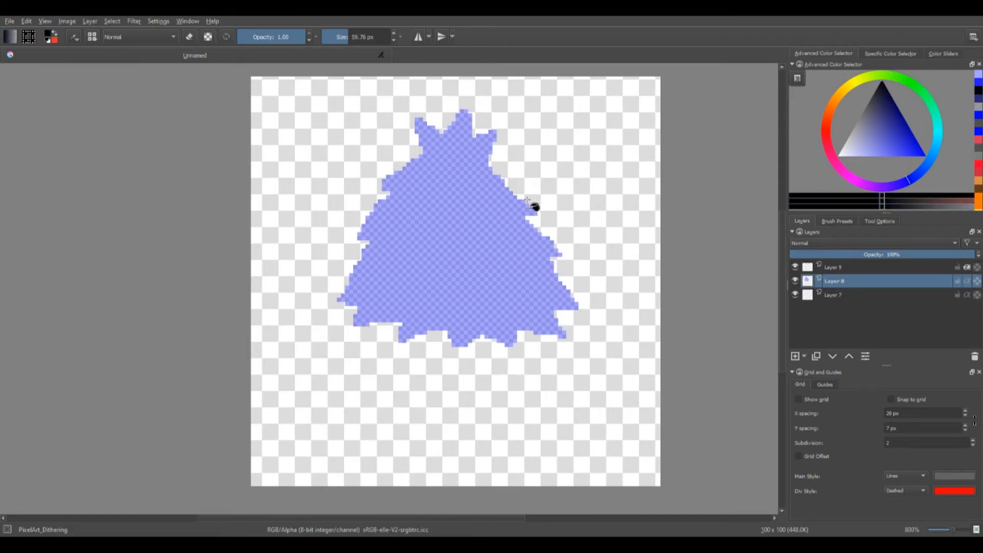
left_click(467, 225)
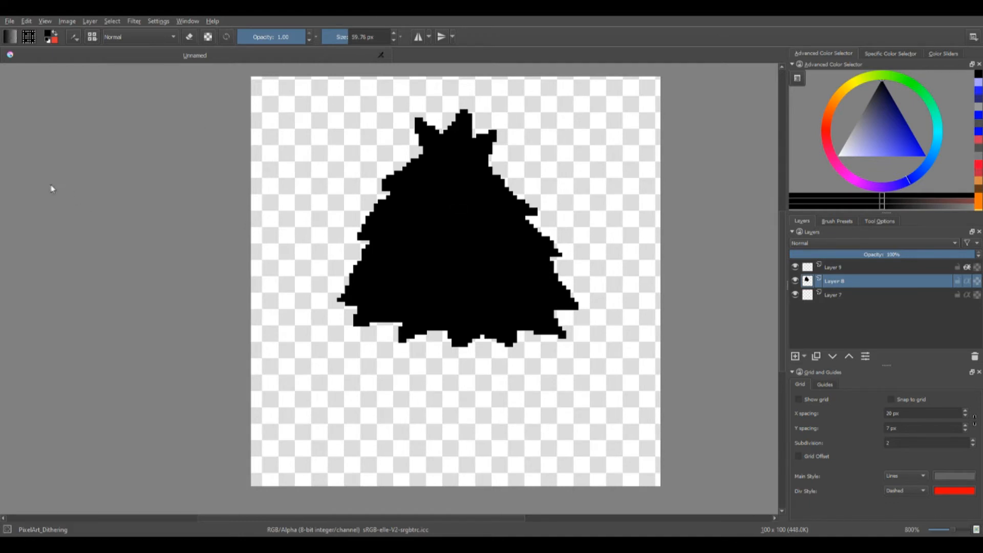
Step: Add small black branch tips to the tree's upper-left, lower-left and upper-right edges with the 1 px pixel1 brush
left_click(837, 221)
left_click(812, 272)
left_click(830, 140)
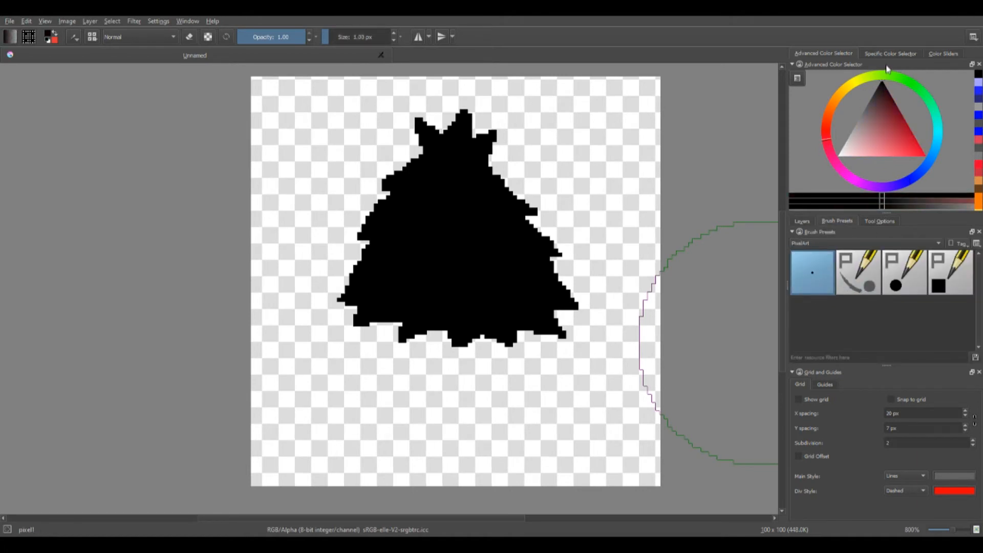
mouse_move(420, 157)
left_mouse_down()
mouse_move(399, 155)
mouse_move(408, 161)
left_mouse_up()
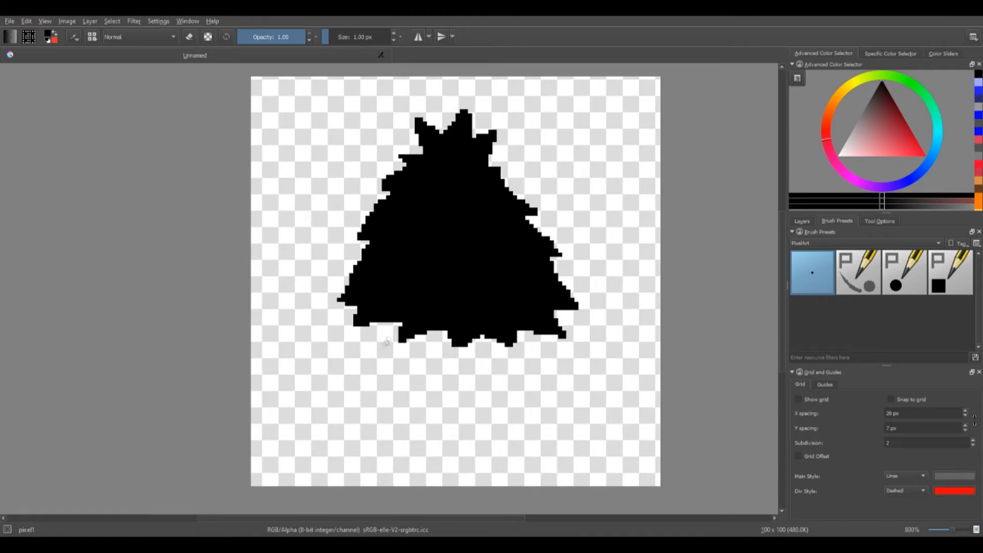
left_click_drag(386, 325, 387, 331)
mouse_move(505, 184)
left_mouse_down()
mouse_move(518, 192)
mouse_move(504, 168)
mouse_move(495, 172)
left_mouse_up()
left_click(523, 189)
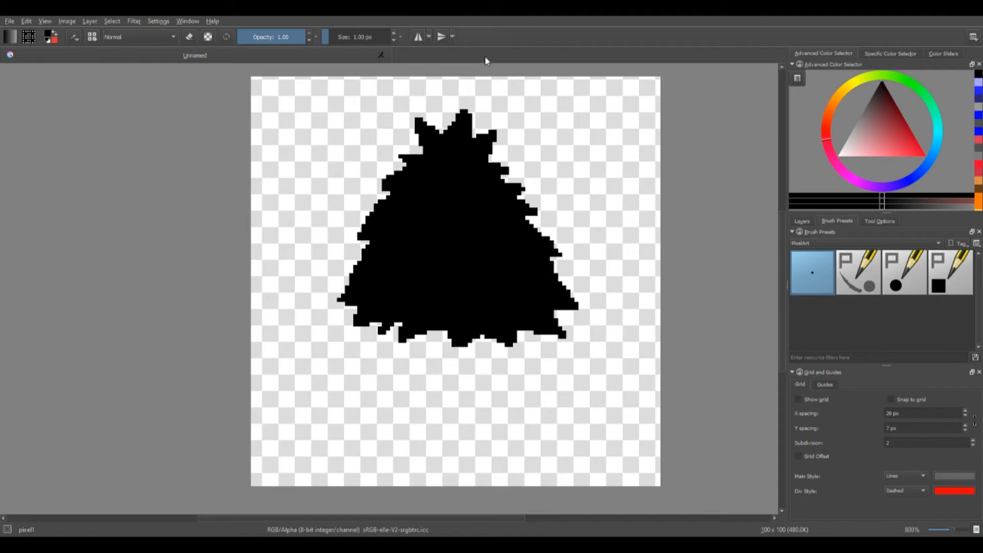
Step: Switch to the PixelArt_Dithering brush preset
left_click(802, 221)
left_click(838, 222)
left_click(861, 276)
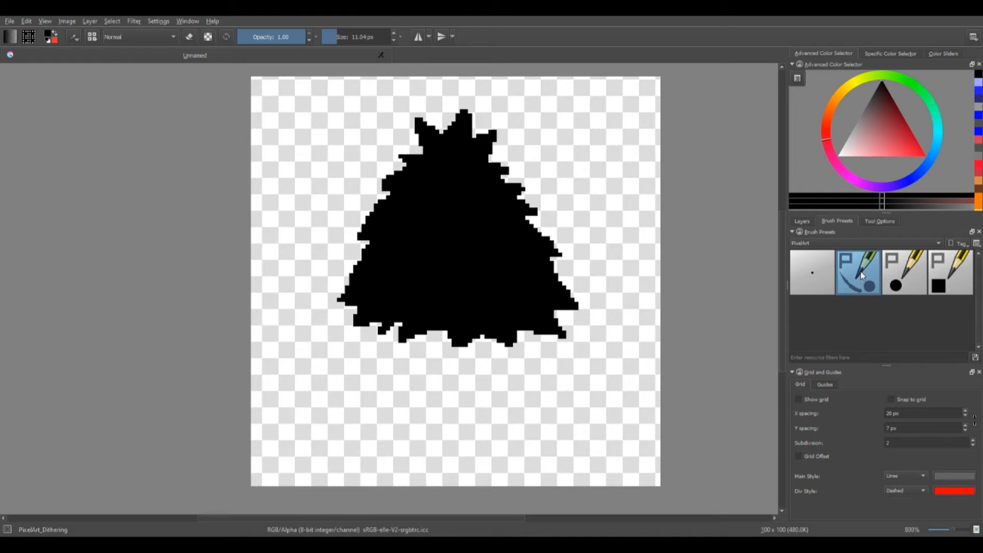
Step: Rename Layer 8 as Tree and Layer 9 as Dithering
left_click(801, 221)
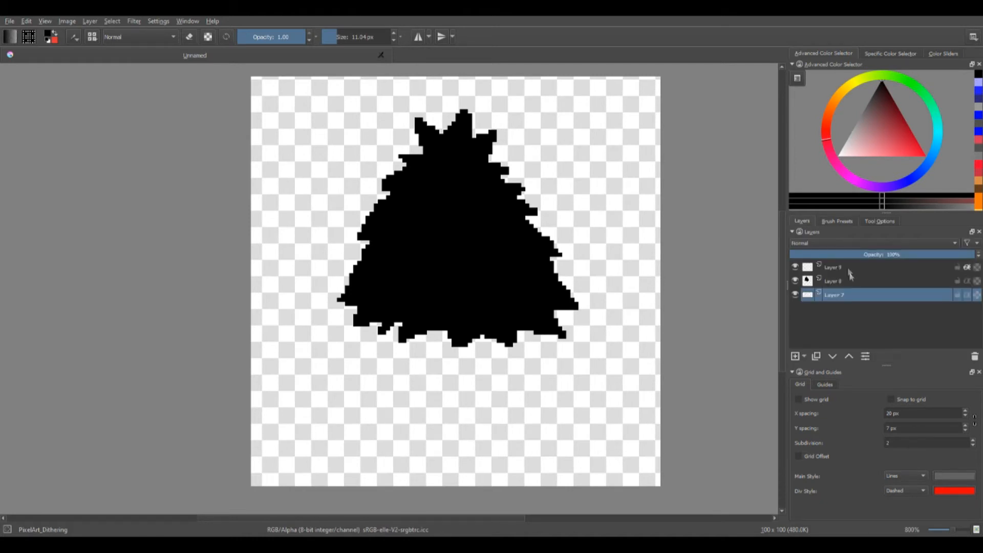
left_click(834, 283)
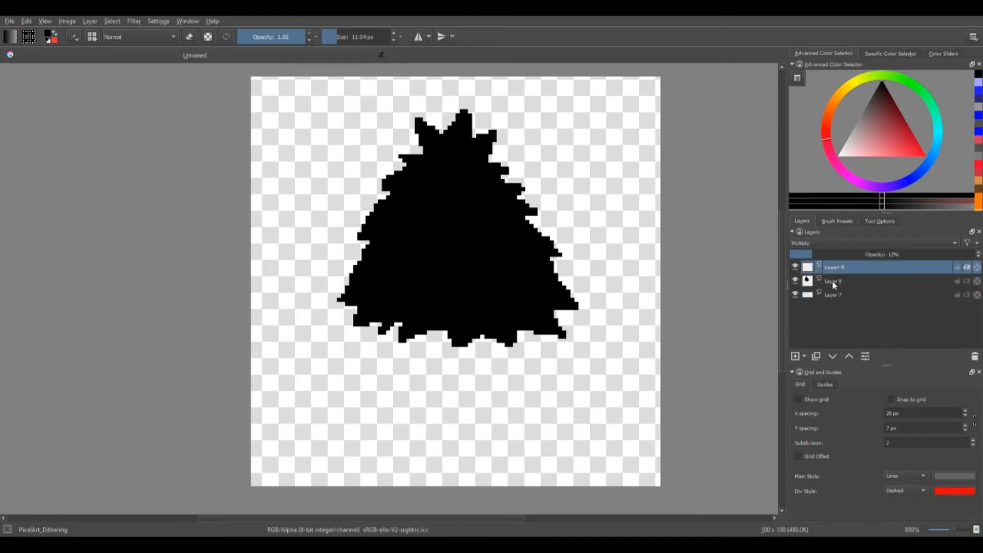
double_click(831, 281)
type("Tree")
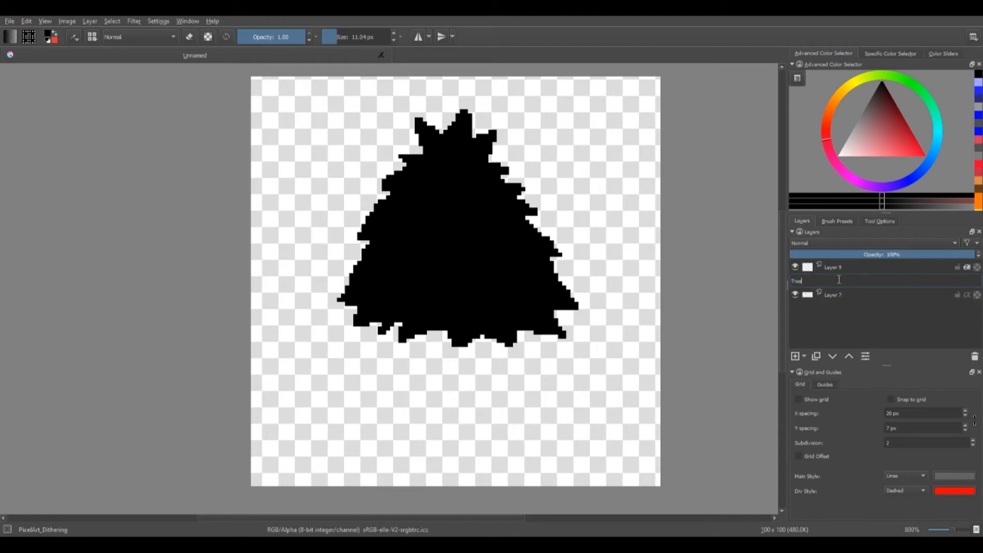
key("Return")
left_click(833, 295)
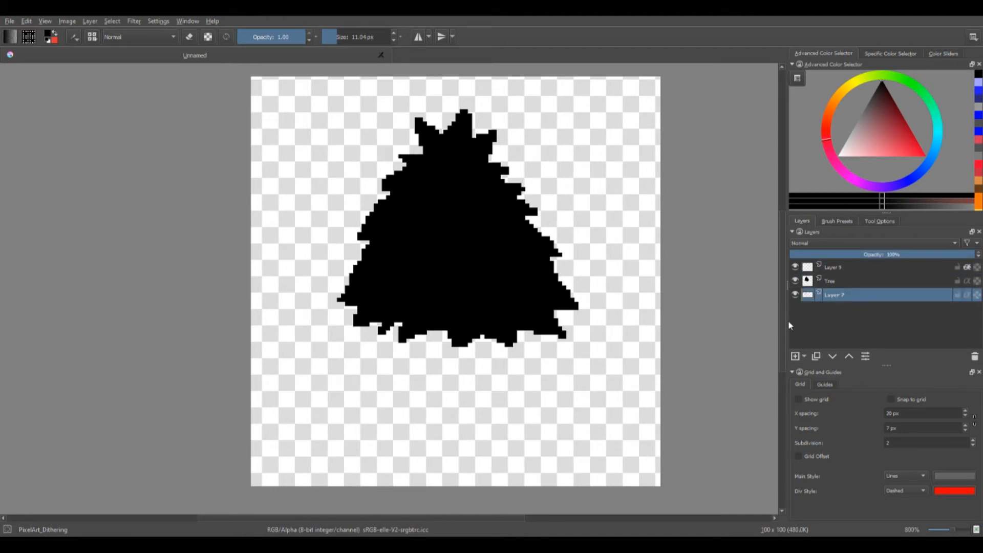
double_click(835, 267)
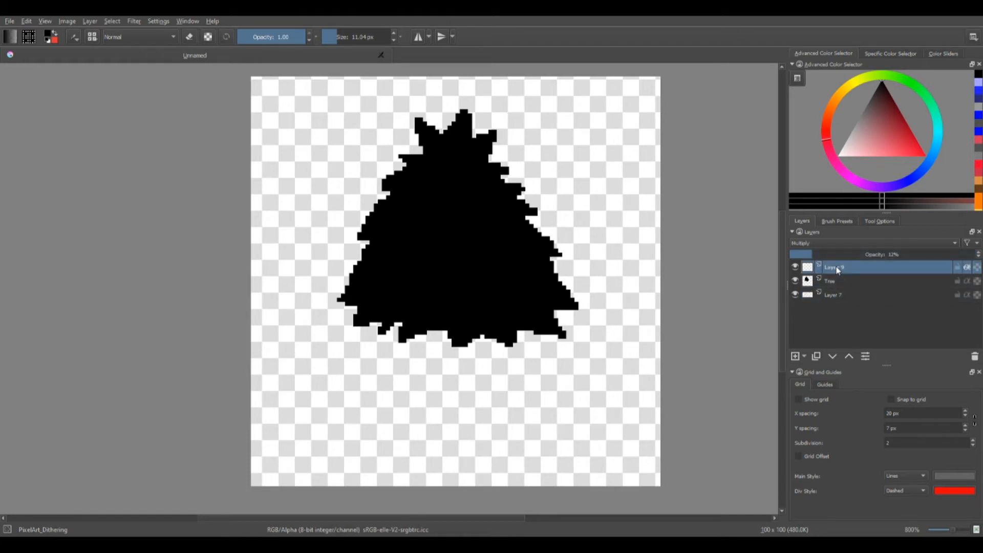
type("Dithering")
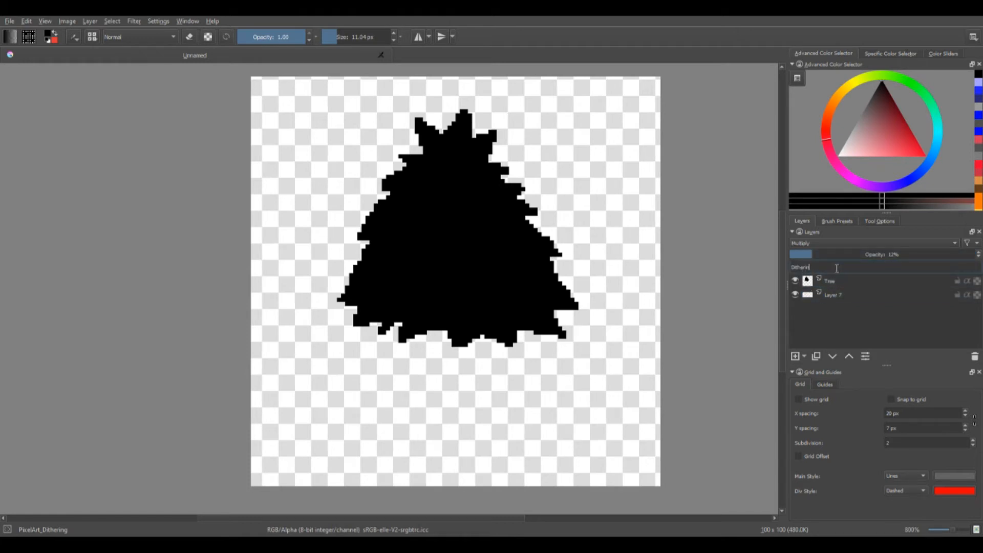
key("Return")
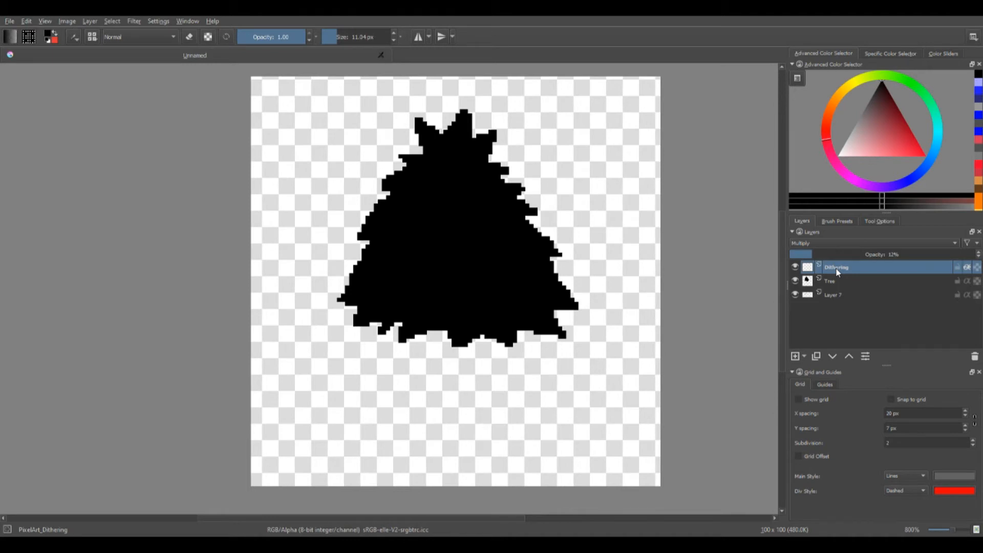
Step: Select the Tree layer, try a muted red foreground colour and set it back to black
key("Page_Down")
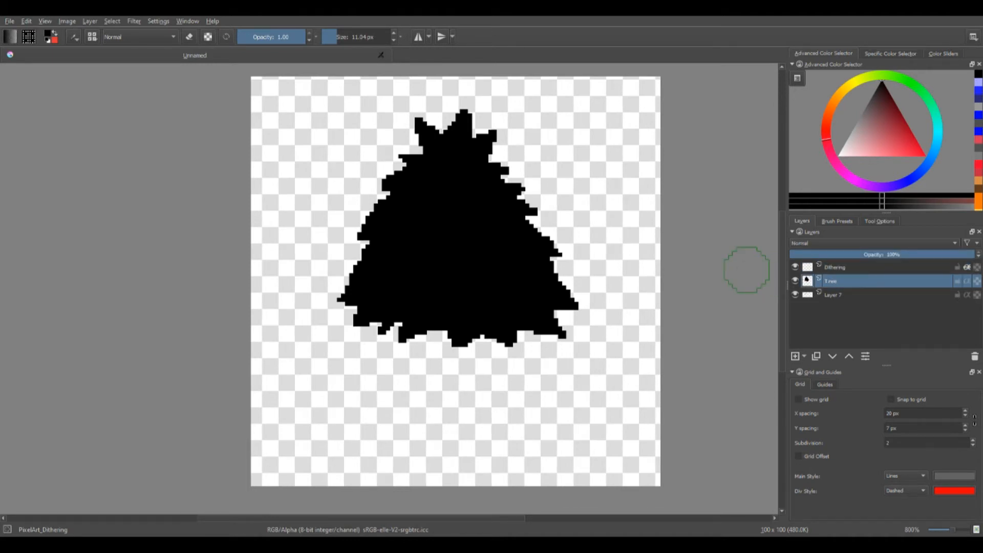
left_click(892, 137)
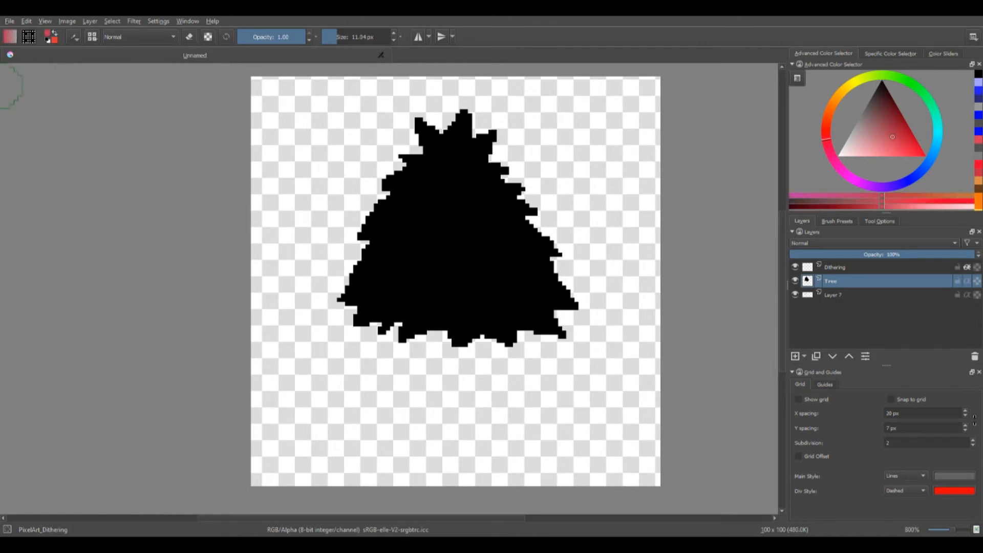
left_click(881, 83)
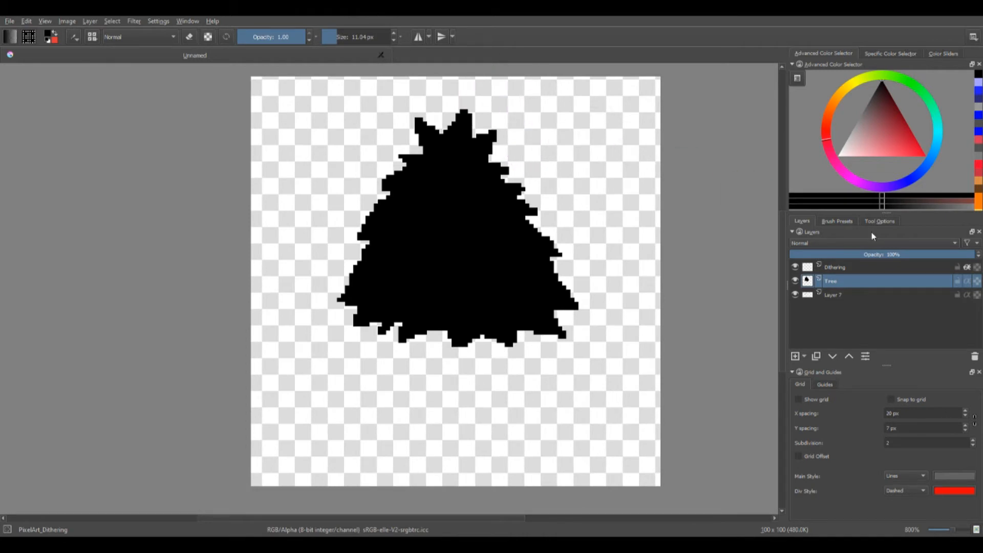
Step: Add a filter layer with the Index Colors filter above the Dithering layer
left_click(844, 267)
left_click(843, 281)
left_click(843, 268)
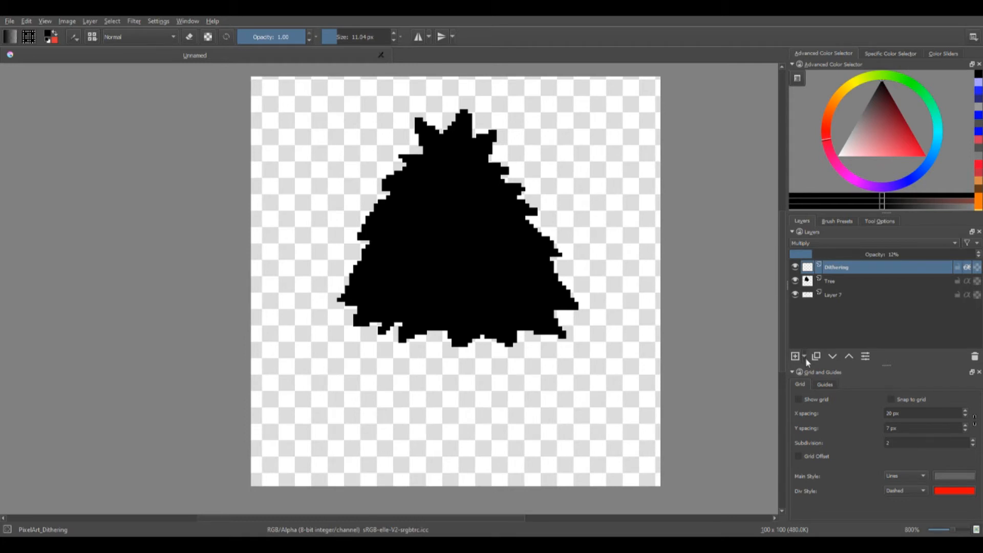
left_click(808, 414)
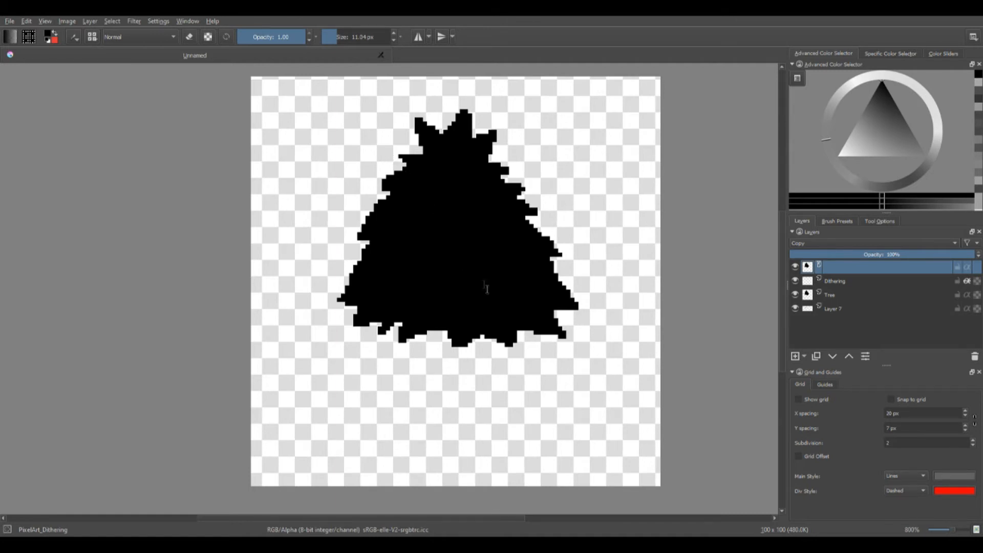
left_click(518, 357)
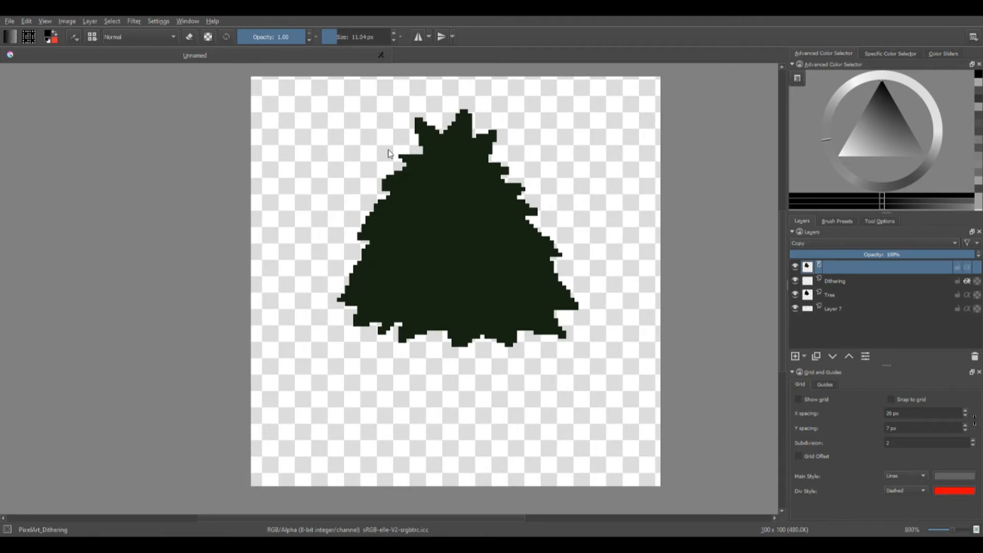
left_click(514, 362)
left_click(468, 174)
left_click(468, 174)
left_click(509, 173)
left_click(507, 179)
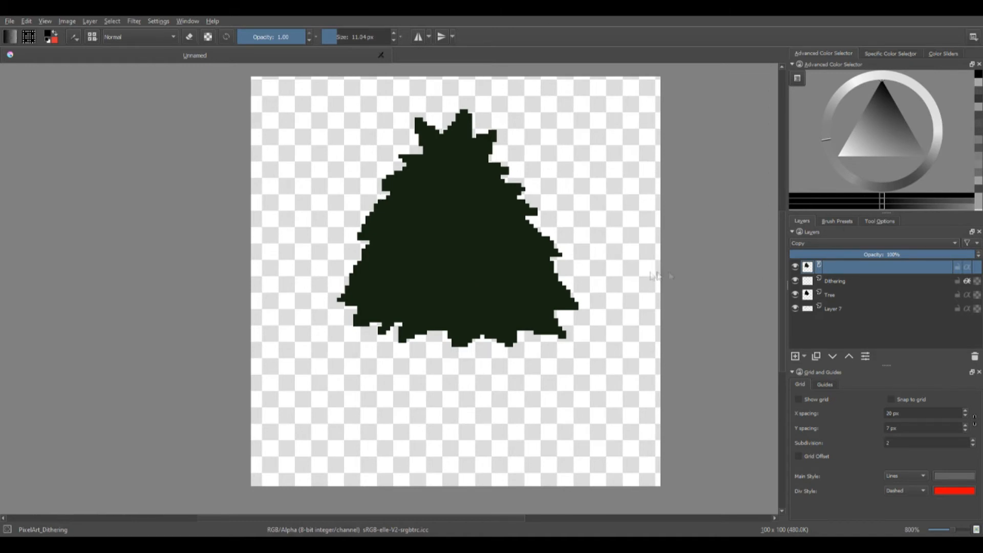
key("ctrl+t")
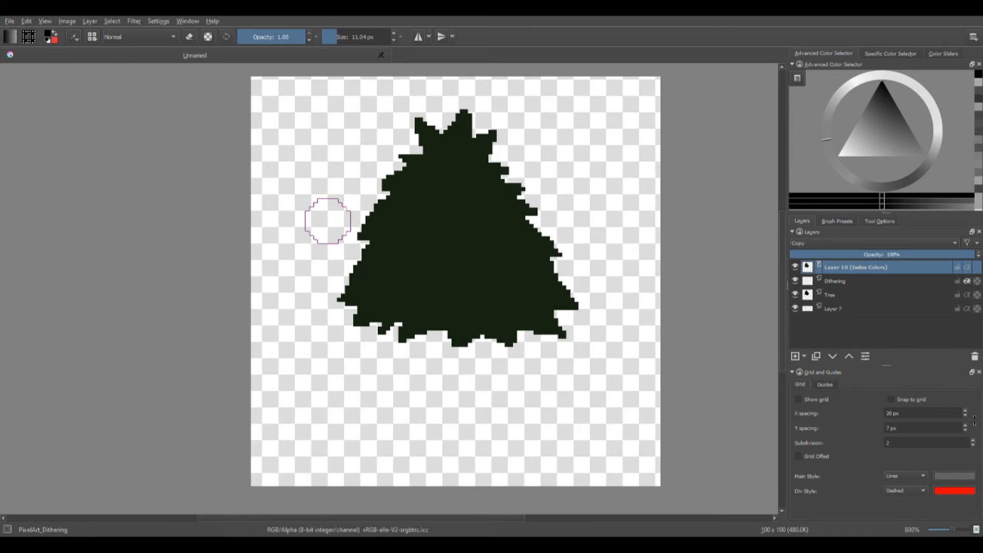
Step: Add a paint layer directly above Tree, turn on its alpha inheritance and rename it Shading
left_click(833, 297)
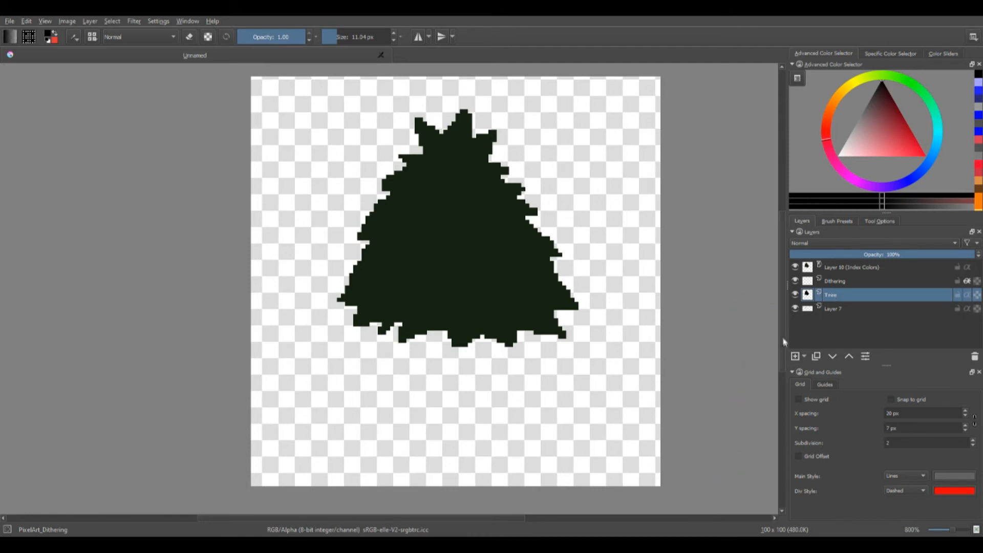
left_click(794, 356)
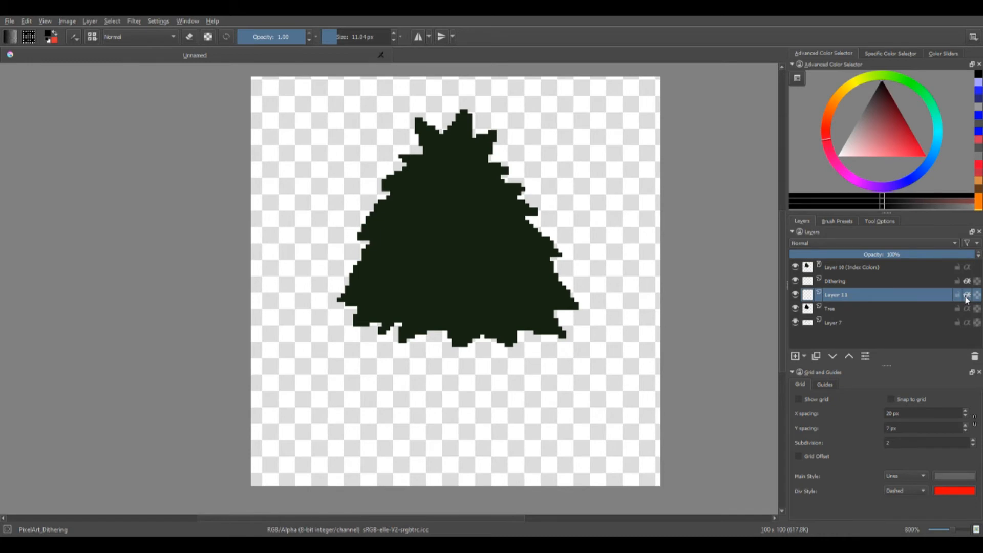
double_click(833, 295)
type("Shading")
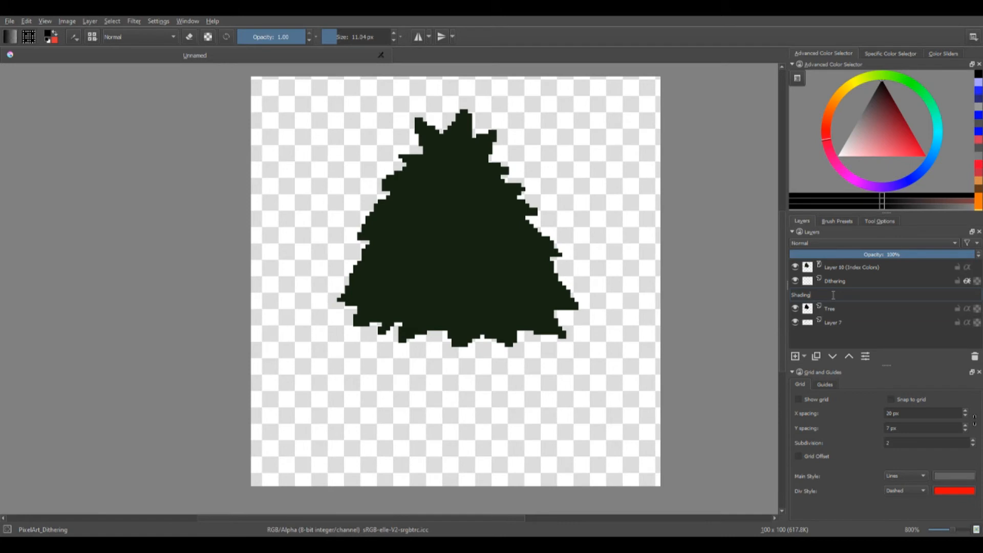
key("Return")
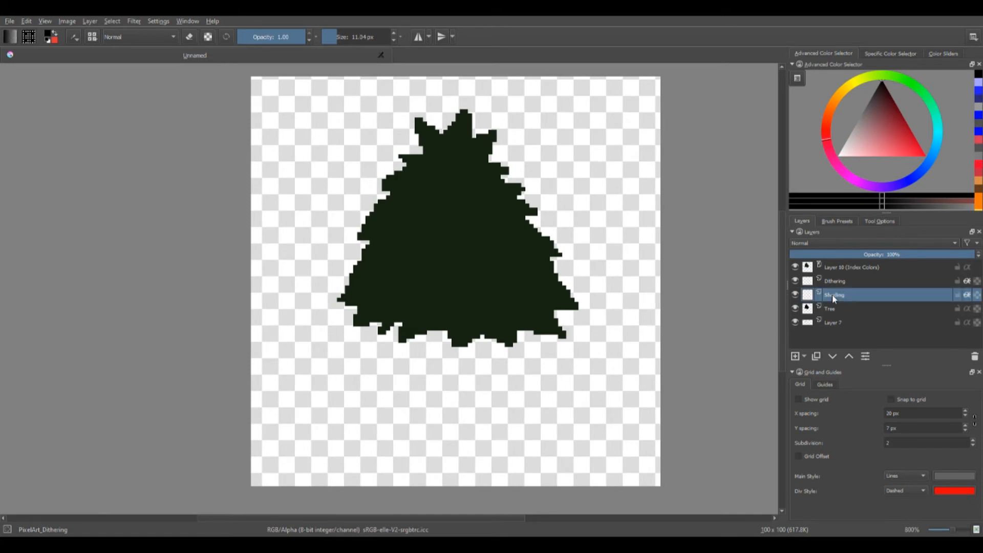
Step: Switch to the Bristles_wet brush preset from the Wet tag, with a dark grey colour and a size of about 34 px
left_click(835, 220)
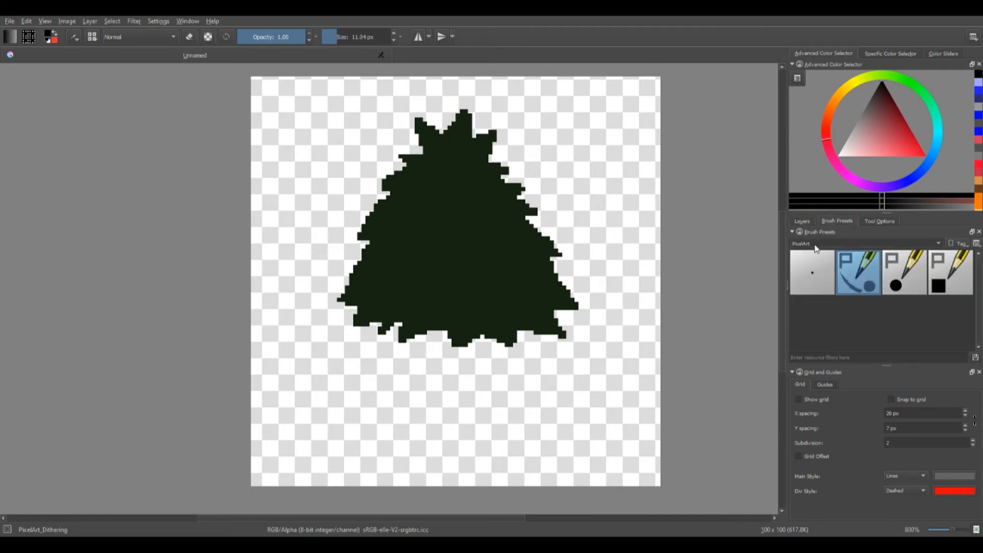
left_click(817, 245)
left_click(806, 266)
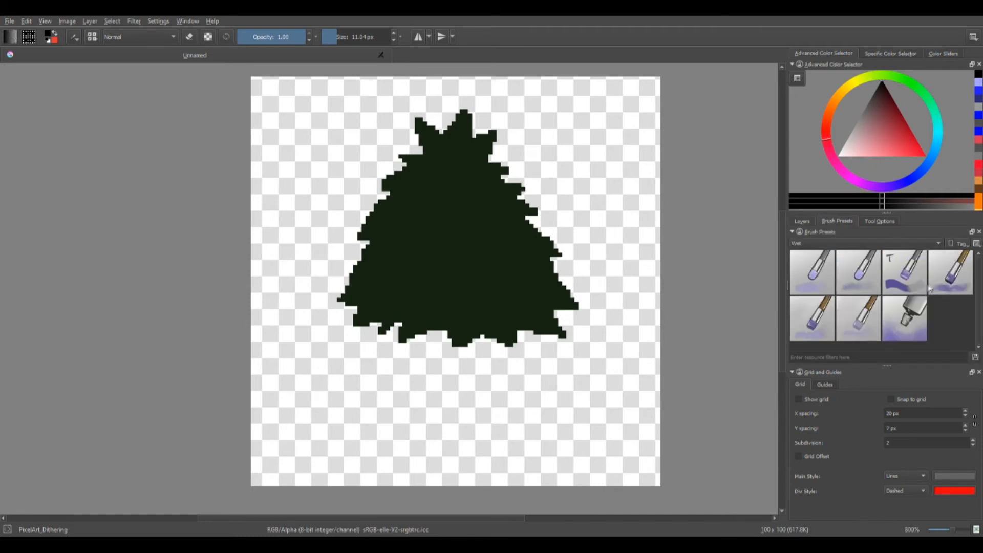
left_click(950, 271)
left_click_drag(884, 95, 861, 113)
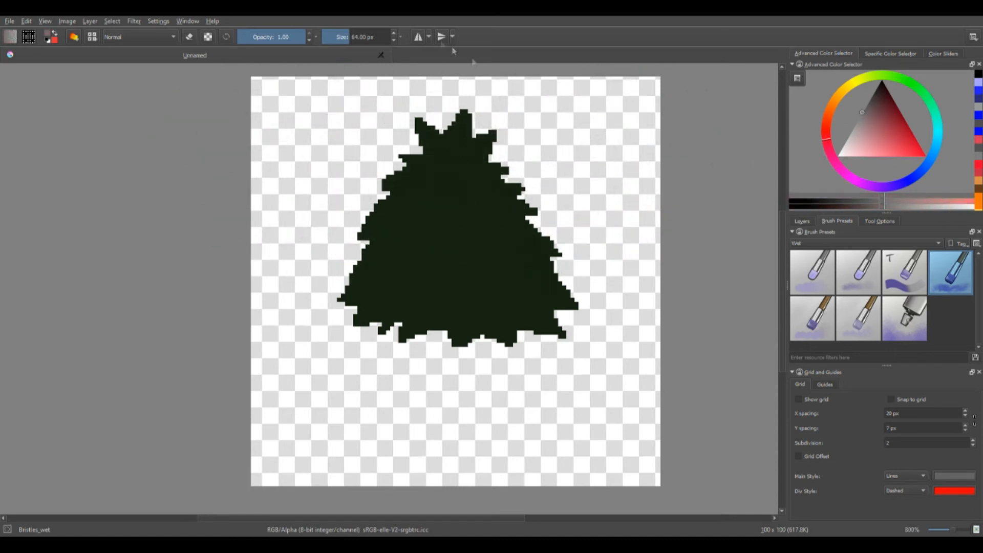
left_click(343, 36)
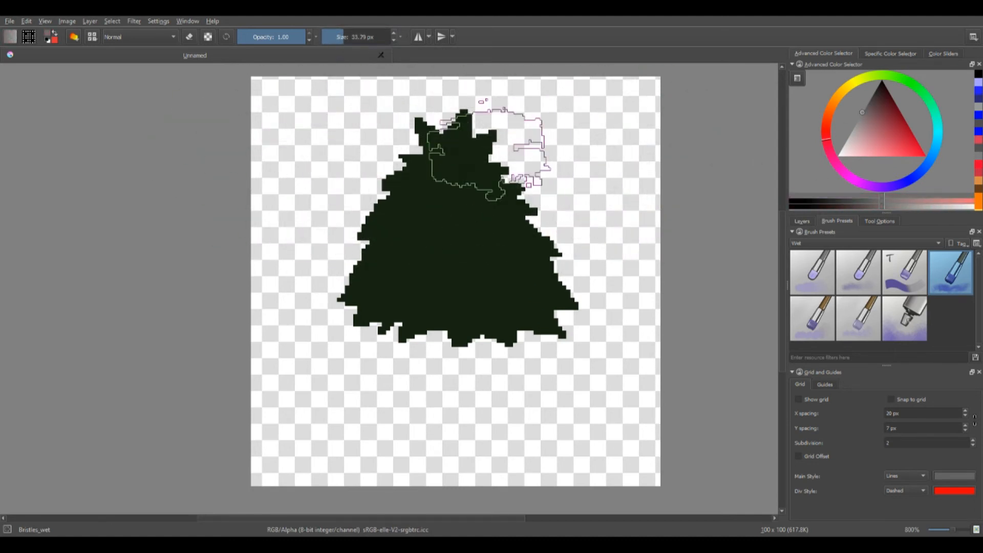
Step: Paint broad strokes over the tree on the Shading layer, starting in dark grey and continuing in light grey
left_click_drag(490, 157, 487, 206)
left_click_drag(864, 136, 847, 138)
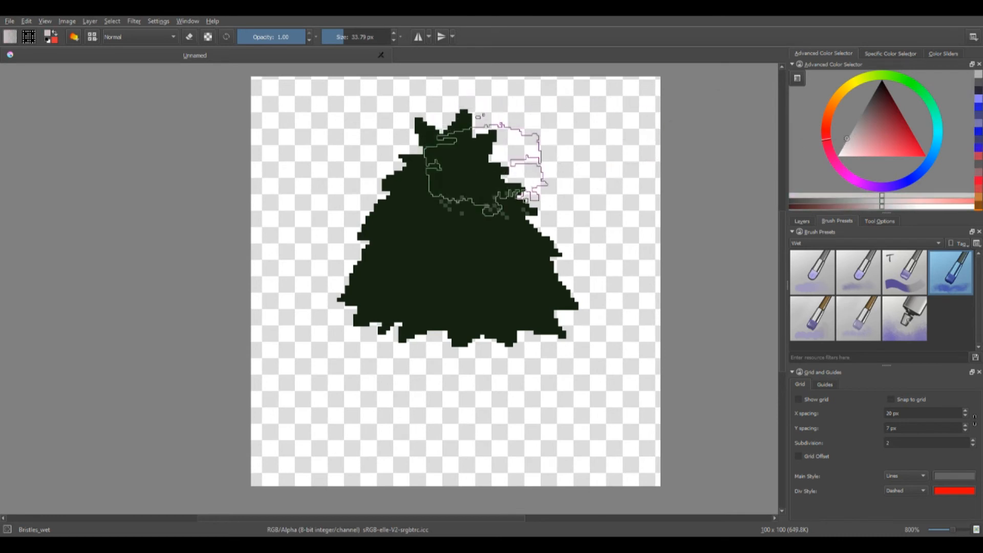
left_click_drag(489, 163, 480, 198)
left_click_drag(454, 136, 477, 147)
mouse_move(521, 229)
left_mouse_down()
mouse_move(532, 250)
mouse_move(522, 246)
mouse_move(489, 292)
mouse_move(450, 271)
mouse_move(392, 274)
mouse_move(394, 215)
mouse_move(377, 223)
mouse_move(376, 236)
mouse_move(384, 215)
mouse_move(386, 284)
mouse_move(412, 312)
mouse_move(556, 337)
mouse_move(563, 323)
mouse_move(532, 304)
mouse_move(522, 318)
mouse_move(460, 330)
left_mouse_up()
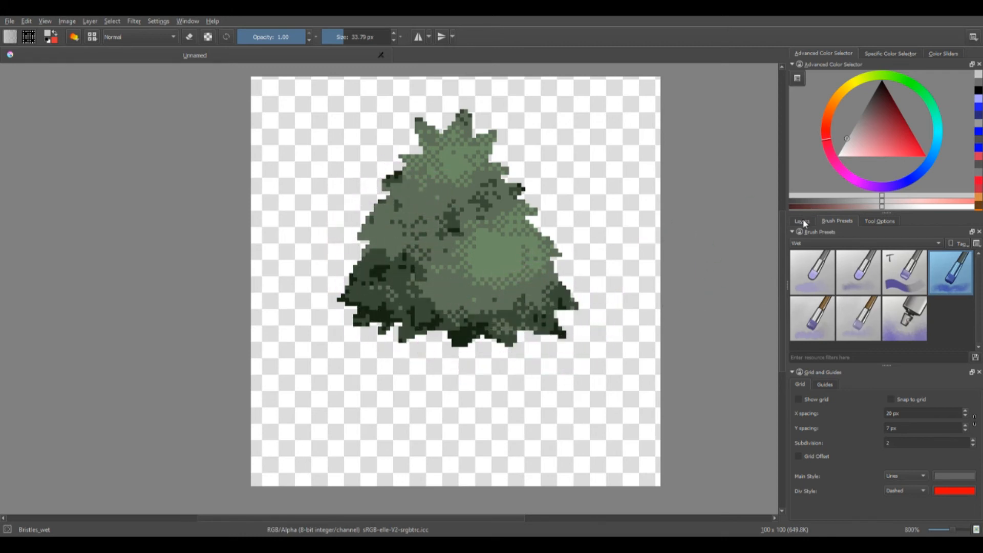
Step: Set the Dithering layer's opacity to 10%
left_click(802, 221)
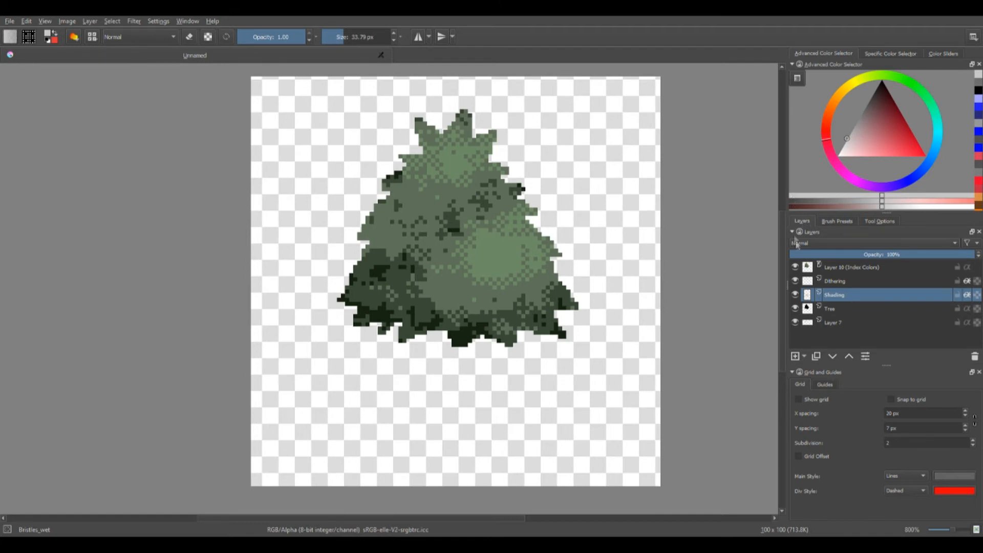
left_click(848, 285)
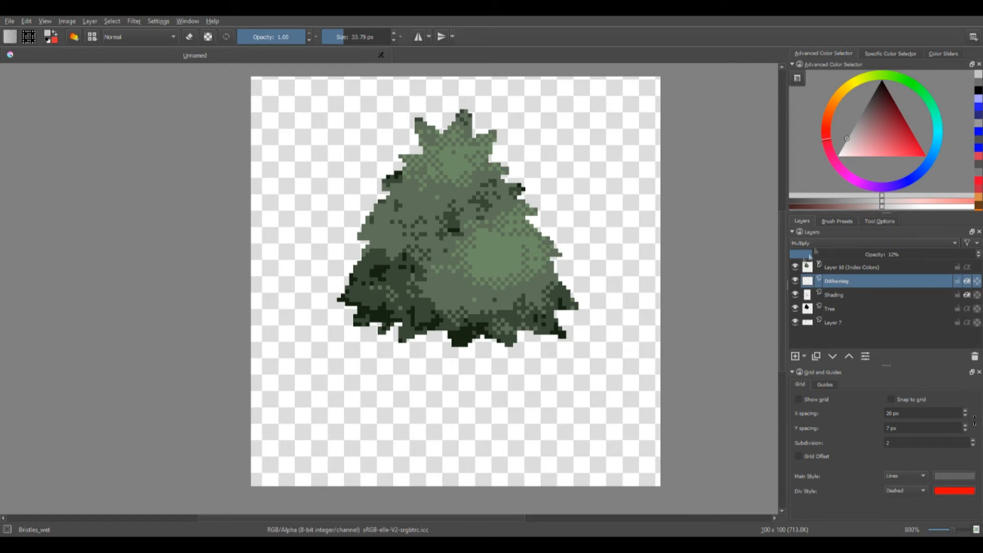
mouse_move(812, 254)
left_mouse_down()
mouse_move(872, 258)
mouse_move(799, 260)
mouse_move(811, 259)
left_mouse_up()
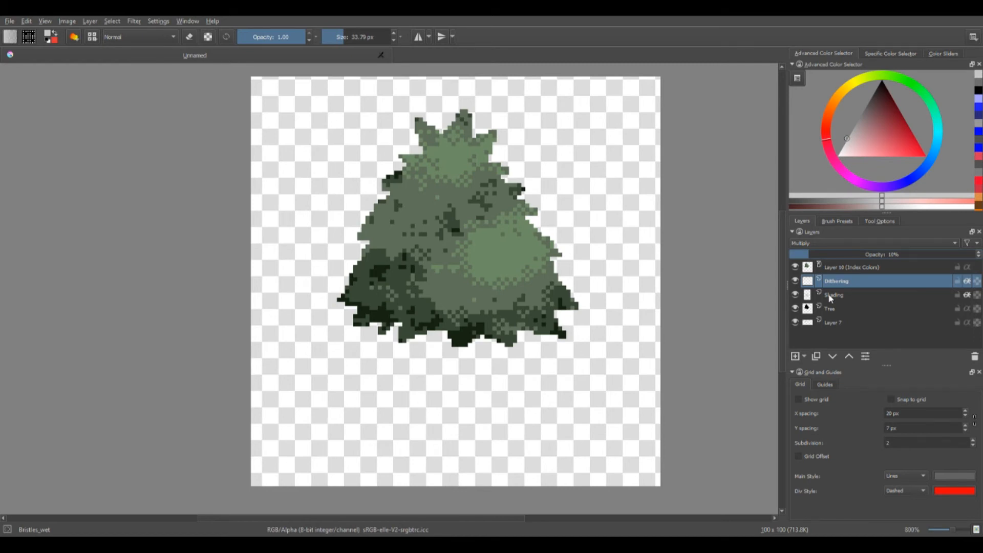
Step: Paint light grey splats over the tree's top, right edge and middle on the Shading layer with Splat_wet_cells at about 18 px
left_click(841, 299)
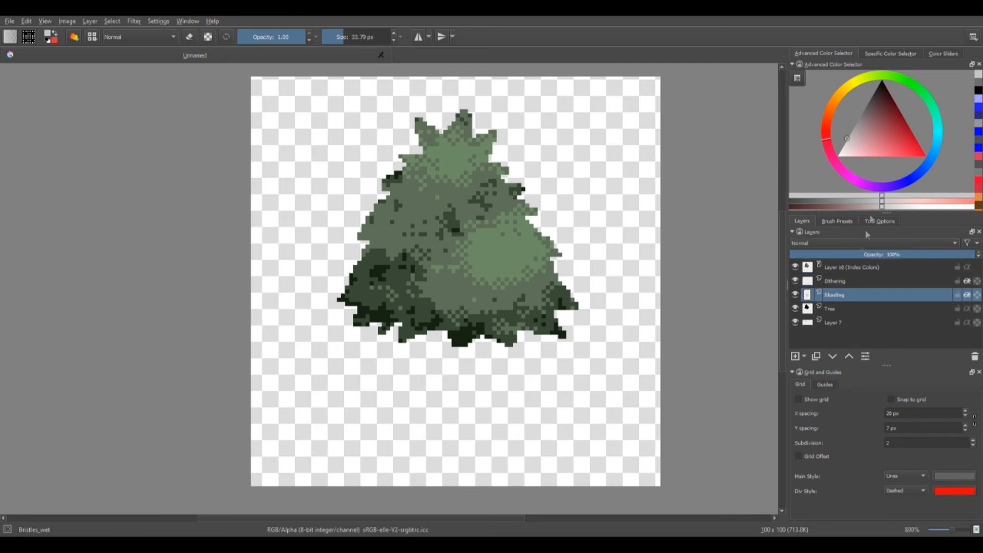
left_click(837, 220)
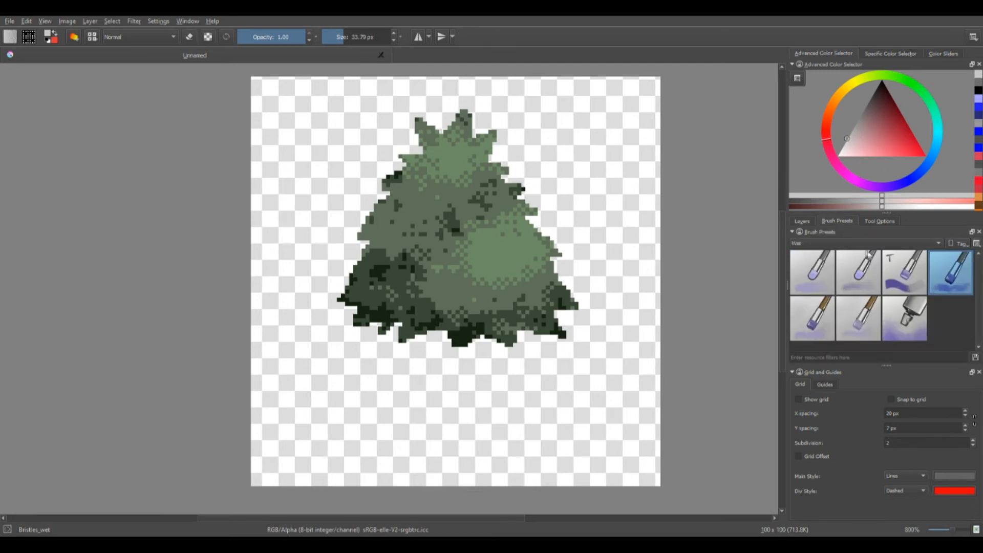
left_click(904, 317)
left_click(852, 139)
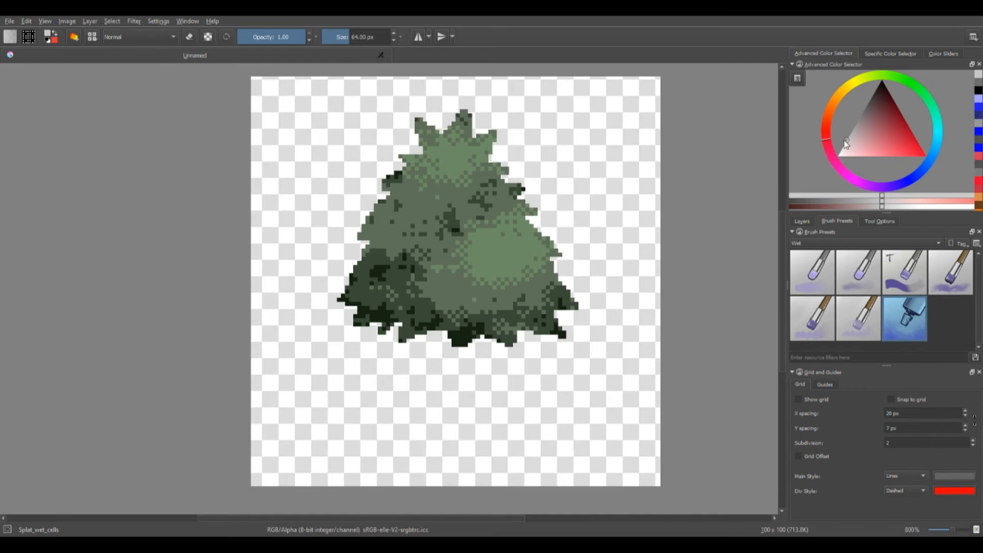
left_click(340, 40)
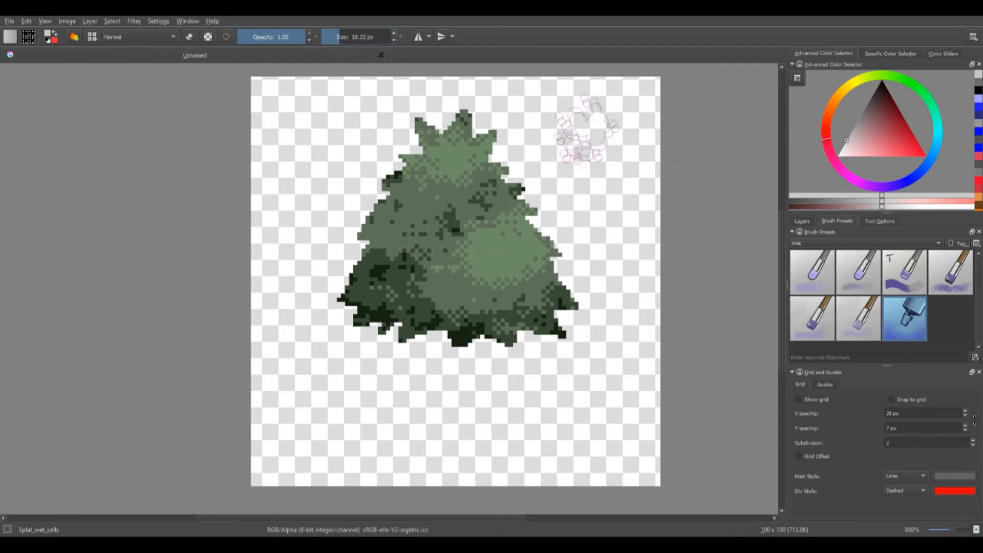
left_click_drag(474, 124, 451, 123)
mouse_move(532, 205)
left_mouse_down()
mouse_move(507, 235)
mouse_move(542, 231)
left_mouse_up()
mouse_move(455, 279)
left_mouse_down()
mouse_move(473, 281)
mouse_move(376, 246)
mouse_move(450, 210)
mouse_move(389, 176)
mouse_move(476, 240)
left_mouse_up()
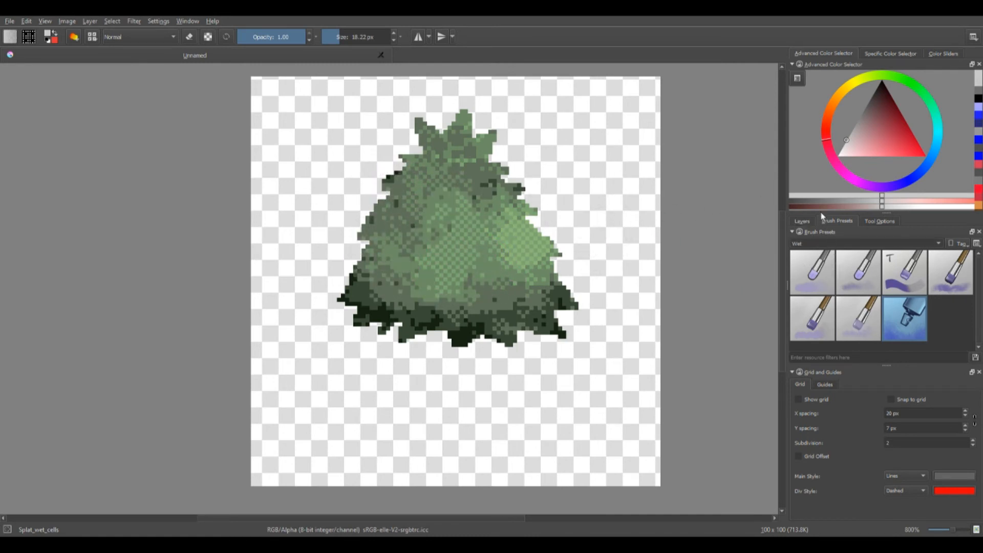
Step: Switch to the Basic_circle preset at about 8 px and paint a mid-grey stroke on the tree's upper-left tip
left_click(806, 276)
left_click(919, 274)
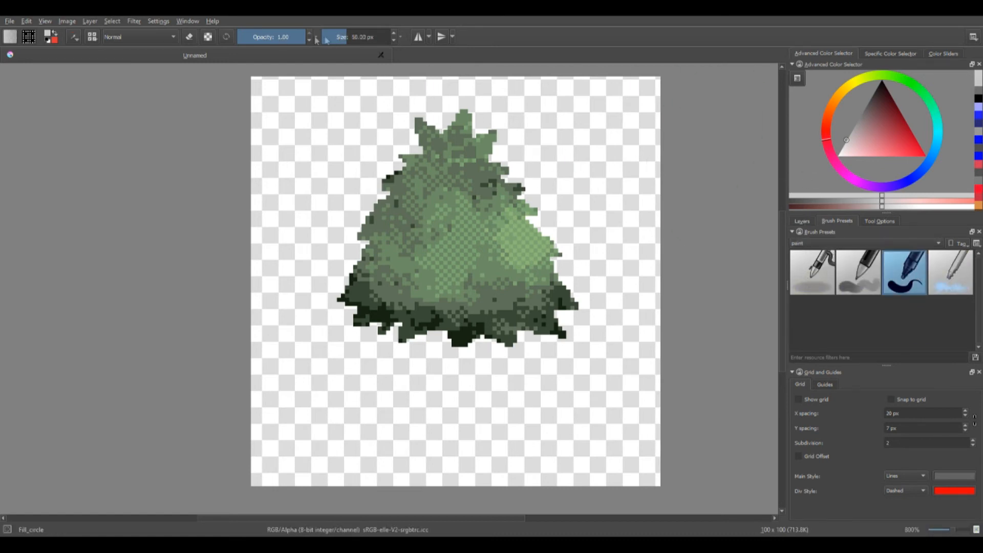
left_click(854, 279)
left_click_drag(352, 38, 338, 40)
left_click(856, 124)
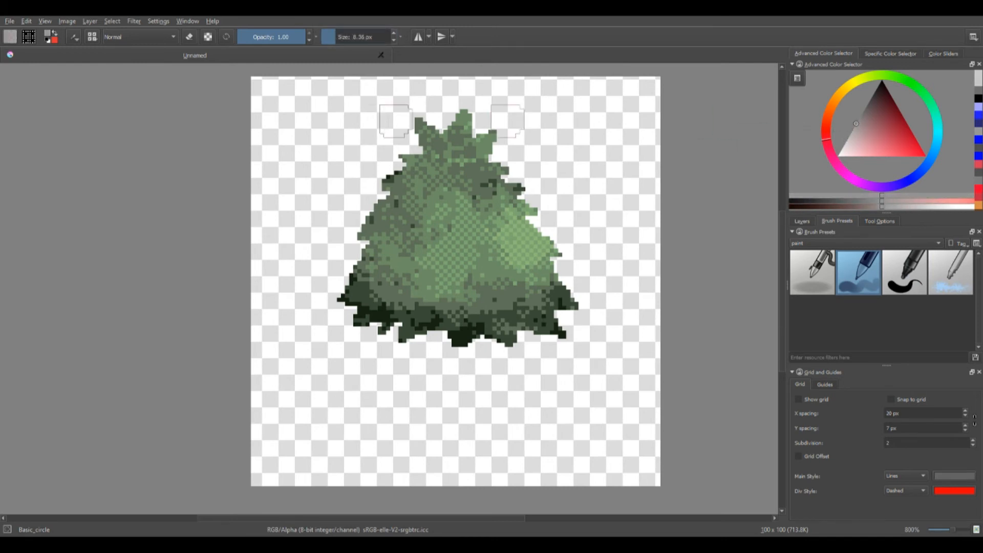
left_click_drag(420, 135, 435, 148)
Step: Paint dark grey branch shadows on the tree's upper-left tip, left side and middle with Basic_circle at about 3.4 px
left_click(867, 104)
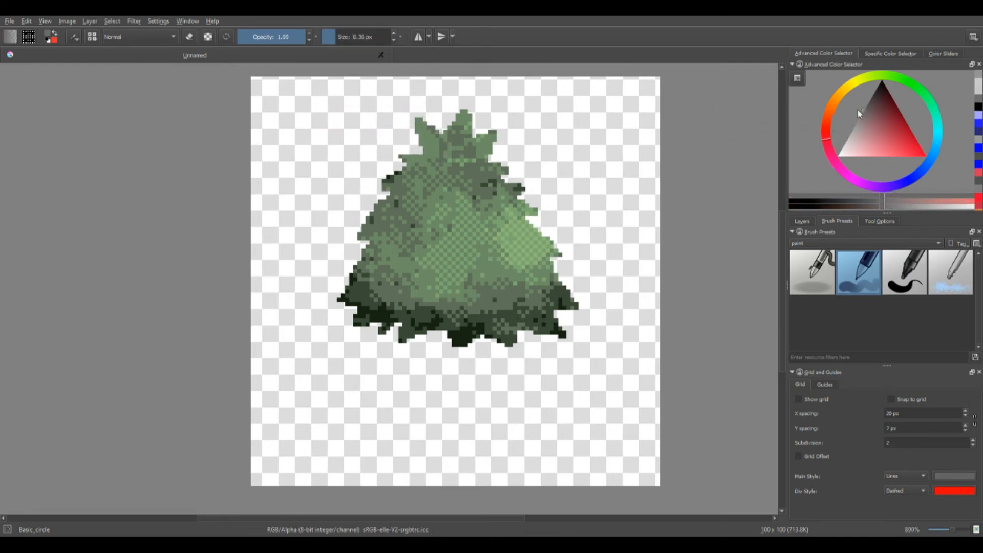
left_click_drag(335, 40, 328, 39)
left_click_drag(423, 120, 419, 169)
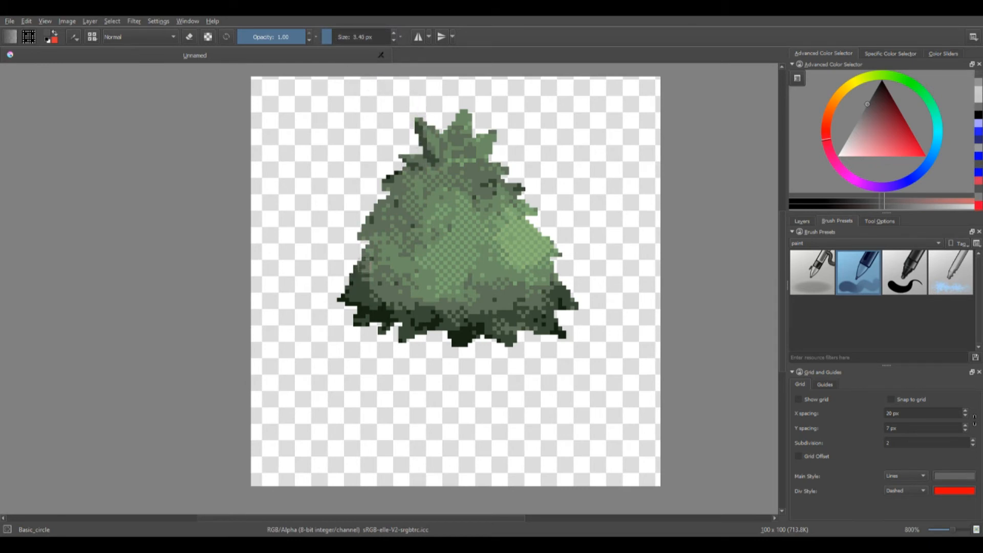
mouse_move(391, 273)
left_mouse_down()
mouse_move(411, 303)
mouse_move(440, 289)
mouse_move(403, 288)
left_mouse_up()
mouse_move(372, 242)
left_mouse_down()
mouse_move(394, 202)
mouse_move(405, 223)
mouse_move(446, 207)
mouse_move(423, 221)
mouse_move(401, 272)
mouse_move(403, 244)
mouse_move(423, 251)
left_mouse_up()
mouse_move(441, 258)
left_mouse_down()
mouse_move(466, 272)
mouse_move(459, 291)
mouse_move(478, 288)
left_mouse_up()
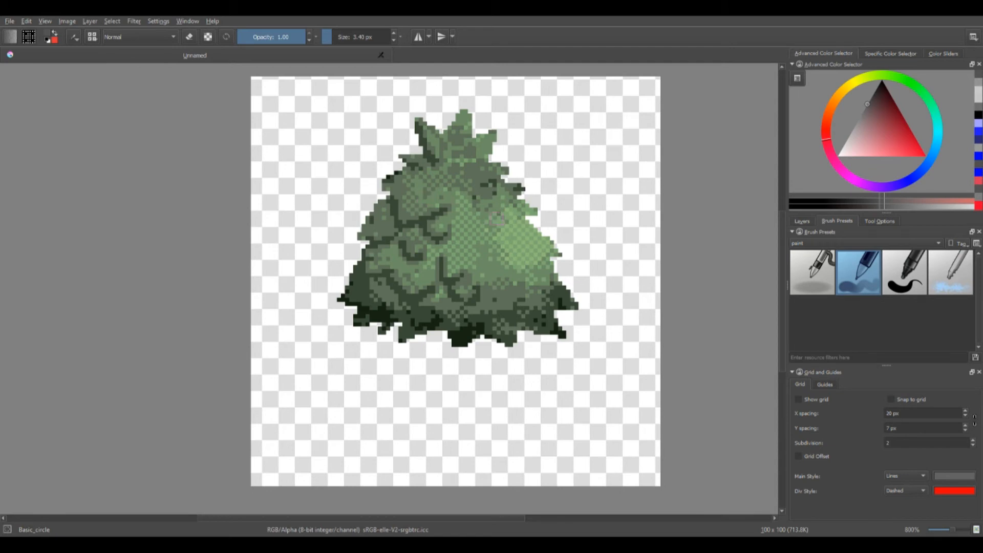
left_click_drag(432, 226, 449, 190)
left_click_drag(463, 227, 485, 253)
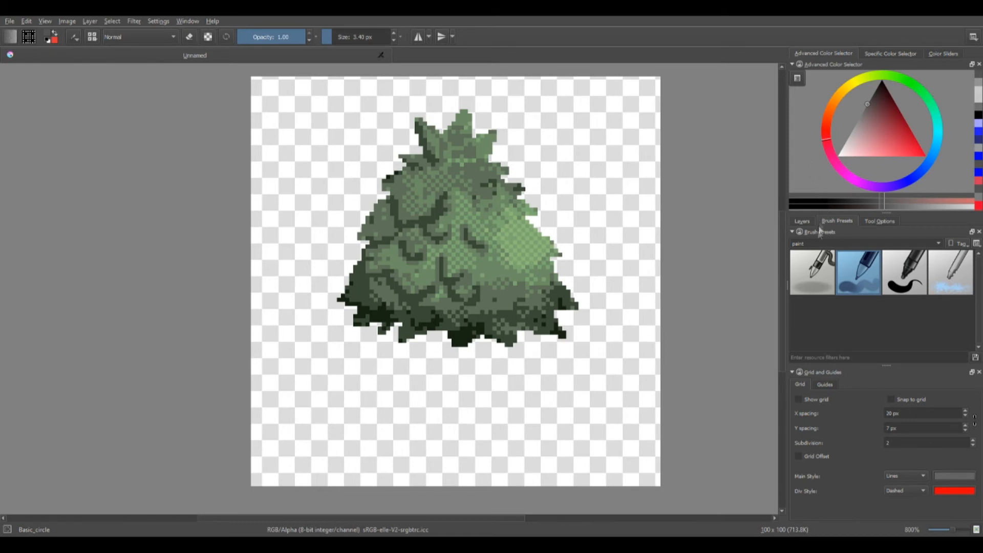
Step: Switch to the Pencil_2B preset and shade the tree's middle and upper part in dark grey
scroll(809, 245, "down", 1)
left_click(869, 278)
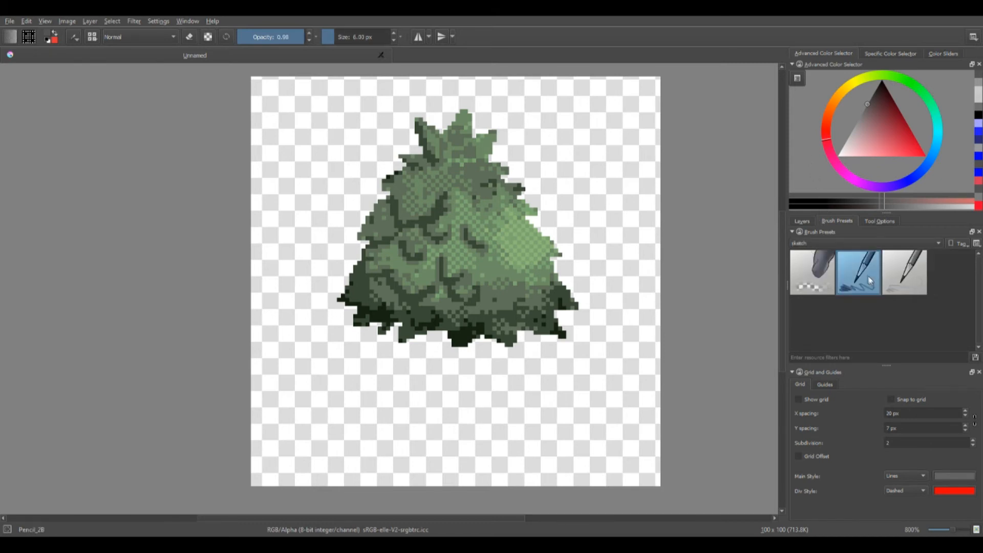
mouse_move(456, 247)
left_mouse_down()
mouse_move(475, 273)
mouse_move(521, 288)
mouse_move(493, 295)
mouse_move(450, 284)
mouse_move(451, 310)
mouse_move(420, 277)
mouse_move(437, 246)
mouse_move(430, 236)
left_mouse_up()
mouse_move(404, 184)
left_mouse_down()
mouse_move(419, 203)
mouse_move(463, 179)
mouse_move(489, 202)
mouse_move(482, 200)
left_mouse_up()
Step: Switch to the Pencil_HB preset and add dark grey shading to the tree's right side and below its tip
left_click(892, 283)
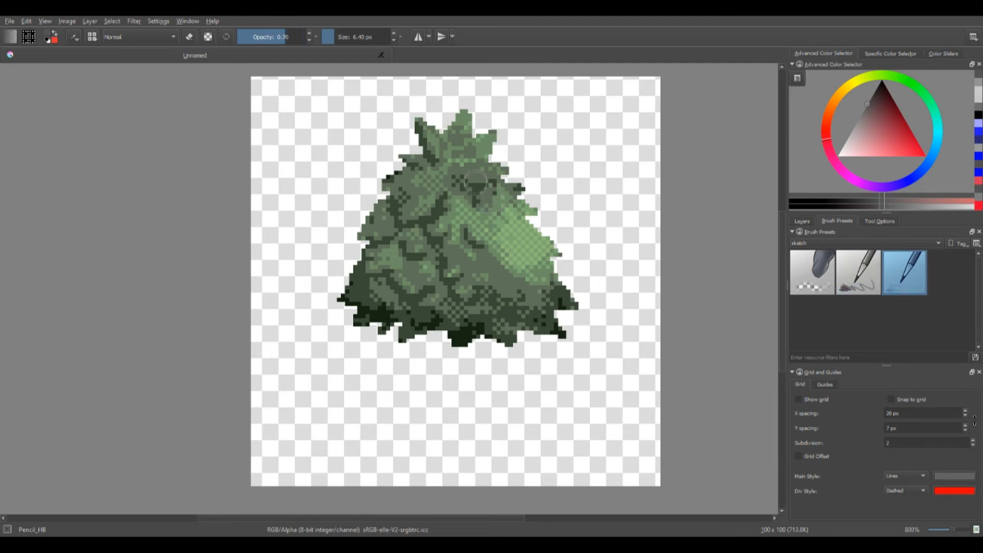
mouse_move(475, 248)
left_mouse_down()
mouse_move(482, 270)
mouse_move(464, 257)
mouse_move(545, 297)
left_mouse_up()
mouse_move(504, 235)
left_mouse_down()
mouse_move(523, 247)
mouse_move(500, 233)
mouse_move(530, 228)
left_mouse_up()
mouse_move(433, 152)
left_mouse_down()
mouse_move(440, 168)
mouse_move(441, 134)
mouse_move(460, 153)
left_mouse_up()
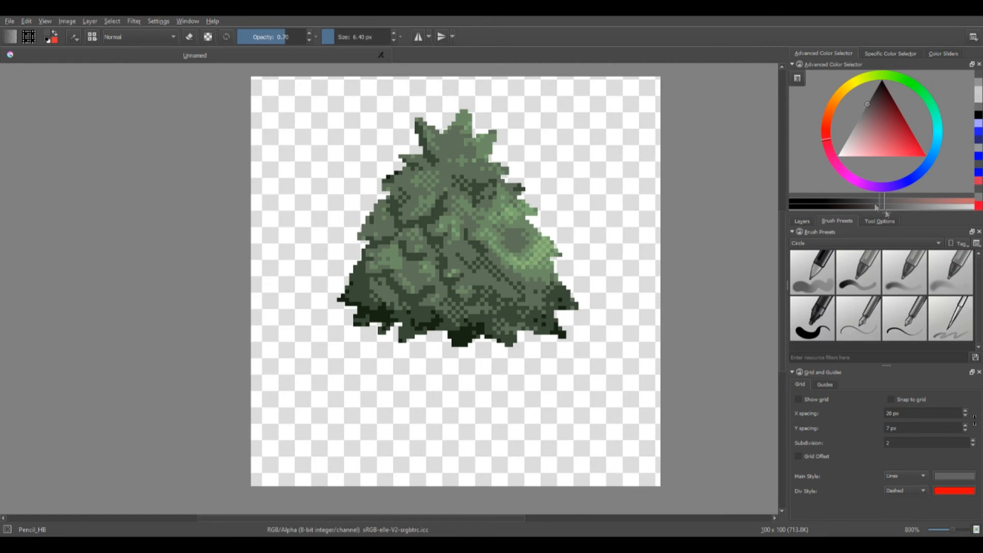
Step: Darken the area below the tree's tip and its upper middle with the Layout_circle_soft preset at 8 px
left_click(951, 317)
mouse_move(404, 136)
left_mouse_down()
mouse_move(422, 154)
mouse_move(448, 147)
left_mouse_up()
mouse_move(460, 196)
left_mouse_down()
mouse_move(560, 252)
mouse_move(477, 236)
mouse_move(476, 182)
left_mouse_up()
Step: Pick a near-white colour and paint highlight patches along the tree's right edge with Layout_circle_soft
left_click(858, 120)
left_click(841, 149)
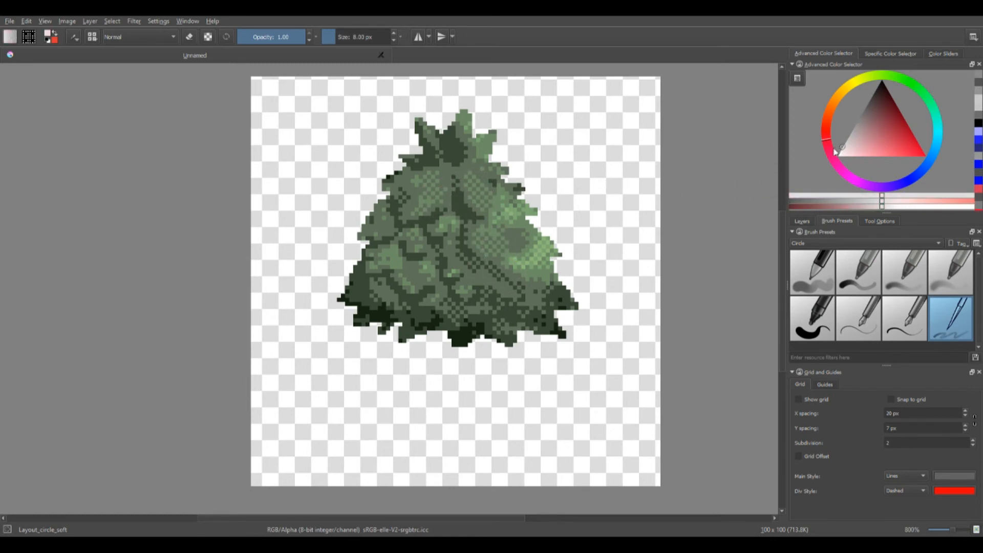
mouse_move(559, 237)
left_mouse_down()
mouse_move(519, 238)
mouse_move(547, 220)
mouse_move(507, 204)
mouse_move(495, 159)
left_mouse_up()
Step: Paint near-white highlights and mid-grey strokes on the tree's right half with the Ink_circle_05 preset at 5 px
left_click(856, 320)
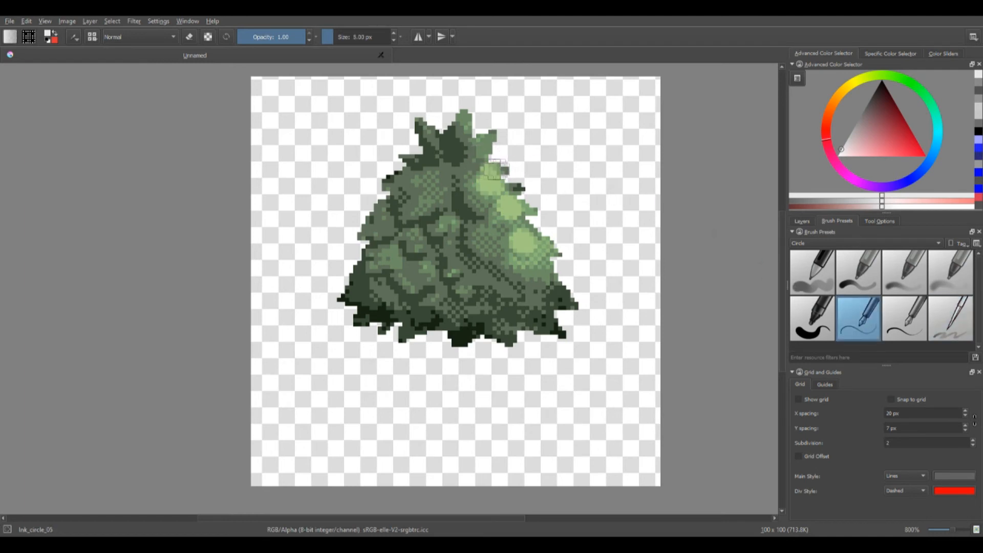
mouse_move(494, 149)
left_mouse_down()
mouse_move(475, 124)
mouse_move(478, 182)
mouse_move(504, 197)
mouse_move(516, 231)
mouse_move(494, 238)
mouse_move(513, 256)
mouse_move(510, 288)
left_mouse_up()
left_click(485, 282)
left_click_drag(865, 133, 852, 130)
mouse_move(479, 279)
left_mouse_down()
mouse_move(487, 267)
mouse_move(490, 280)
left_mouse_up()
mouse_move(496, 249)
left_mouse_down()
mouse_move(475, 216)
mouse_move(476, 202)
mouse_move(504, 218)
mouse_move(479, 190)
left_mouse_up()
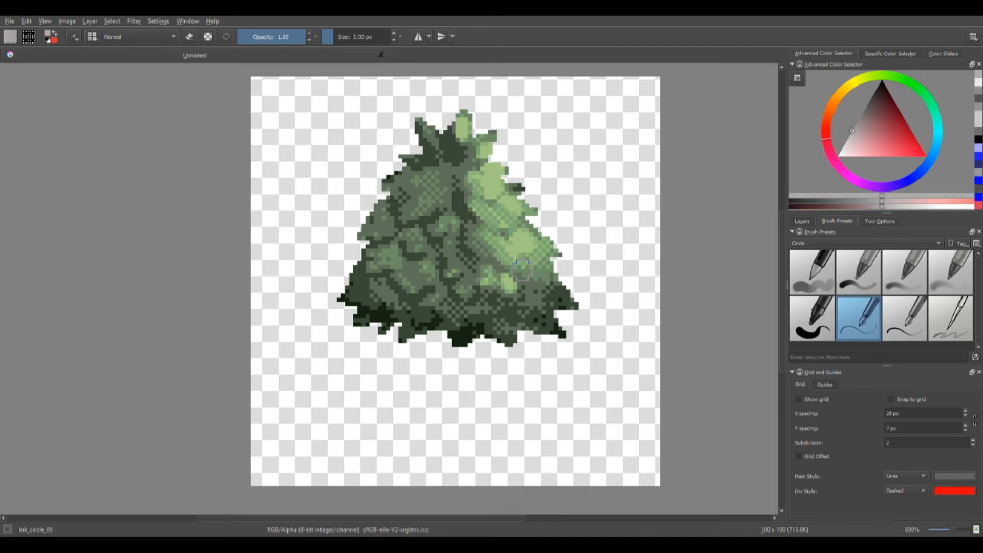
Step: Paint light grey foliage patches over the tree's left half, centre and lower edge with the Ink_circle_05 preset at 5 px
mouse_move(523, 288)
left_mouse_down()
mouse_move(540, 314)
mouse_move(525, 307)
mouse_move(557, 293)
mouse_move(547, 283)
mouse_move(505, 330)
mouse_move(511, 322)
mouse_move(475, 310)
mouse_move(468, 253)
mouse_move(466, 262)
mouse_move(476, 198)
mouse_move(463, 180)
mouse_move(471, 188)
mouse_move(428, 204)
mouse_move(445, 230)
mouse_move(422, 289)
mouse_move(427, 273)
mouse_move(391, 228)
left_mouse_up()
left_click_drag(445, 195, 441, 178)
mouse_move(436, 303)
left_mouse_down()
mouse_move(430, 309)
mouse_move(432, 301)
left_mouse_up()
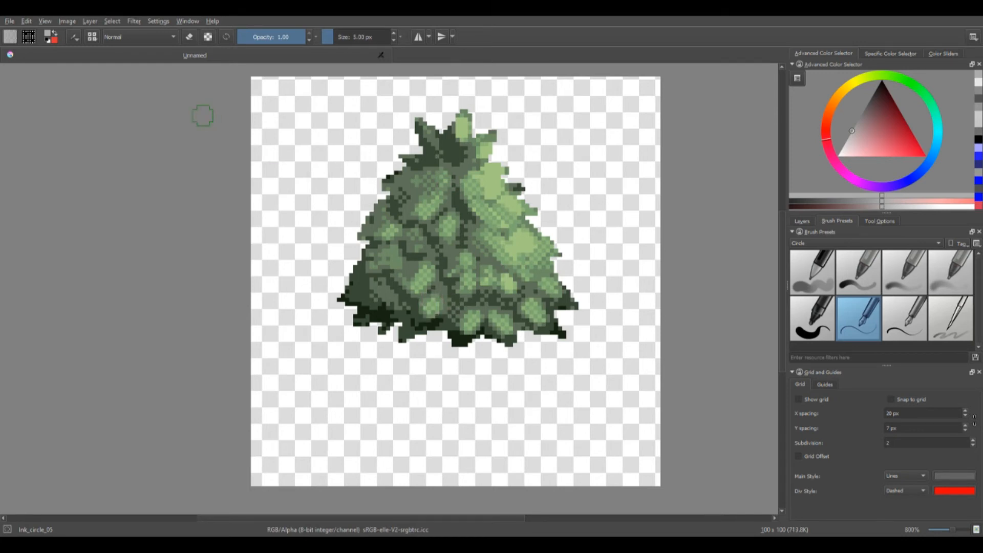
Step: Lower the Dithering layer's opacity to 6%
left_click(800, 222)
left_click(835, 281)
left_click(802, 255)
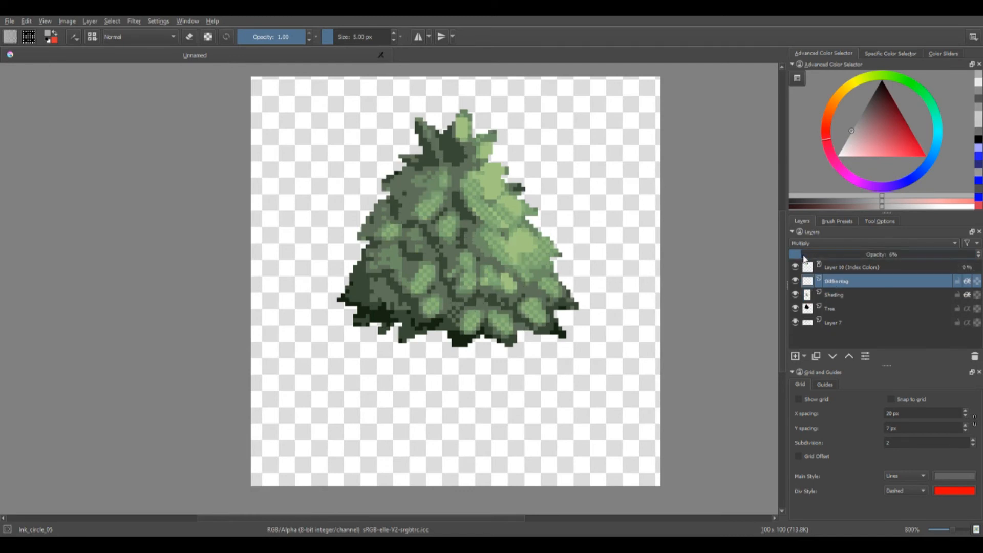
Step: Add a group layer above the stack and move everything from Layer 10 (Index Colors) down to Layer 7 into it
left_click(833, 269)
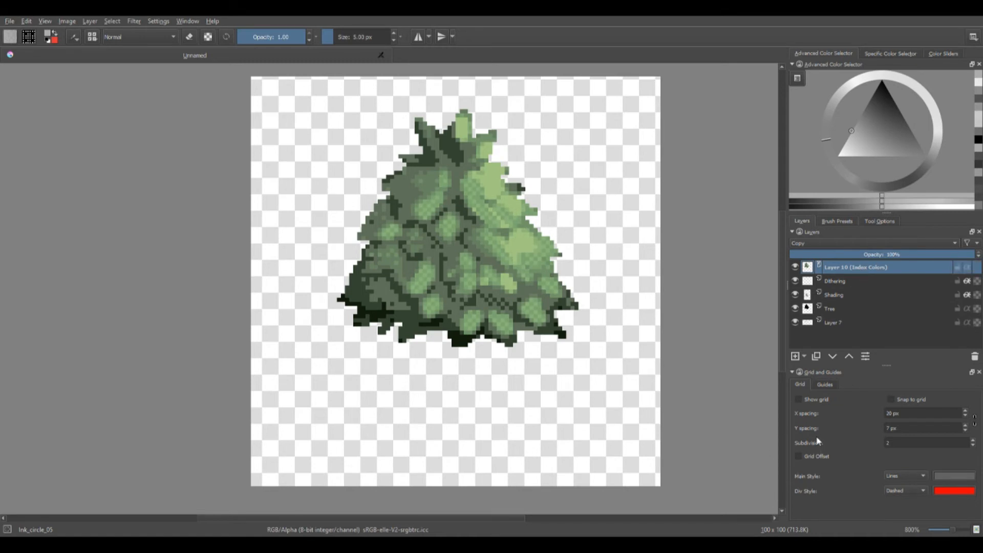
left_click_drag(630, 272, 566, 266)
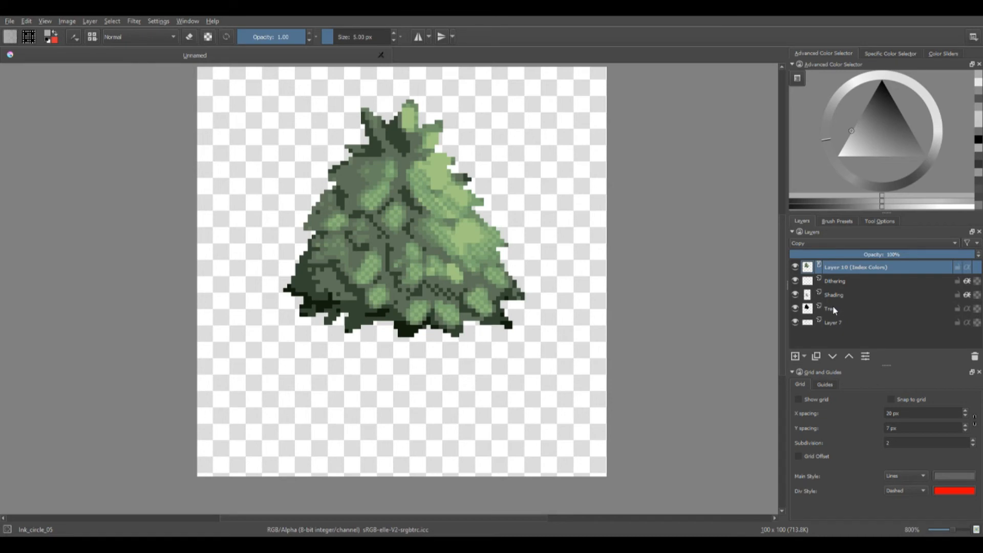
left_click(800, 356)
left_click(848, 283)
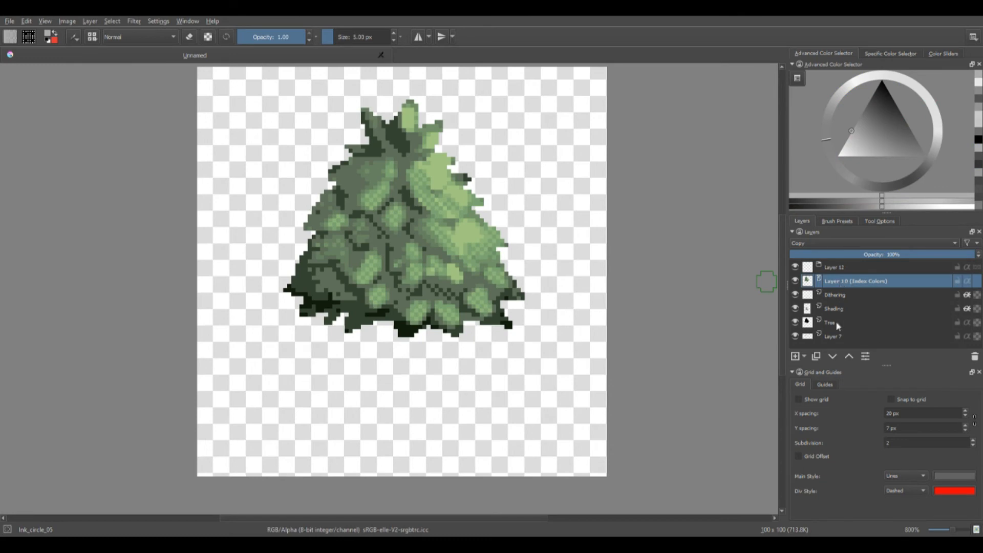
left_click(833, 336, "shift")
left_click_drag(828, 283, 854, 263)
left_click(818, 268)
left_click(817, 267)
left_click(831, 268)
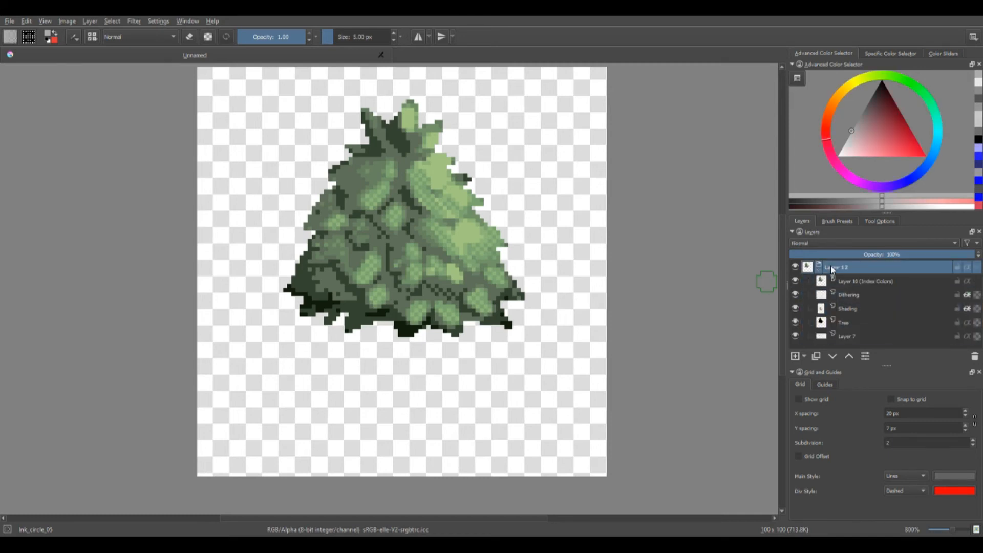
Step: Add a new paint layer and place it outside the group, at the bottom of the layer stack
left_click(844, 335)
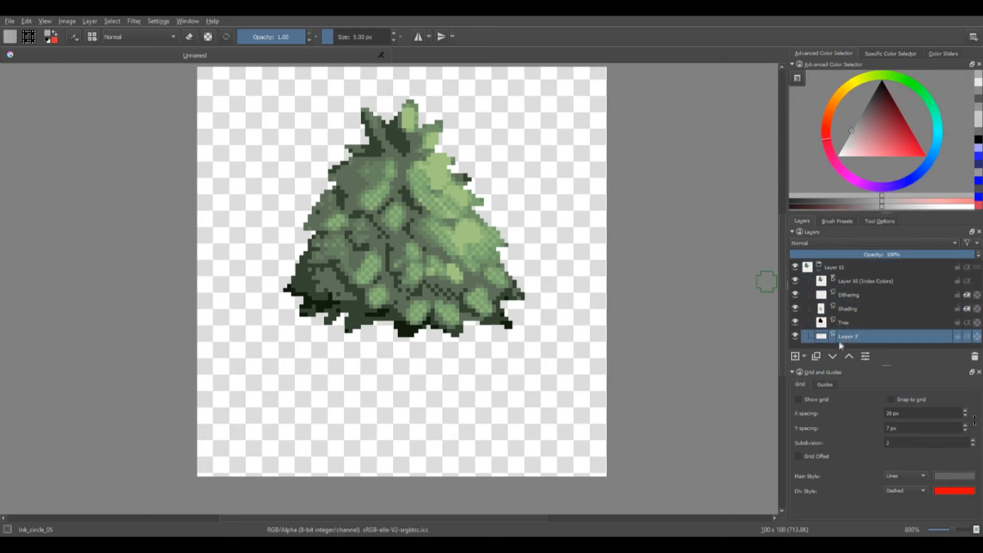
left_click(856, 281)
left_click(795, 356)
left_click_drag(848, 280, 847, 349)
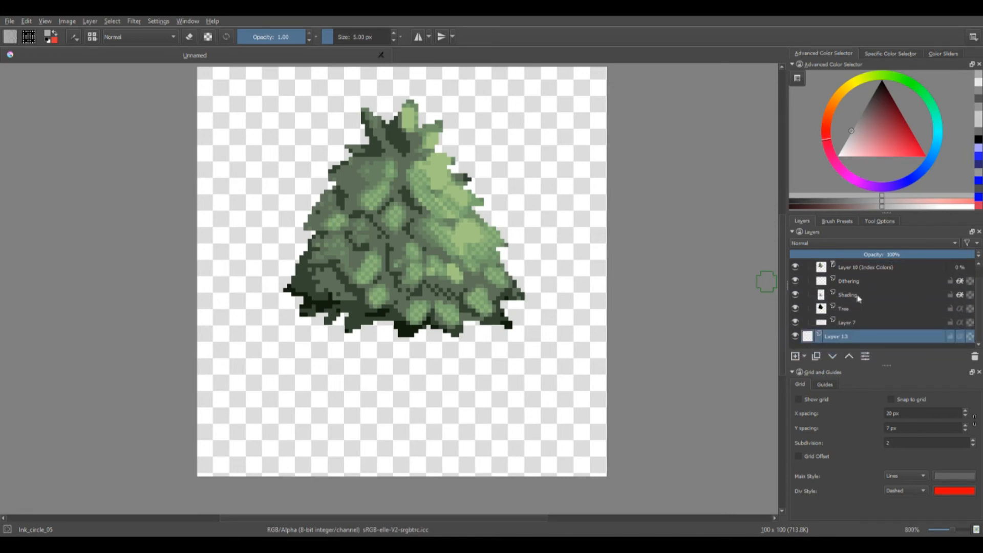
Step: Reset the colour to black and paint a thick column below the foliage with the PixelArt_Round preset at about 31 px
key("d")
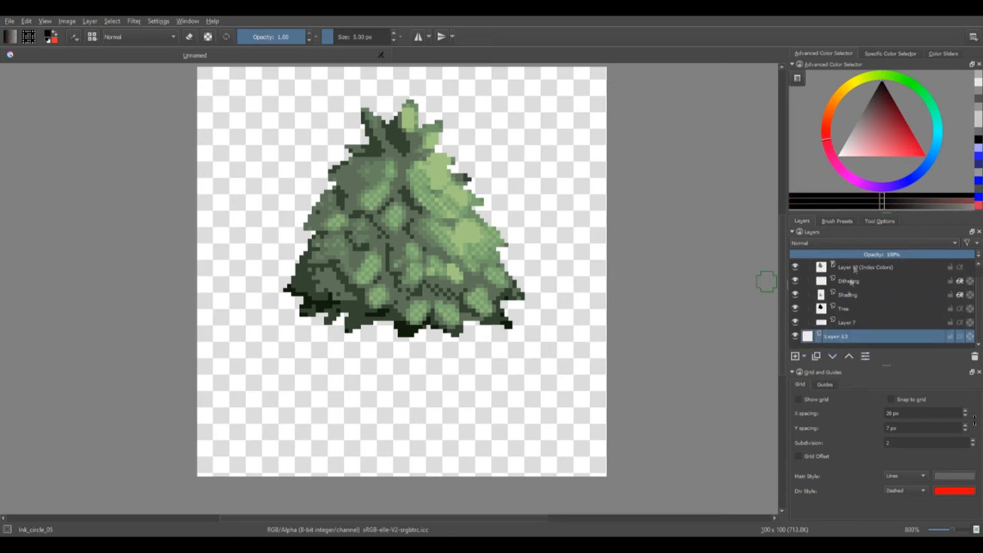
left_click(849, 222)
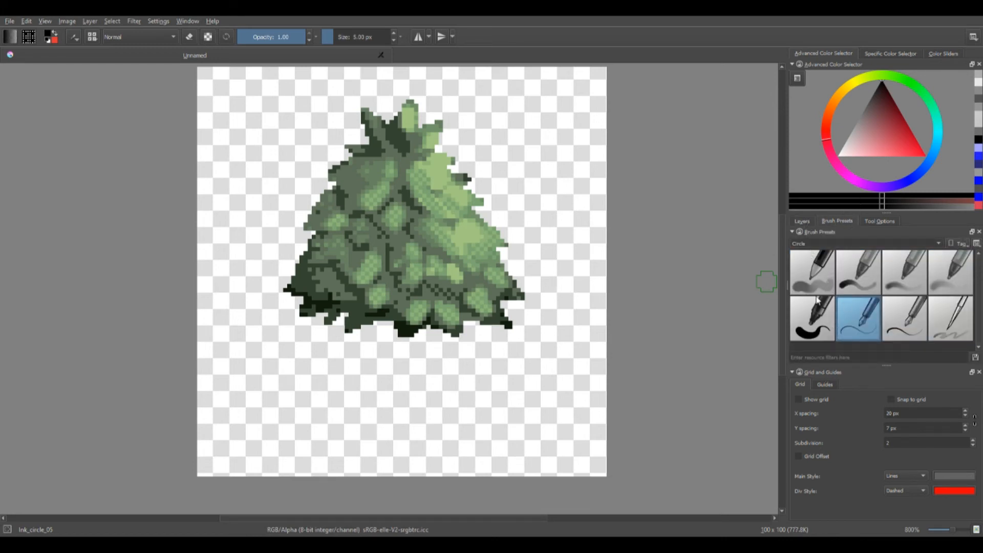
left_click(809, 270)
left_click(904, 271)
left_click_drag(414, 290, 404, 379)
Step: Erase both sides of the black column to shape a narrow trunk that flares at its base
key("e")
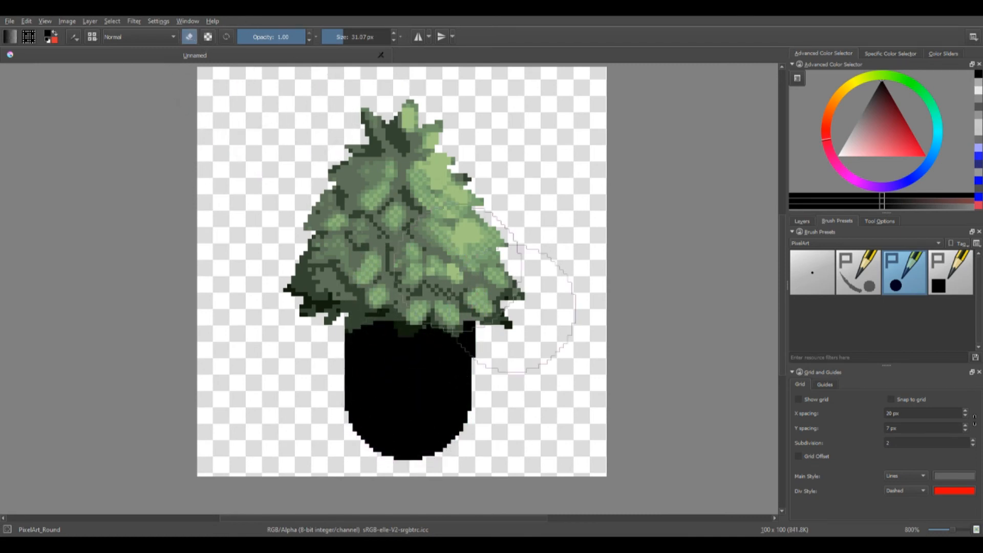
left_click_drag(483, 318, 507, 430)
mouse_move(329, 318)
left_mouse_down()
mouse_move(296, 356)
mouse_move(284, 393)
mouse_move(312, 320)
mouse_move(303, 406)
left_mouse_up()
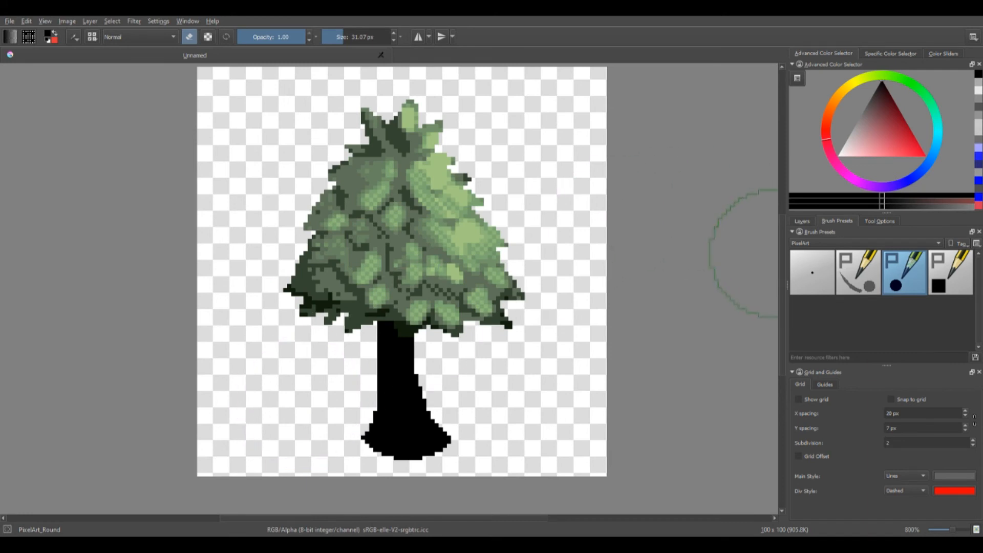
Step: Pick a dark brown colour and draw 1 px strokes down the trunk with the pixel1 preset
left_click(812, 272)
left_click(867, 107)
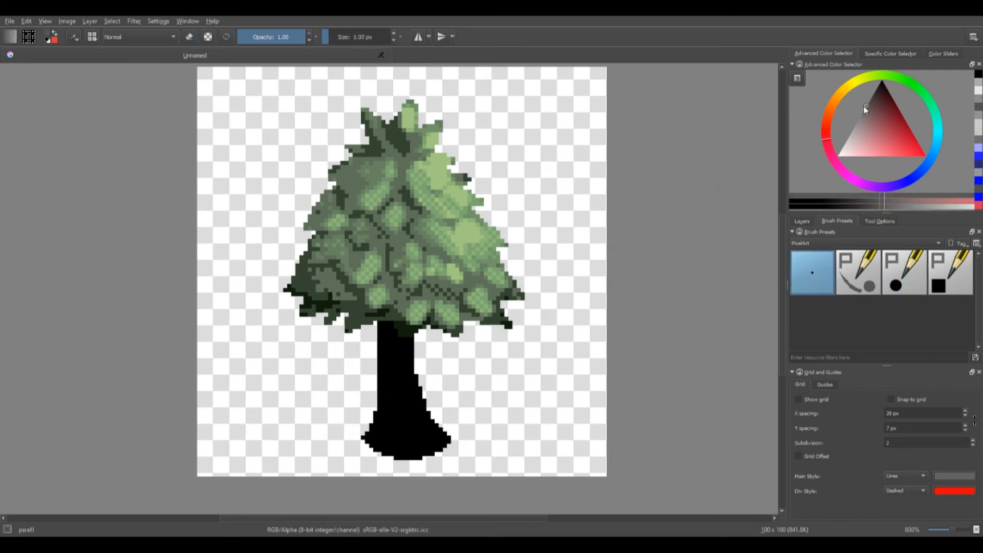
left_click_drag(823, 127, 830, 103)
left_click(881, 97)
left_click(882, 102)
left_click_drag(403, 380, 424, 450)
left_click_drag(403, 342, 402, 356)
scroll(402, 356, "down", 8)
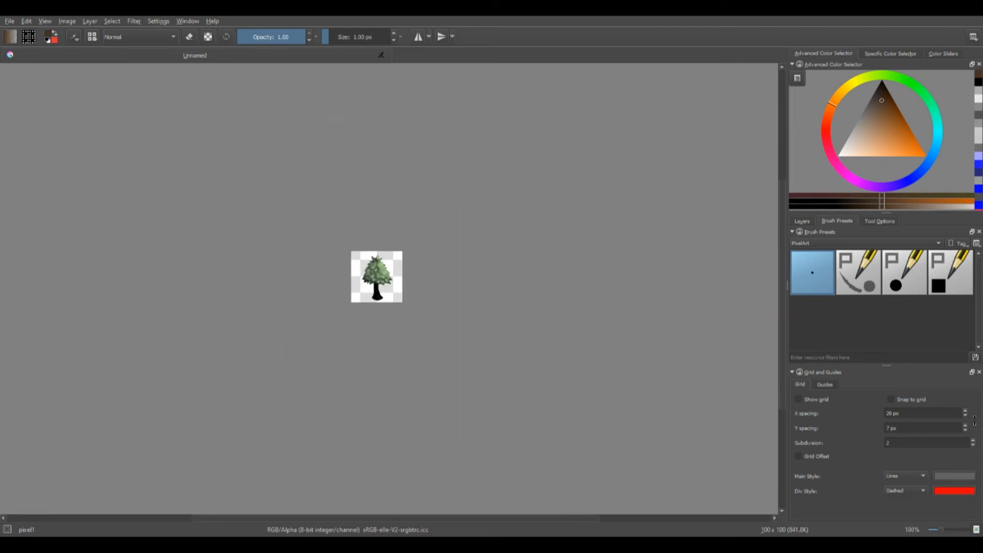
scroll(302, 261, "up", 3)
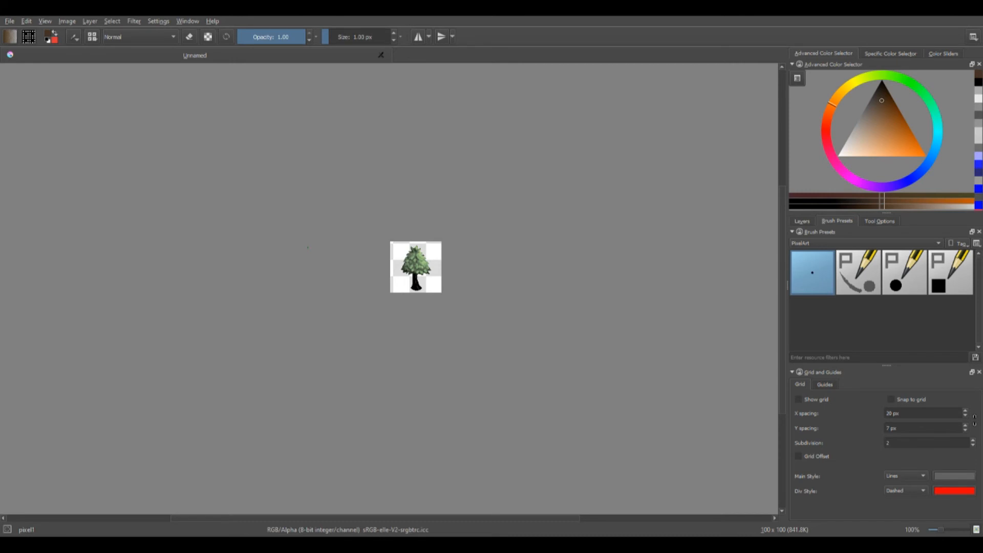
Step: Create a second 100 × 100 px document and turn on wrap-around mode for it
left_click(802, 221)
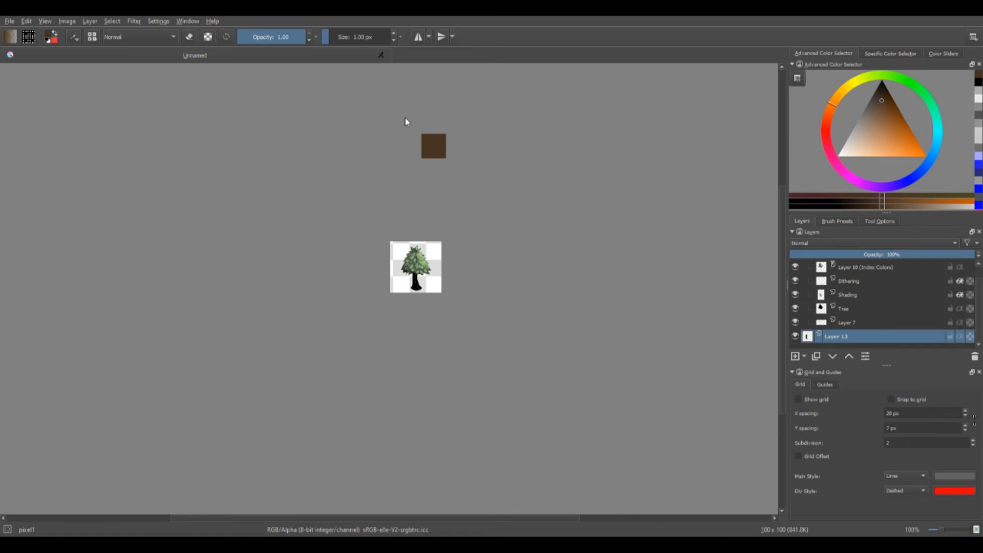
left_click(665, 373)
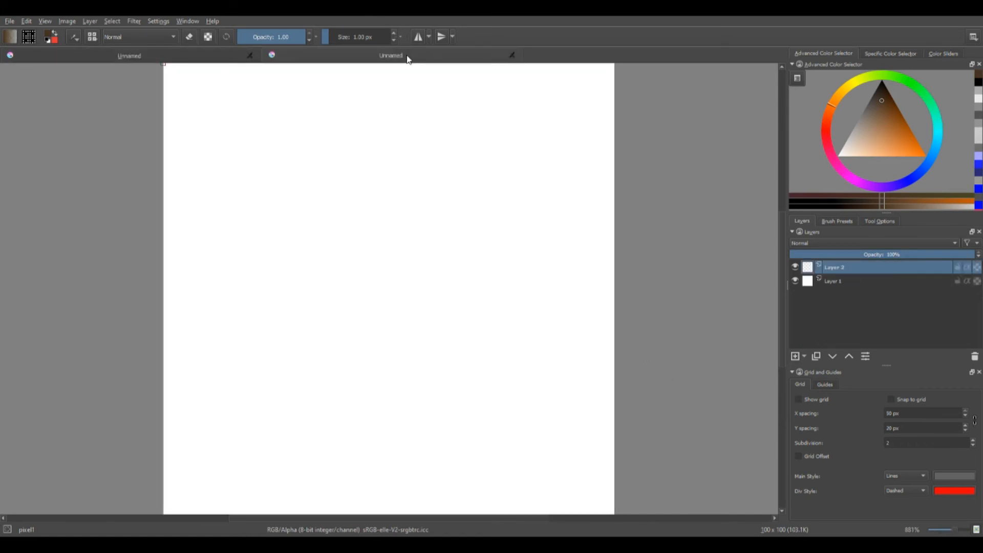
left_click(228, 54)
left_click(322, 53)
scroll(228, 90, "down", 5)
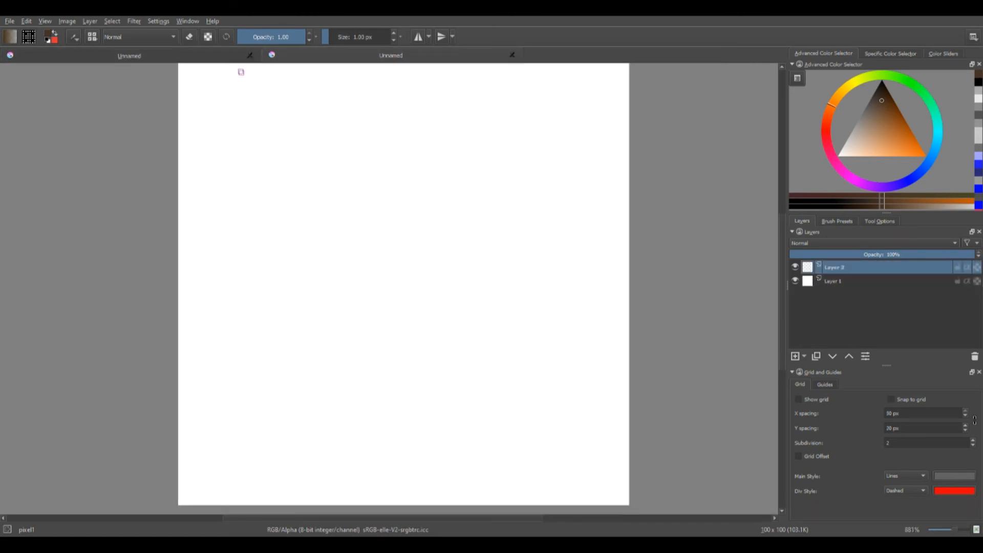
left_click_drag(279, 159, 279, 155)
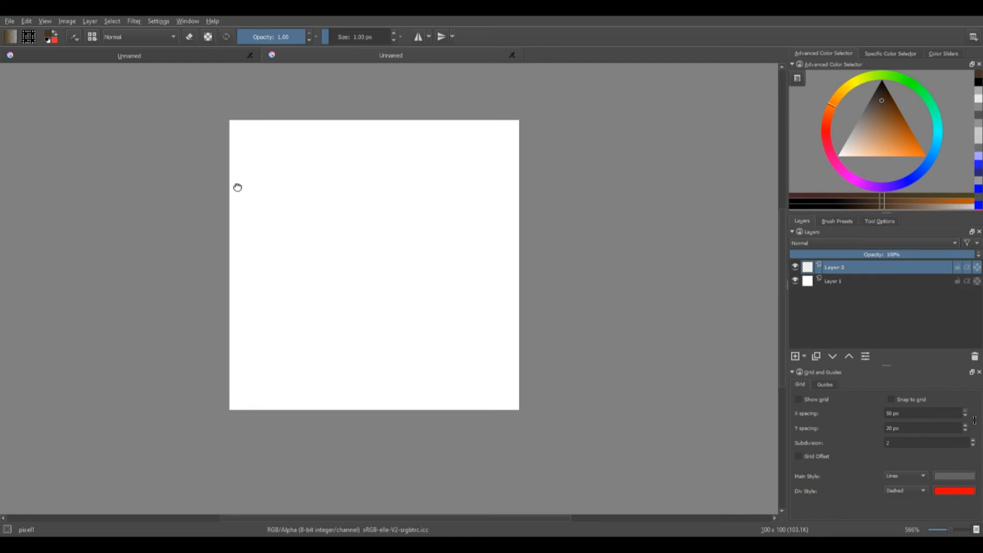
left_click_drag(237, 184, 288, 200)
scroll(288, 195, "down", 1)
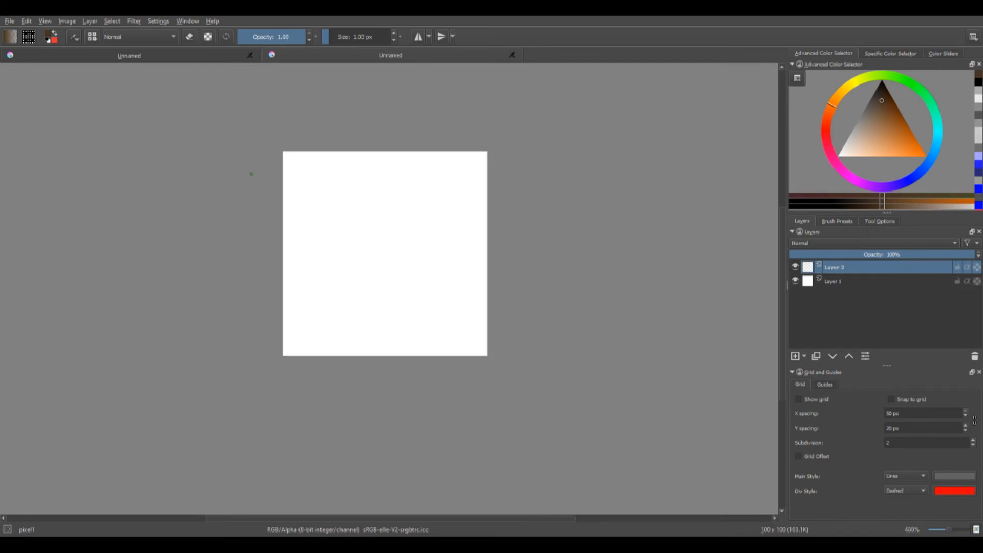
key("w")
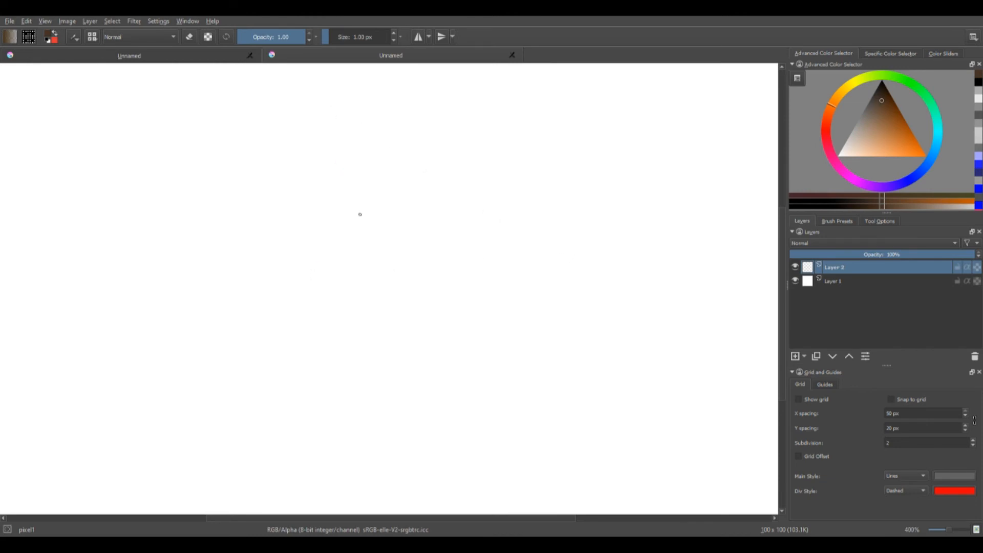
Step: Scribble brown test lines across the wrapped canvas and clear the layer
mouse_move(407, 113)
left_mouse_down()
mouse_move(381, 154)
mouse_move(351, 267)
mouse_move(245, 202)
mouse_move(277, 332)
mouse_move(384, 172)
mouse_move(310, 323)
mouse_move(295, 232)
mouse_move(395, 232)
mouse_move(256, 181)
mouse_move(338, 269)
mouse_move(351, 354)
left_mouse_up()
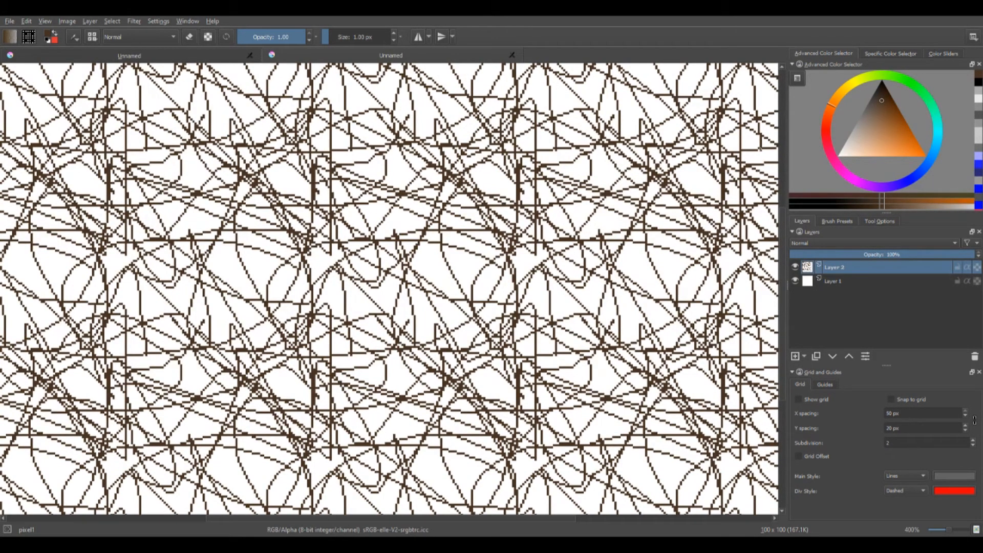
key("Delete")
Step: Draw wavy vertical lines joined by short cross lines as a seamless block pattern, and compare it with wrap-around off and on
left_click_drag(360, 185, 360, 408)
left_click_drag(364, 242, 397, 236)
mouse_move(401, 186)
left_mouse_down()
mouse_move(398, 265)
mouse_move(416, 375)
mouse_move(404, 422)
left_mouse_up()
mouse_move(506, 179)
left_mouse_down()
mouse_move(483, 335)
mouse_move(485, 415)
left_mouse_up()
left_click_drag(408, 327, 485, 323)
left_click_drag(423, 166, 493, 163)
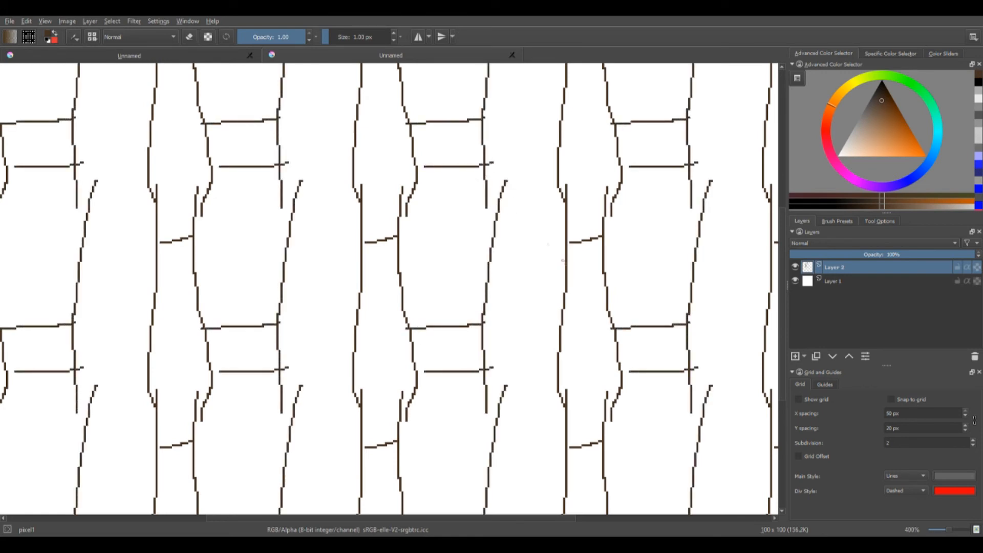
left_click_drag(569, 263, 490, 256)
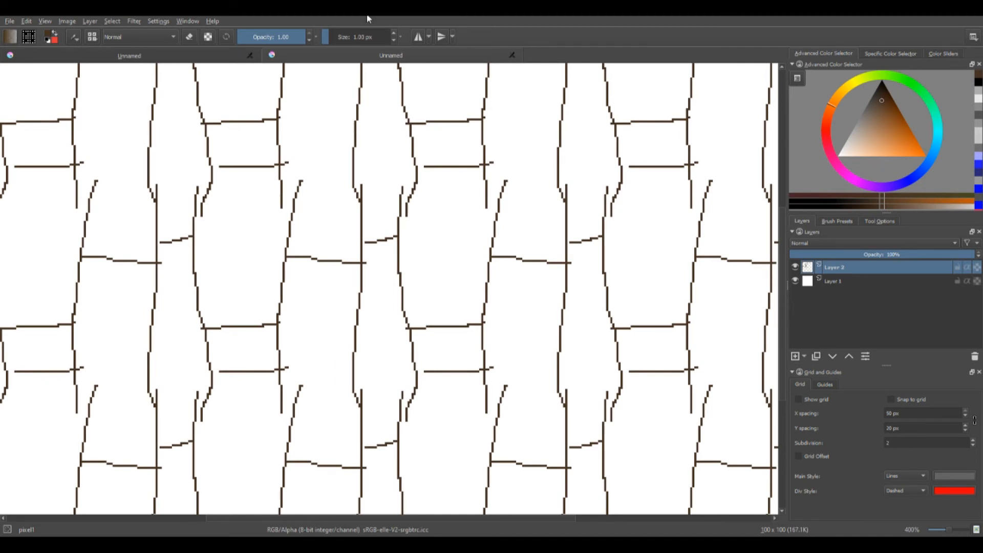
key("w")
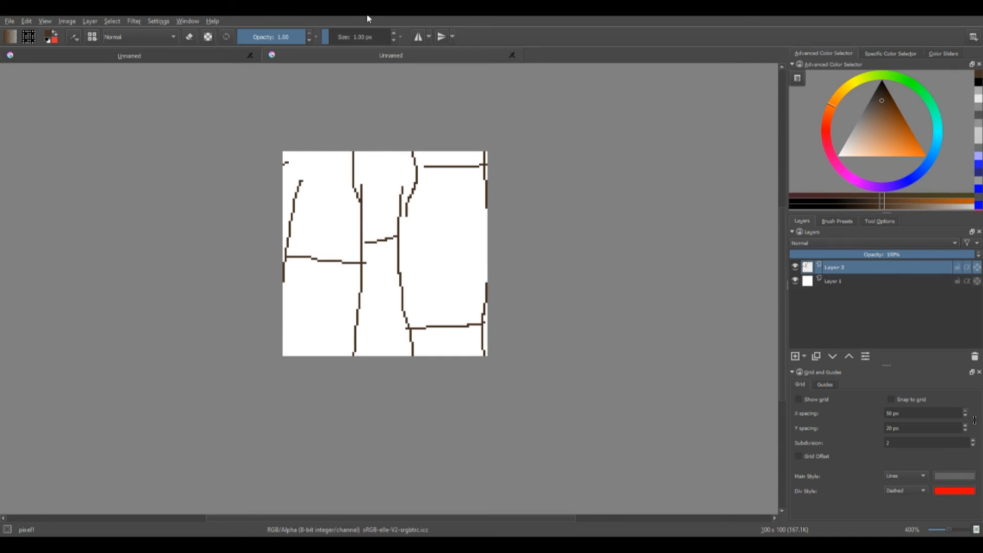
key("w")
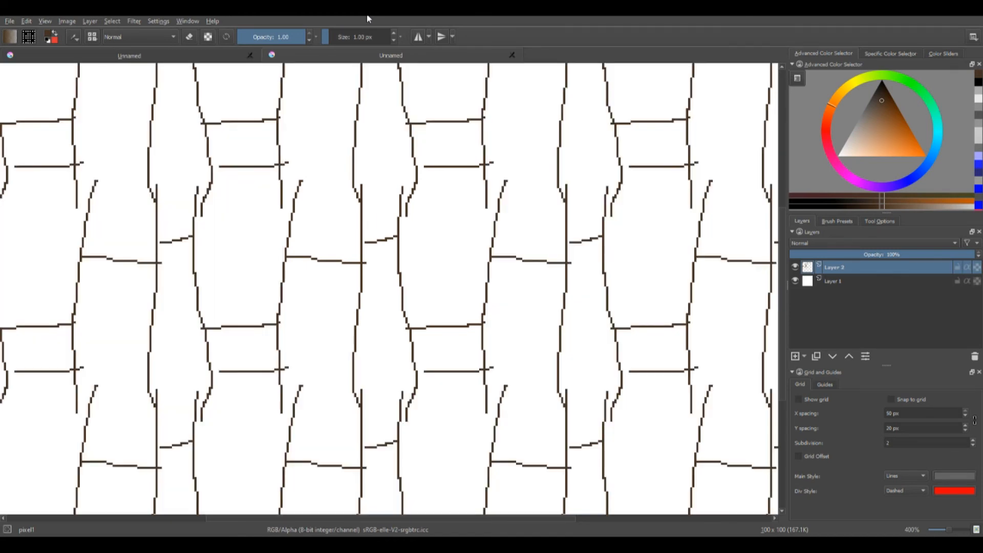
Step: Draw a dense radial line pattern over the tile with the Multibrush tool and turn wrap-around mode off
key("q")
mouse_move(394, 267)
left_mouse_down()
mouse_move(412, 271)
mouse_move(428, 298)
mouse_move(465, 284)
mouse_move(514, 358)
mouse_move(502, 312)
left_mouse_up()
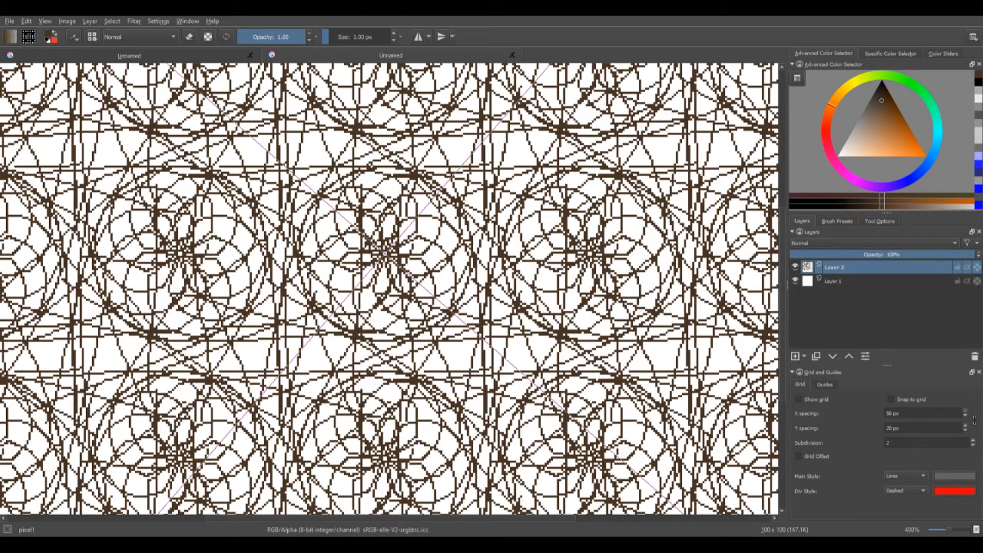
key("w")
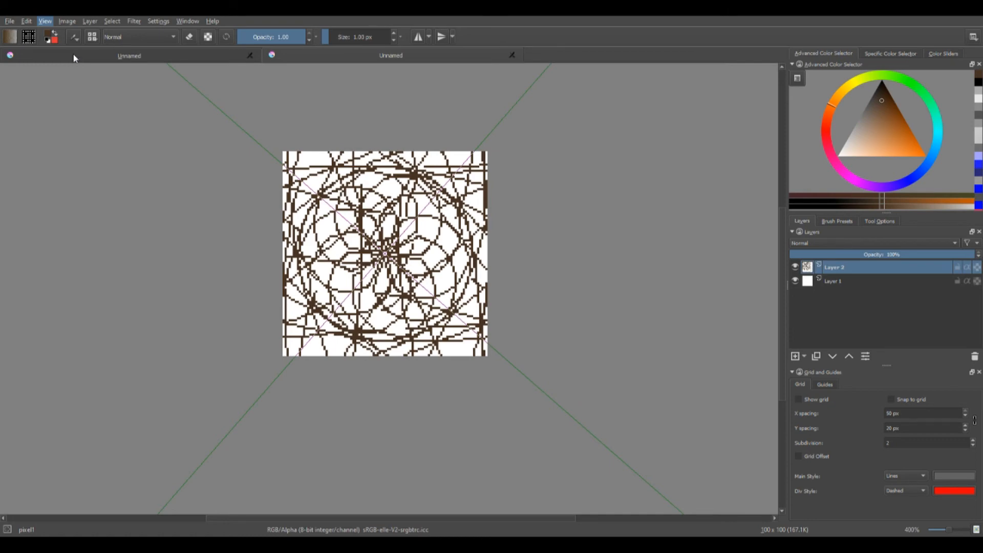
key("w")
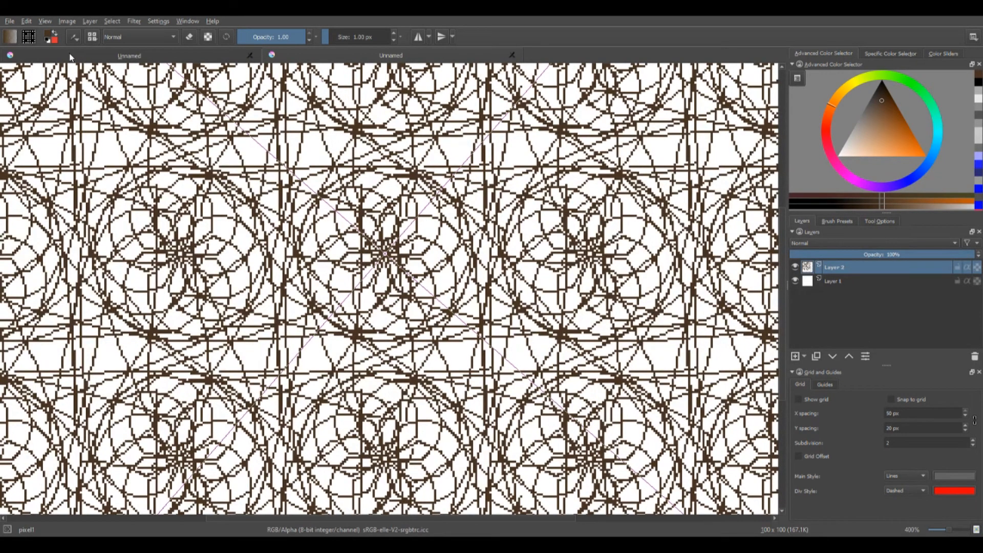
key("w")
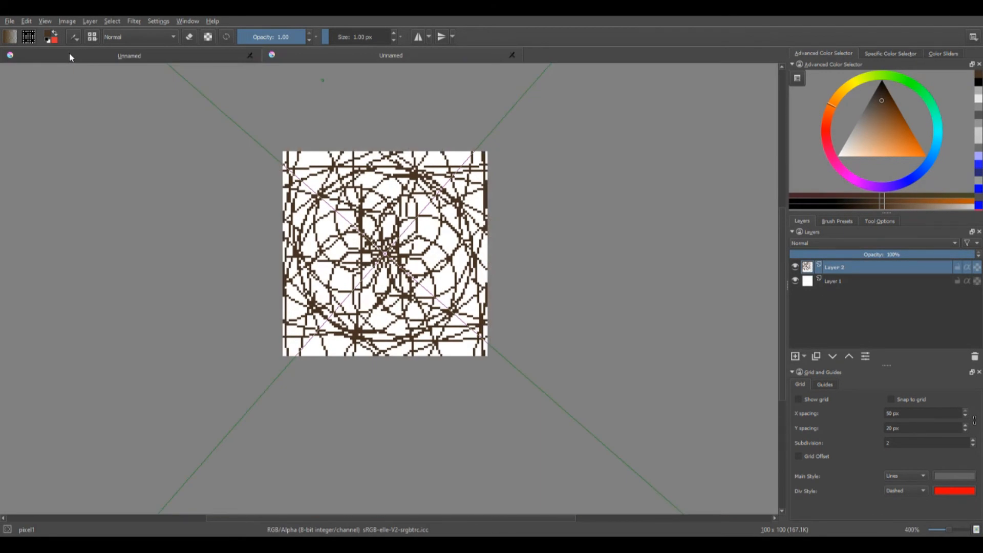
mouse_move(342, 175)
left_mouse_down()
mouse_move(345, 223)
mouse_move(434, 255)
mouse_move(307, 176)
left_mouse_up()
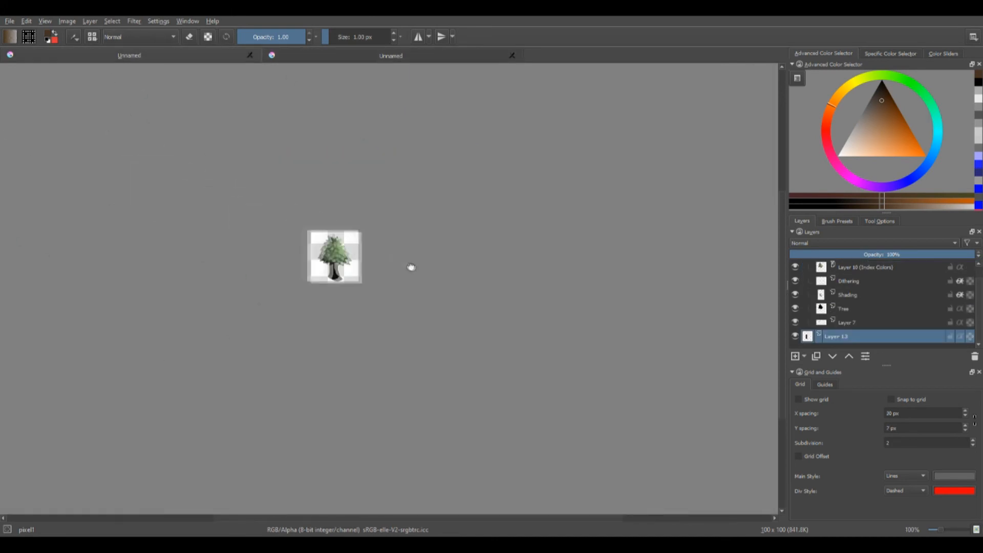
Step: Turn on wrap-around mode in the tree document to repeat the tree across the canvas
left_click_drag(411, 266, 482, 288)
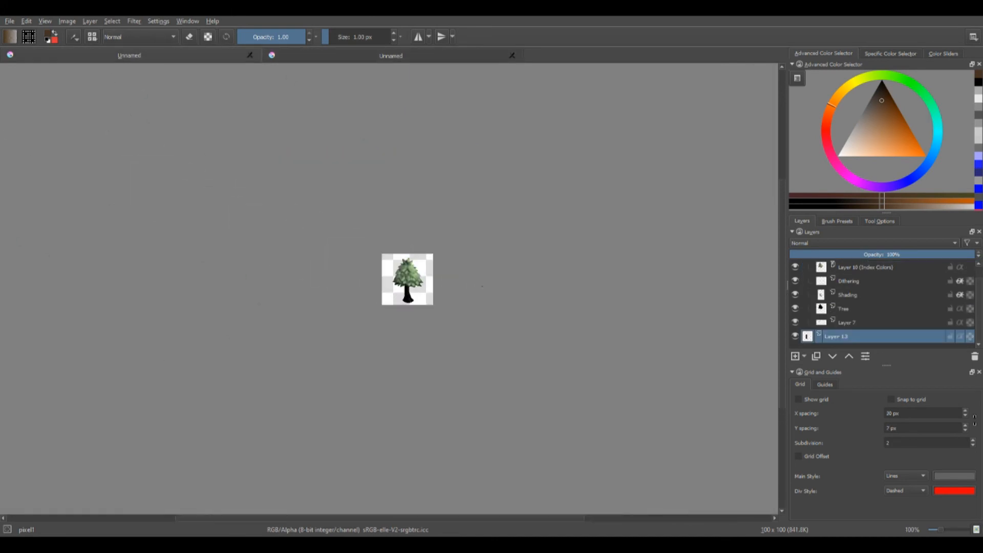
key("w")
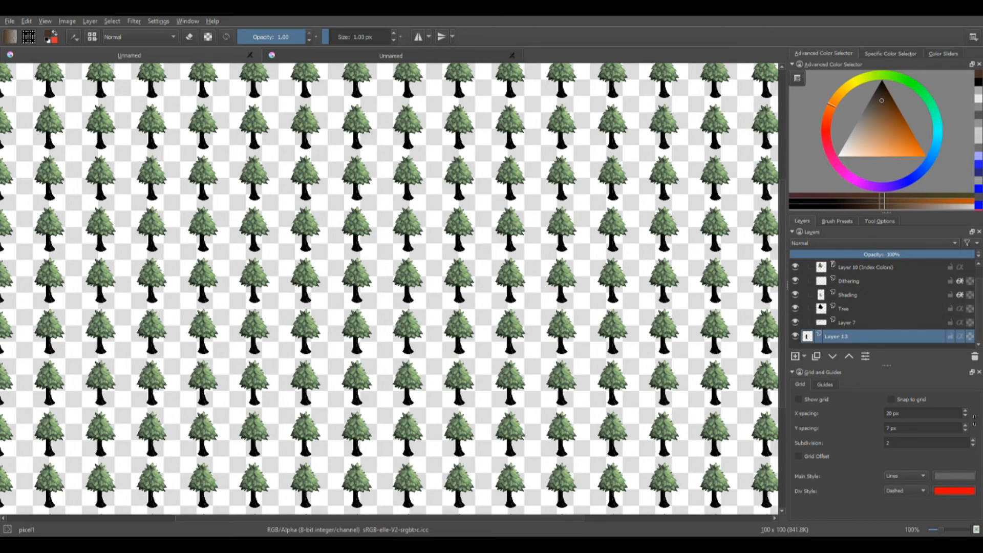
Step: Return to the line-pattern document and switch to the workspace that shows the toolbox and omits the grid settings
left_click(353, 58)
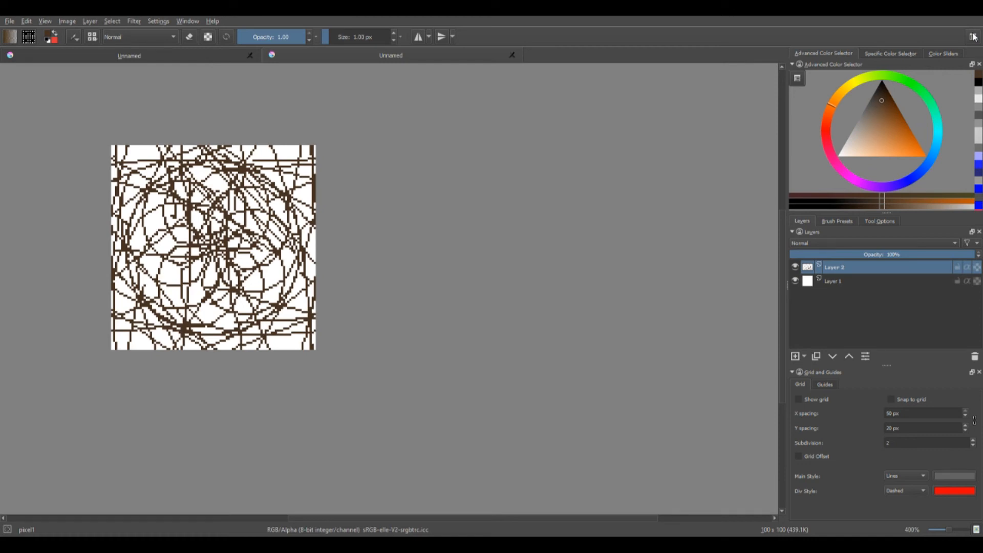
left_click(890, 62)
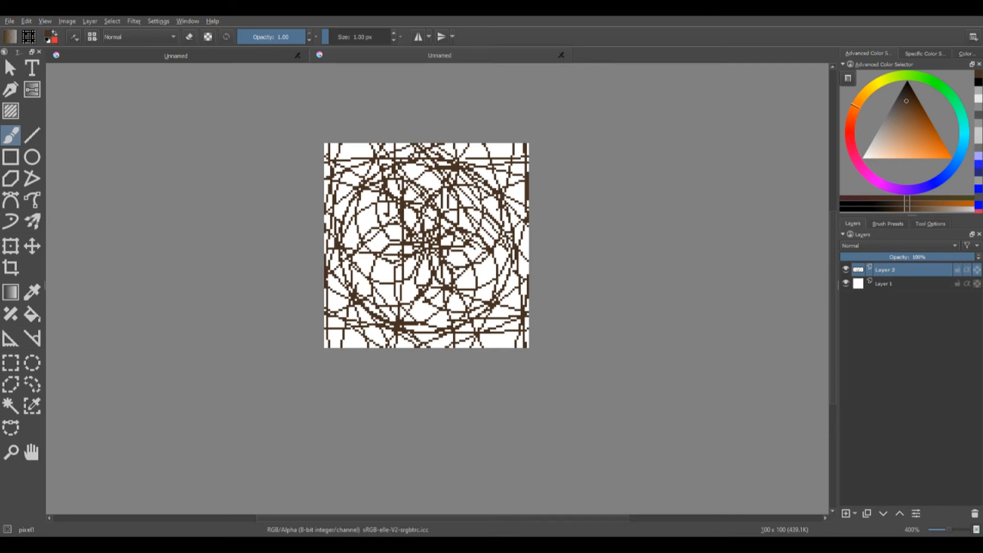
Step: Open Outdoor_Set_64x64.png and examine its isometric wall, door, fence and ground tiles up close
key("ctrl+n")
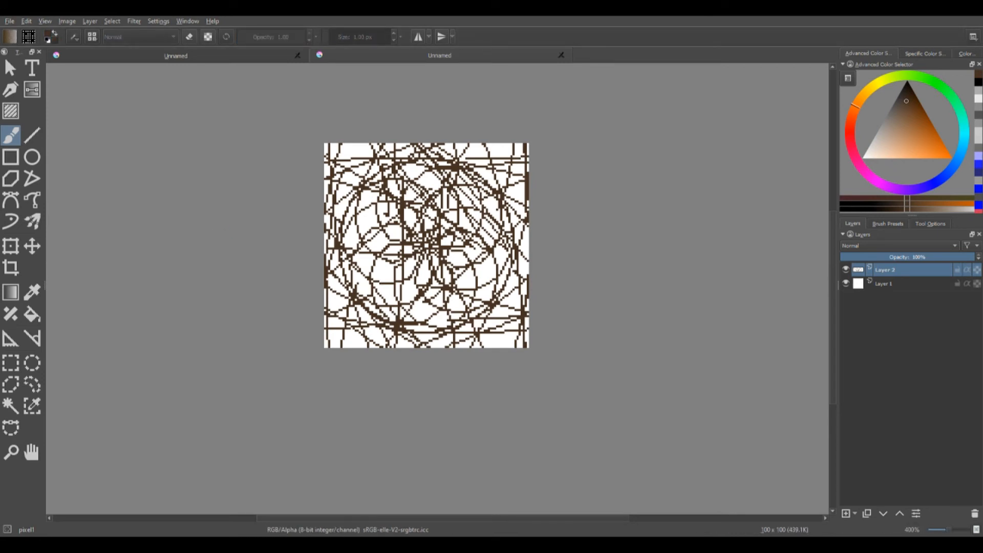
double_click(205, 119)
scroll(408, 229, "down", 3)
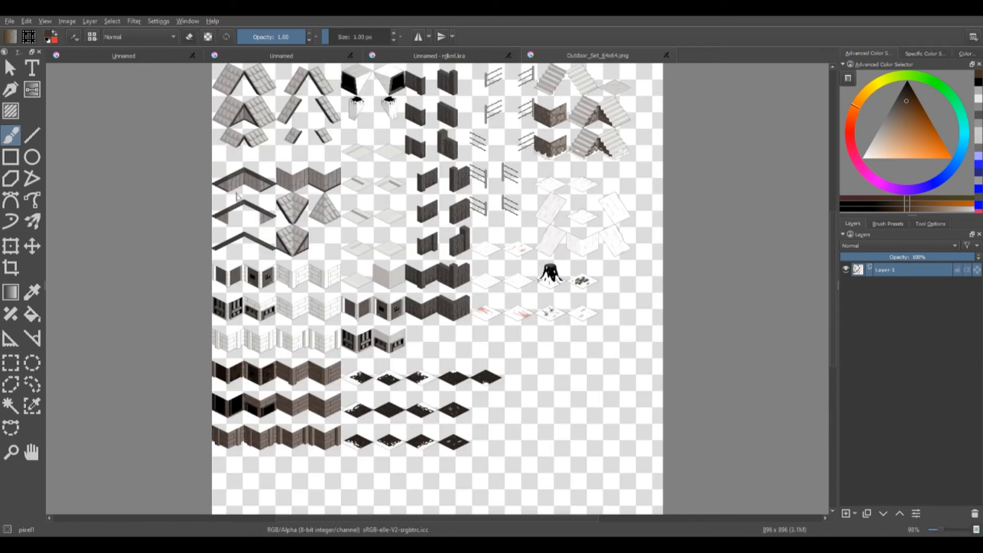
scroll(311, 332, "up", 5)
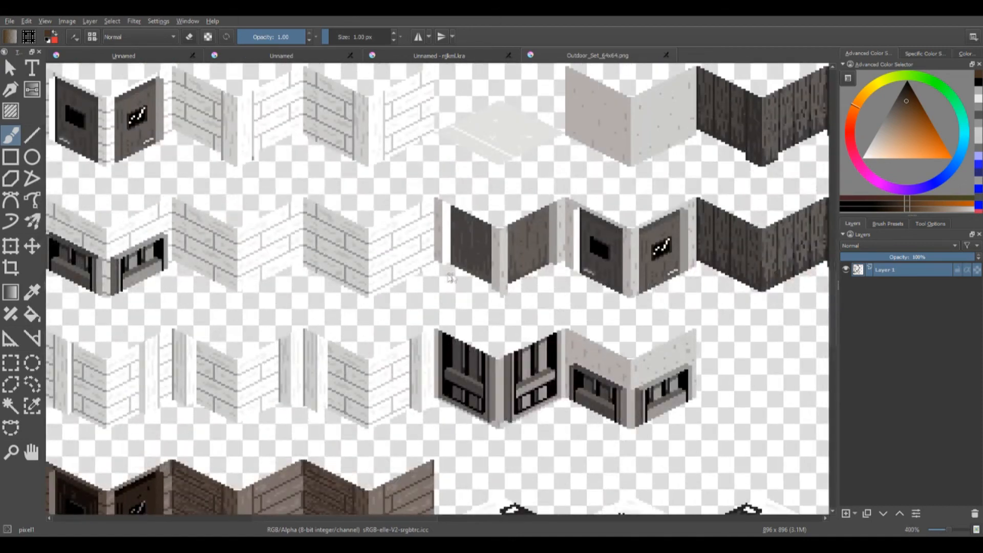
left_click_drag(783, 267, 404, 249)
left_click_drag(526, 251, 274, 282)
left_click_drag(472, 186, 406, 280)
left_click_drag(110, 308, 435, 329)
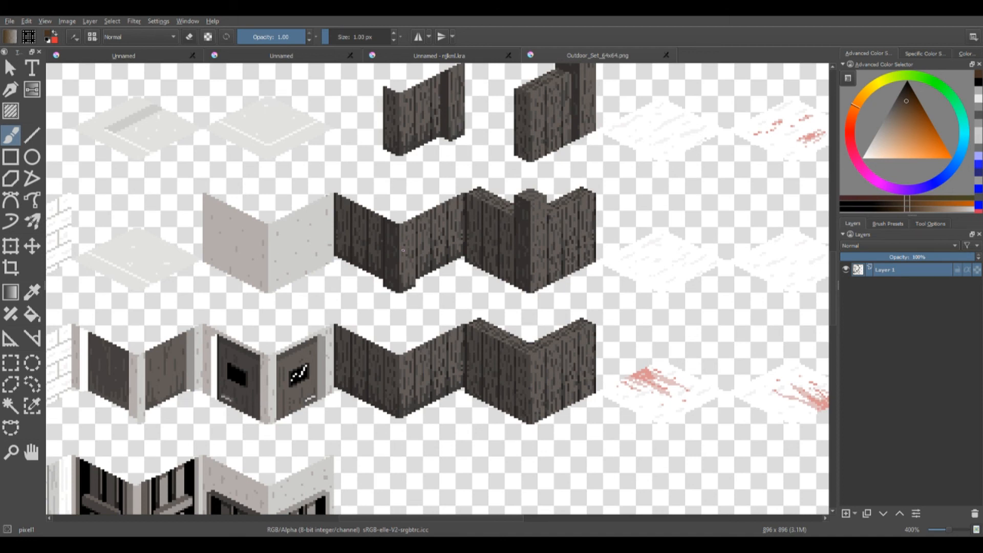
left_click_drag(353, 309, 728, 178)
left_click_drag(152, 190, 465, 256)
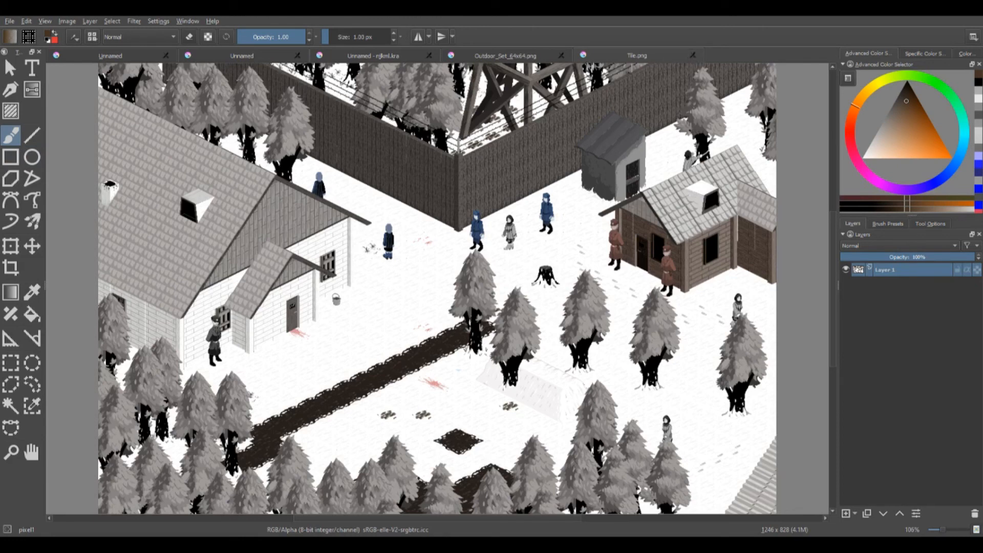
Step: Close the snowy village scene image and turn off wrap-around mode in the tree document
left_click(692, 55)
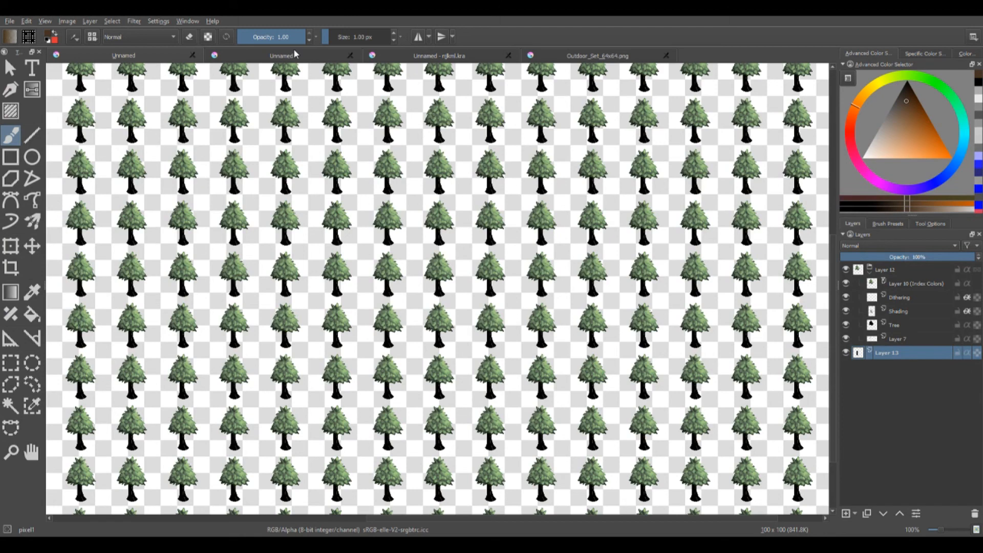
key("w")
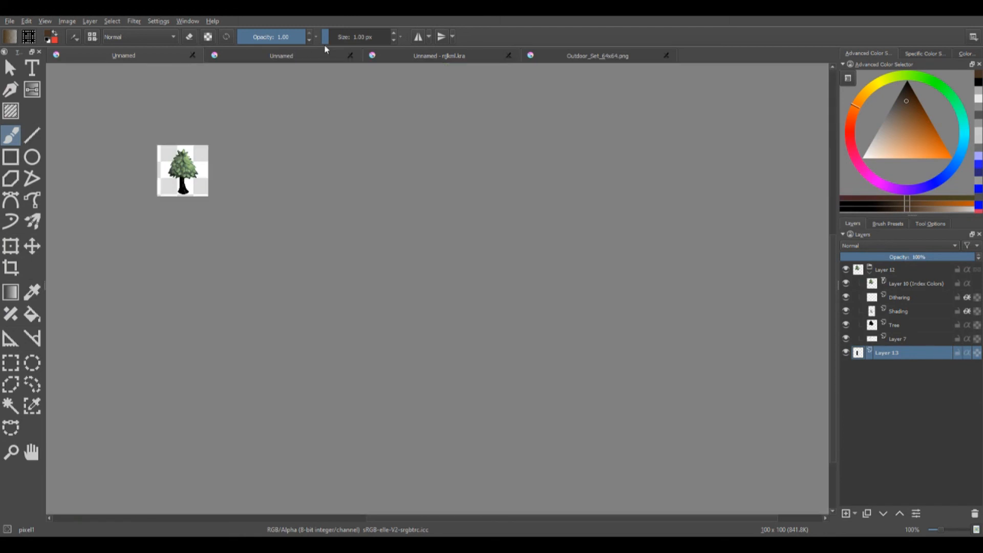
left_click_drag(172, 125, 350, 247)
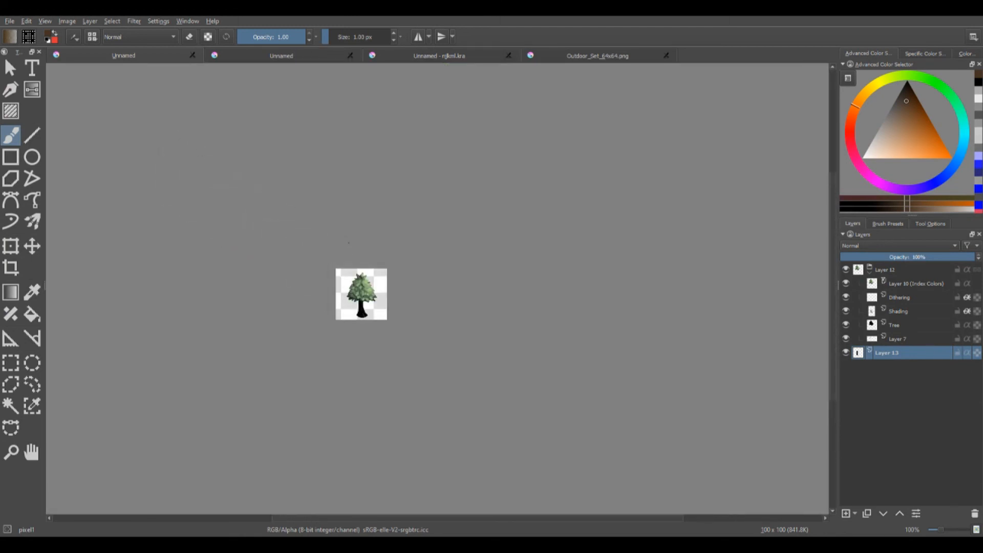